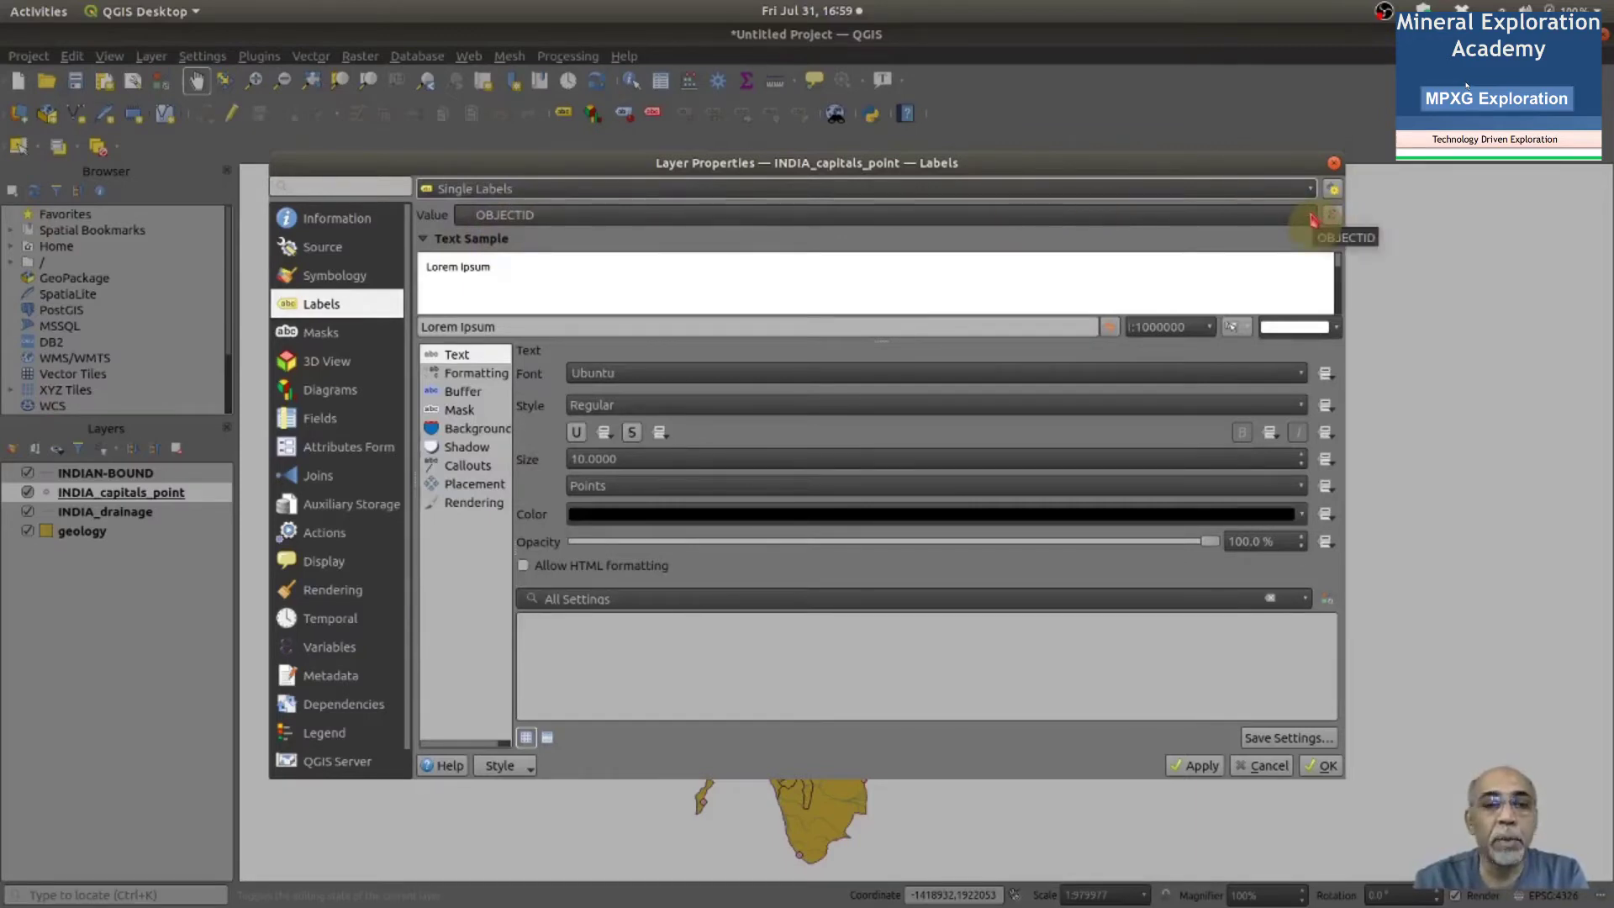
Label the INDIA_capitals_point layer with single labels from the CAPITAL field and apply the layer properties
click(1314, 217)
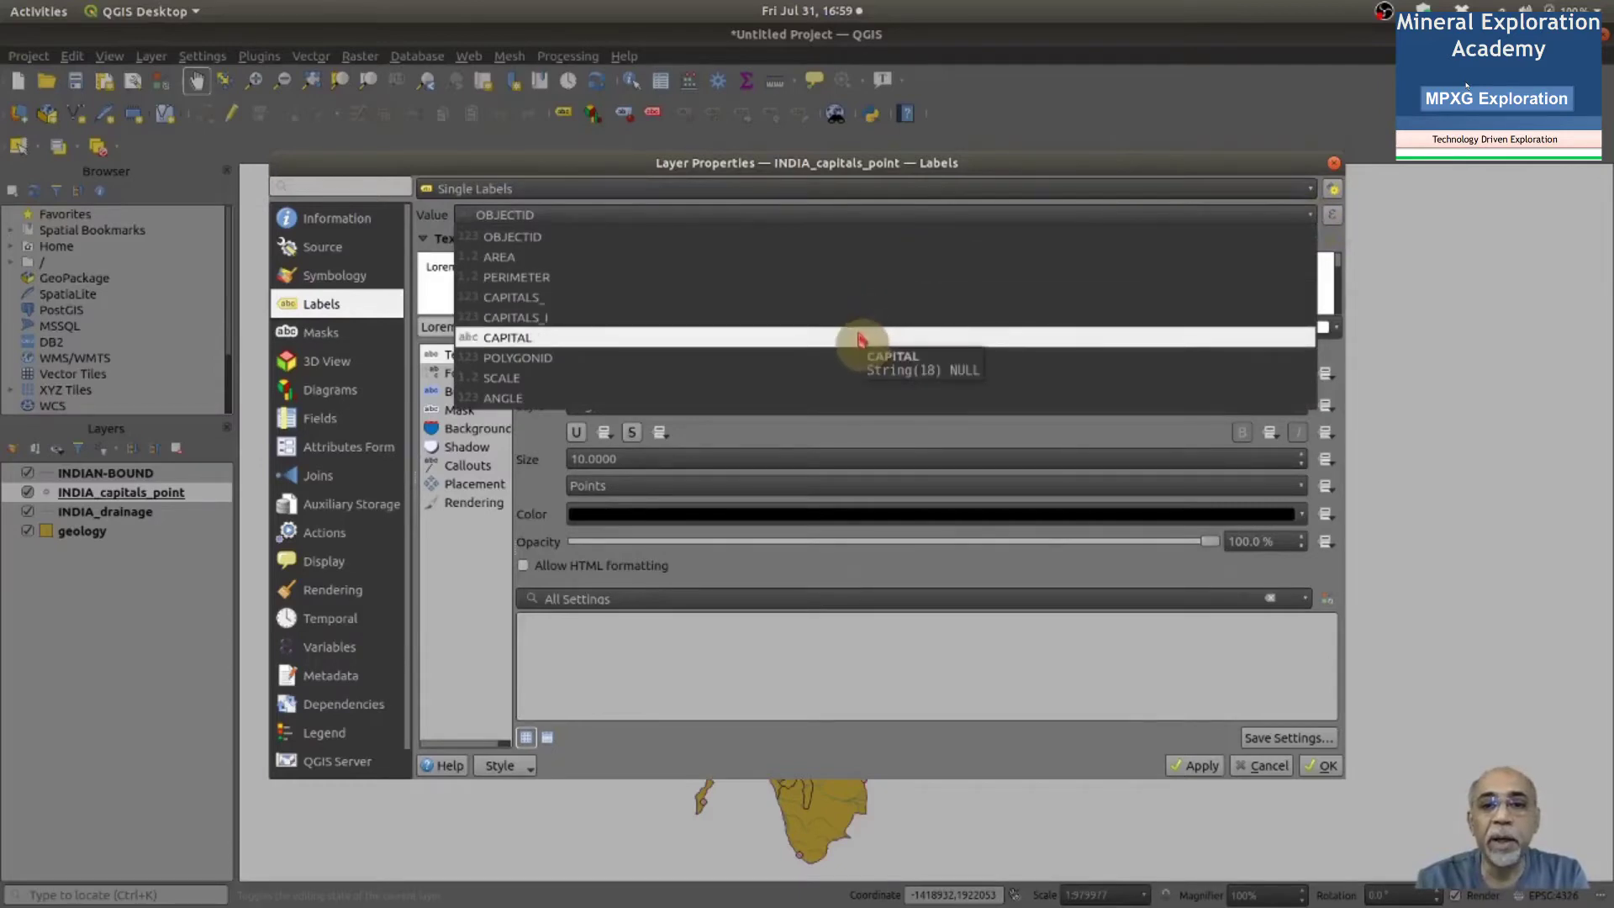
click(847, 337)
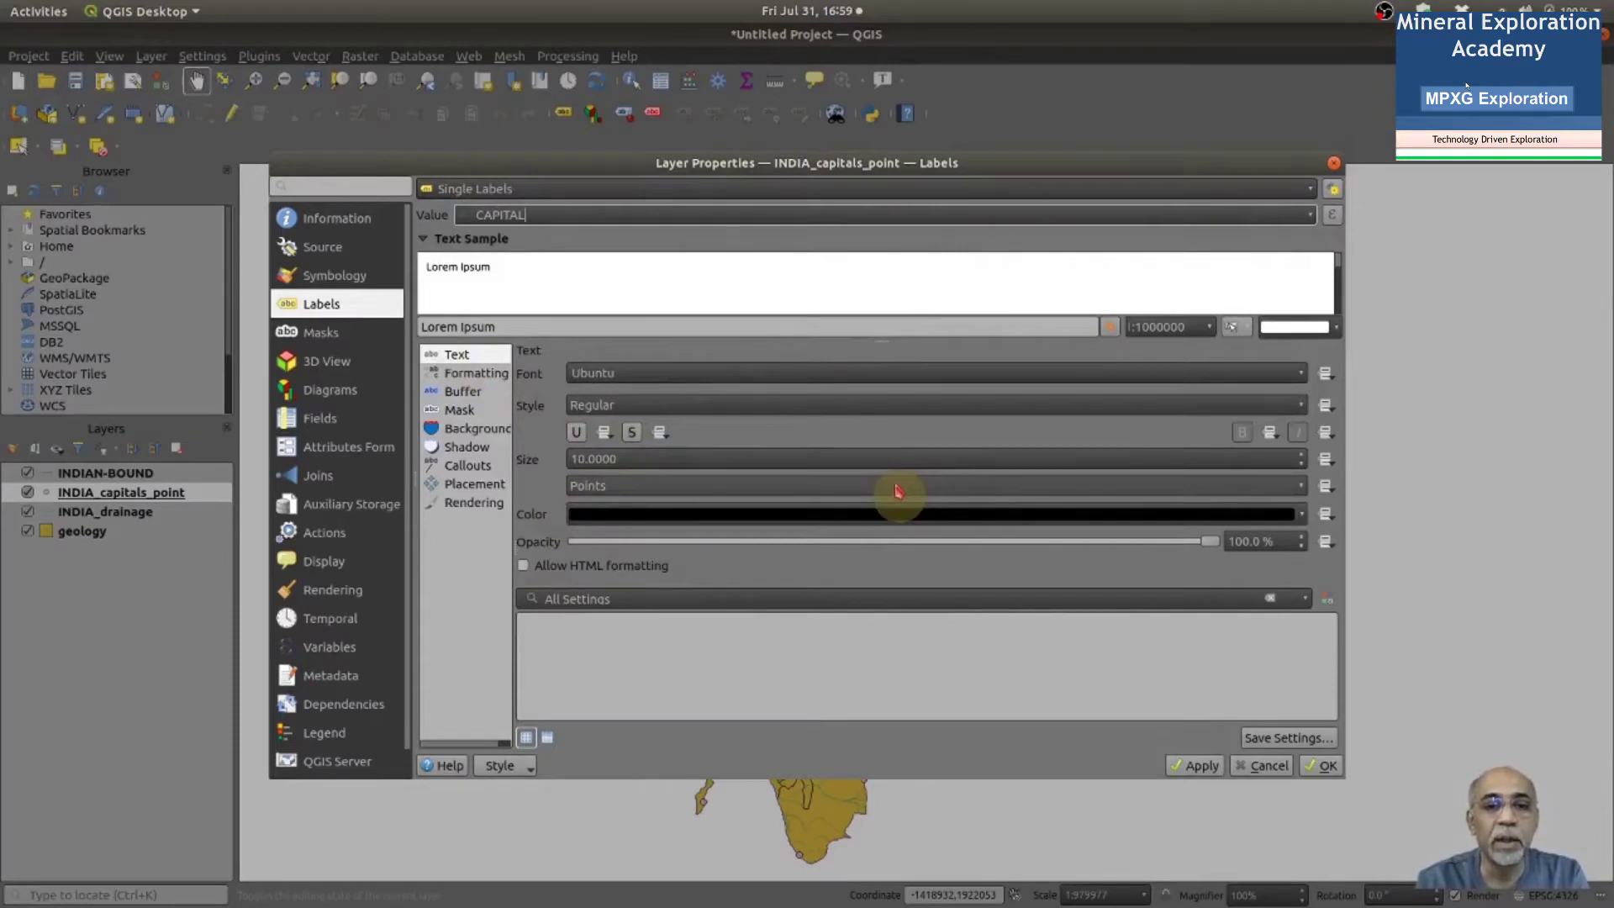
click(1202, 766)
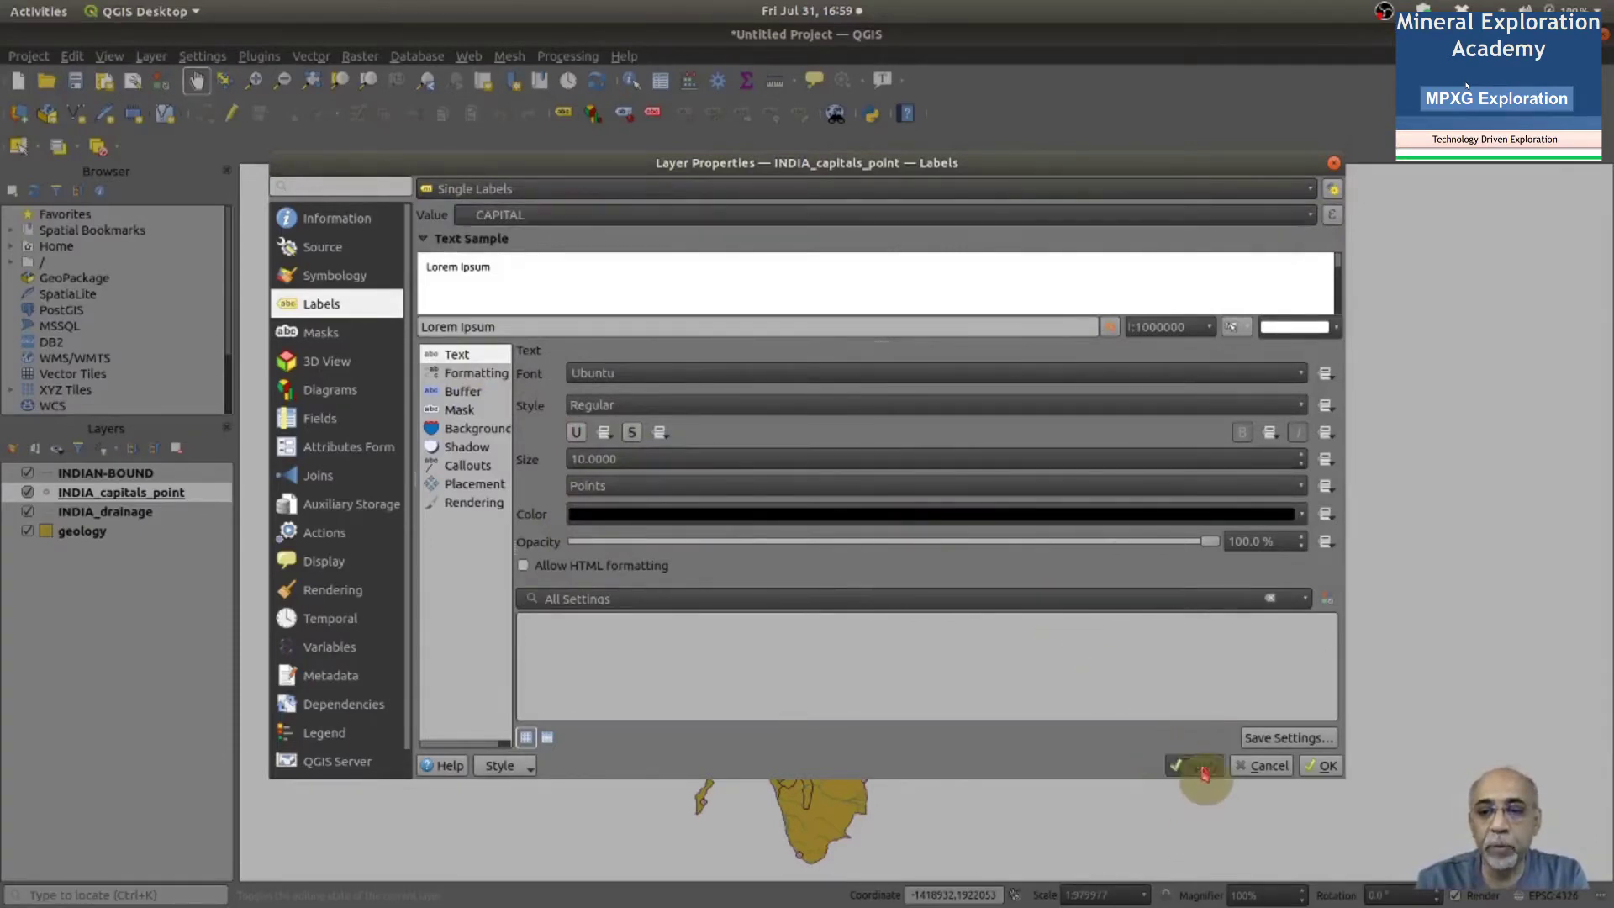
click(1325, 767)
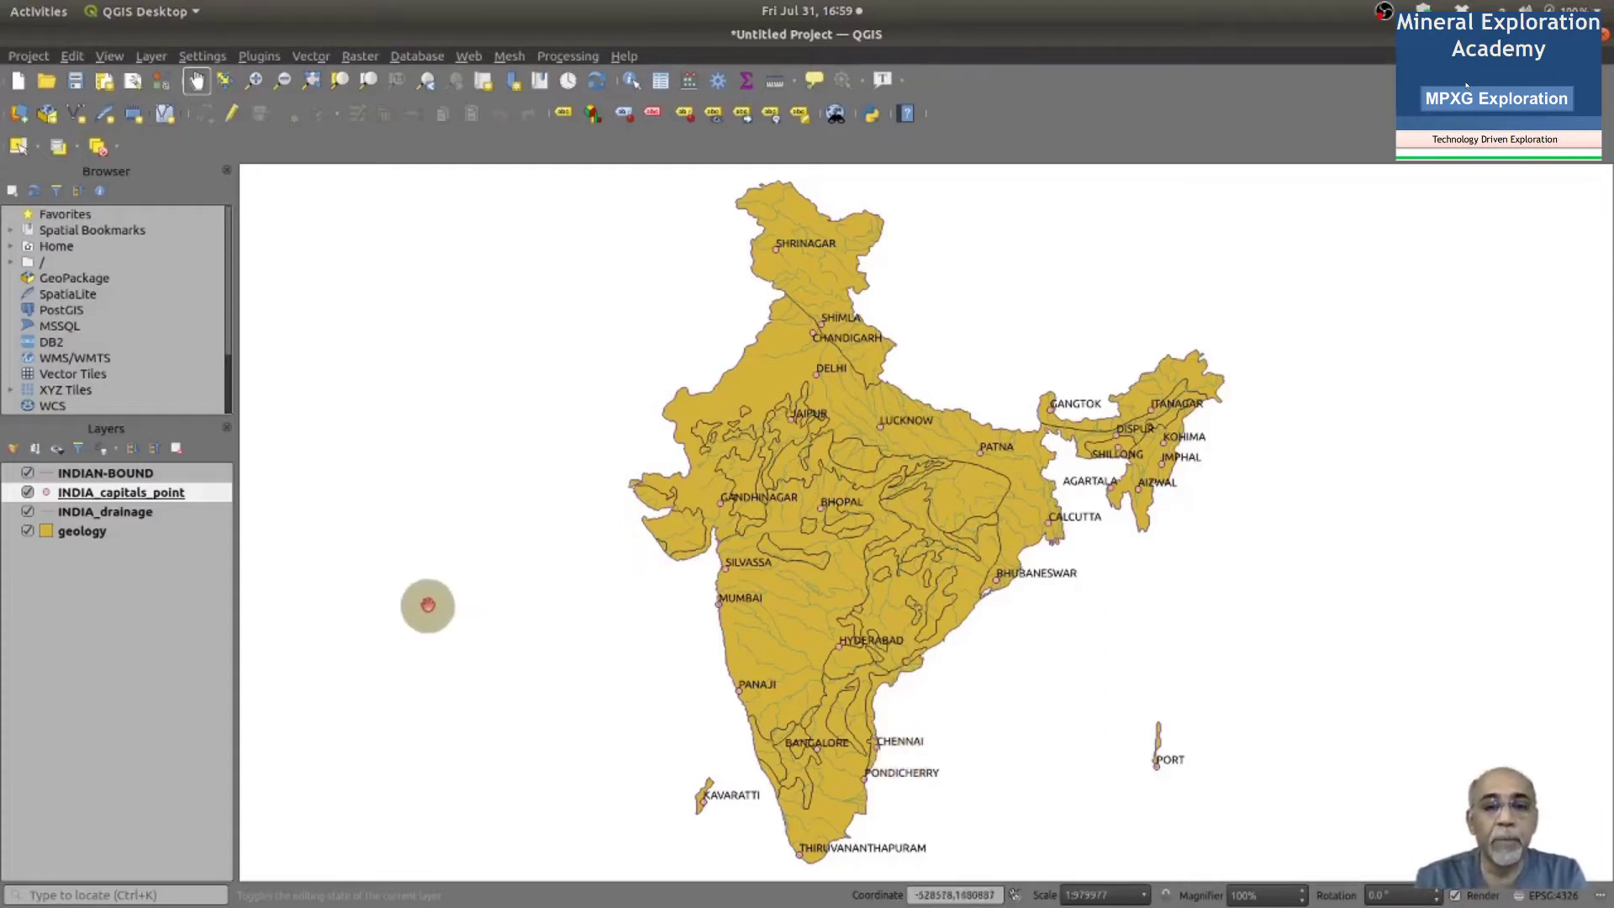
Change the line color of the INDIA_drainage layer to blue (#2c08d0) and apply the symbology to the map
click(132, 514)
double_click(132, 515)
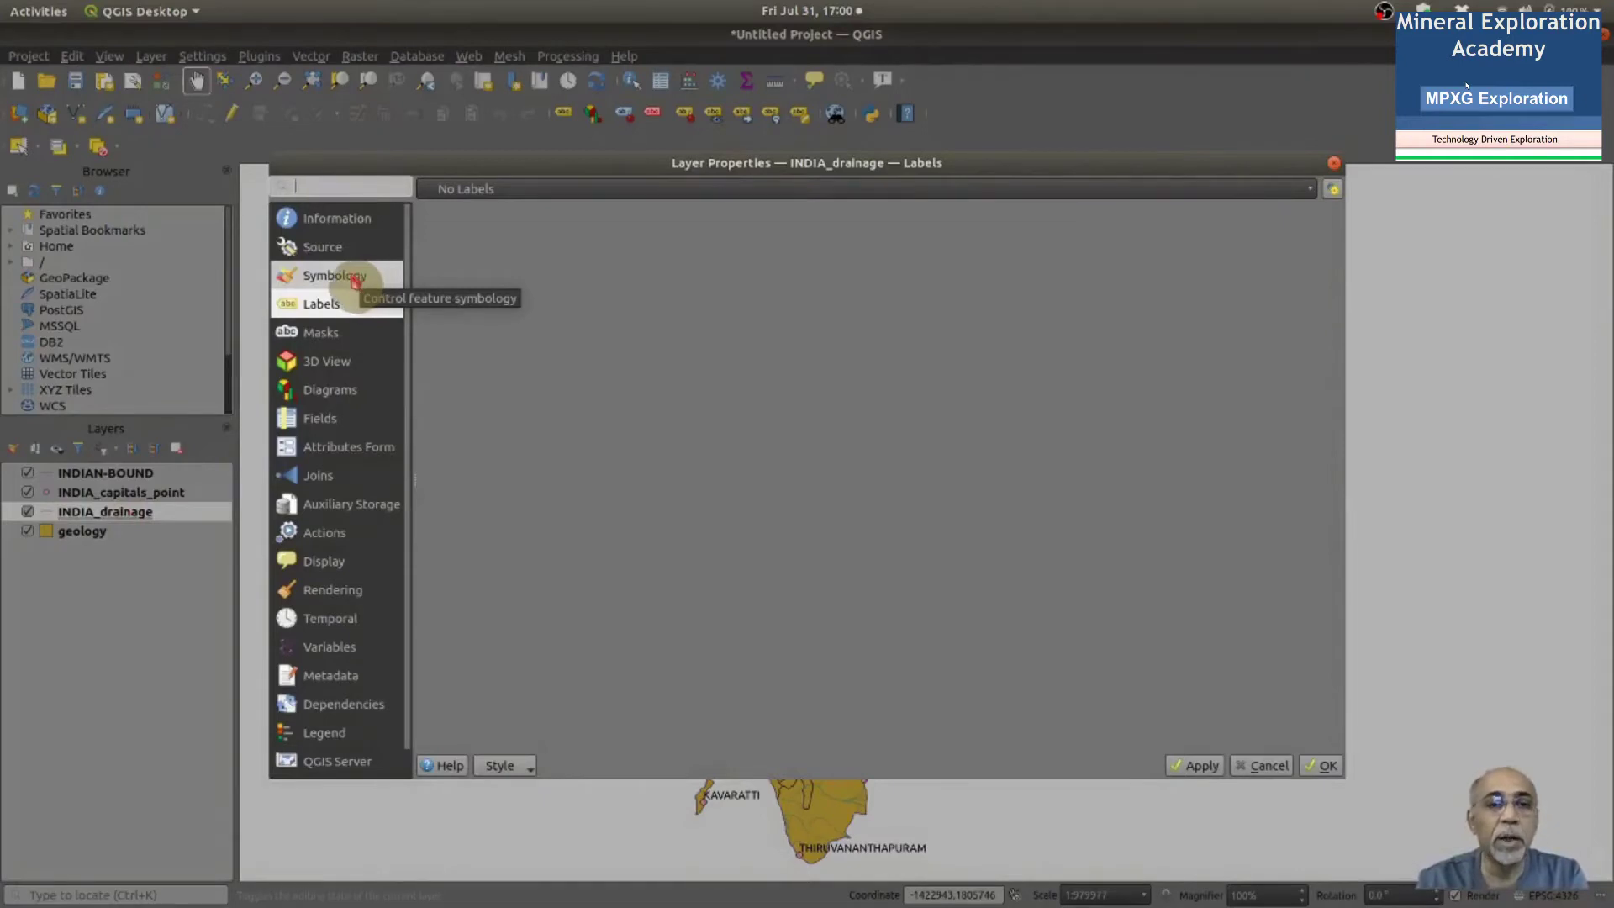
click(361, 280)
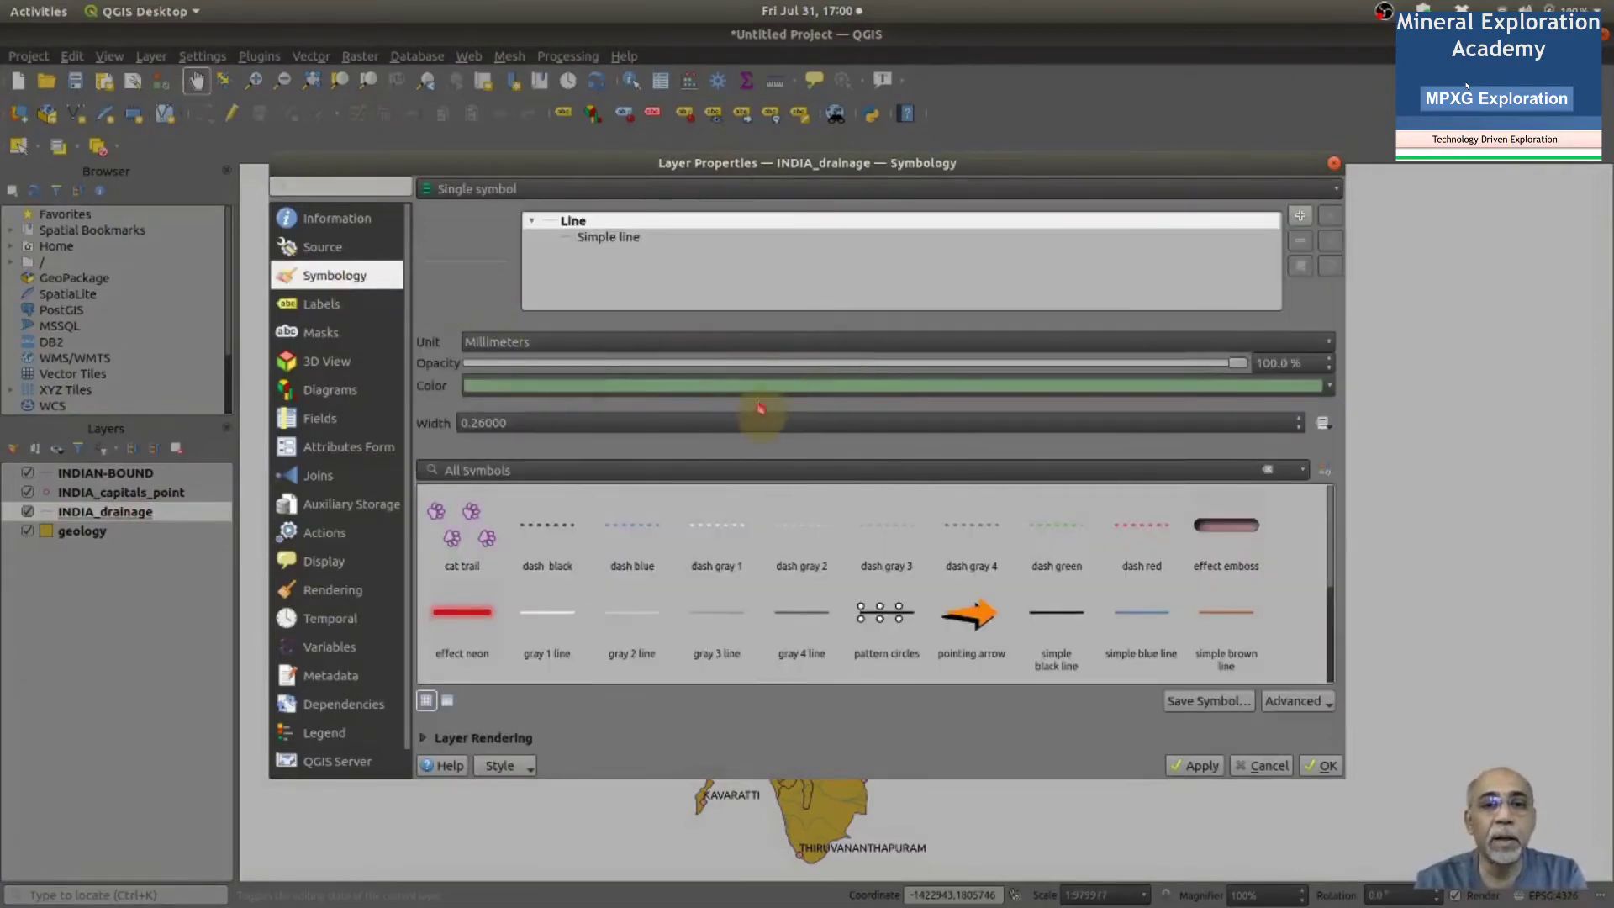
click(899, 396)
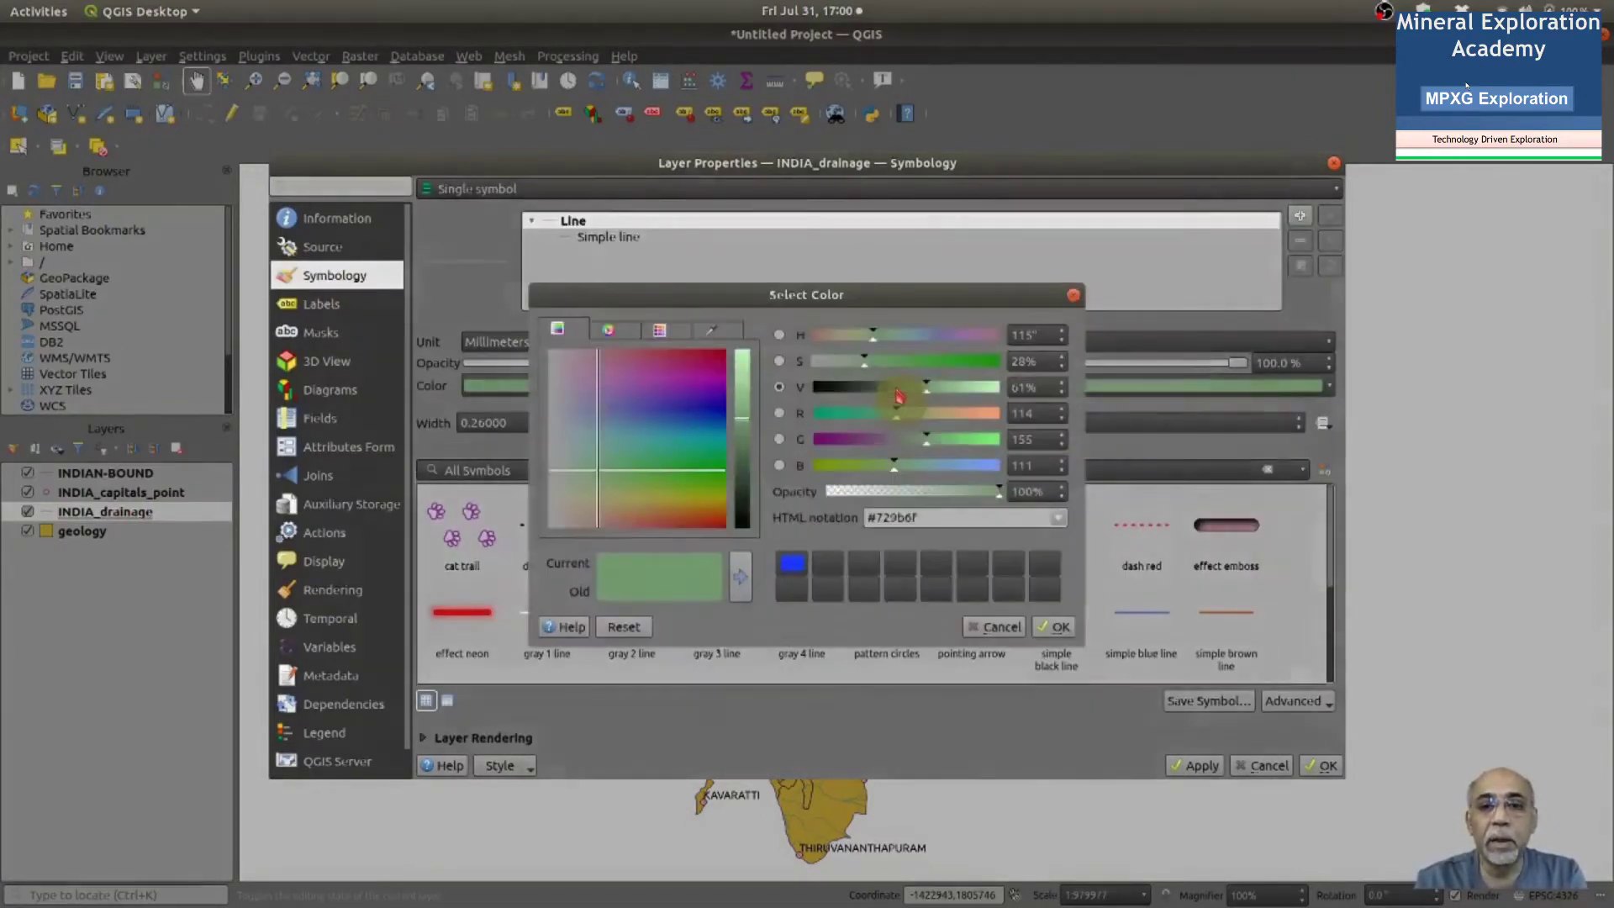
click(720, 409)
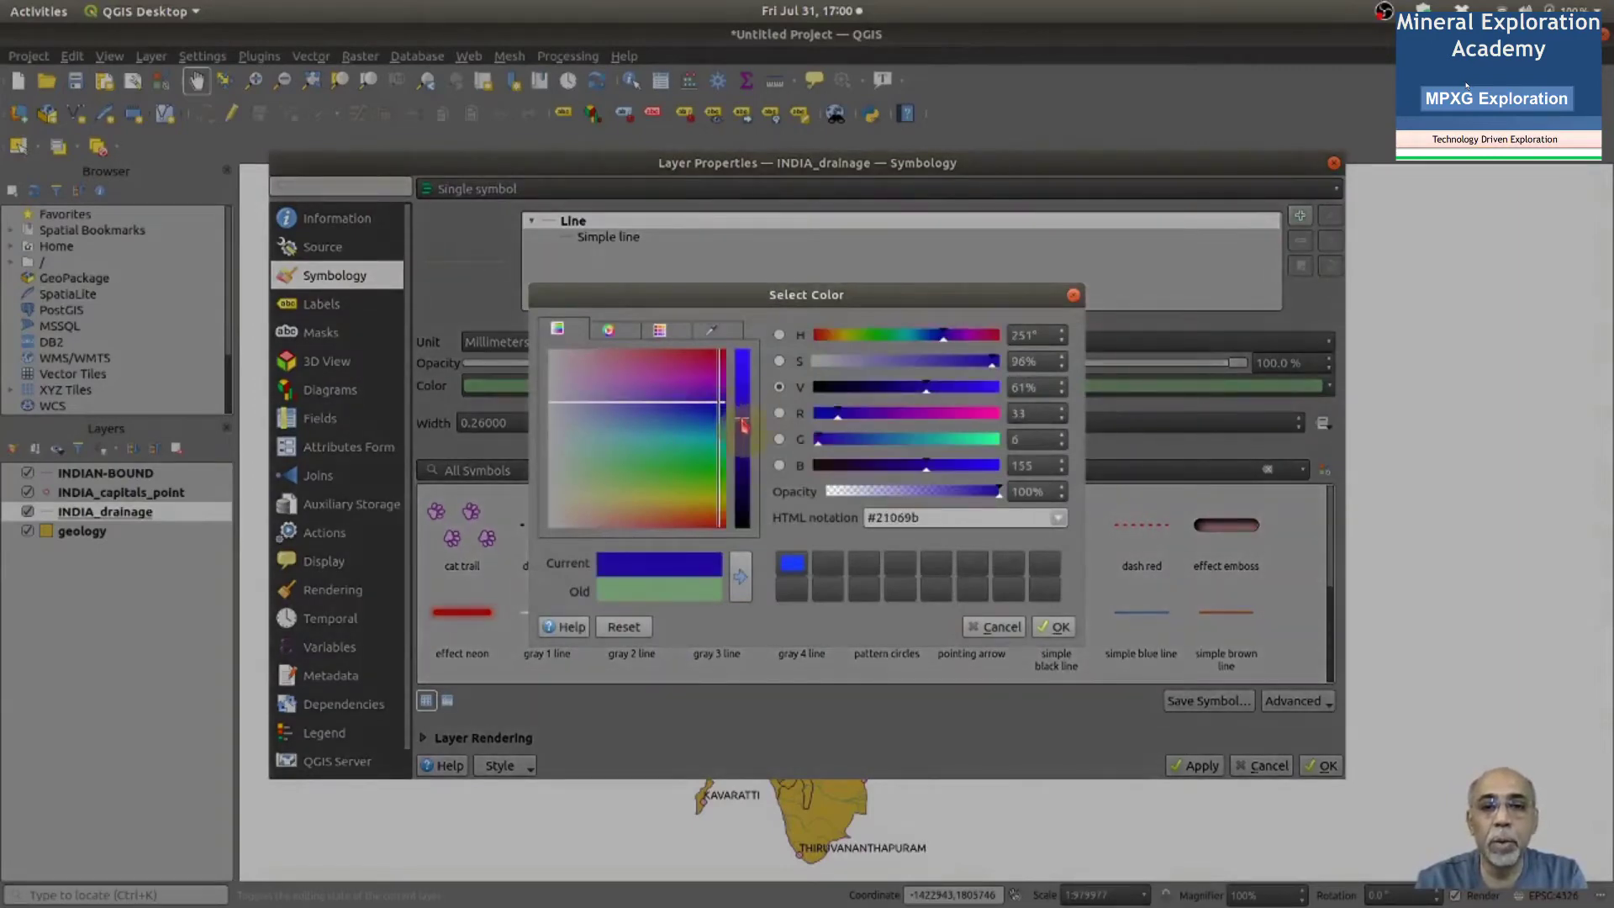
drag(744, 427, 741, 390)
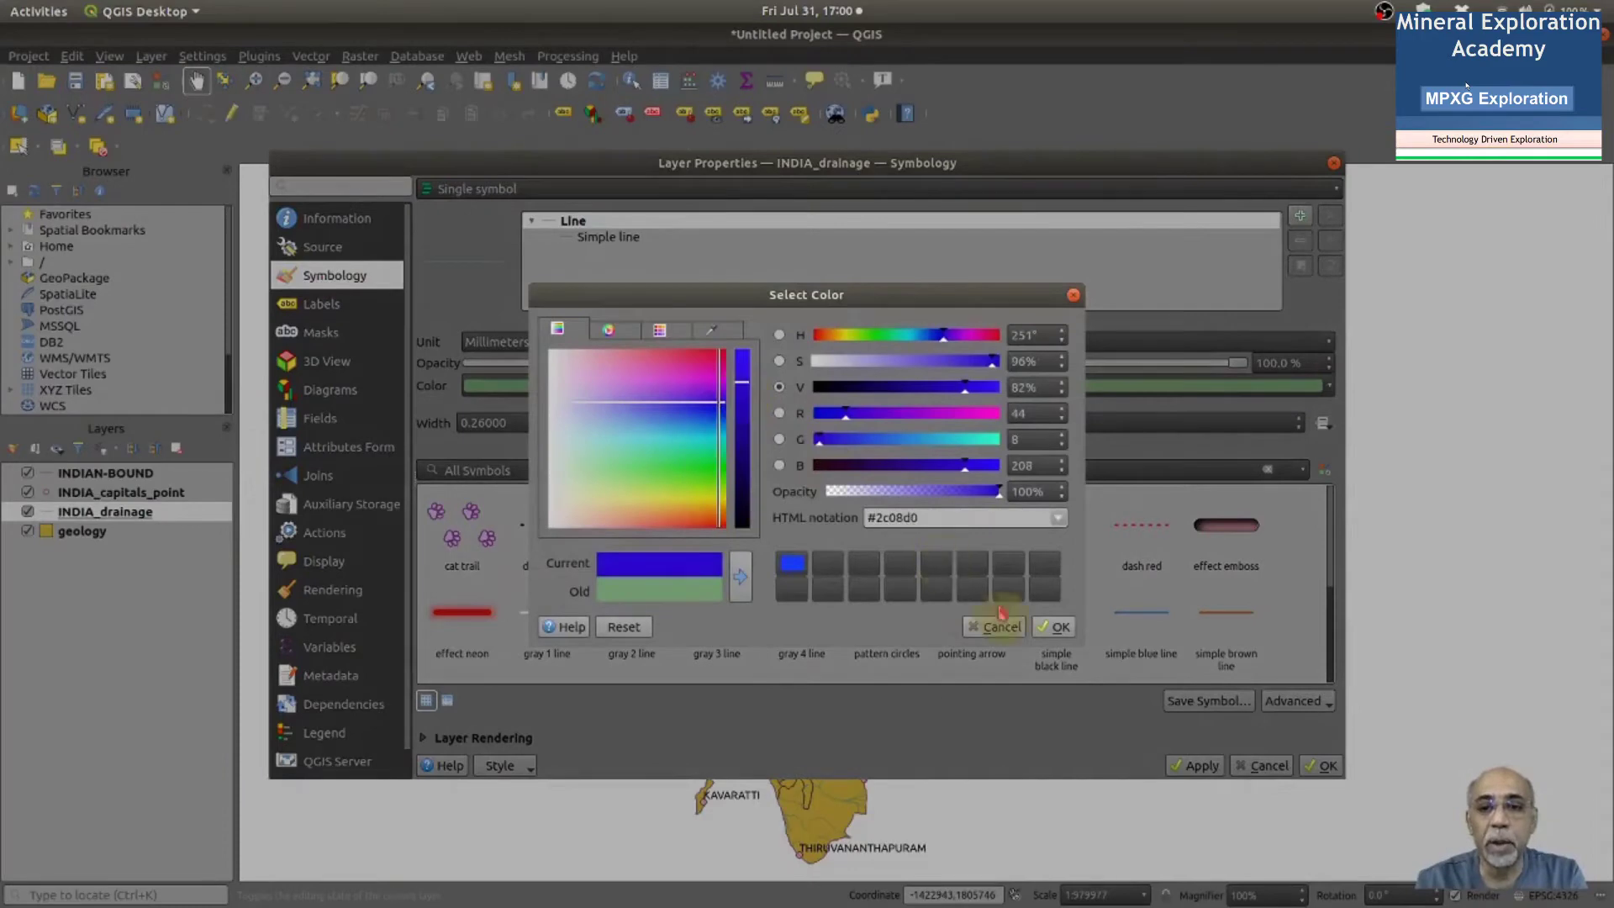
click(1056, 628)
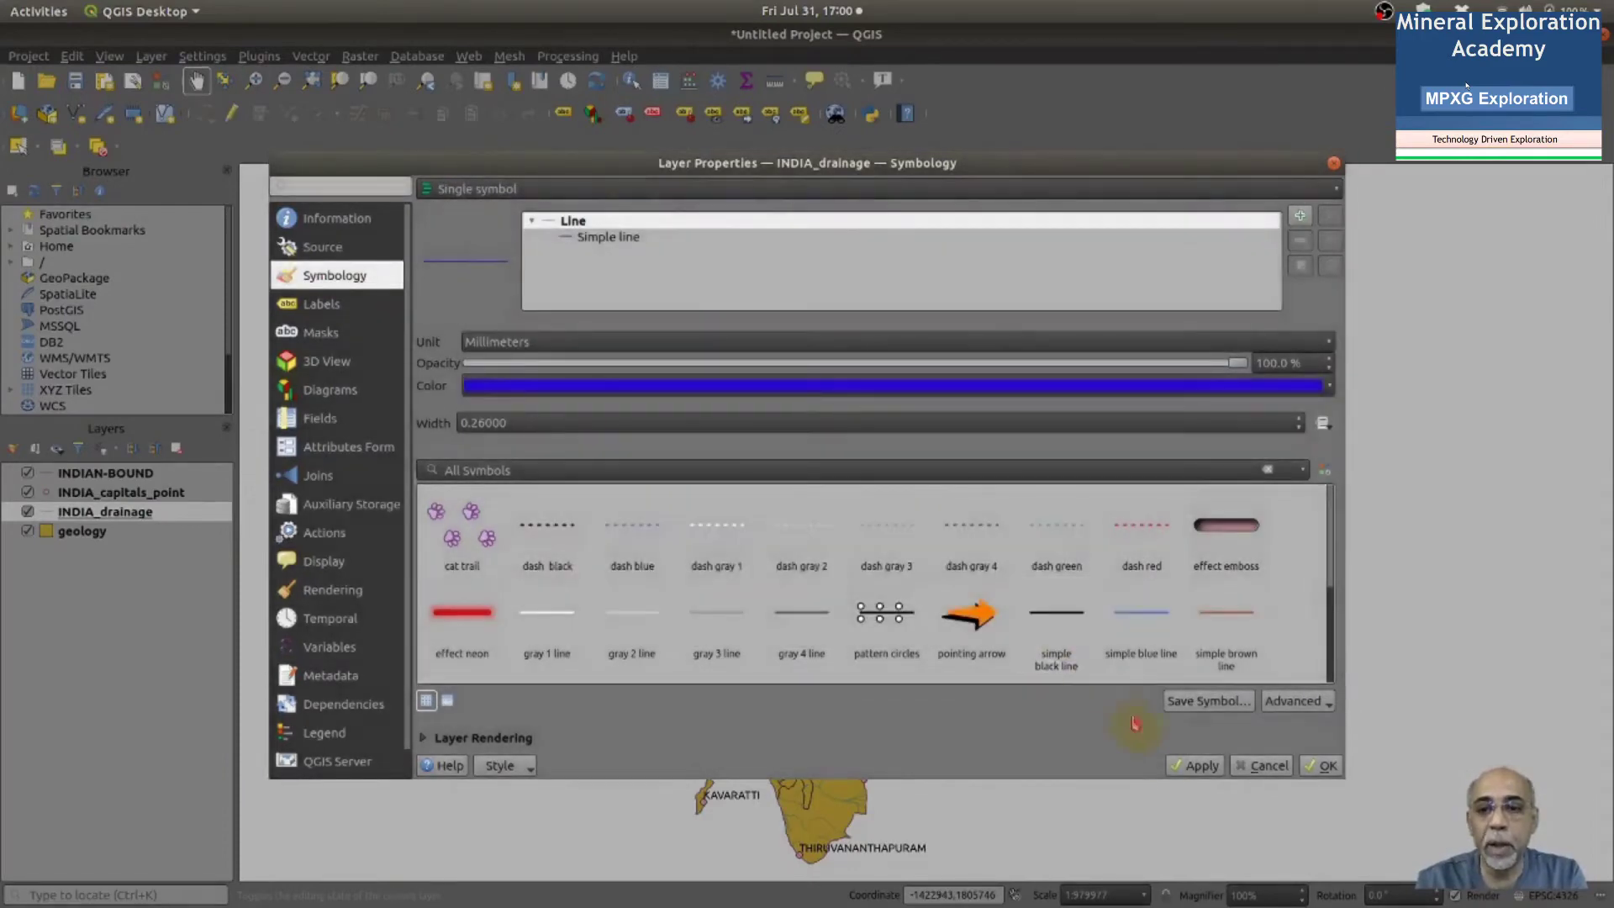
click(1190, 767)
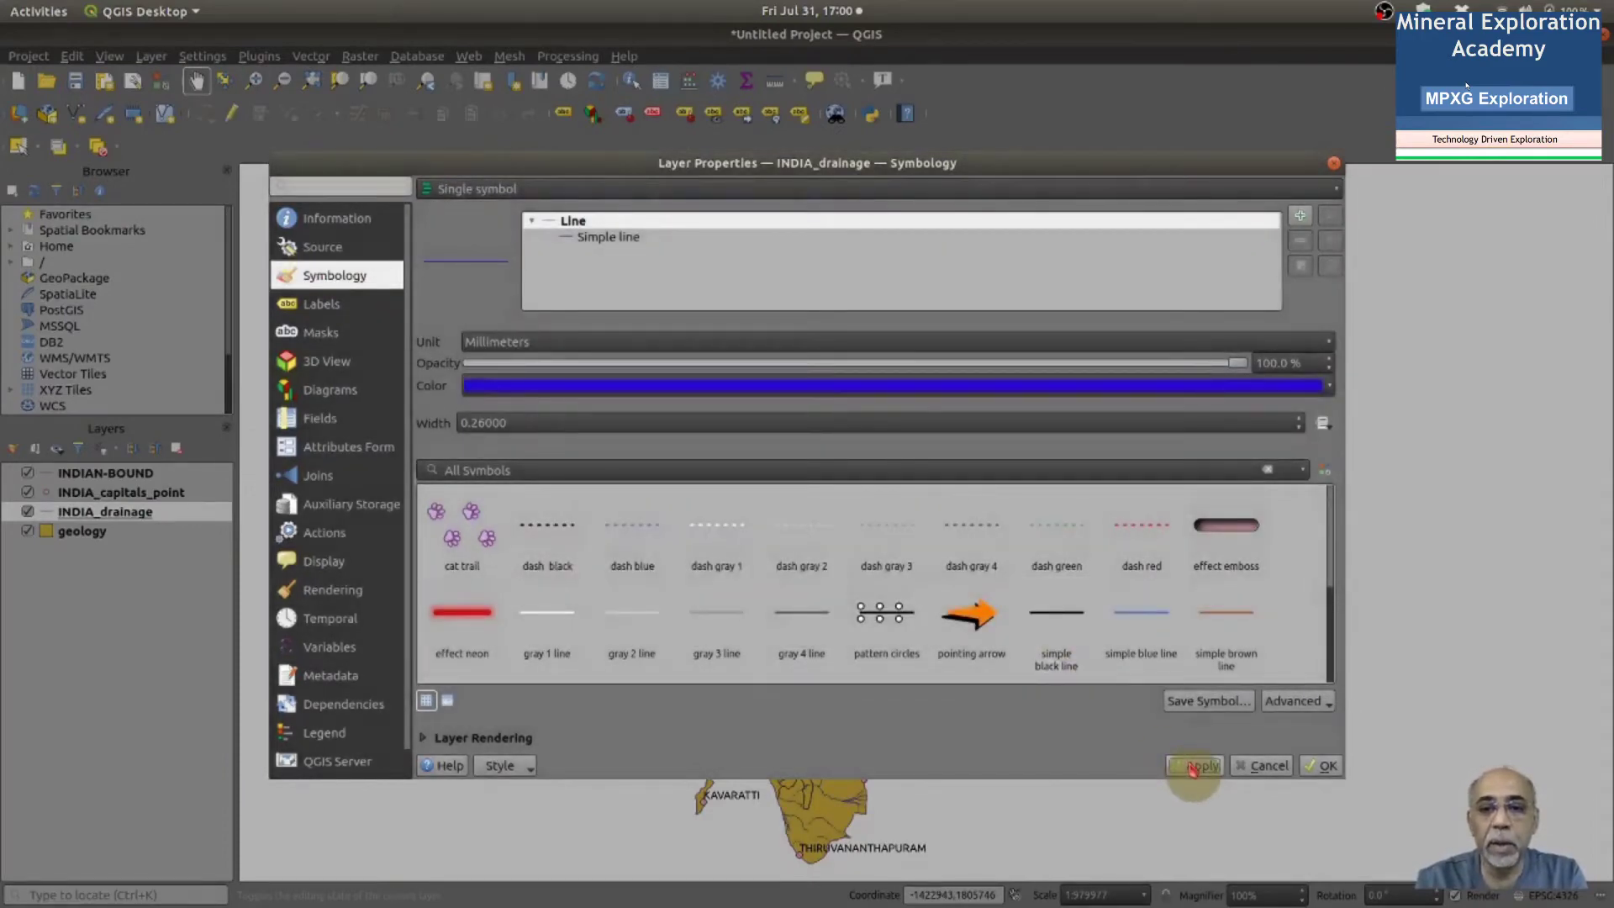
scroll(885, 602, down, 1)
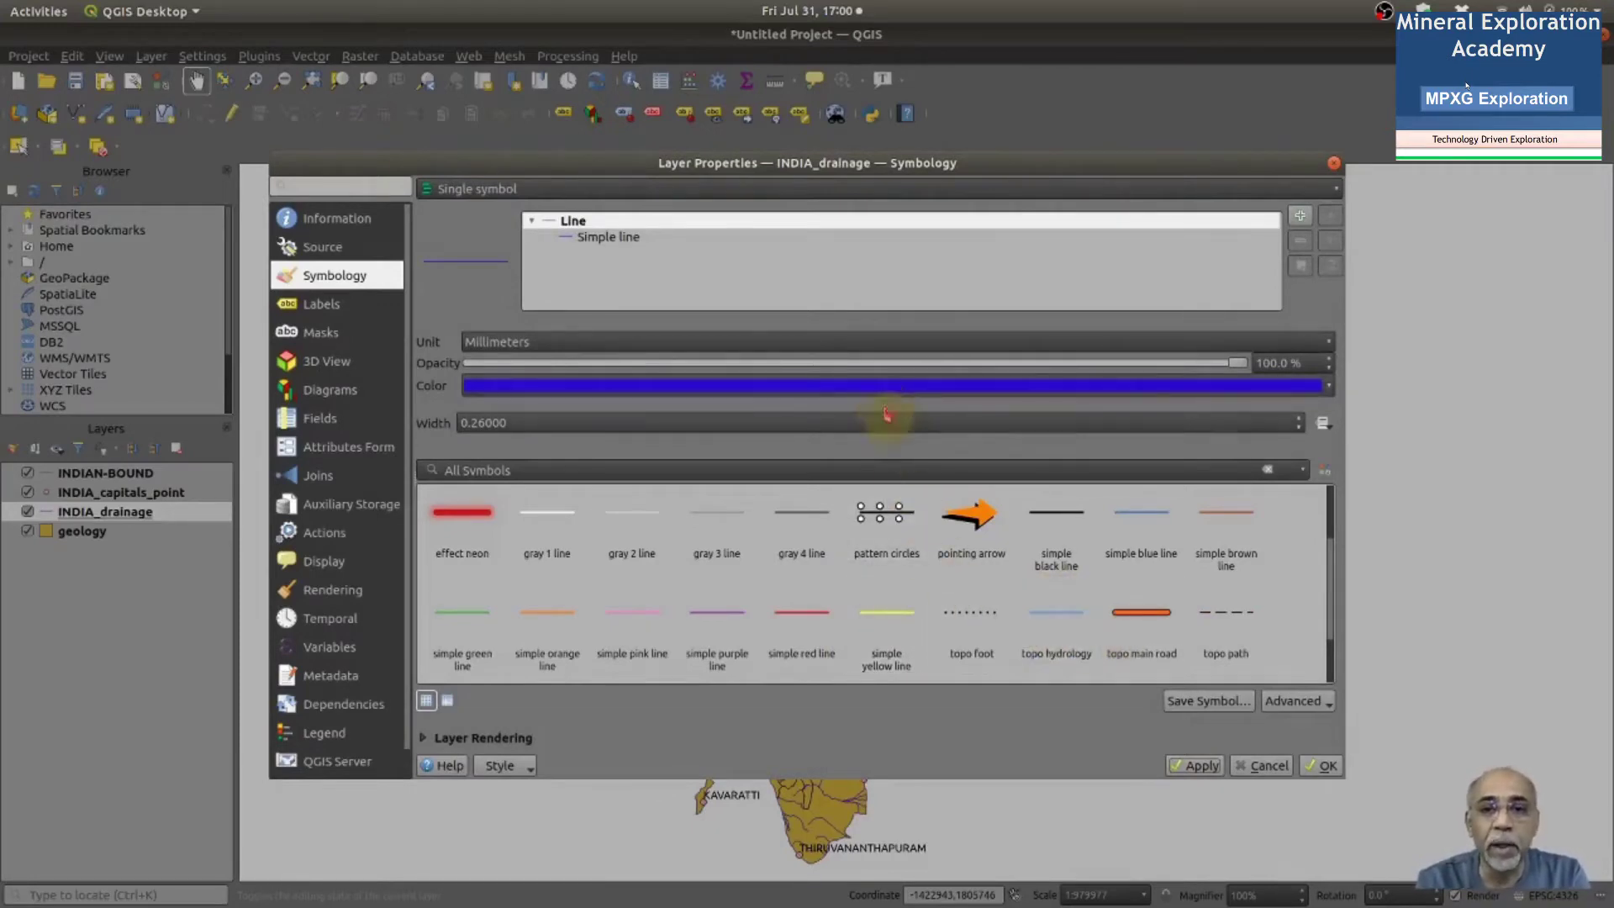
click(1201, 772)
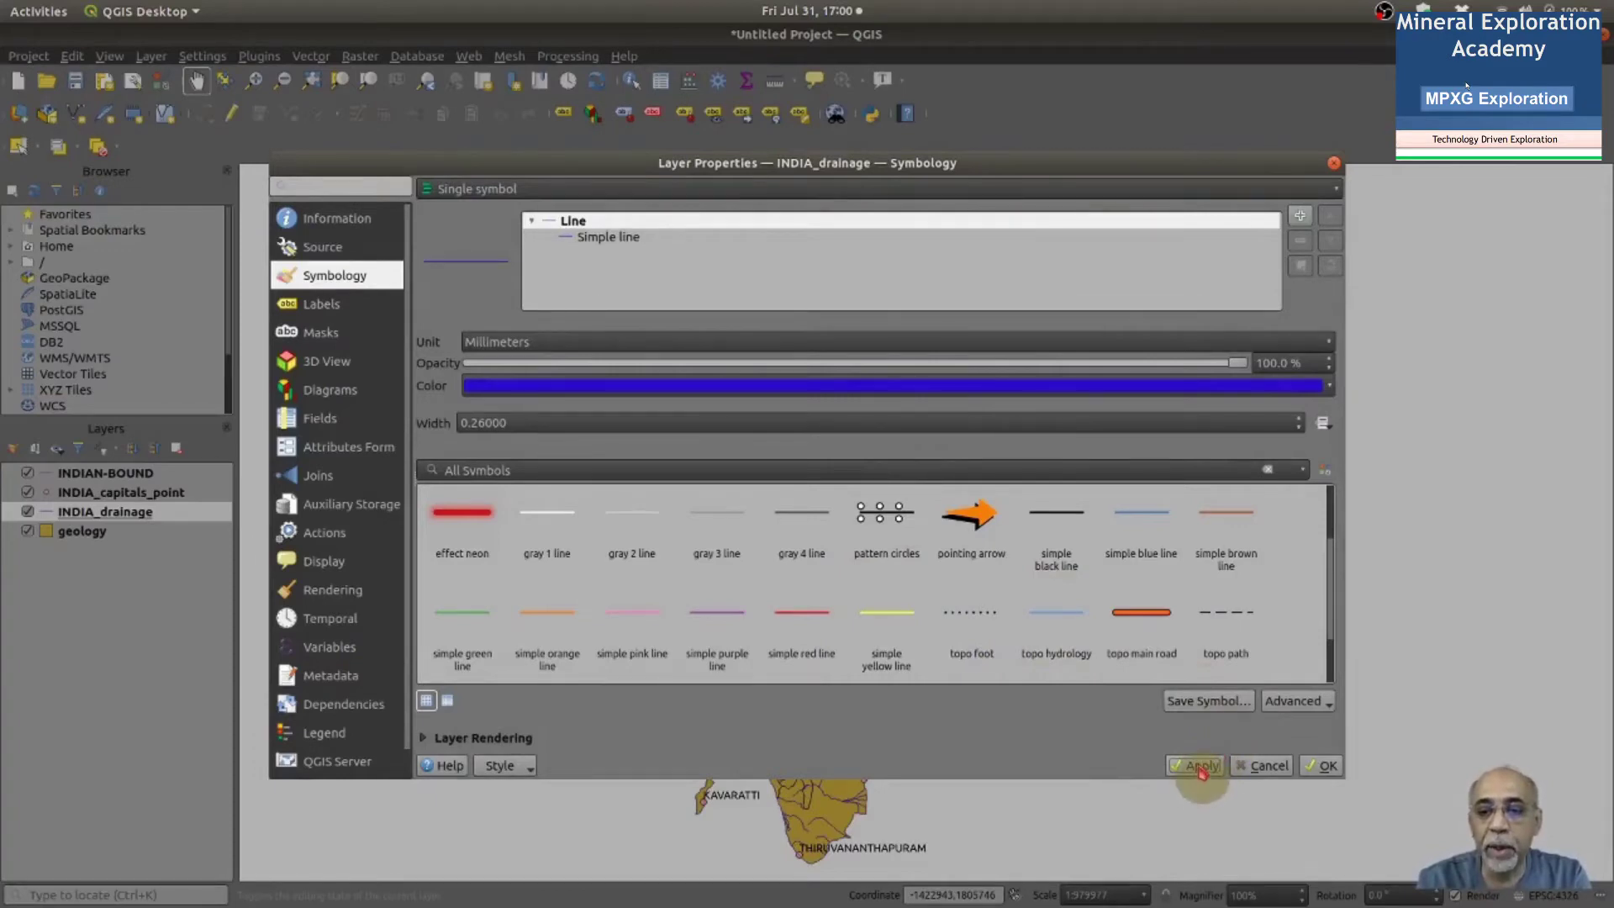
click(1324, 765)
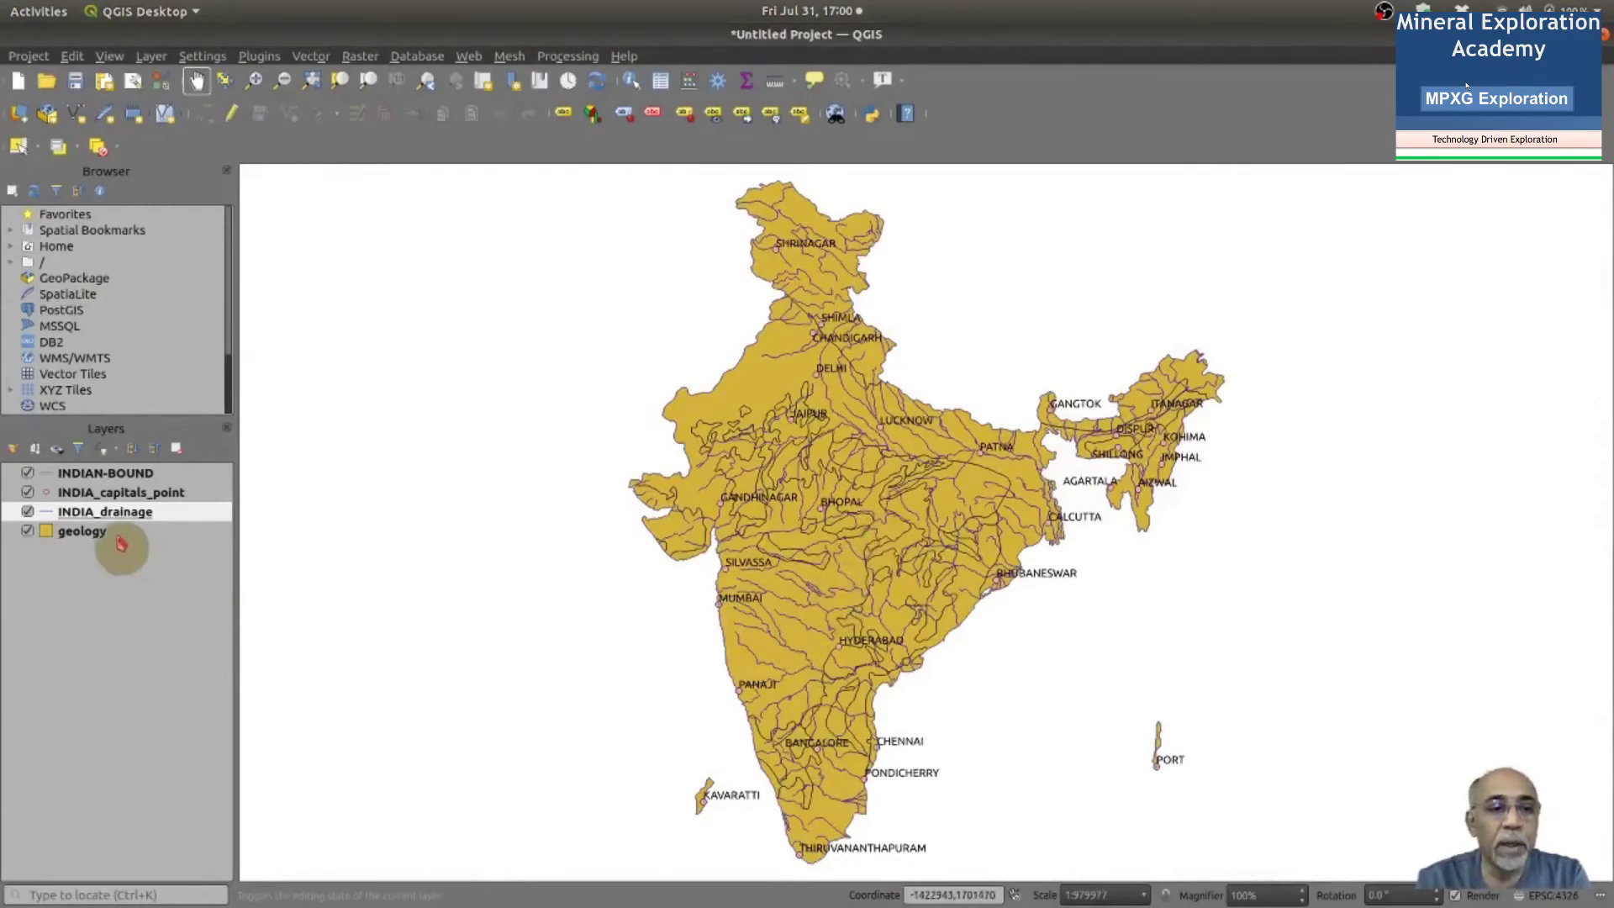
Set the geology layer's symbology to Categorized on the GROUP_ field and classify its values
click(90, 538)
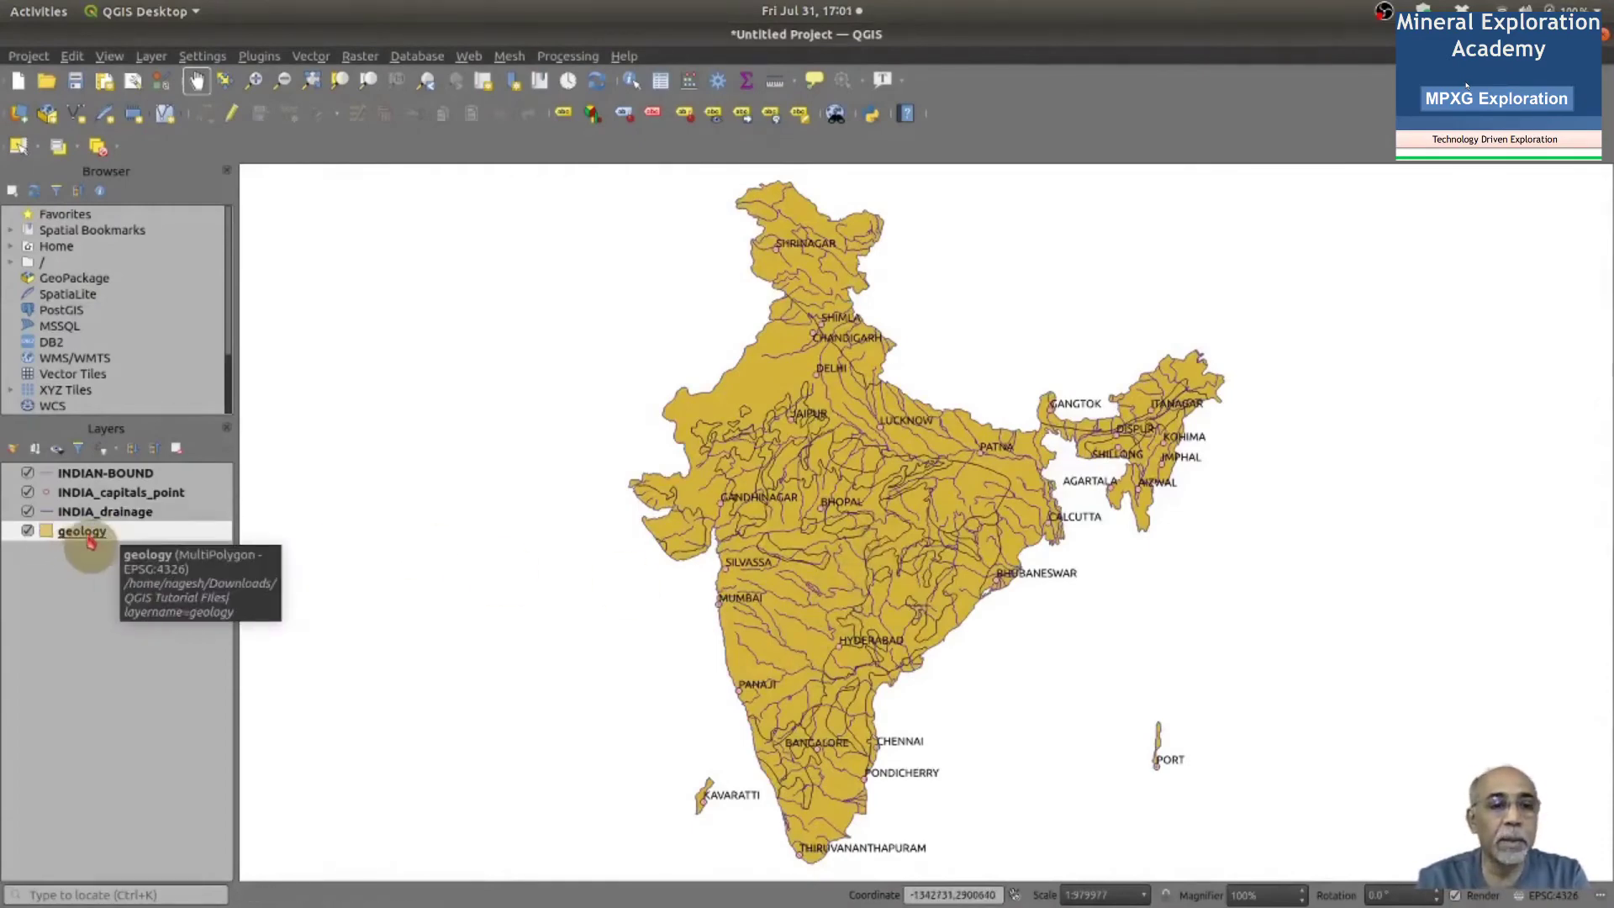
double_click(90, 534)
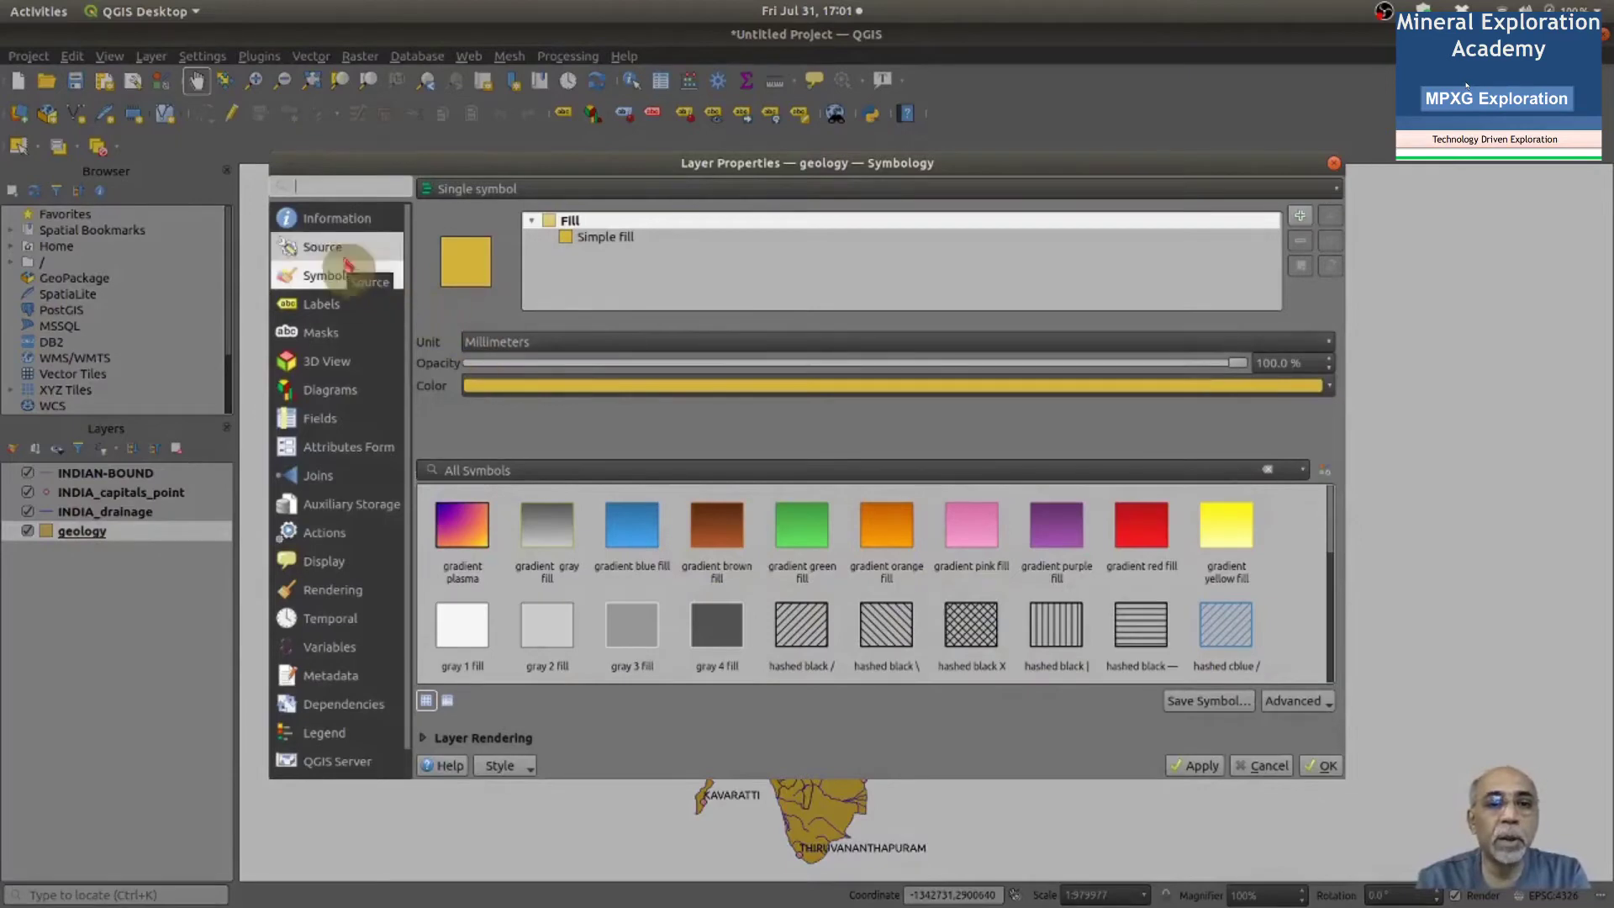
click(774, 194)
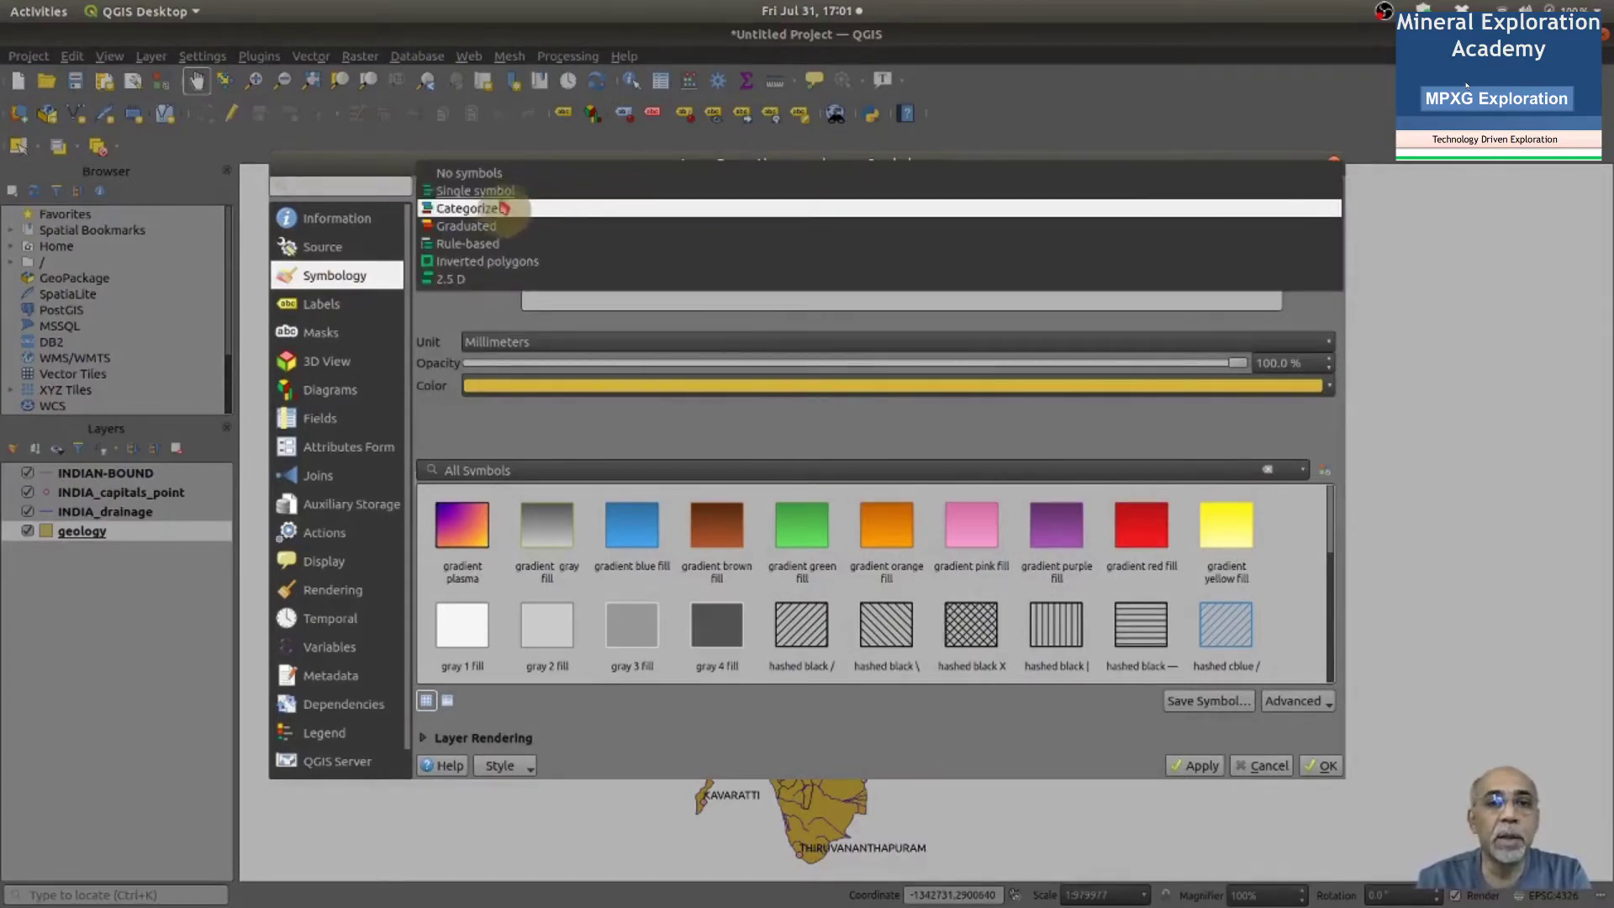
click(471, 209)
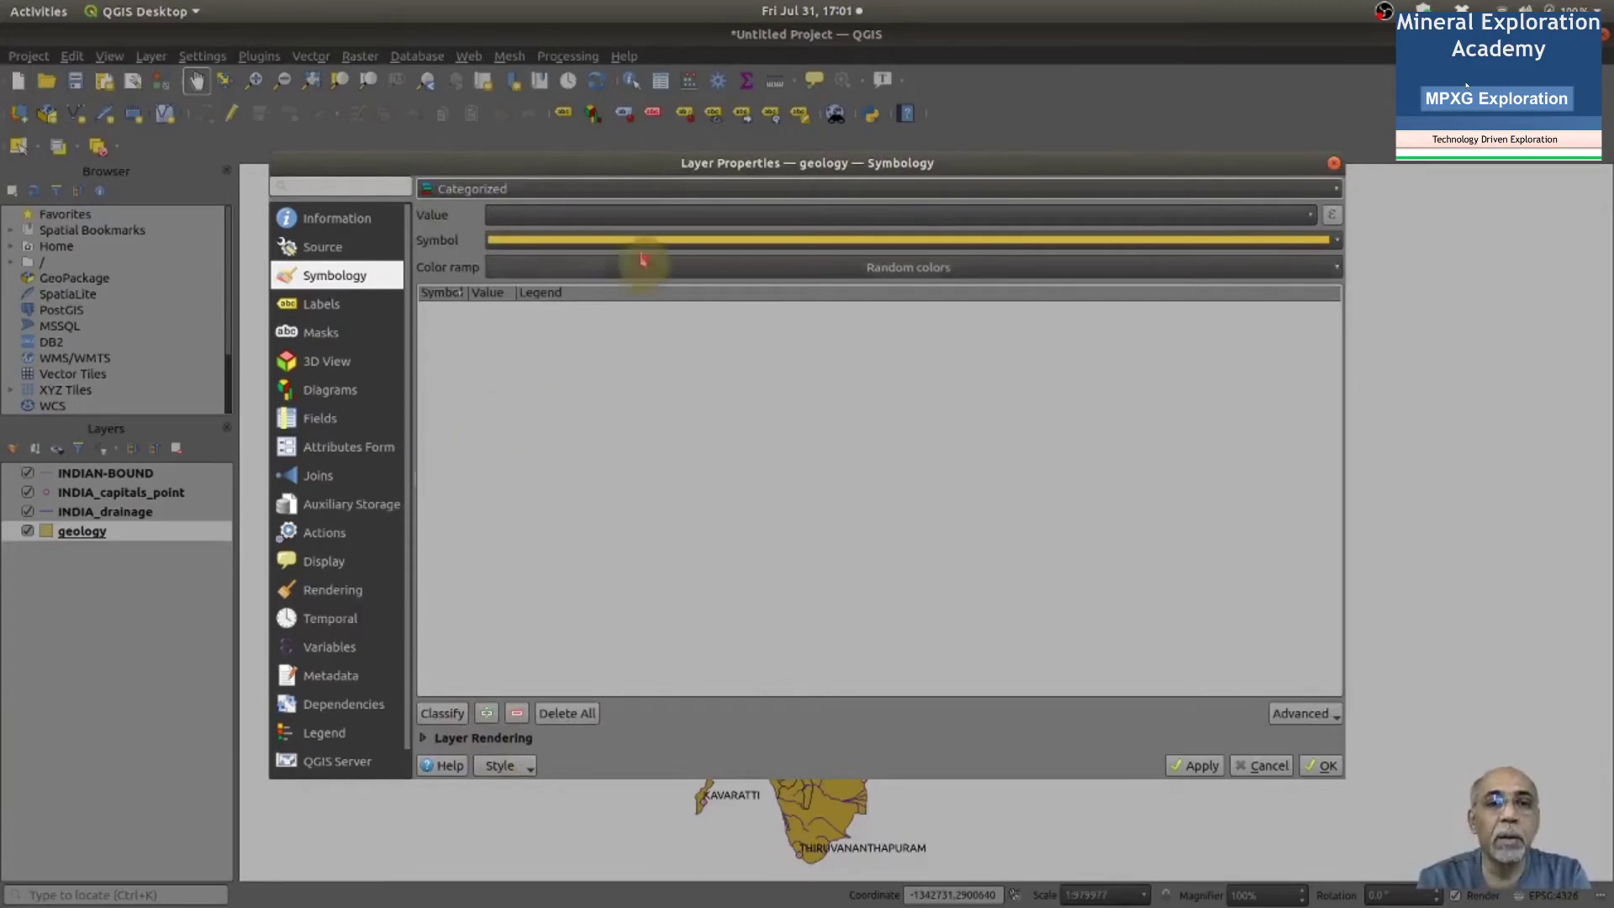
click(1313, 220)
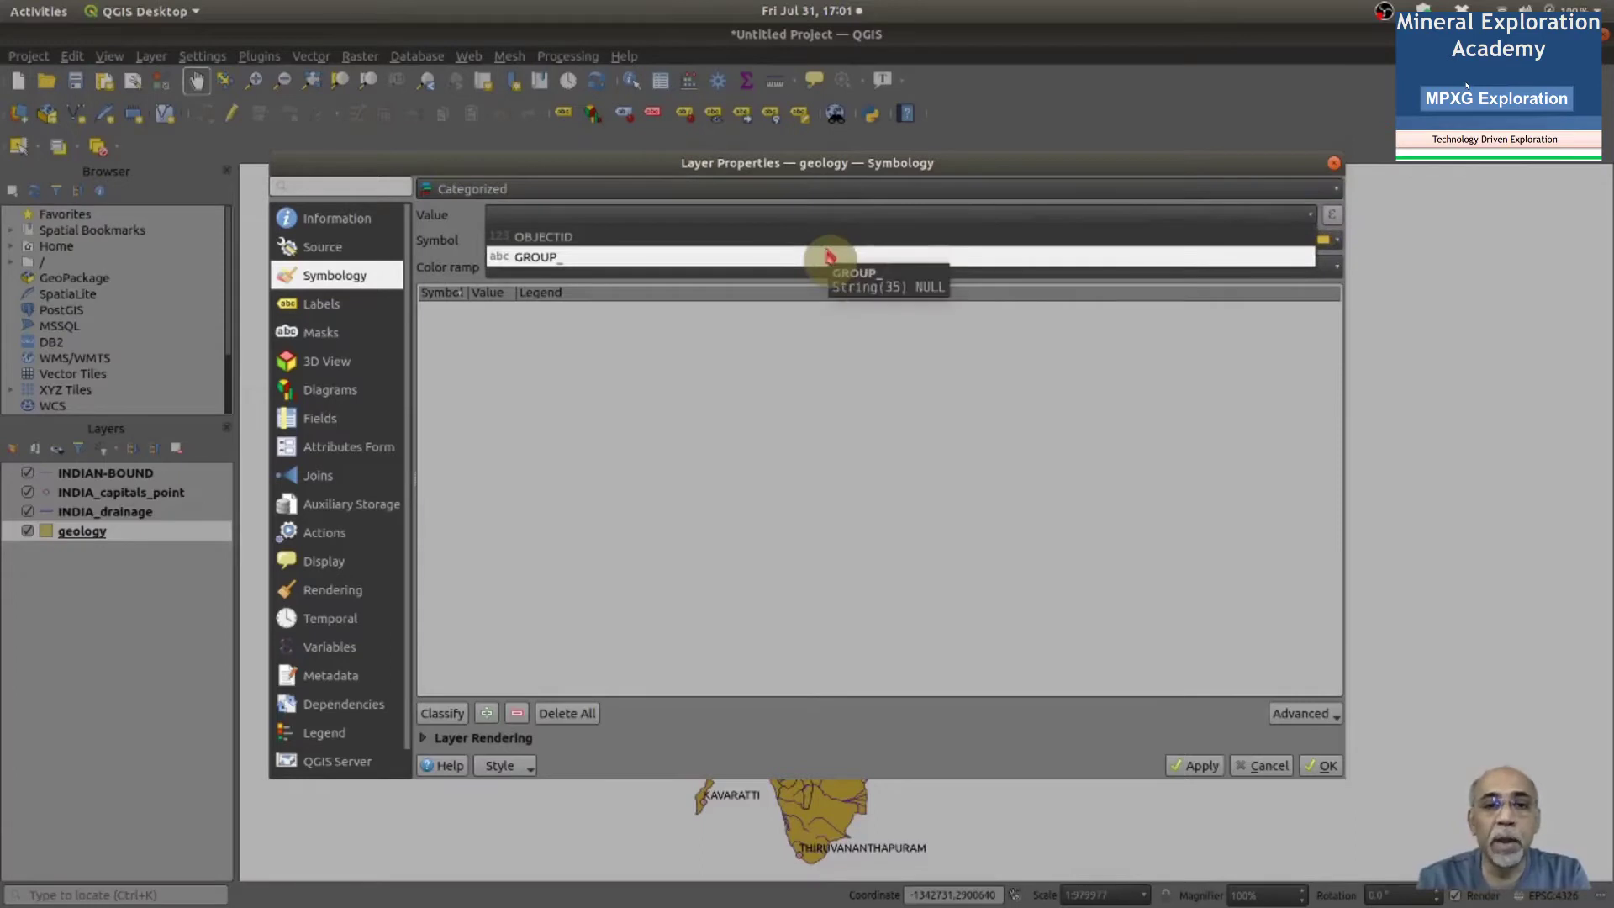
click(830, 257)
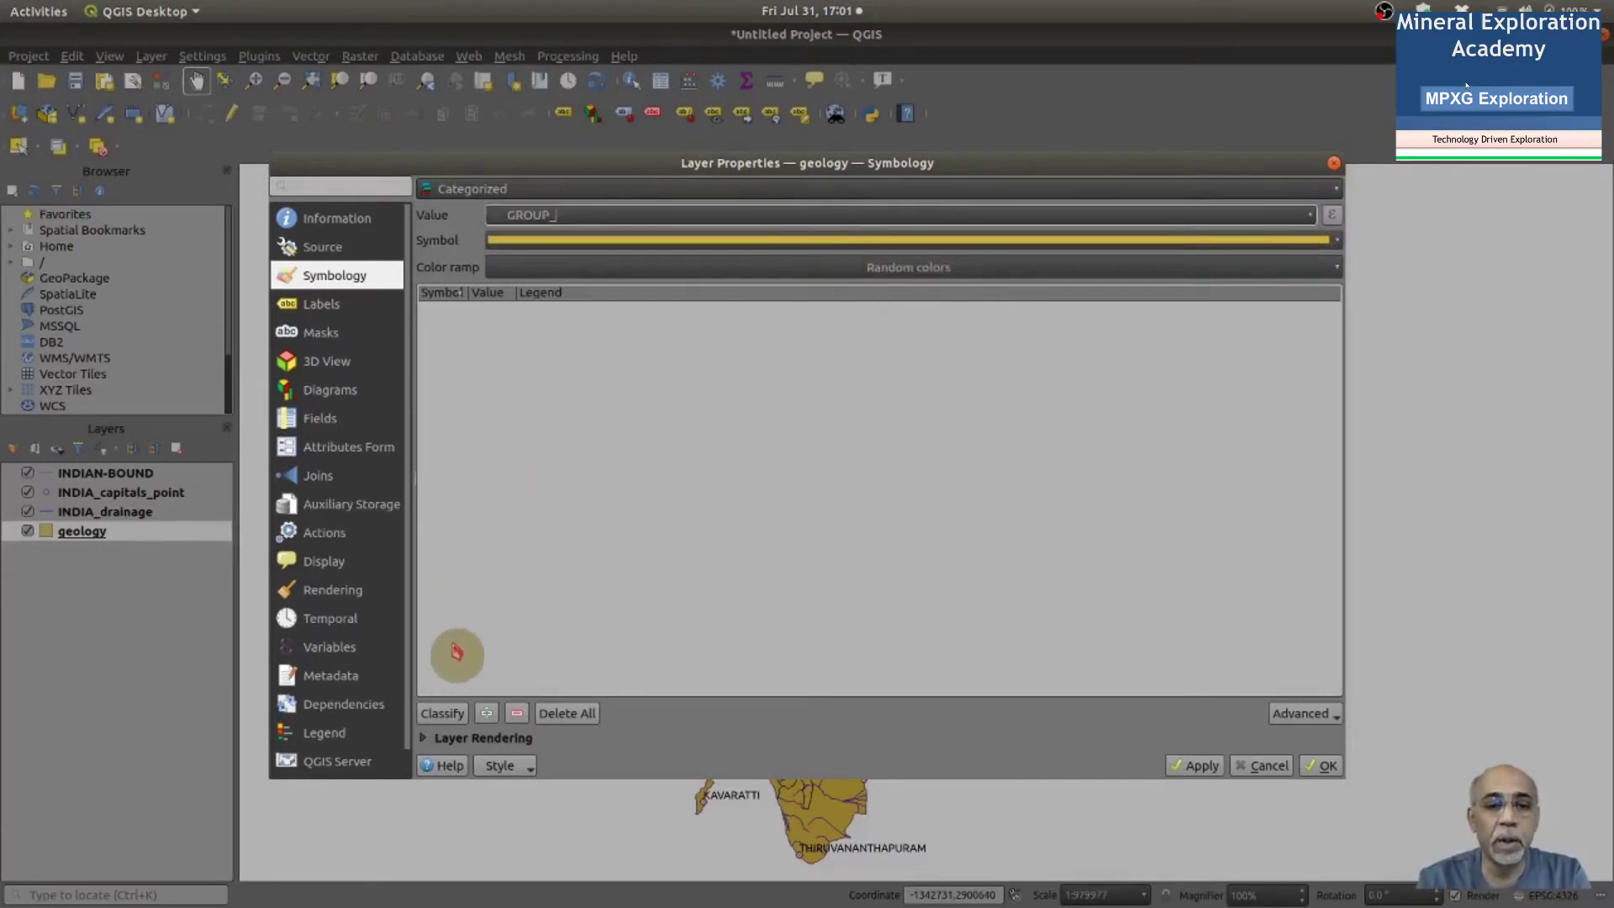
click(443, 722)
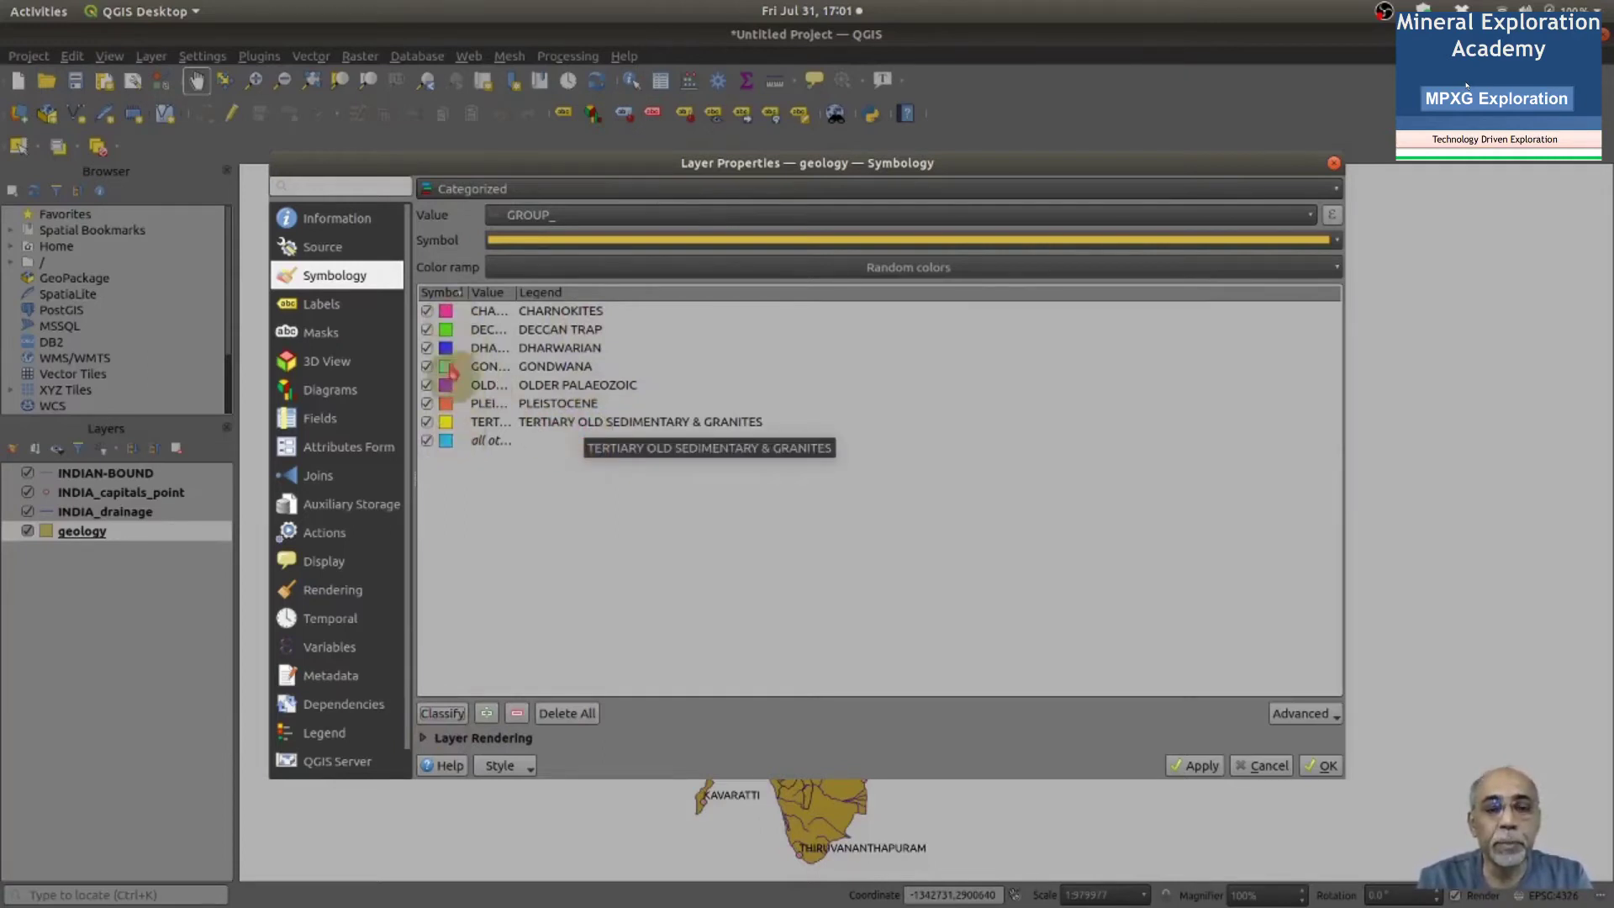
Assign the Spectral color ramp to the geology categories and apply the symbology to the map
click(925, 269)
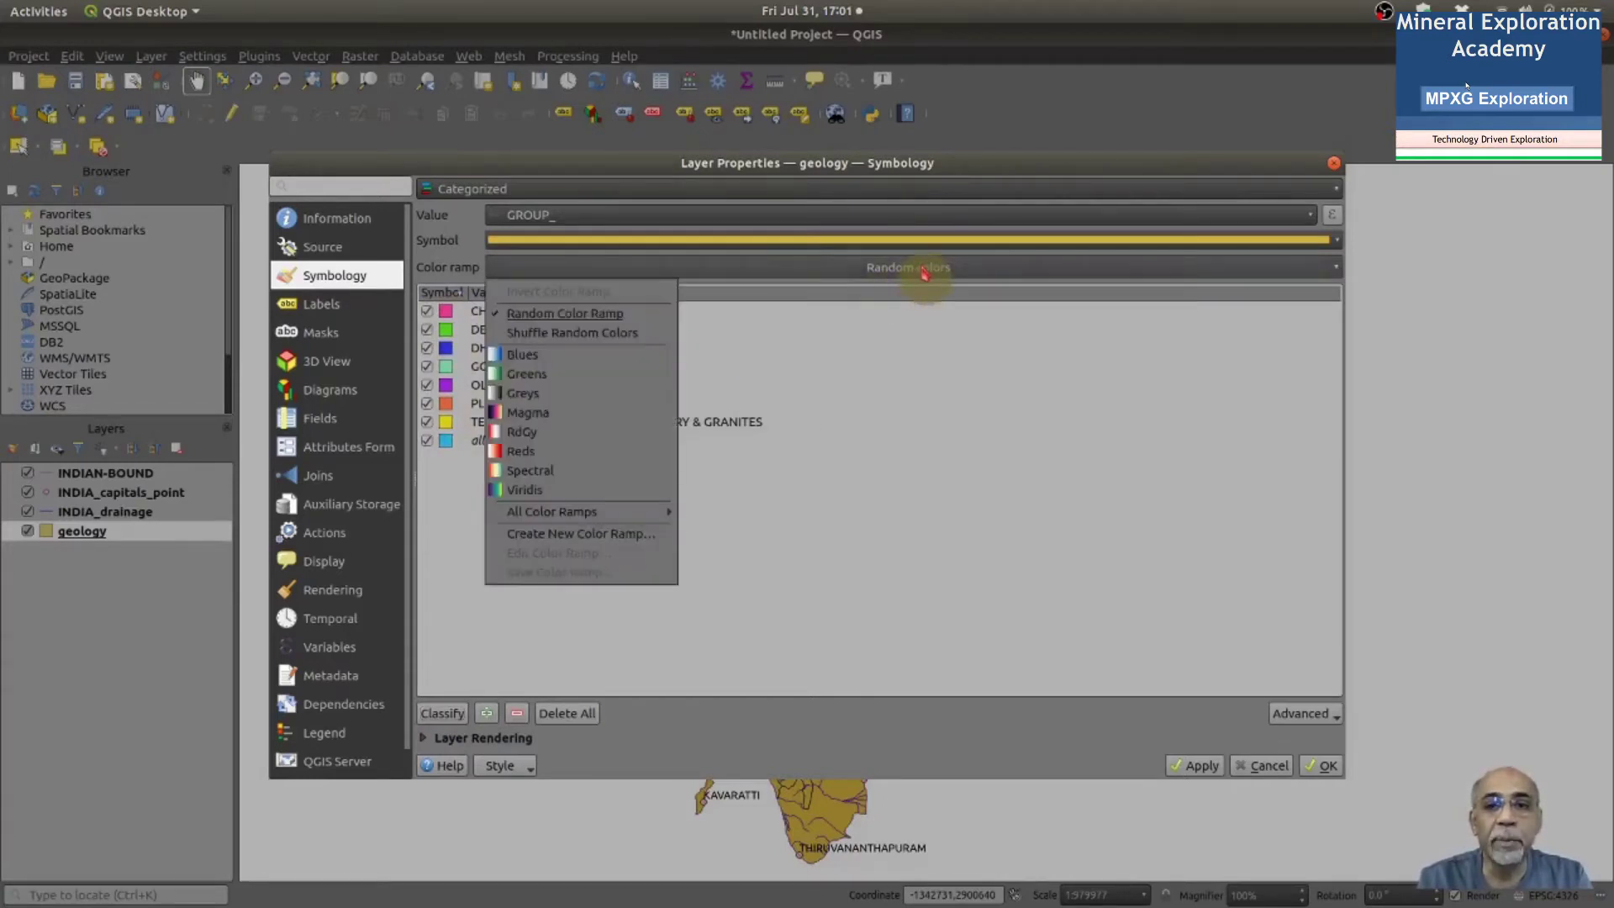
click(575, 477)
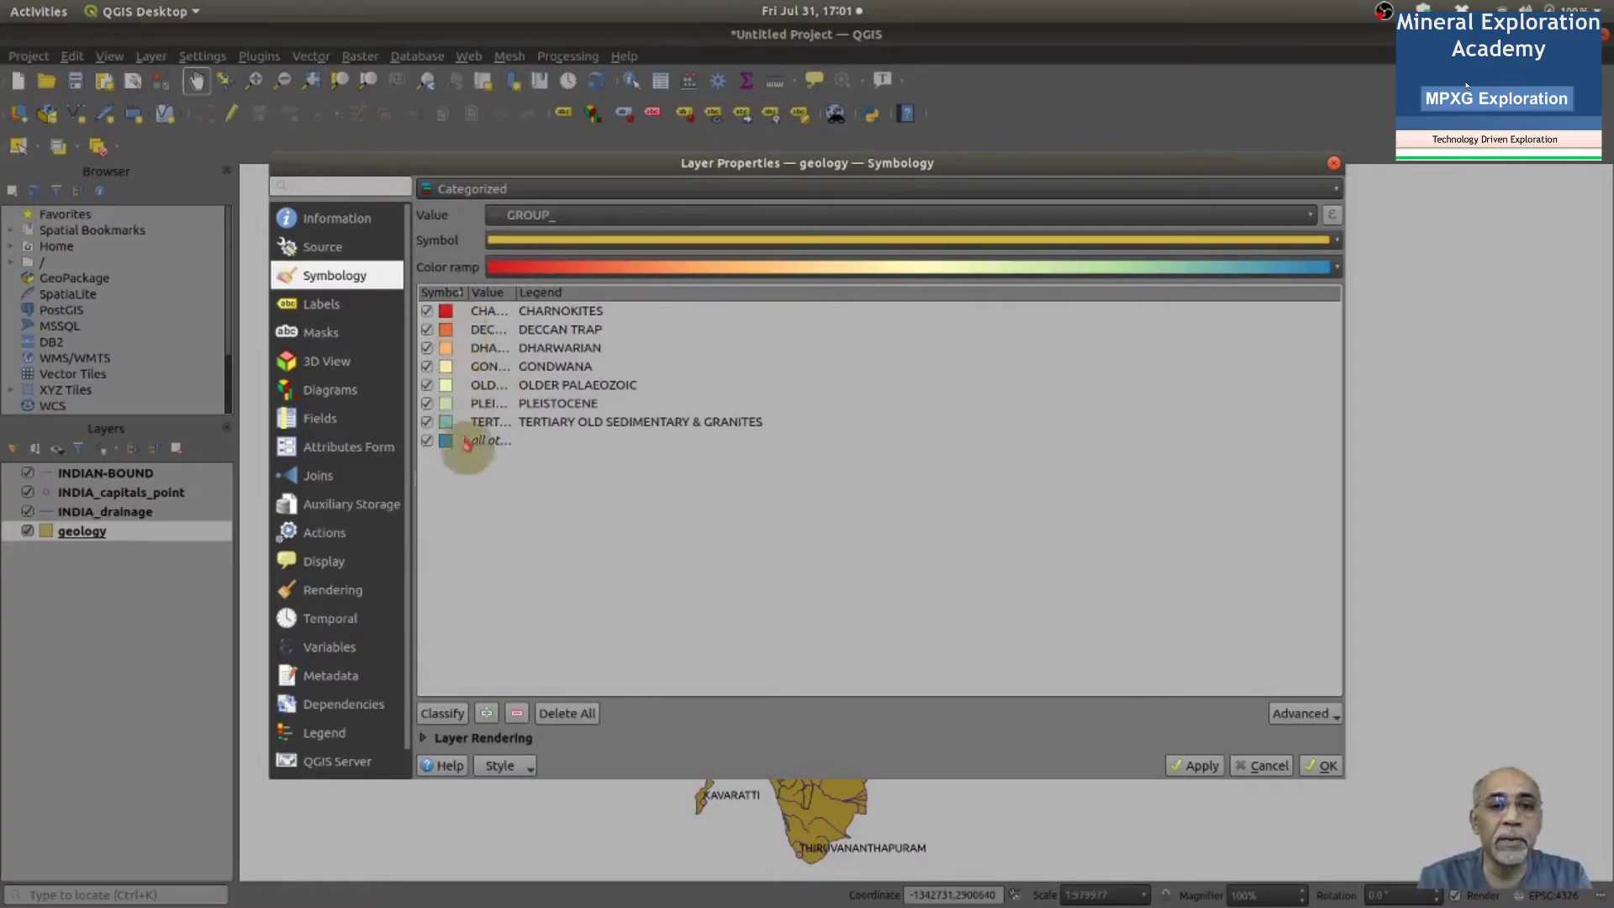
double_click(446, 312)
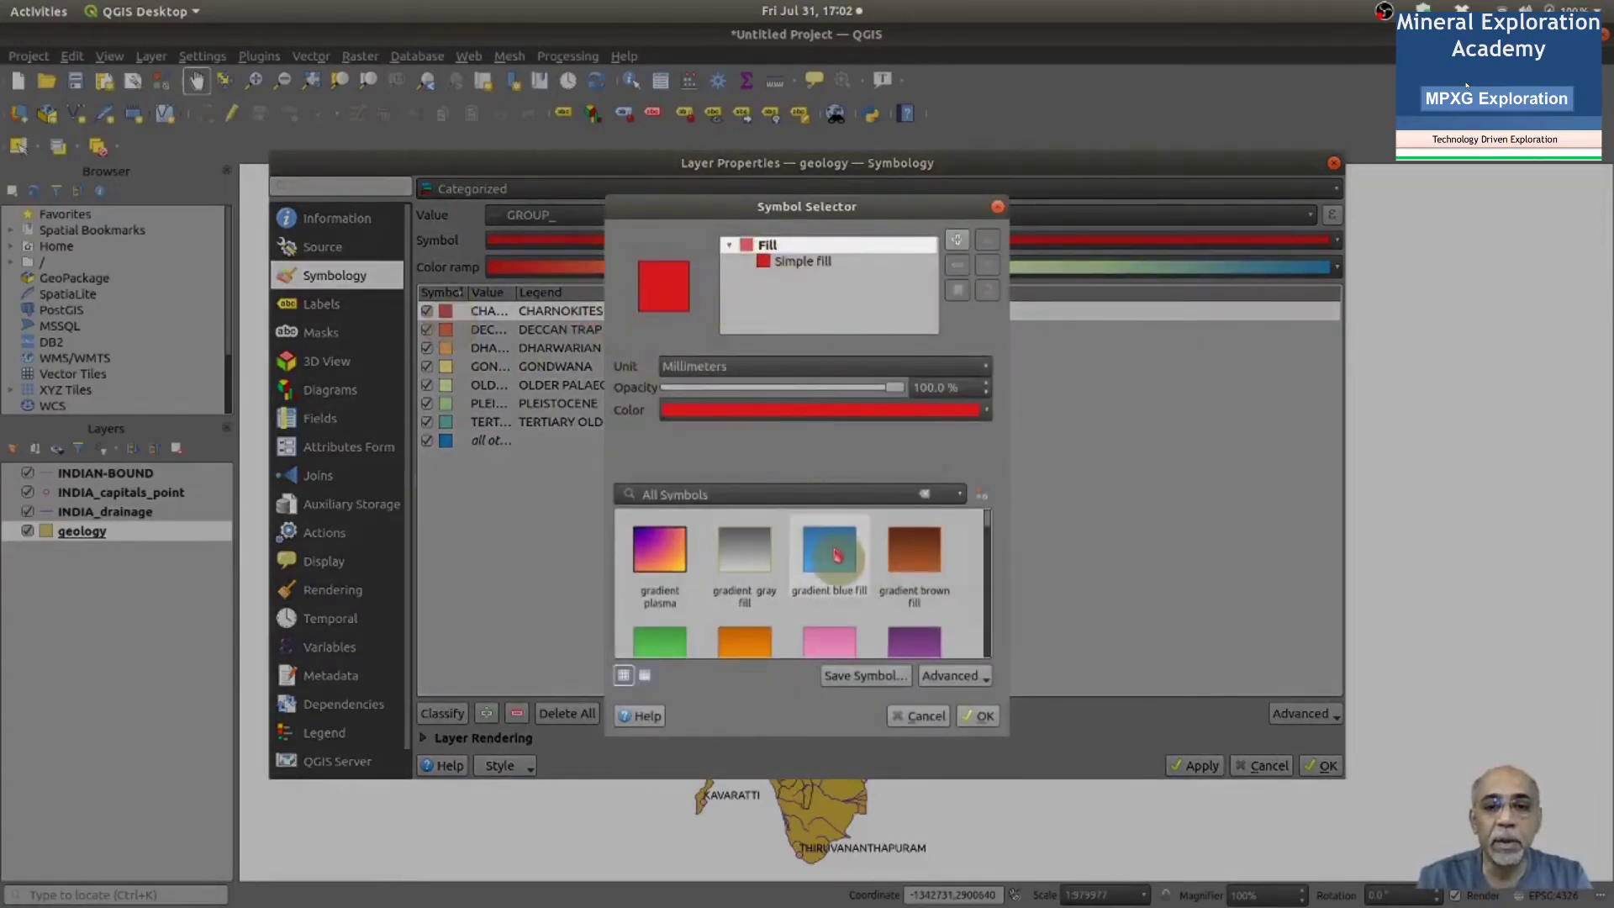
click(926, 716)
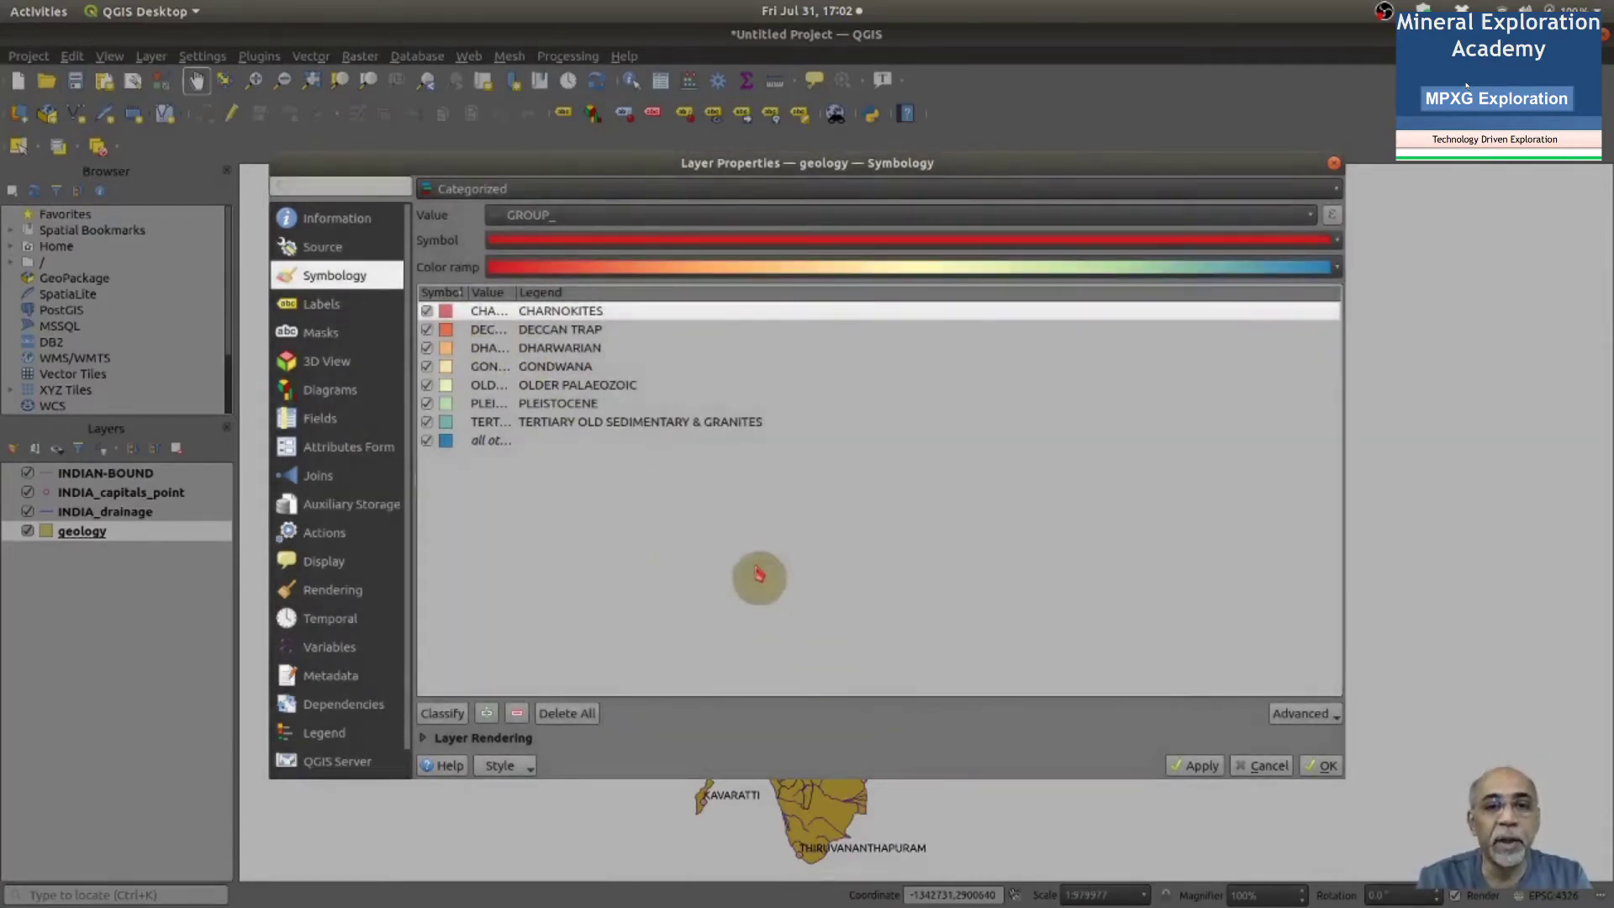
click(1197, 765)
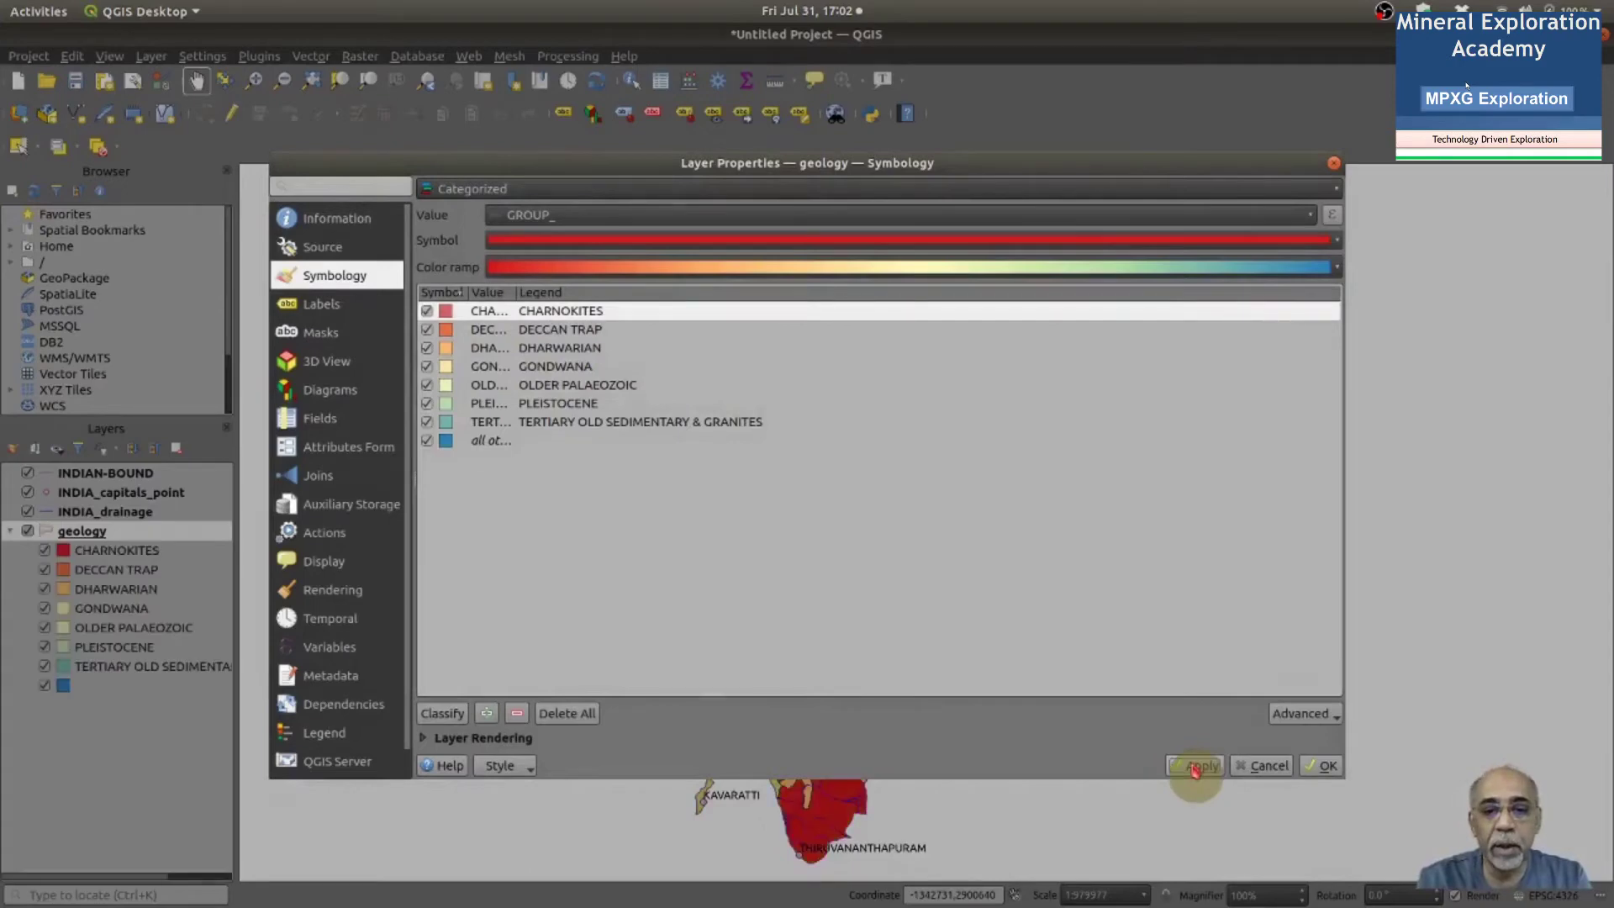
click(1327, 765)
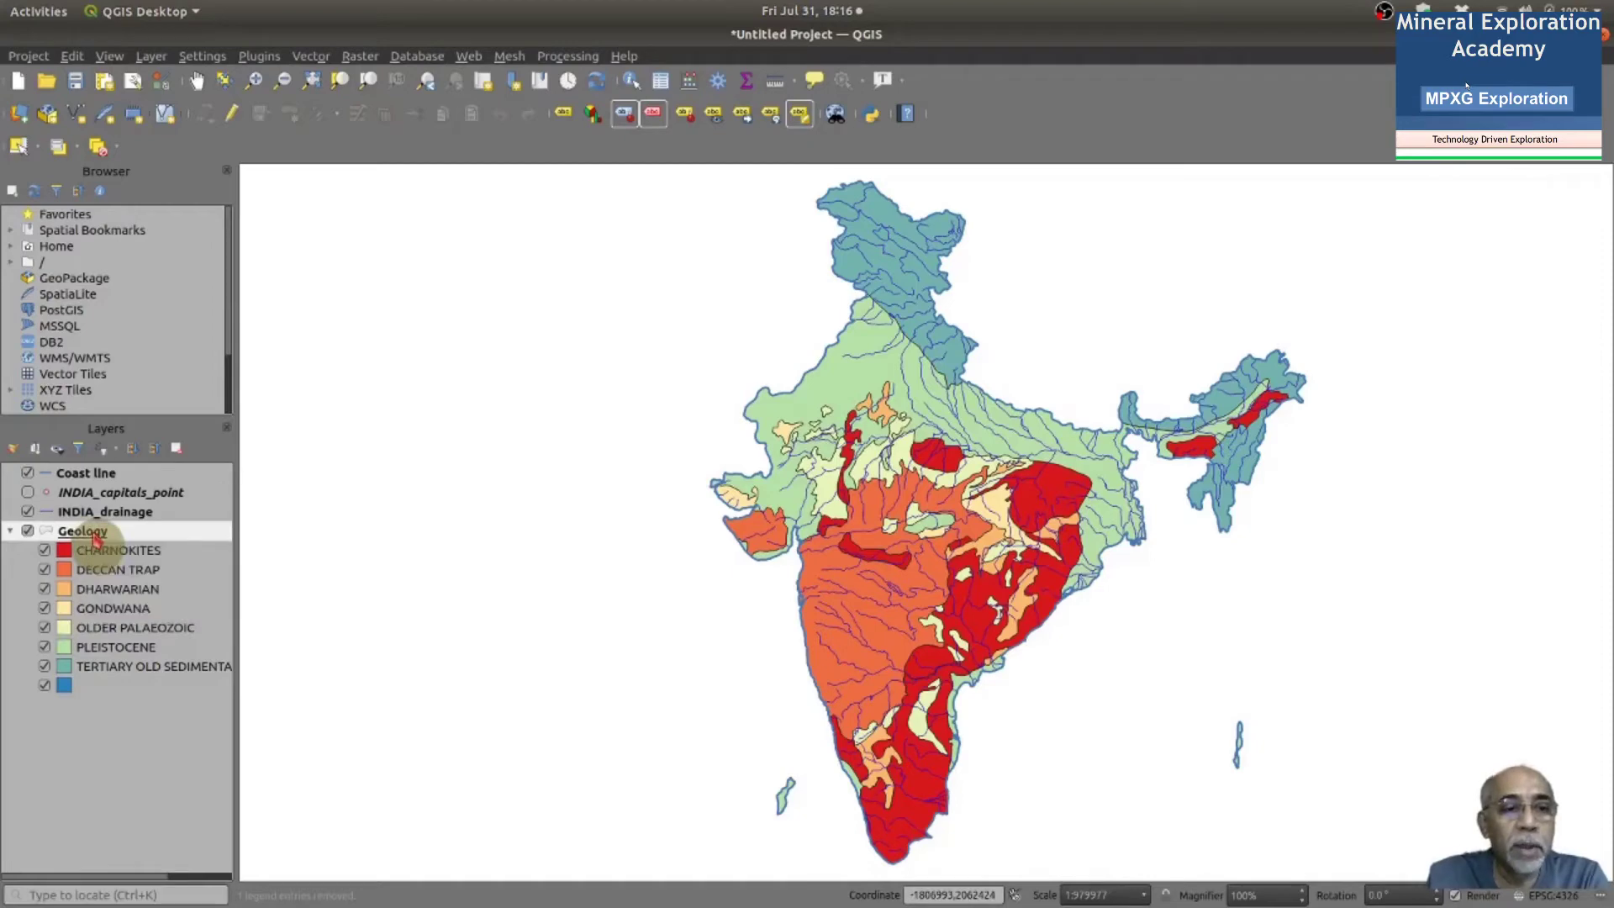
Try the "pattern dot blue" preset as the common symbol for the Geology layer's categories and discard it
double_click(84, 531)
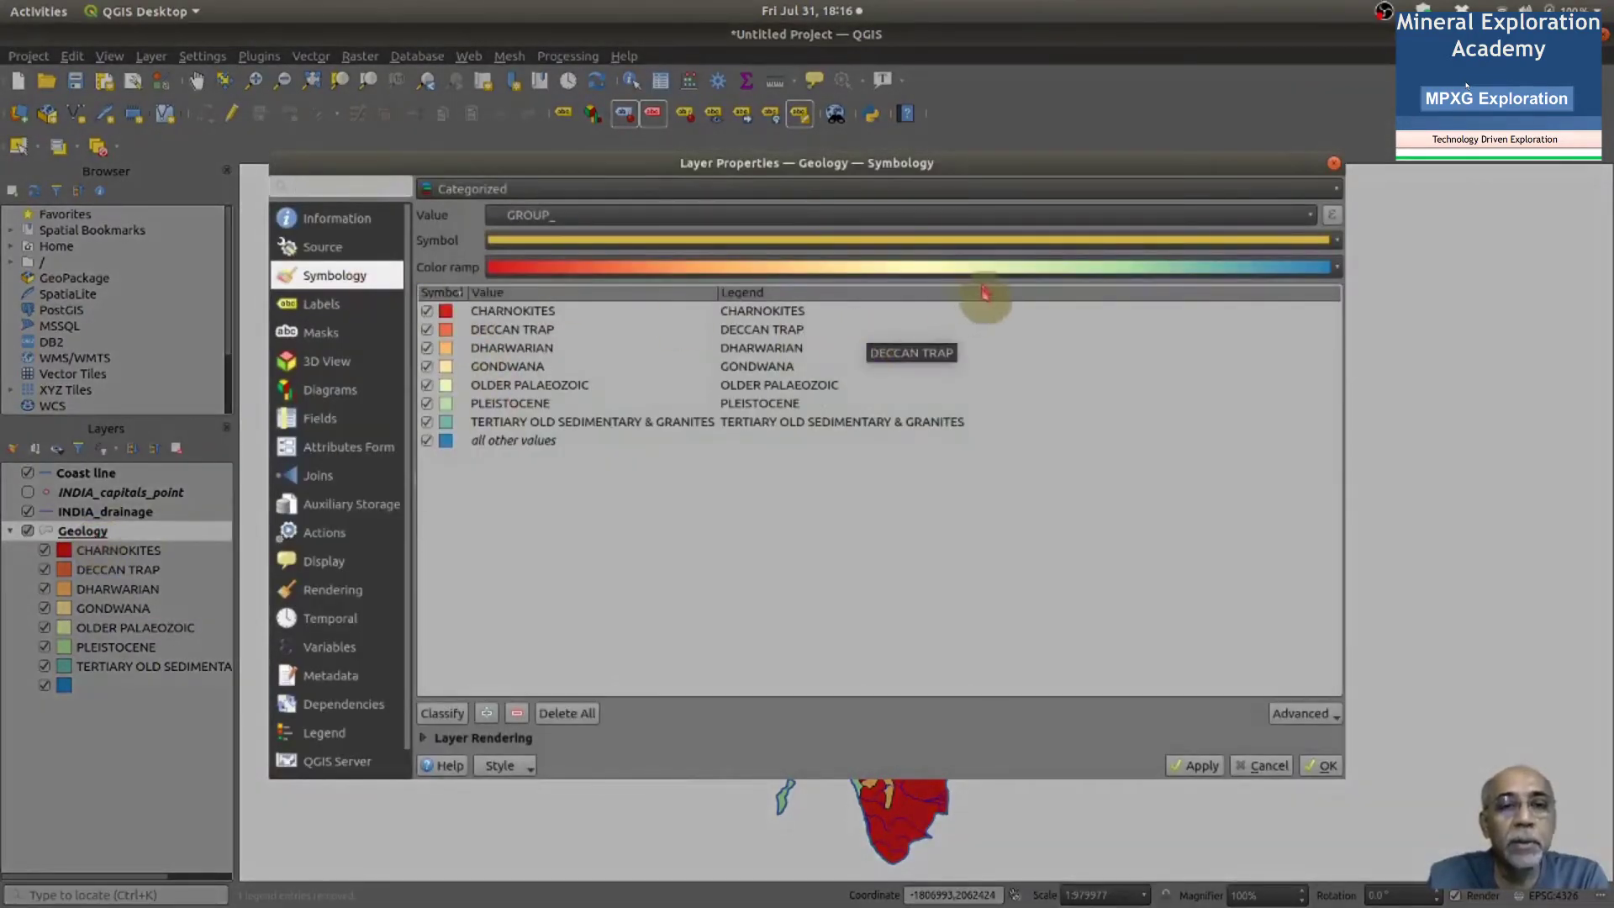
click(1041, 250)
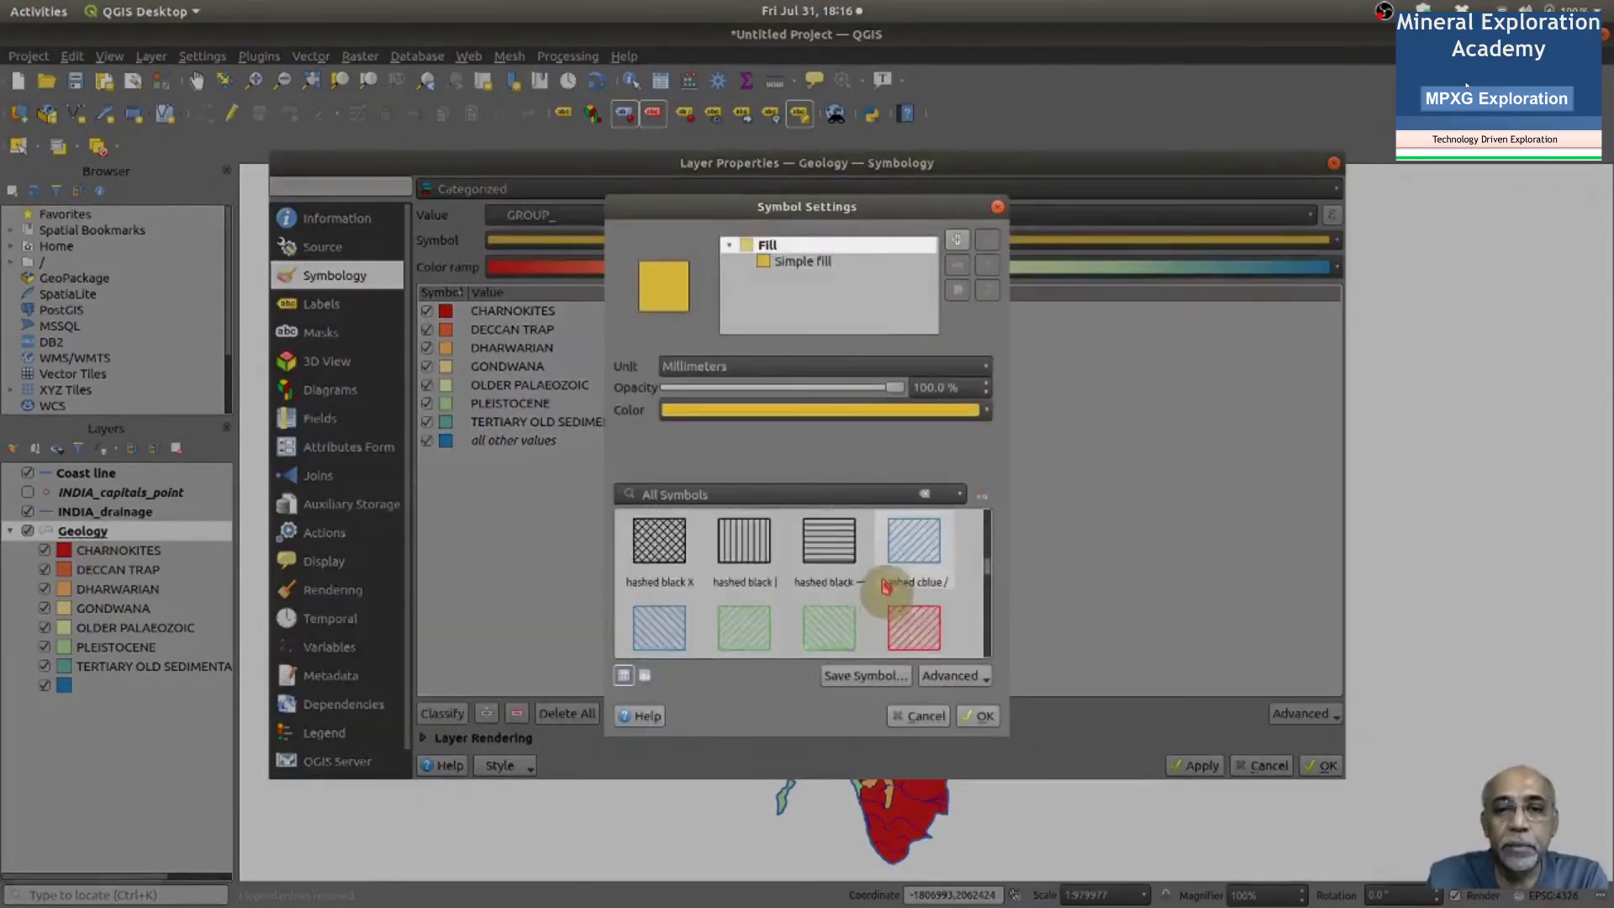
scroll(887, 588, down, 4)
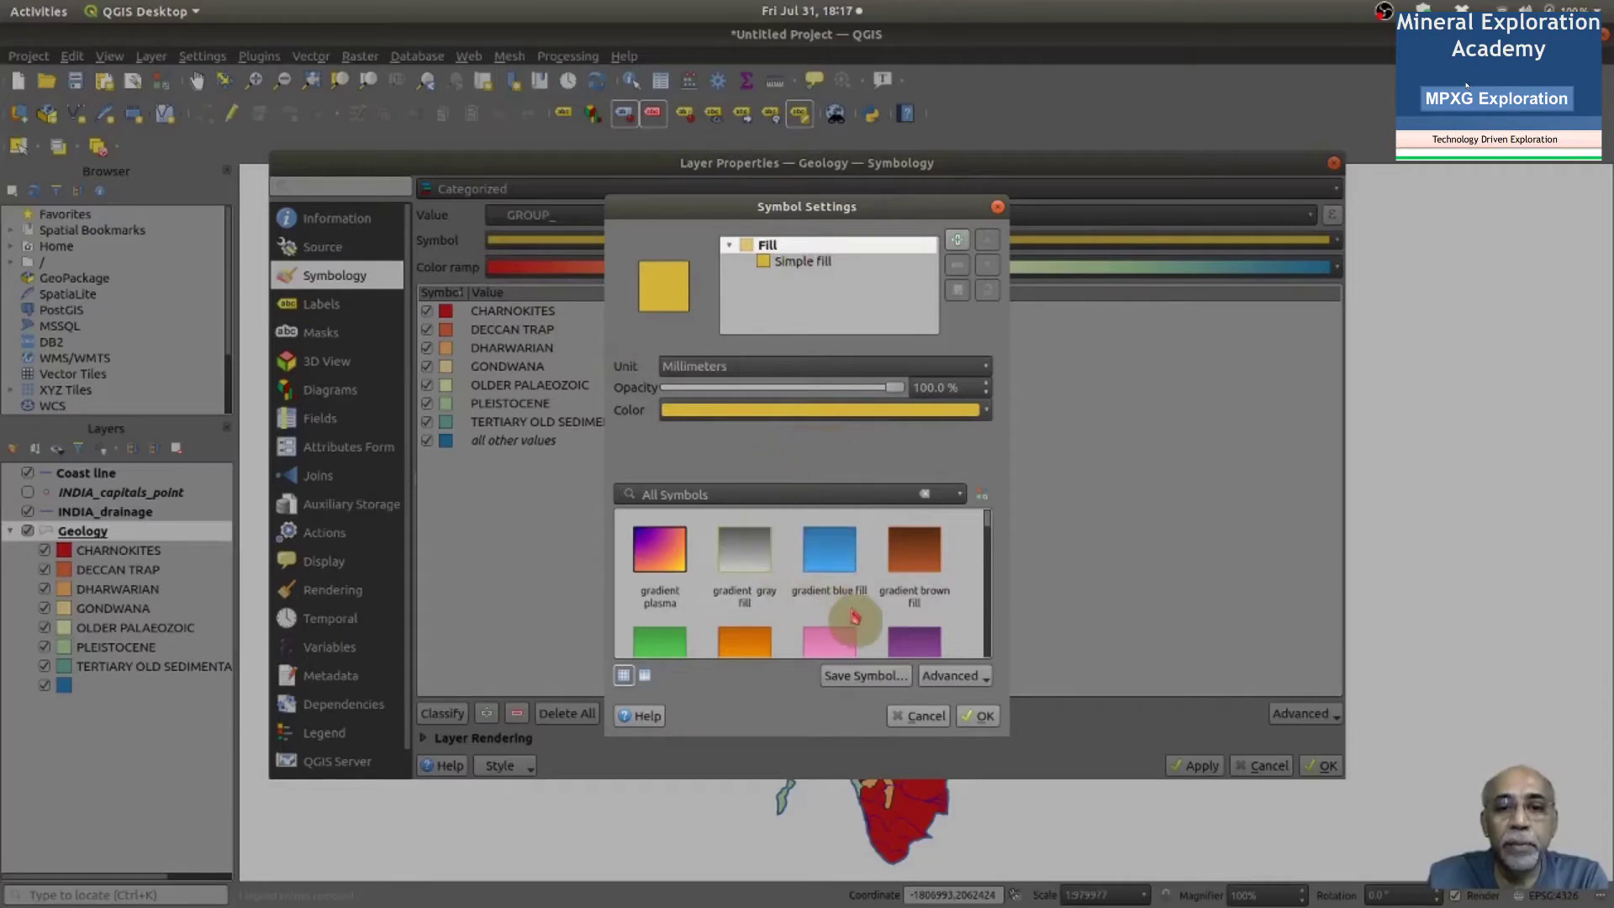
scroll(854, 618, down, 3)
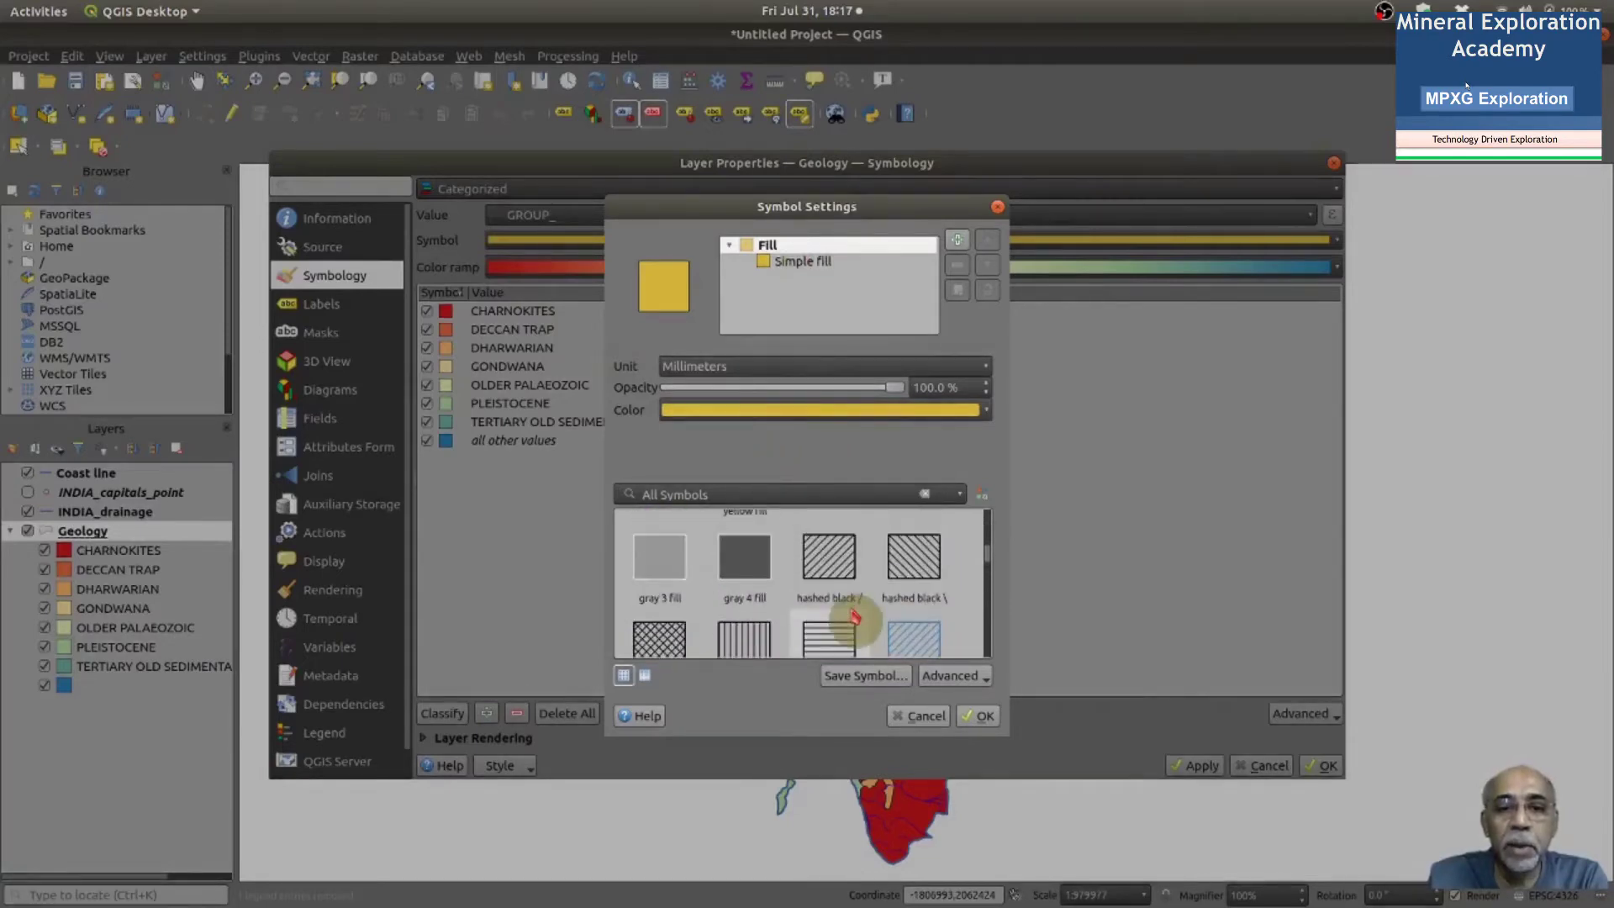
scroll(799, 589, down, 3)
click(678, 608)
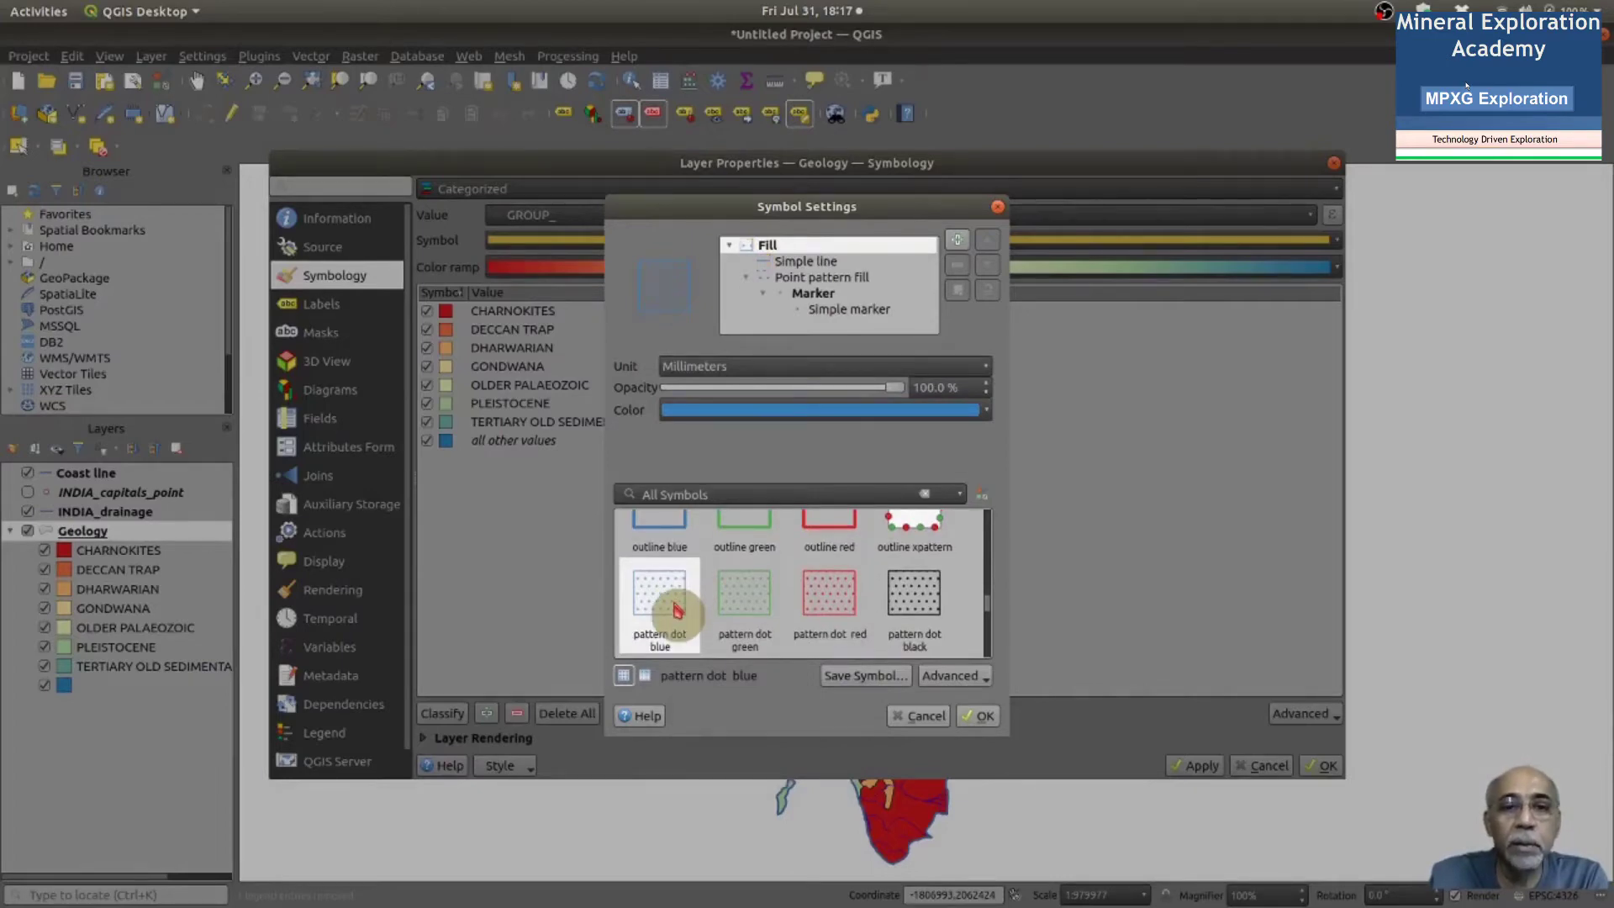
click(929, 717)
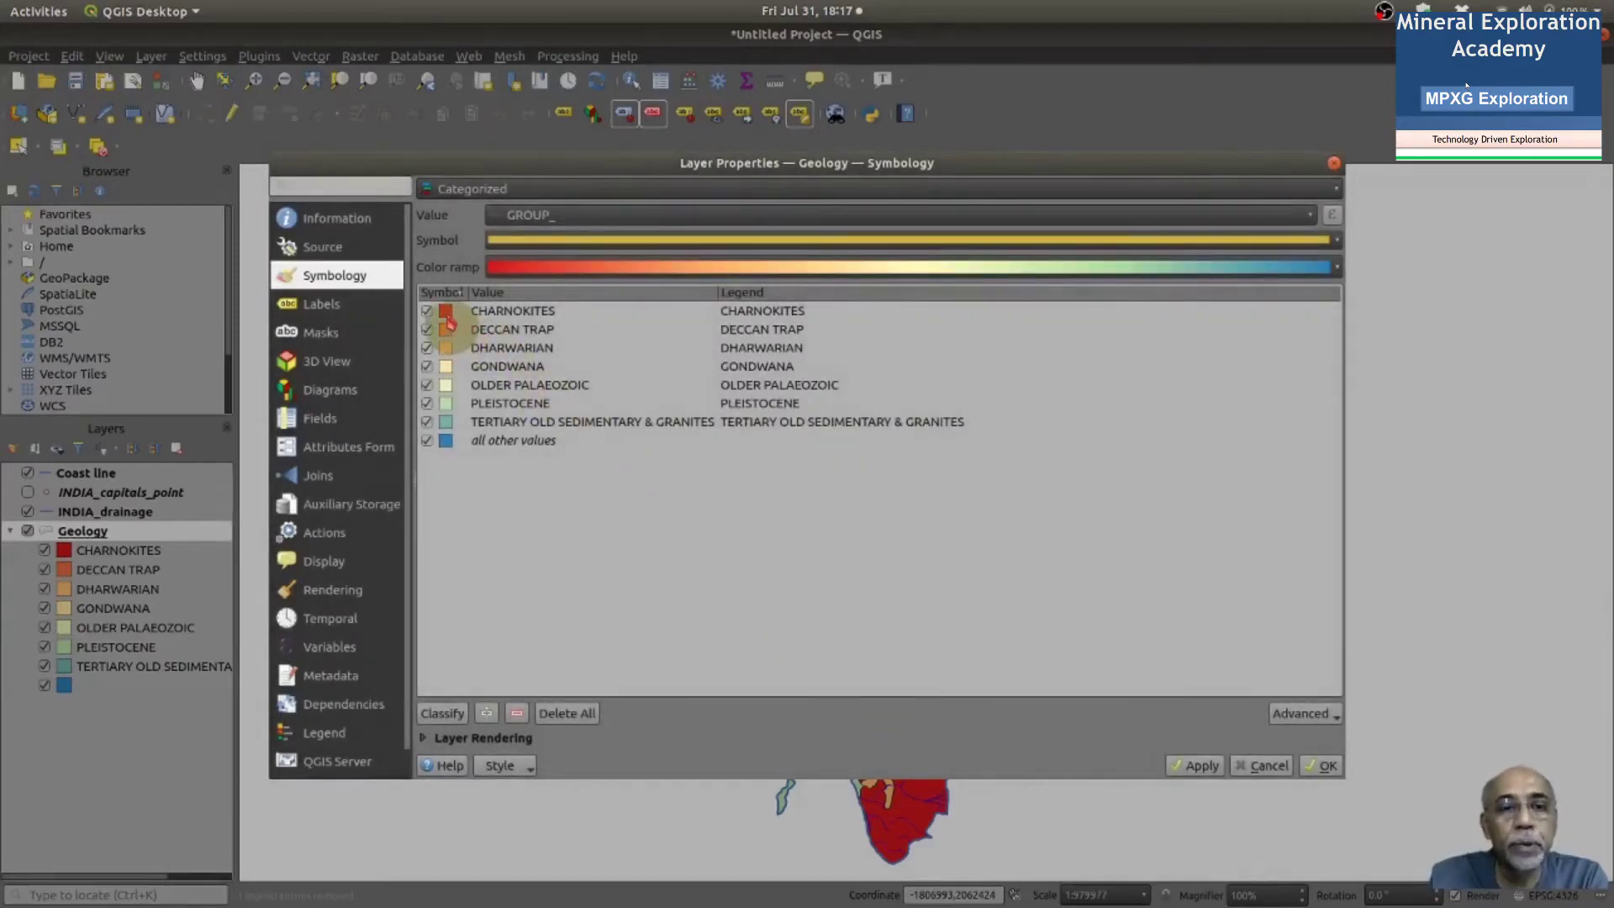
Assign the "pattern dot blue" preset to the CHARNOKITES category of the Geology layer and apply the symbology to the map
double_click(447, 312)
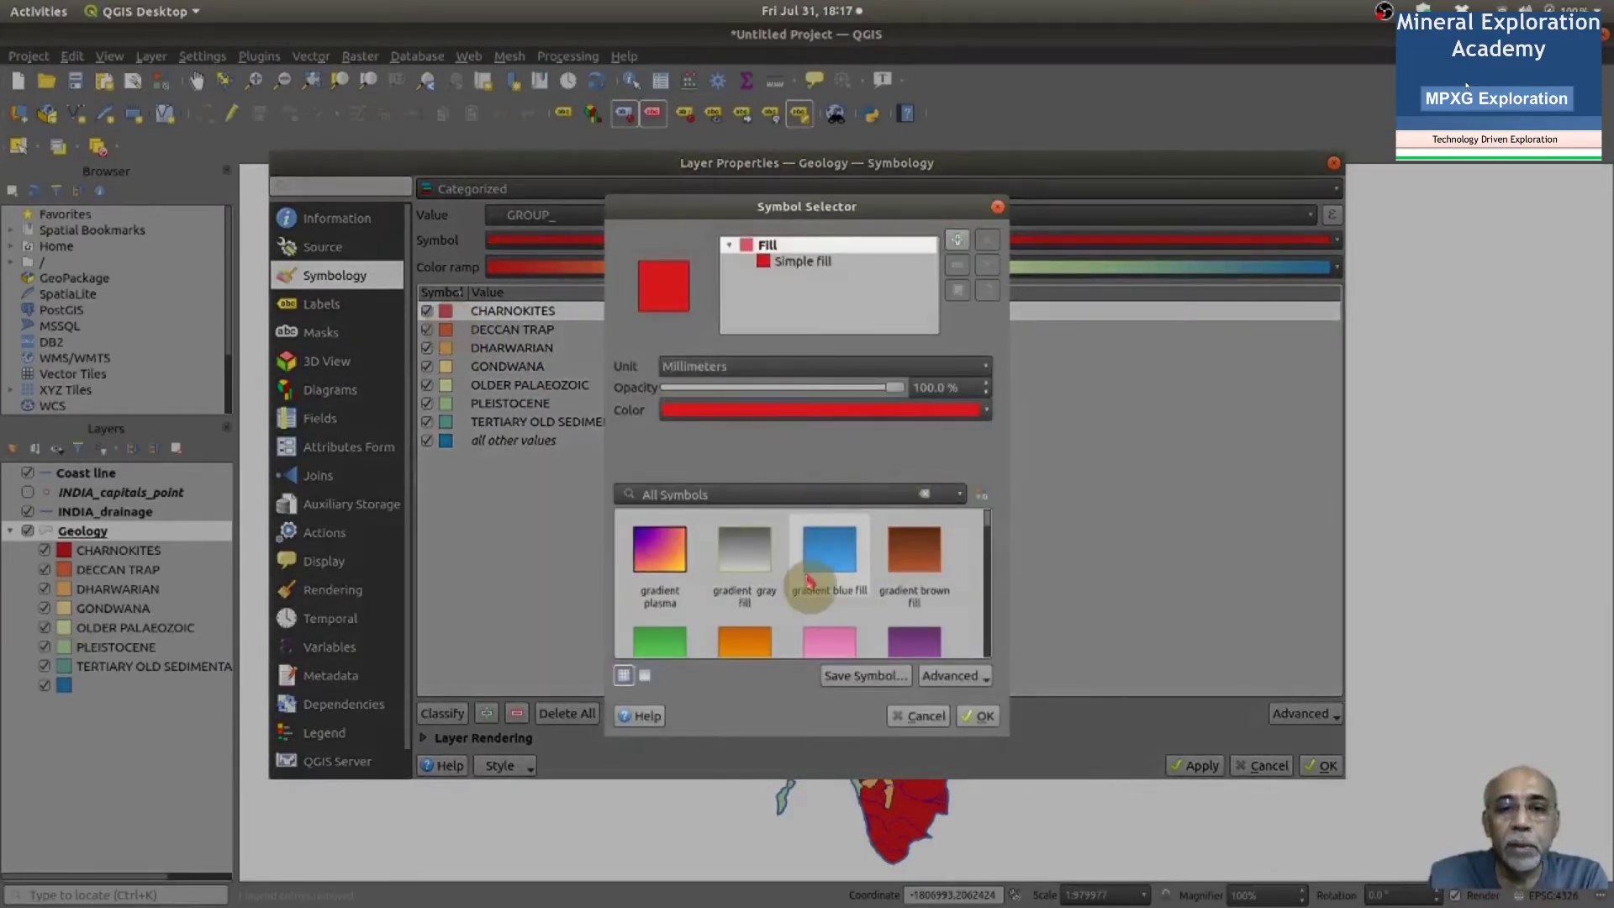
scroll(810, 580, down, 5)
scroll(810, 580, down, 2)
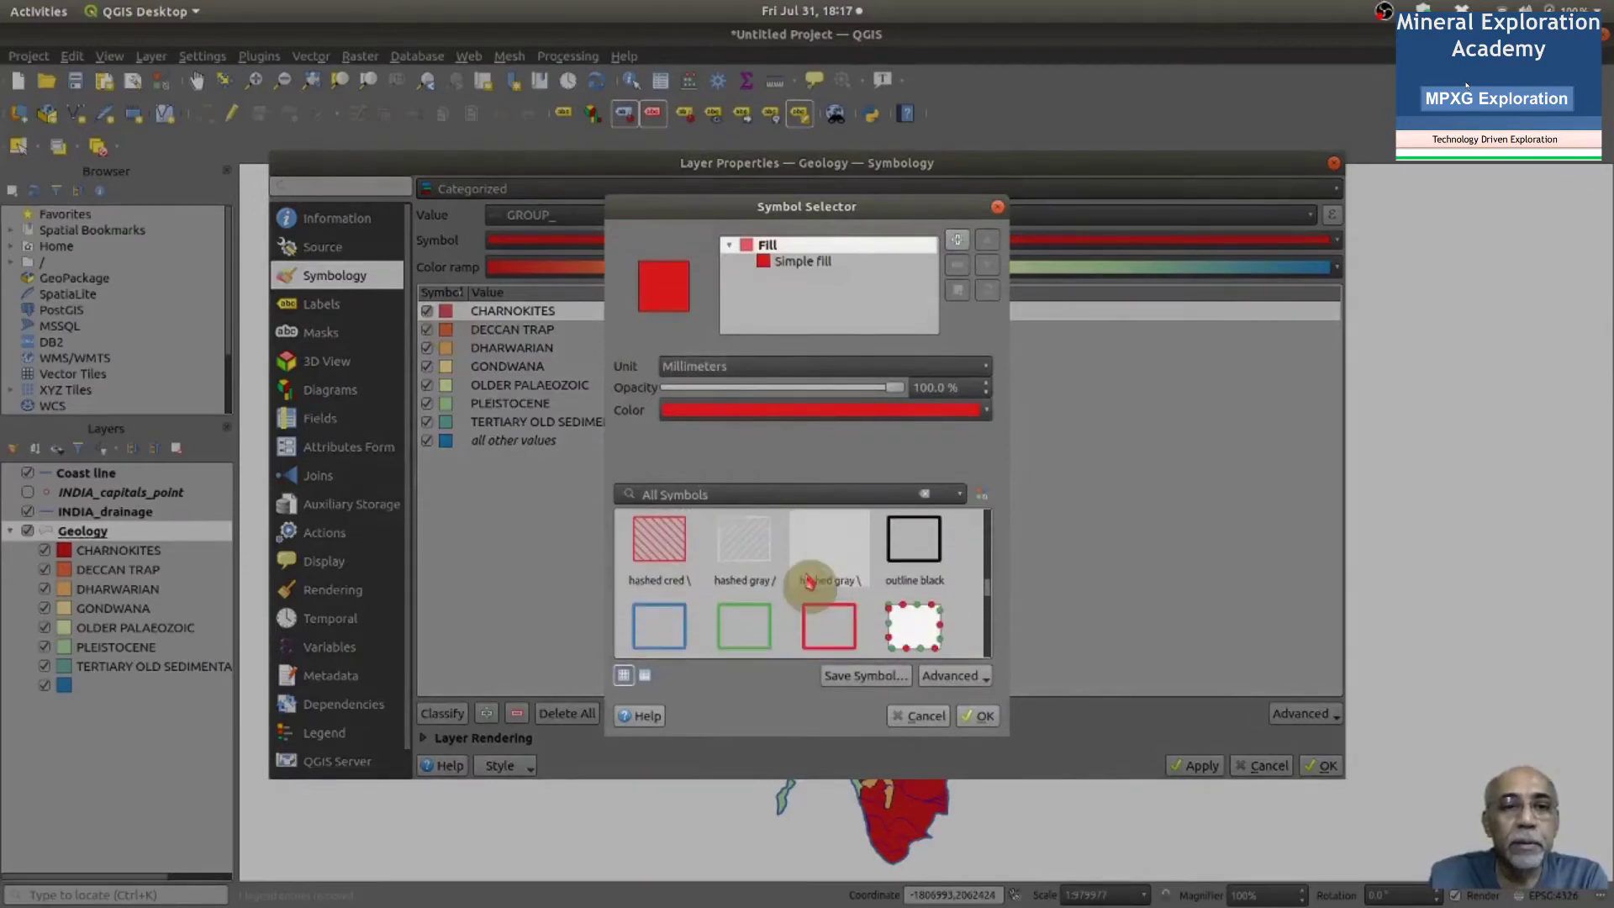
scroll(810, 580, down, 2)
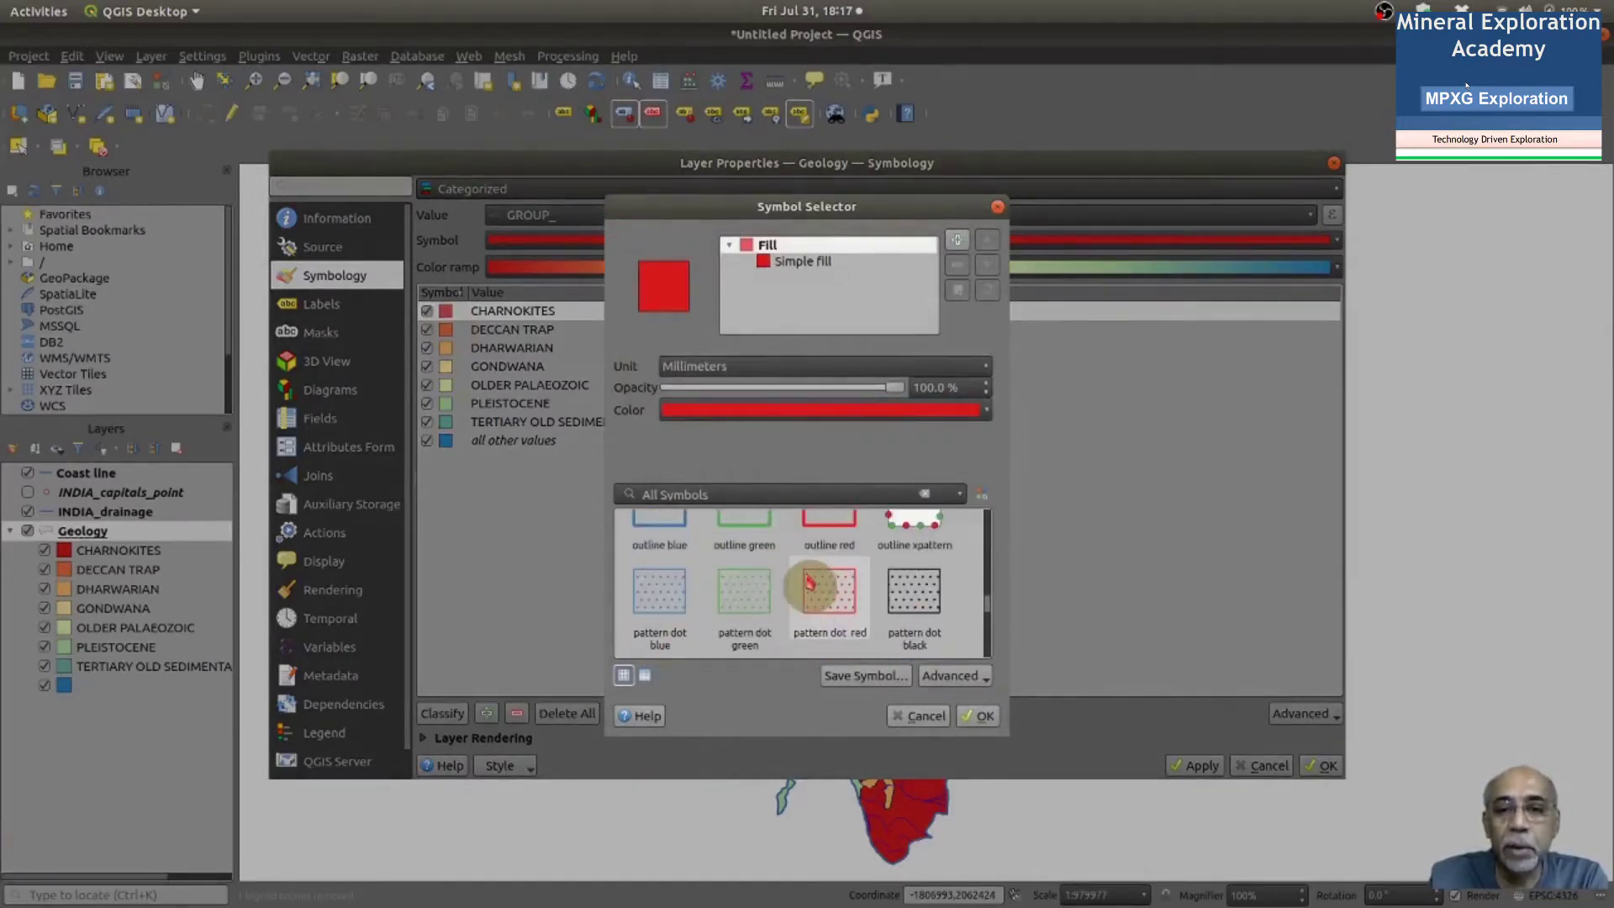
click(664, 595)
click(983, 716)
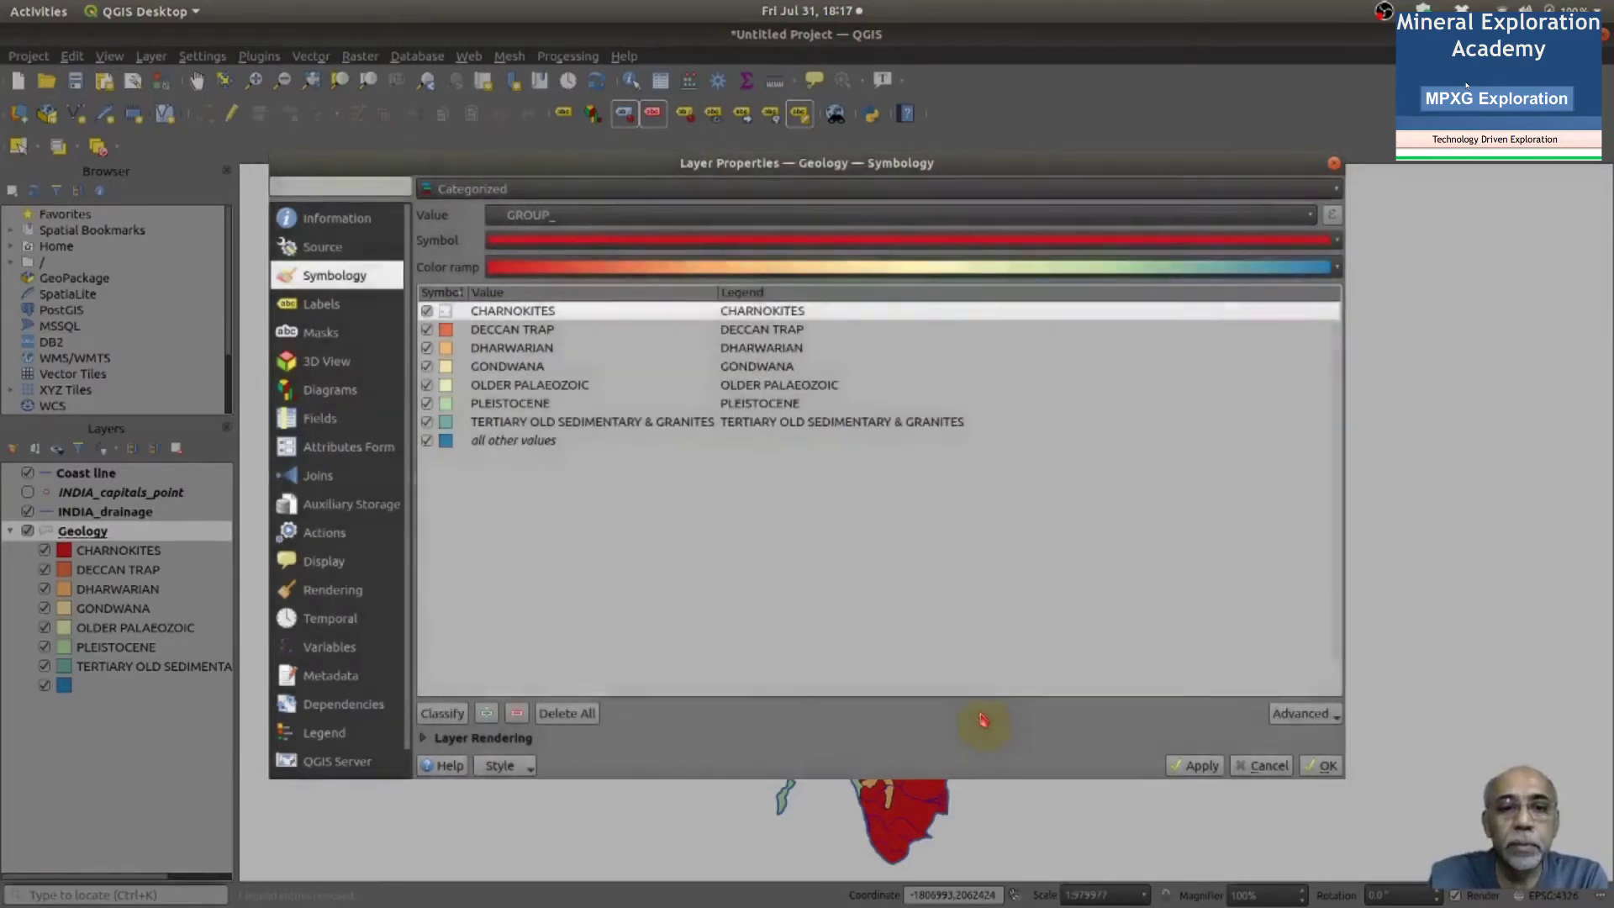
click(1194, 767)
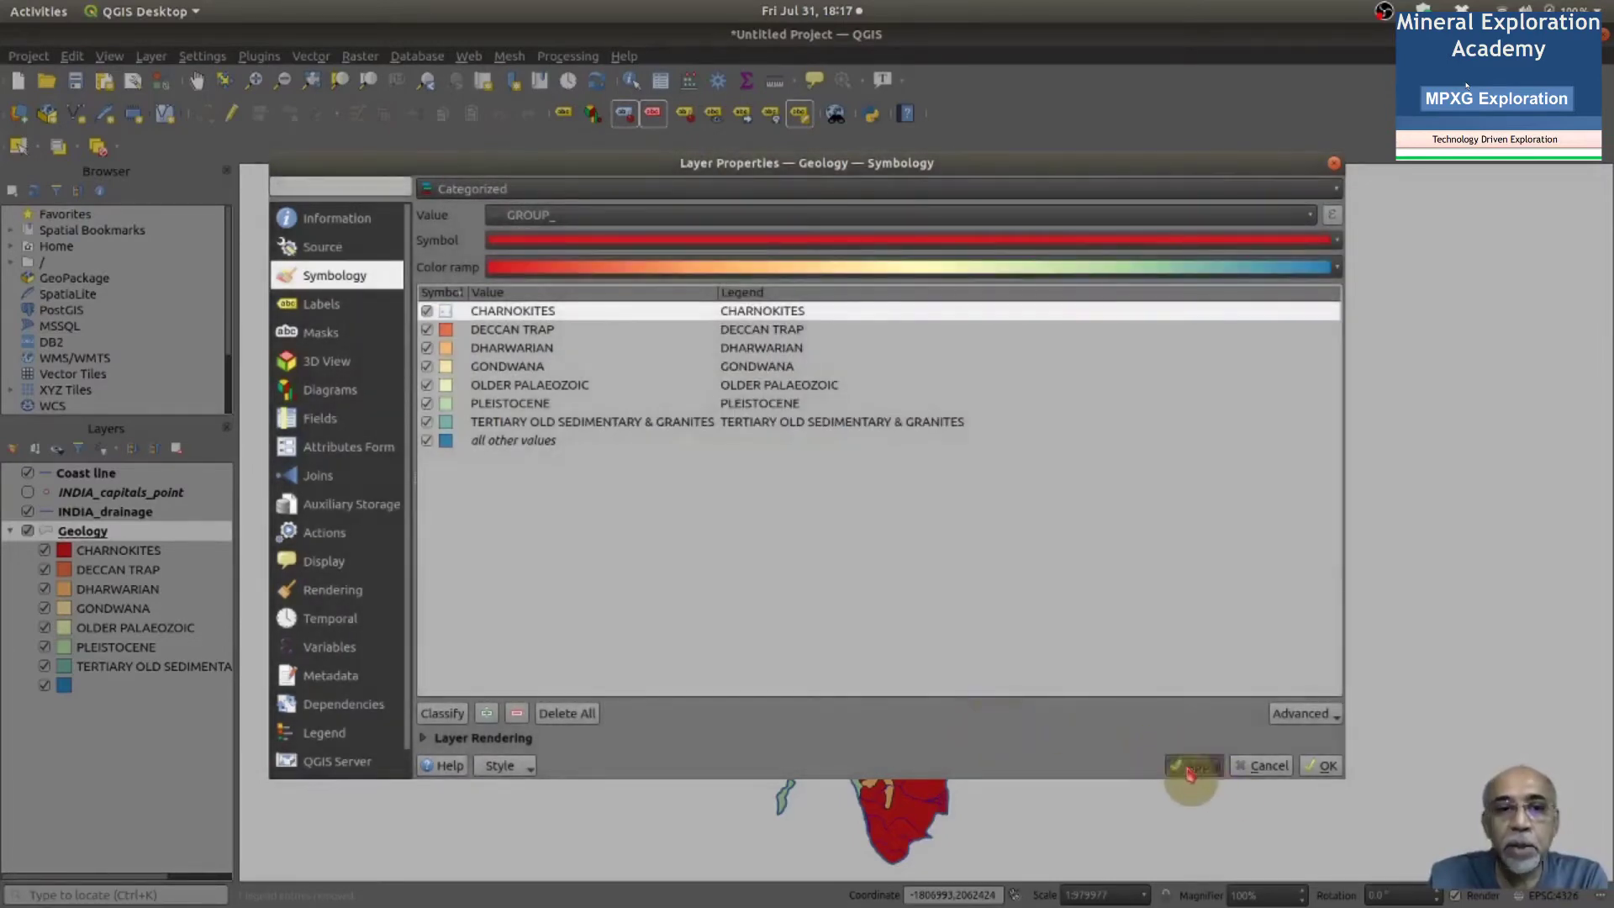
click(1336, 767)
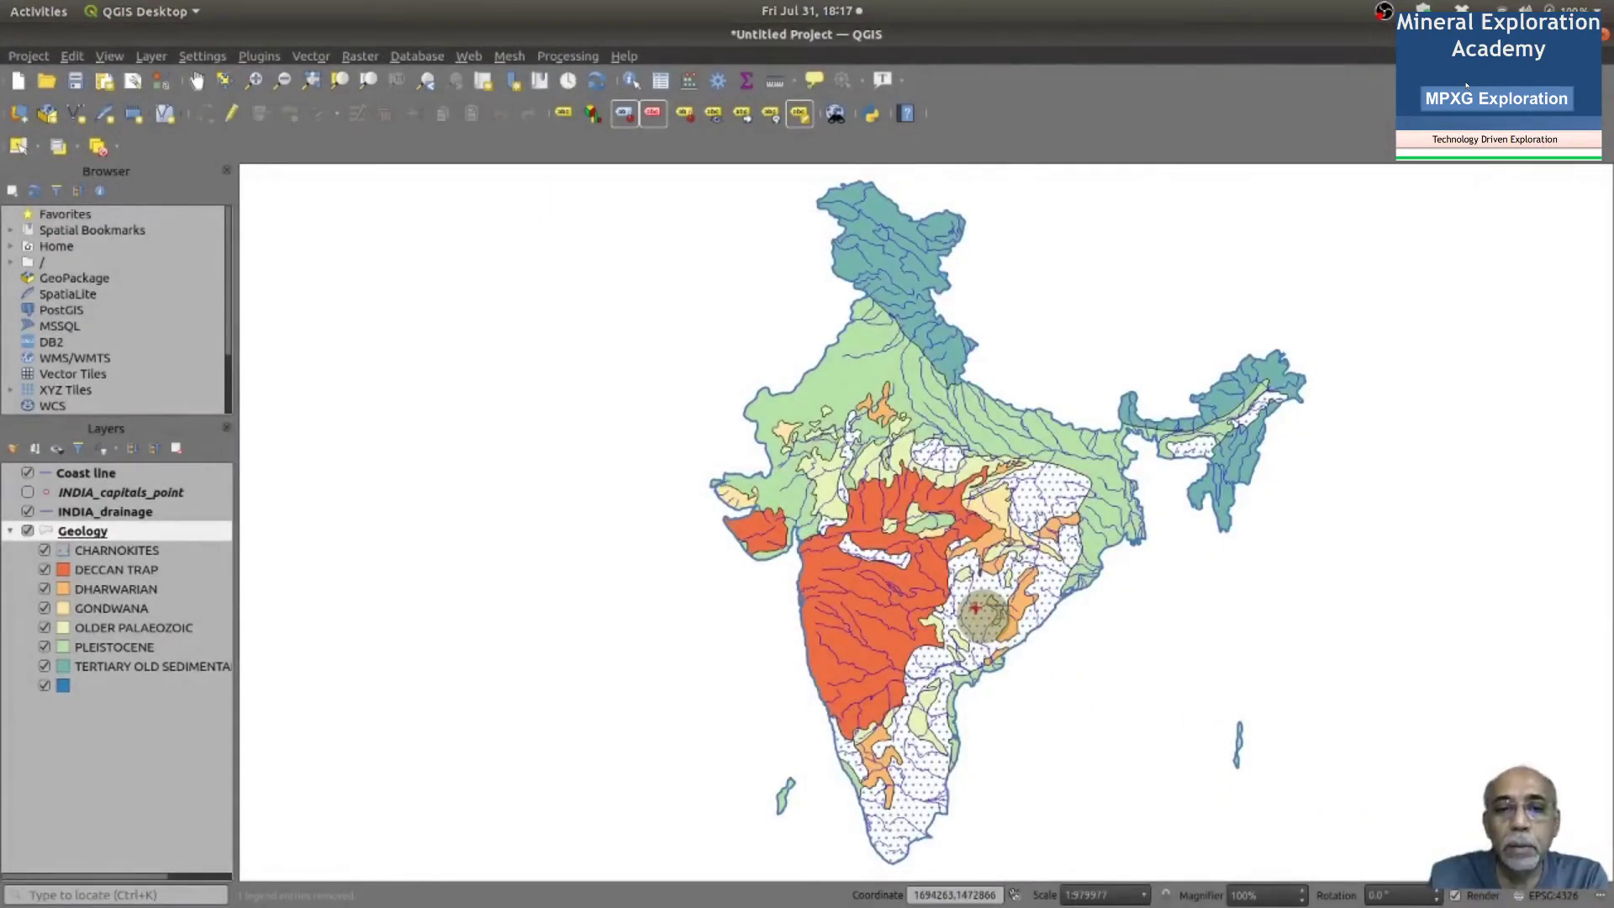
Assign the "hashed cgreen \" preset as the symbol of the DECCAN TRAP category
double_click(67, 575)
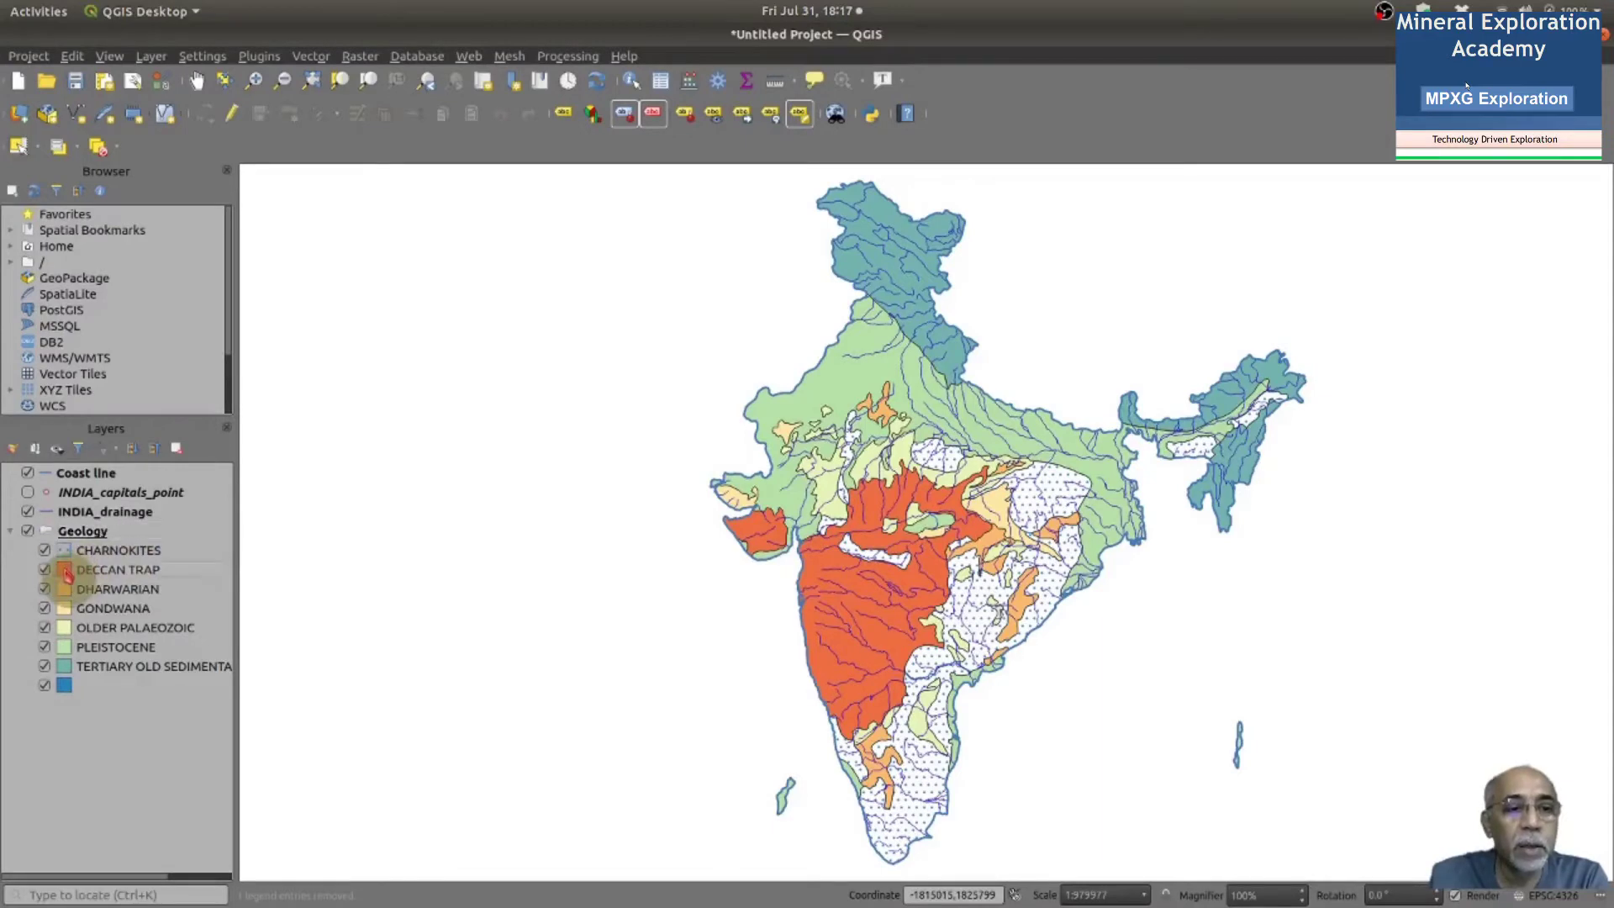
scroll(914, 616, down, 8)
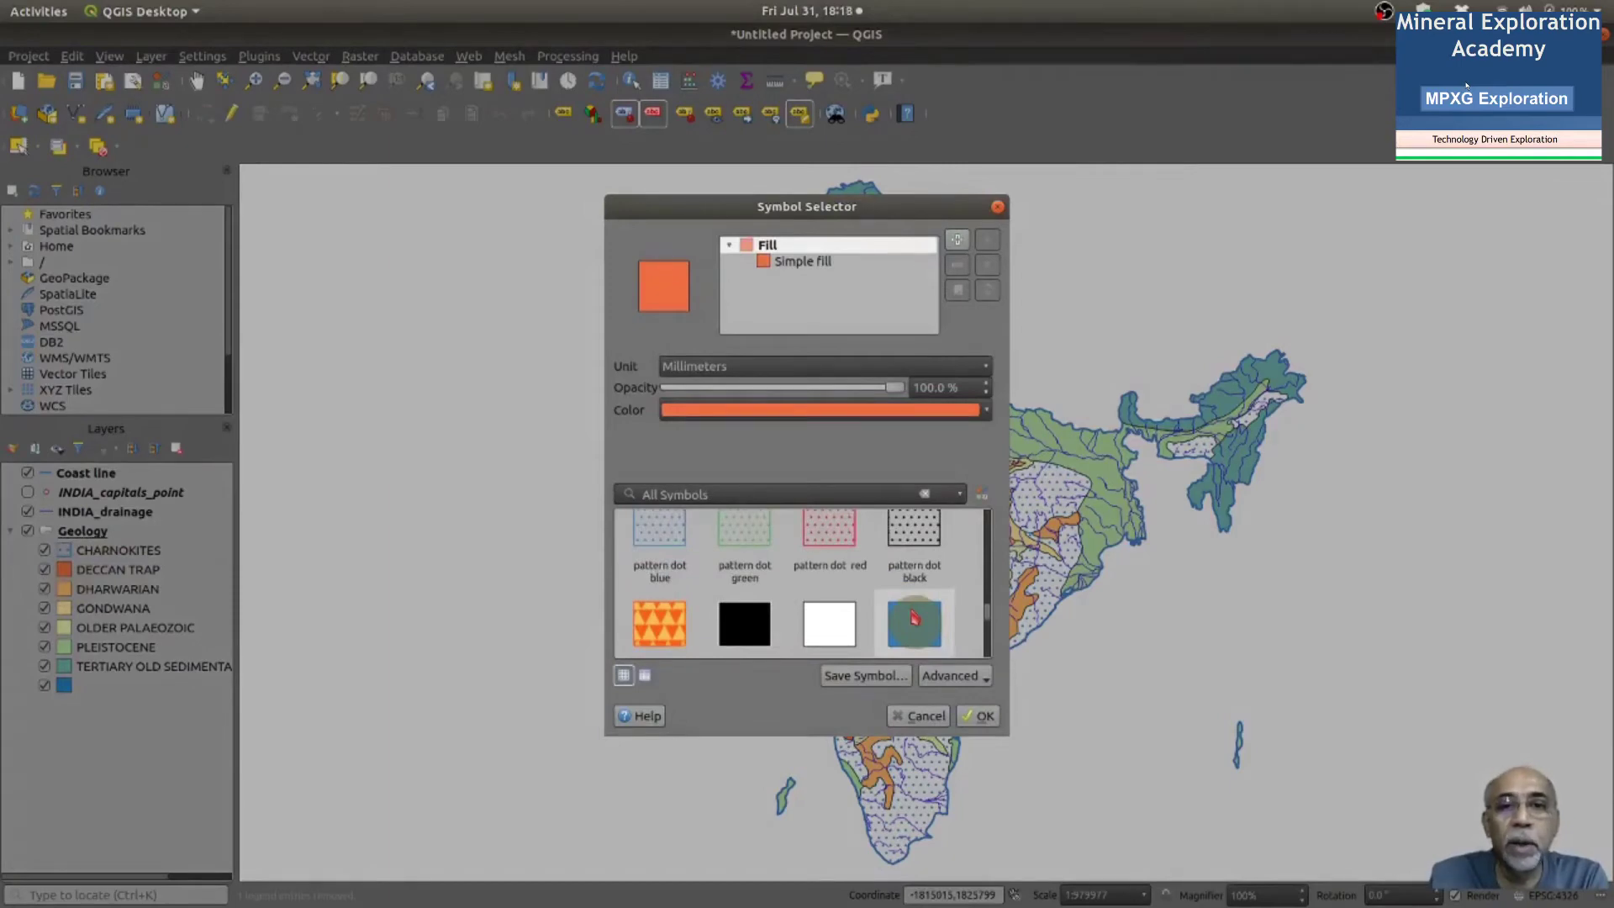
scroll(914, 618, down, 8)
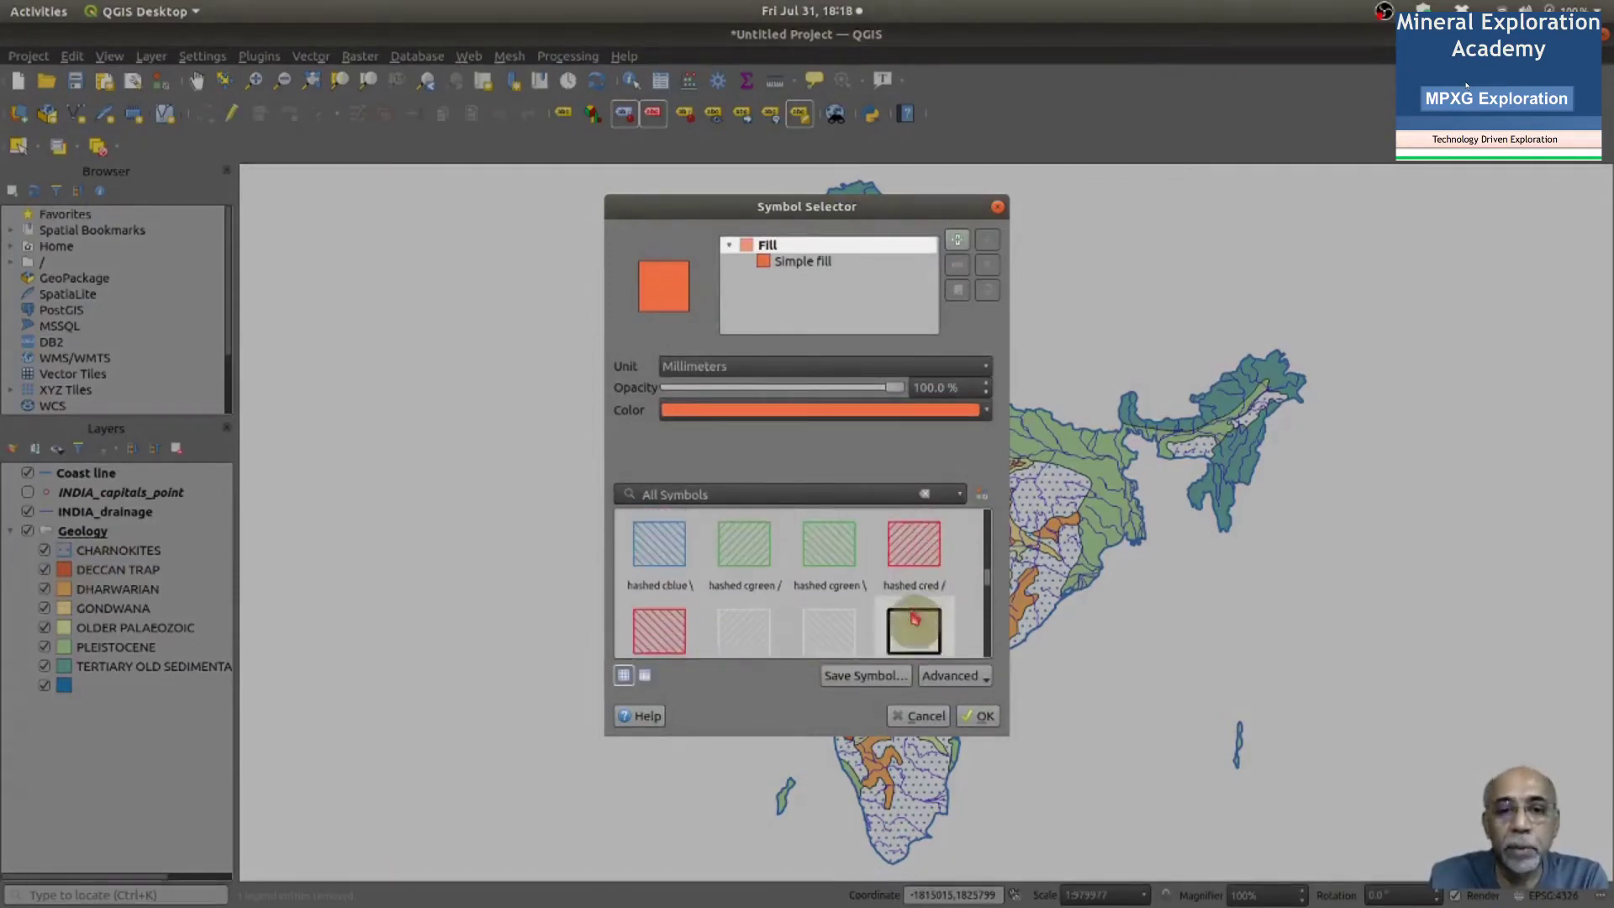
scroll(914, 618, down, 5)
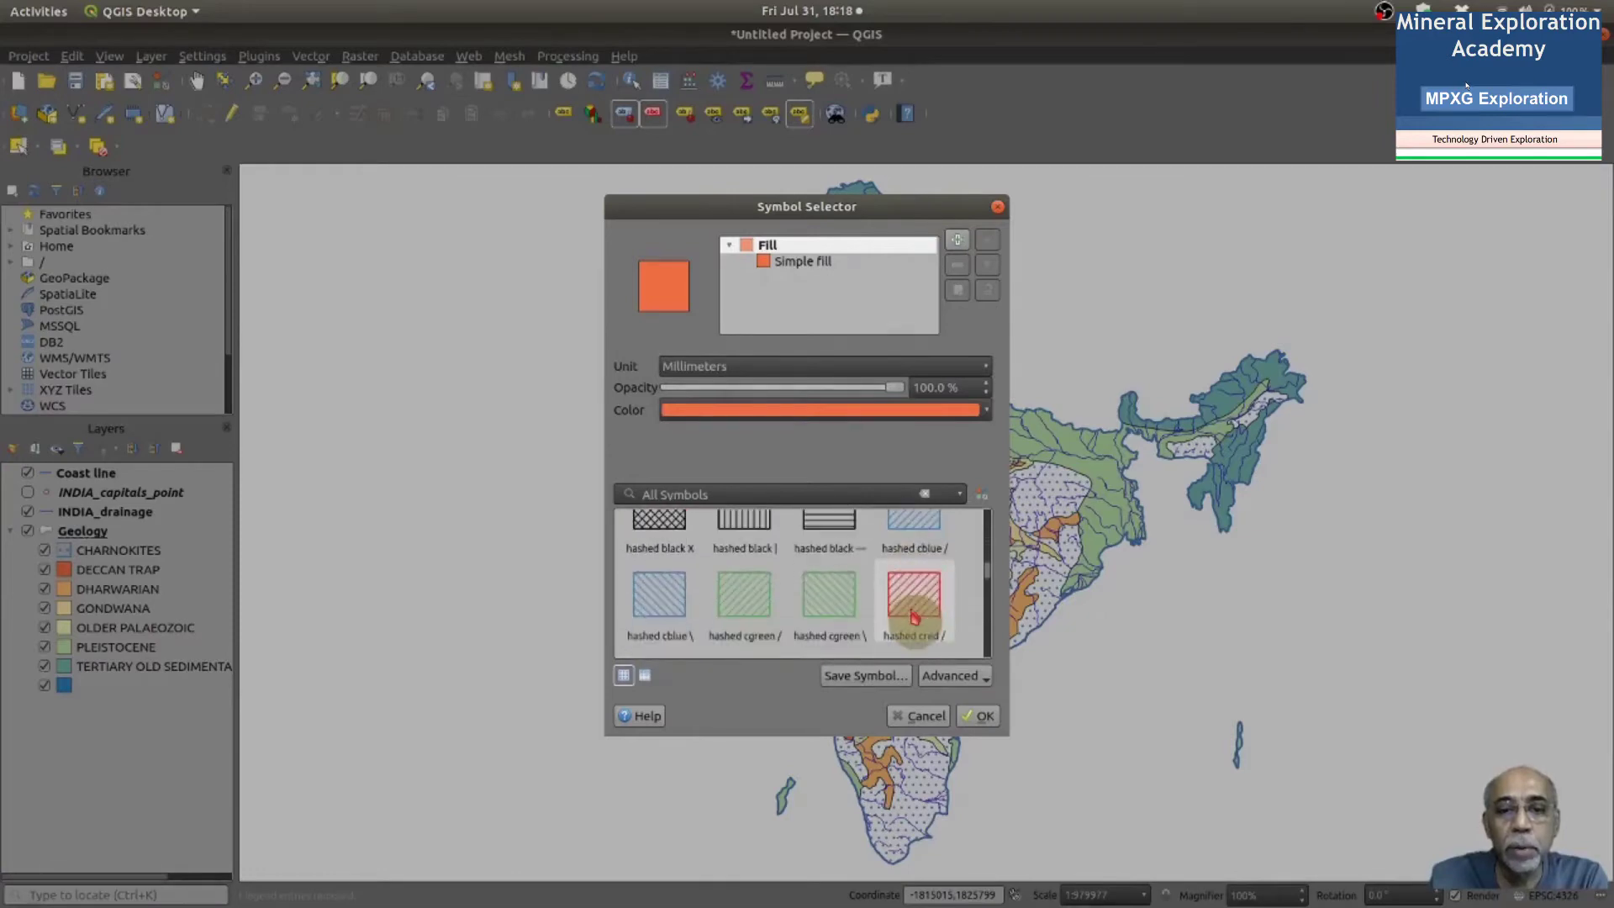
click(824, 601)
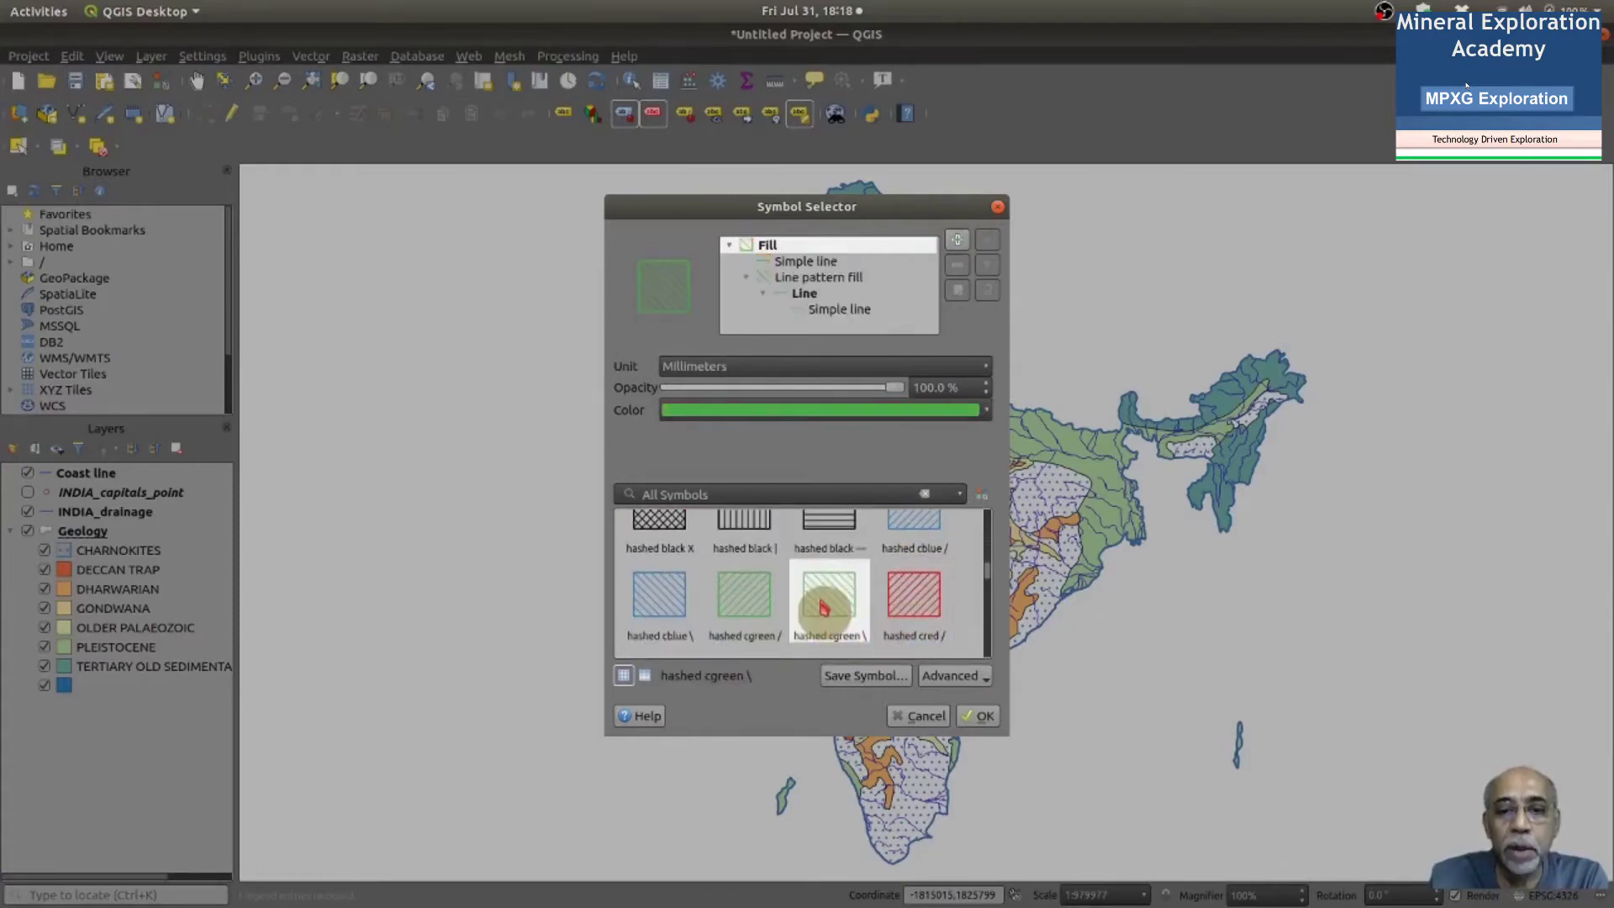
click(978, 716)
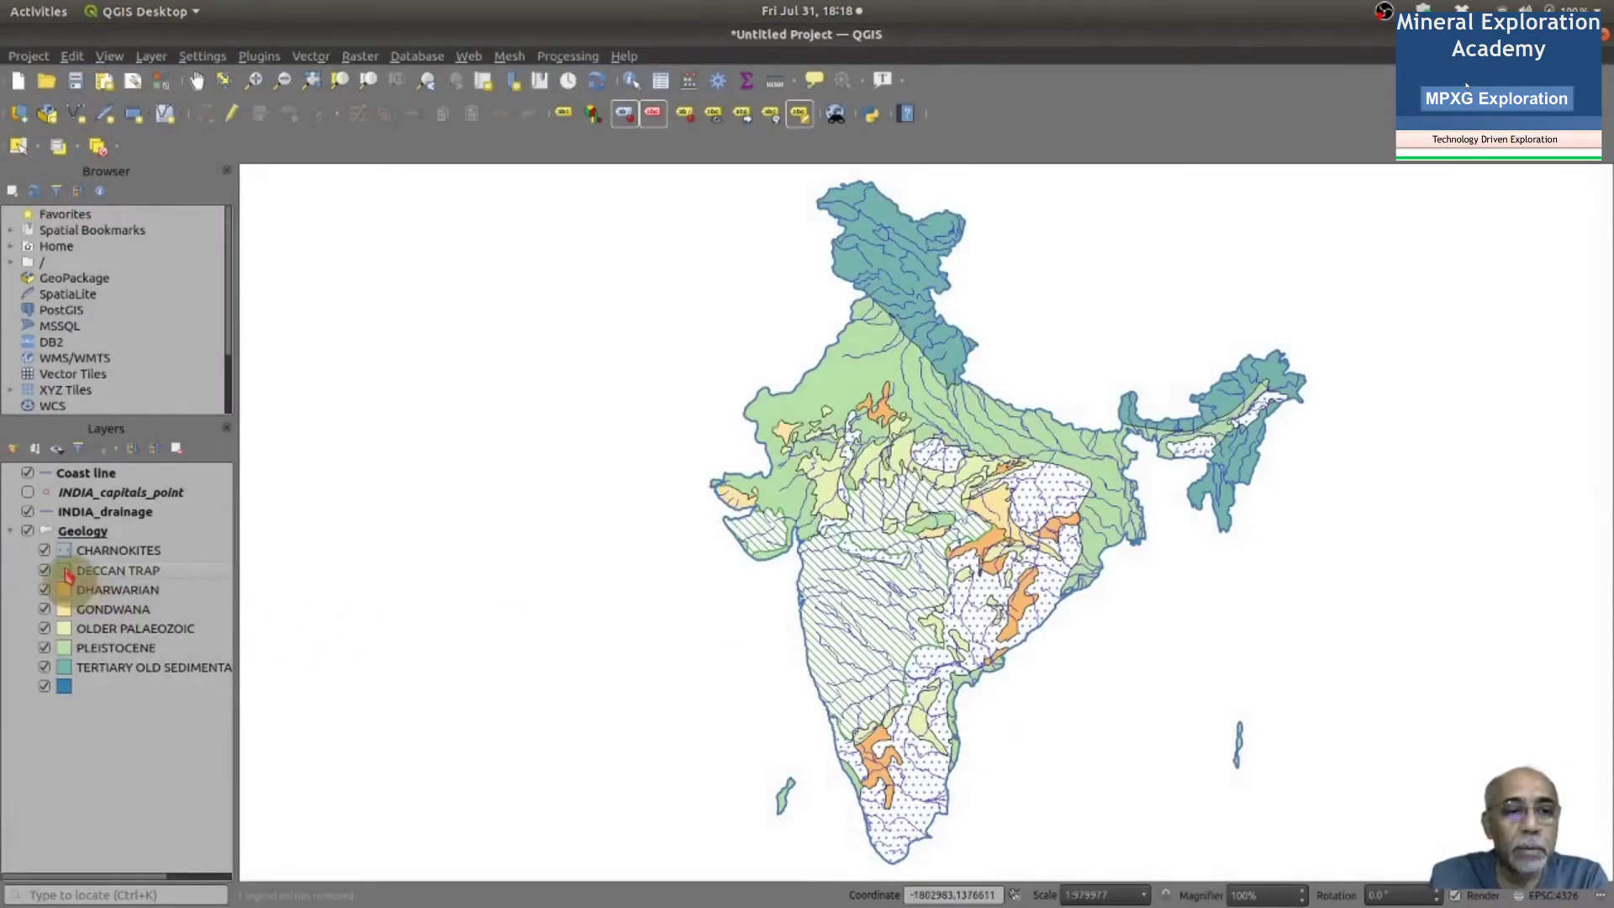
Set the stroke width of the simple line inside DECCAN TRAP's line pattern fill to 1.5 mm
double_click(66, 573)
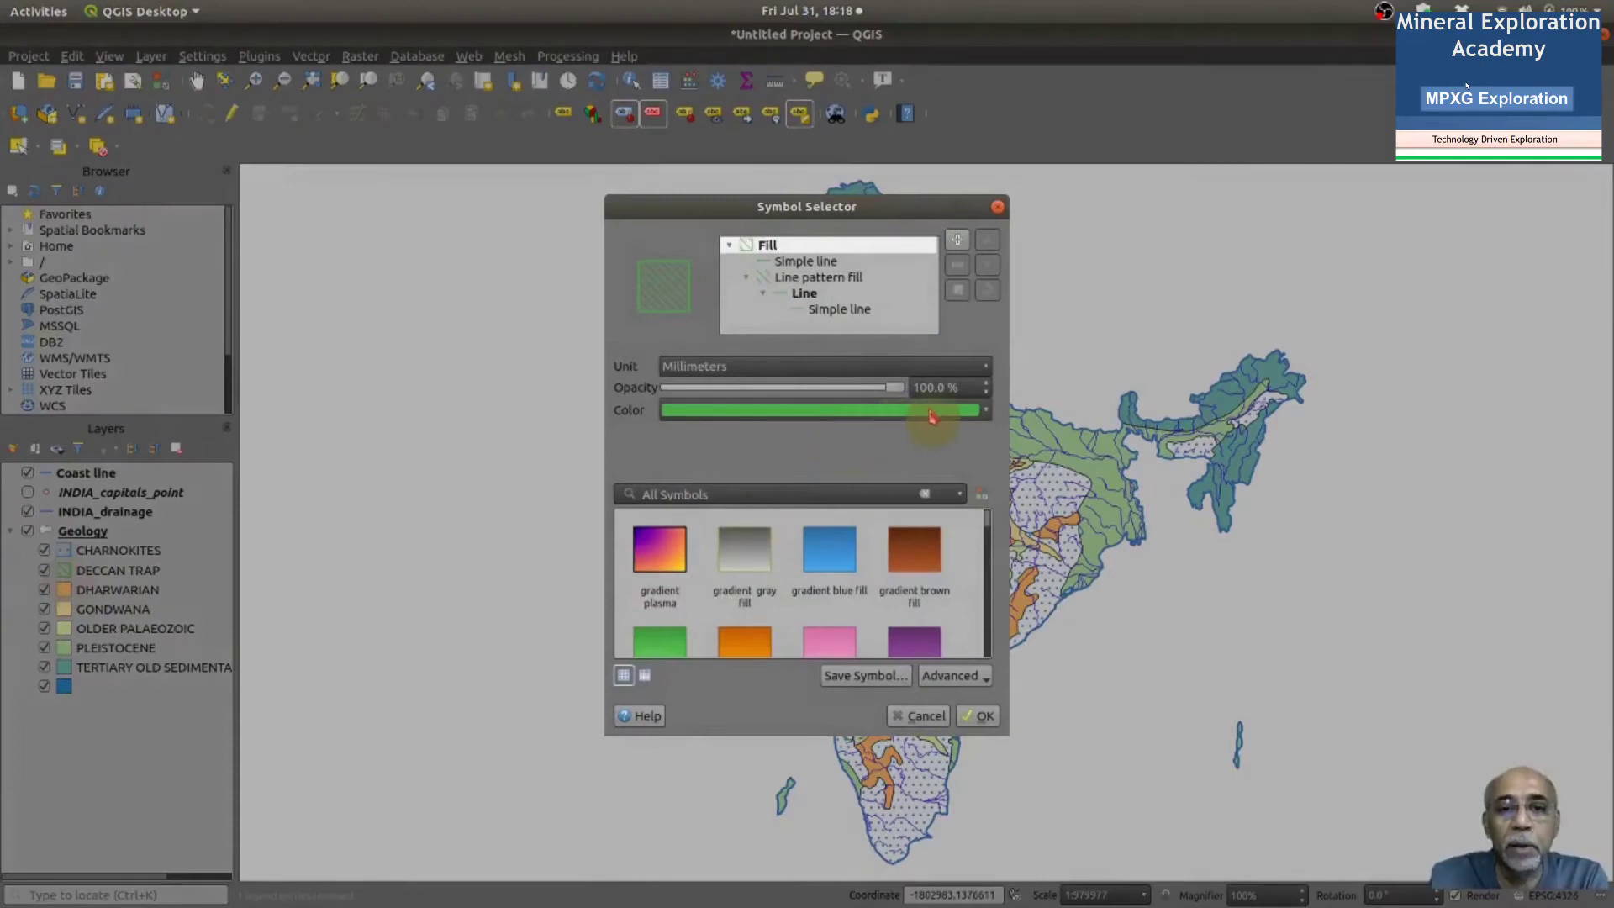
key(End)
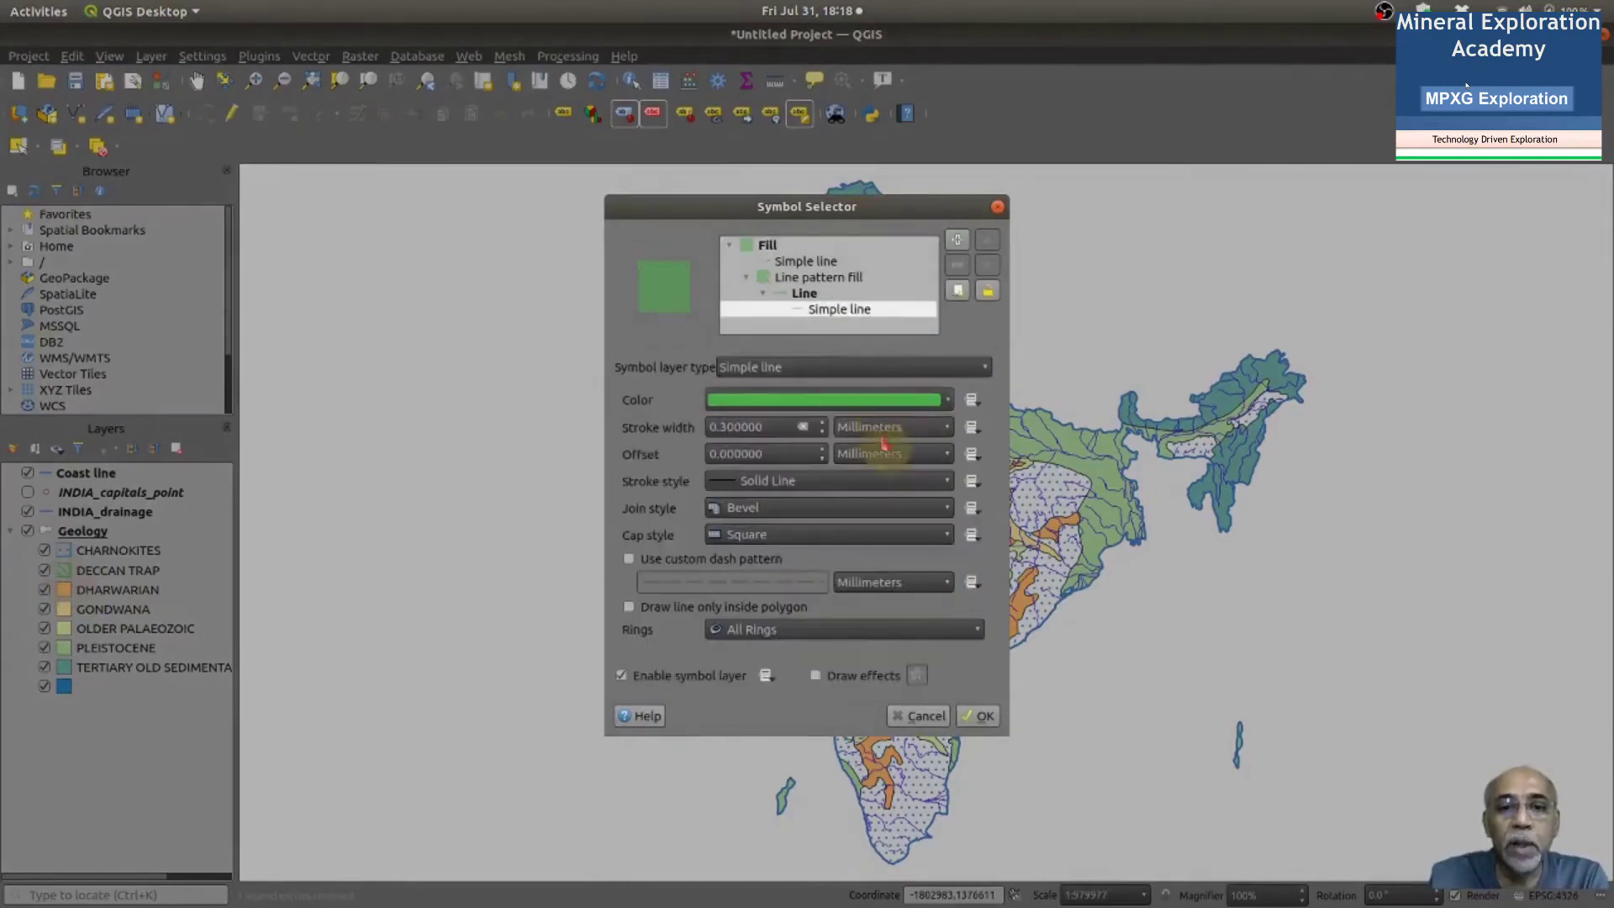
click(823, 423)
click(824, 423)
click(823, 423)
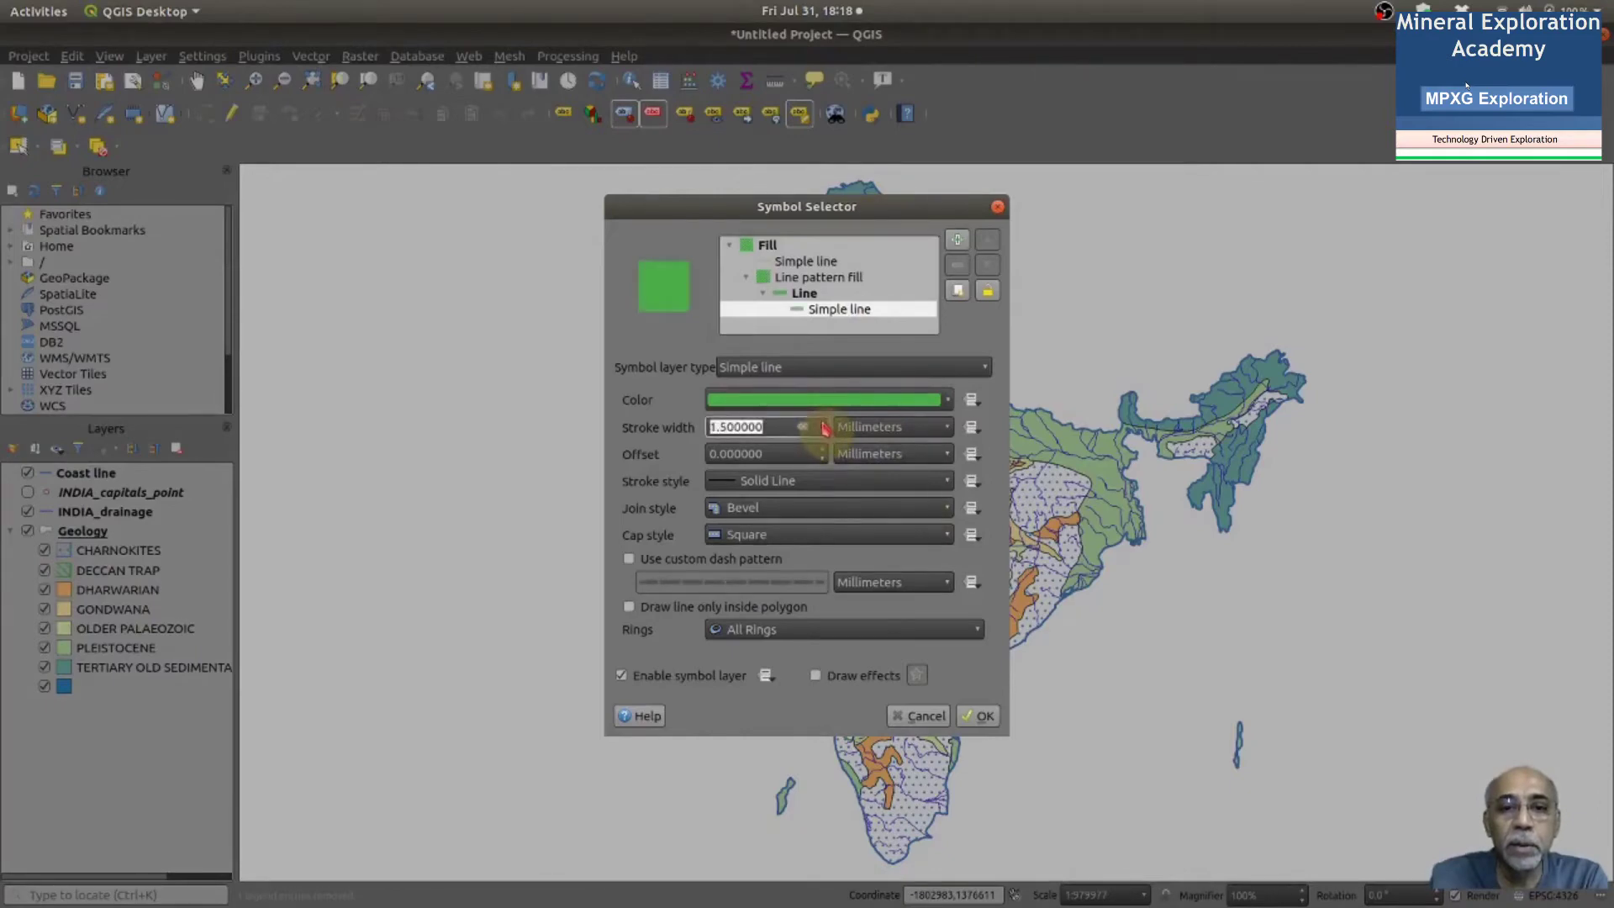
click(982, 717)
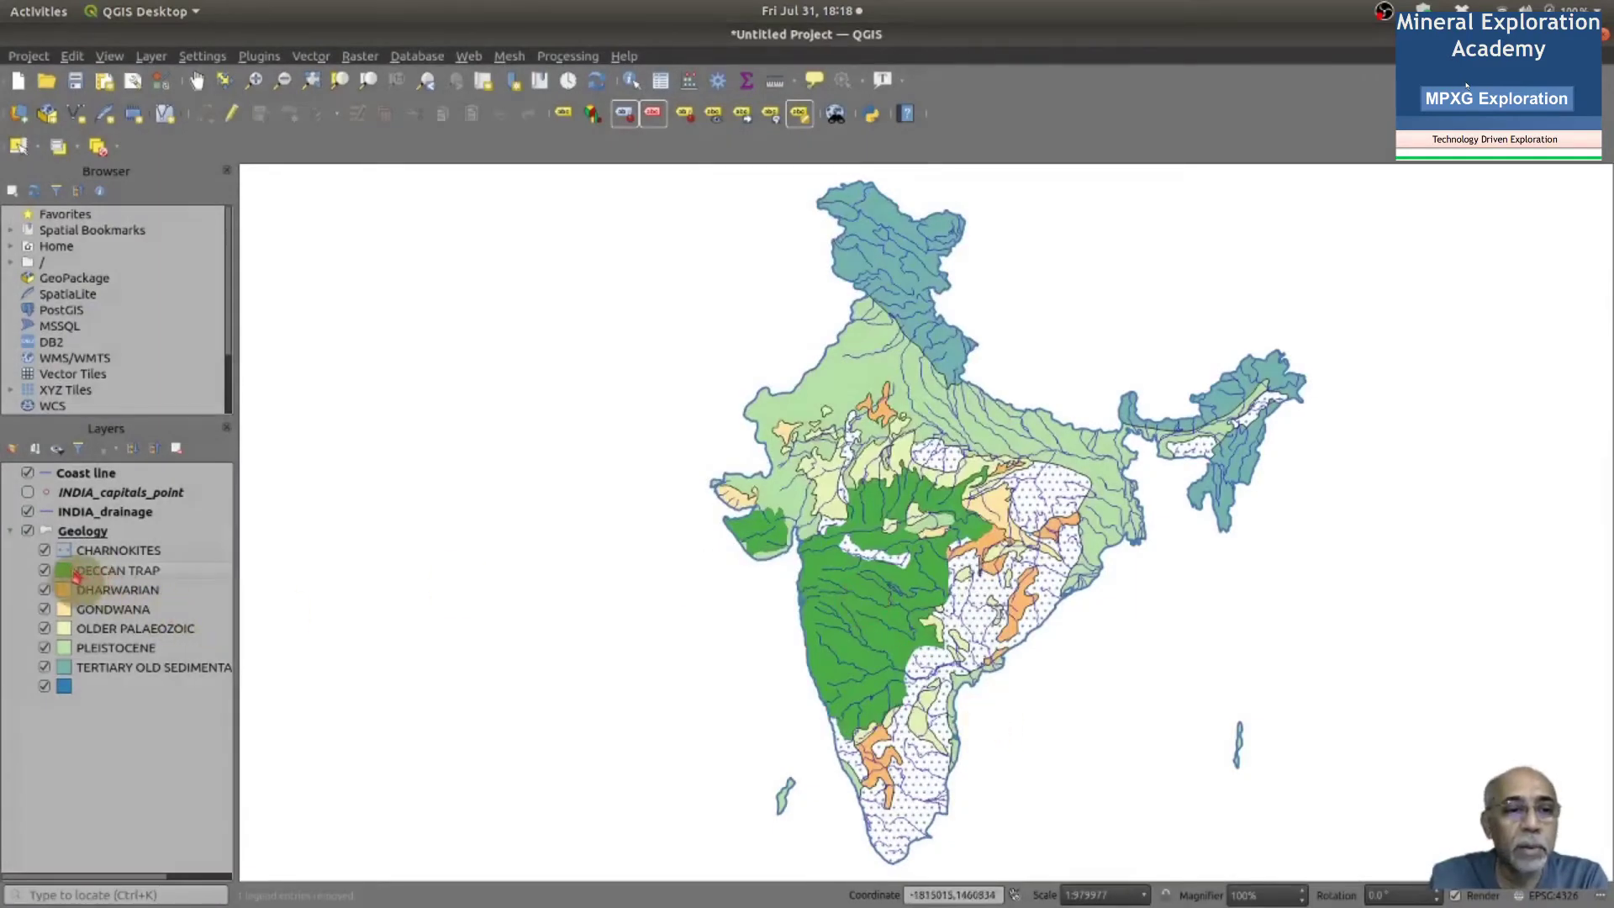
Set the stroke width of the simple line inside DECCAN TRAP's line pattern fill to 0.5 mm
double_click(64, 572)
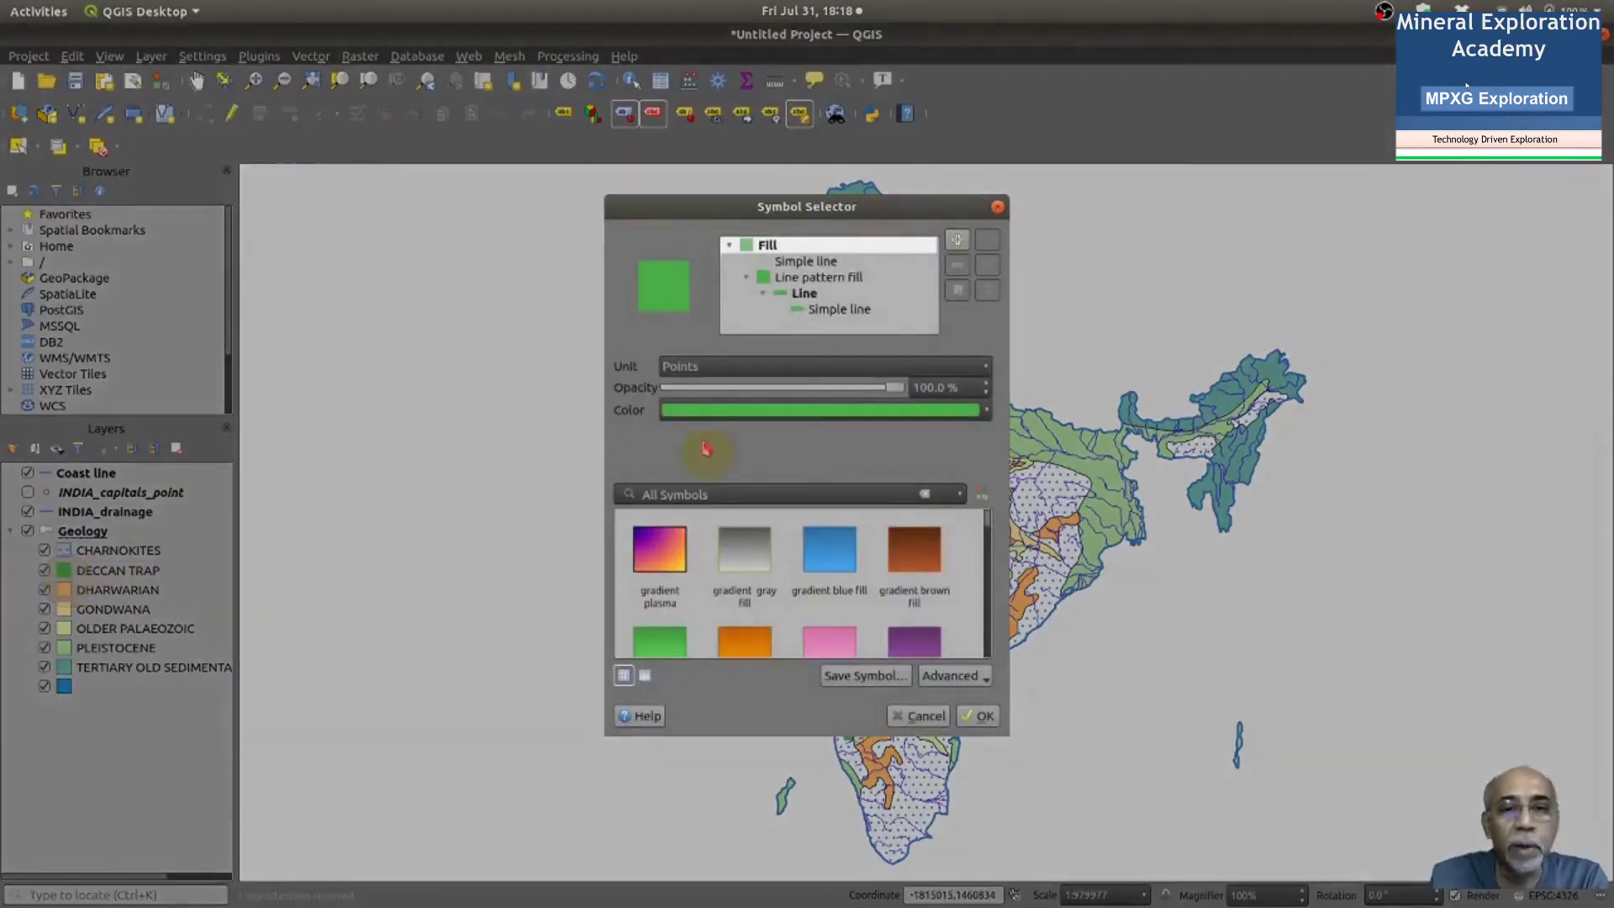
click(844, 309)
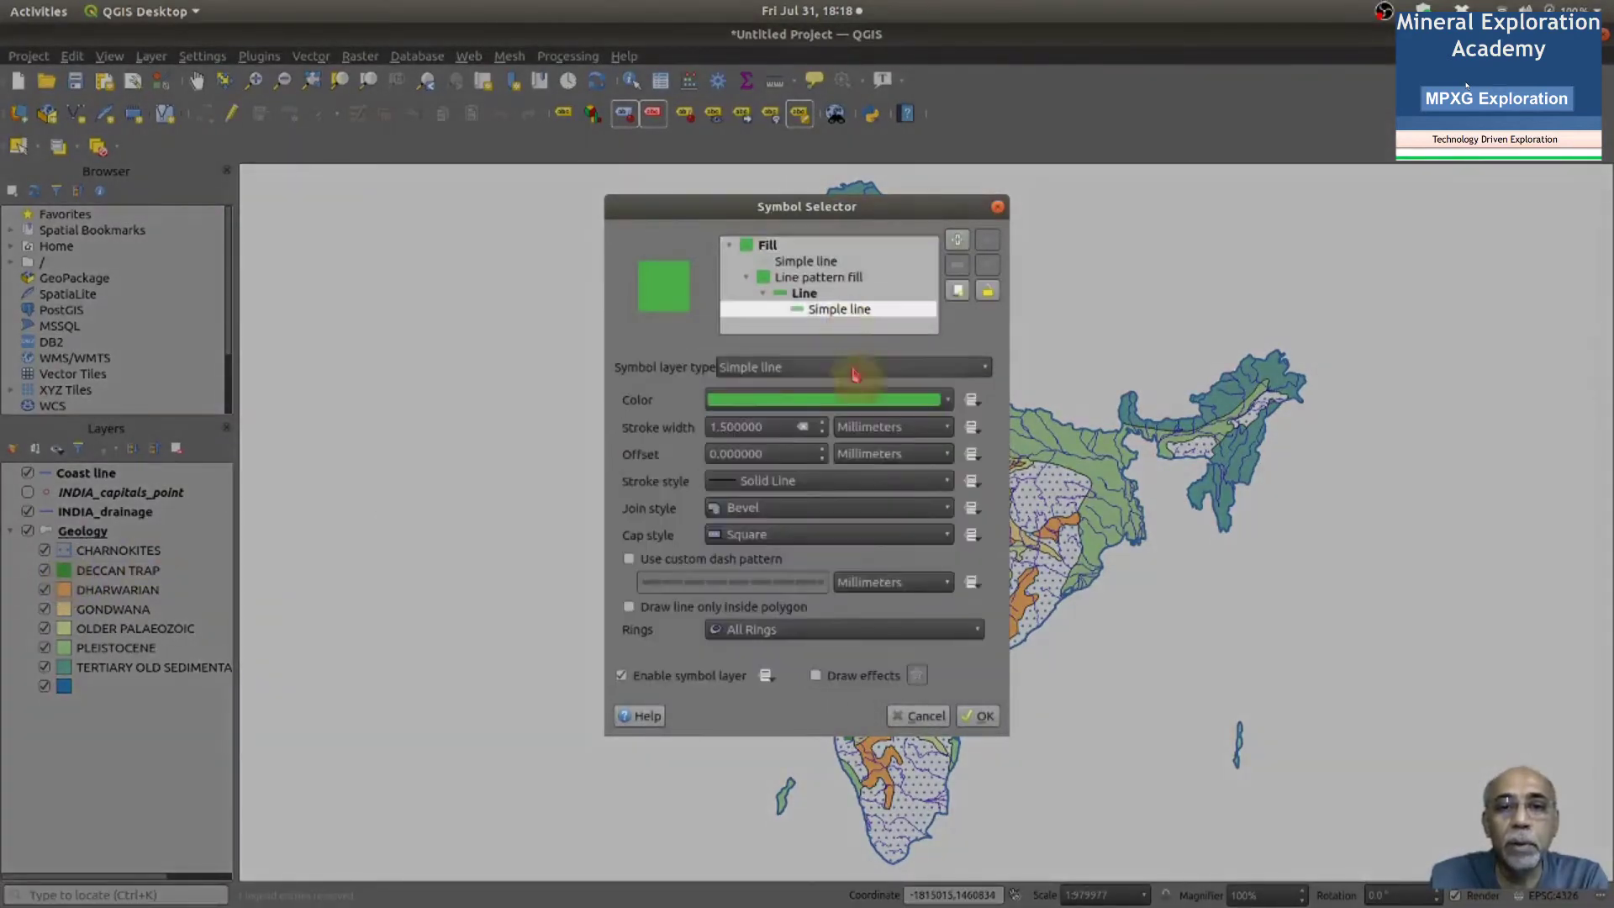
click(823, 432)
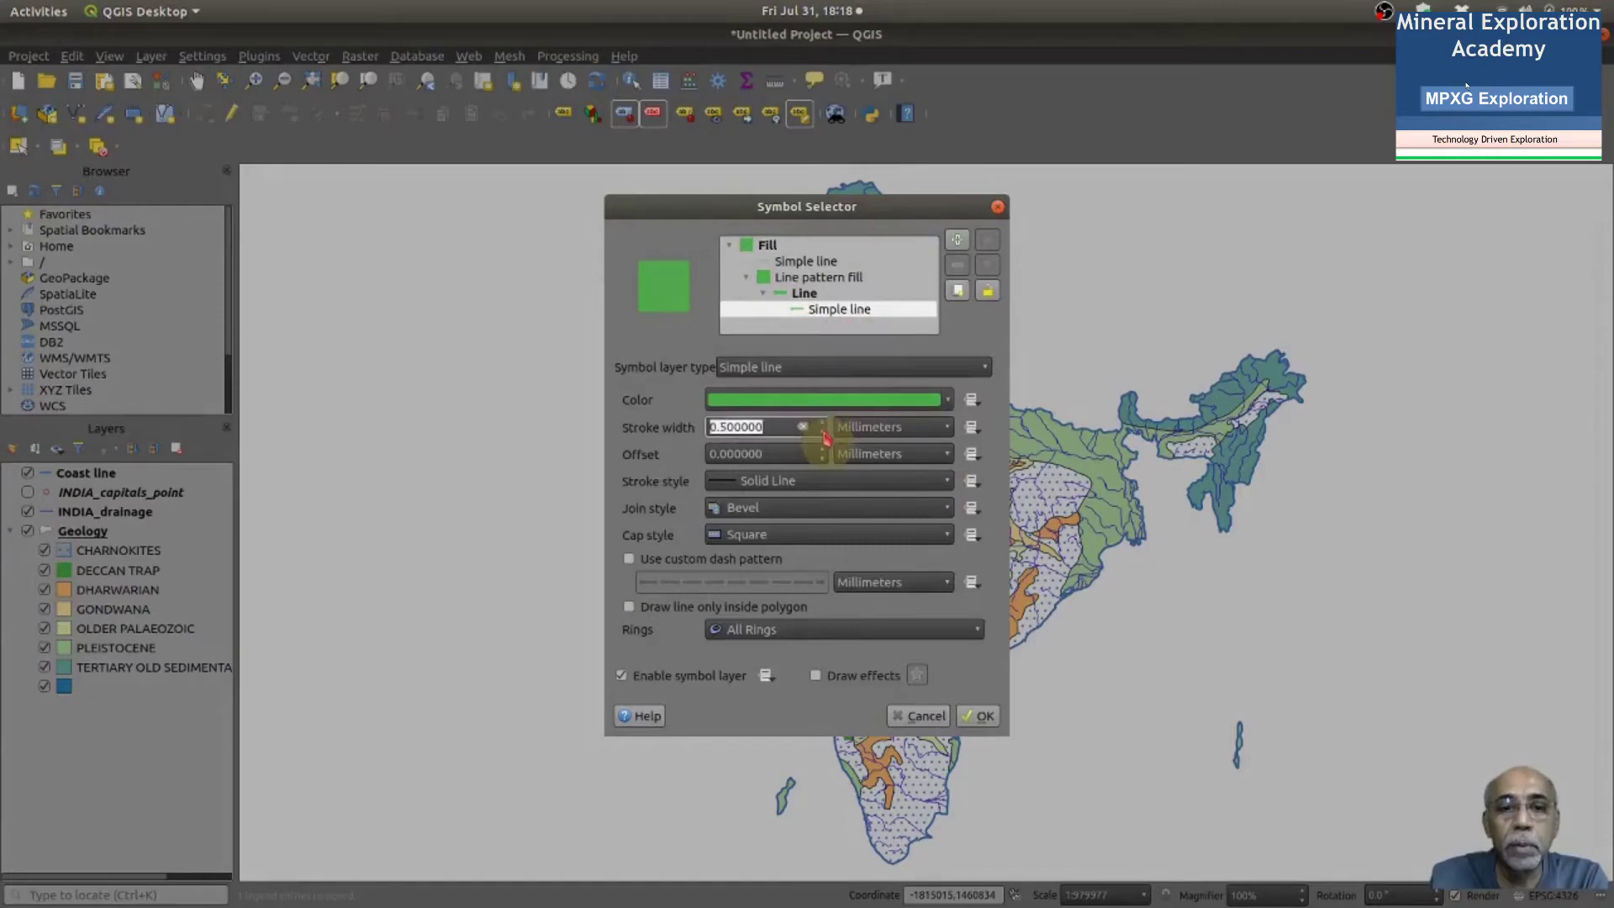
click(988, 718)
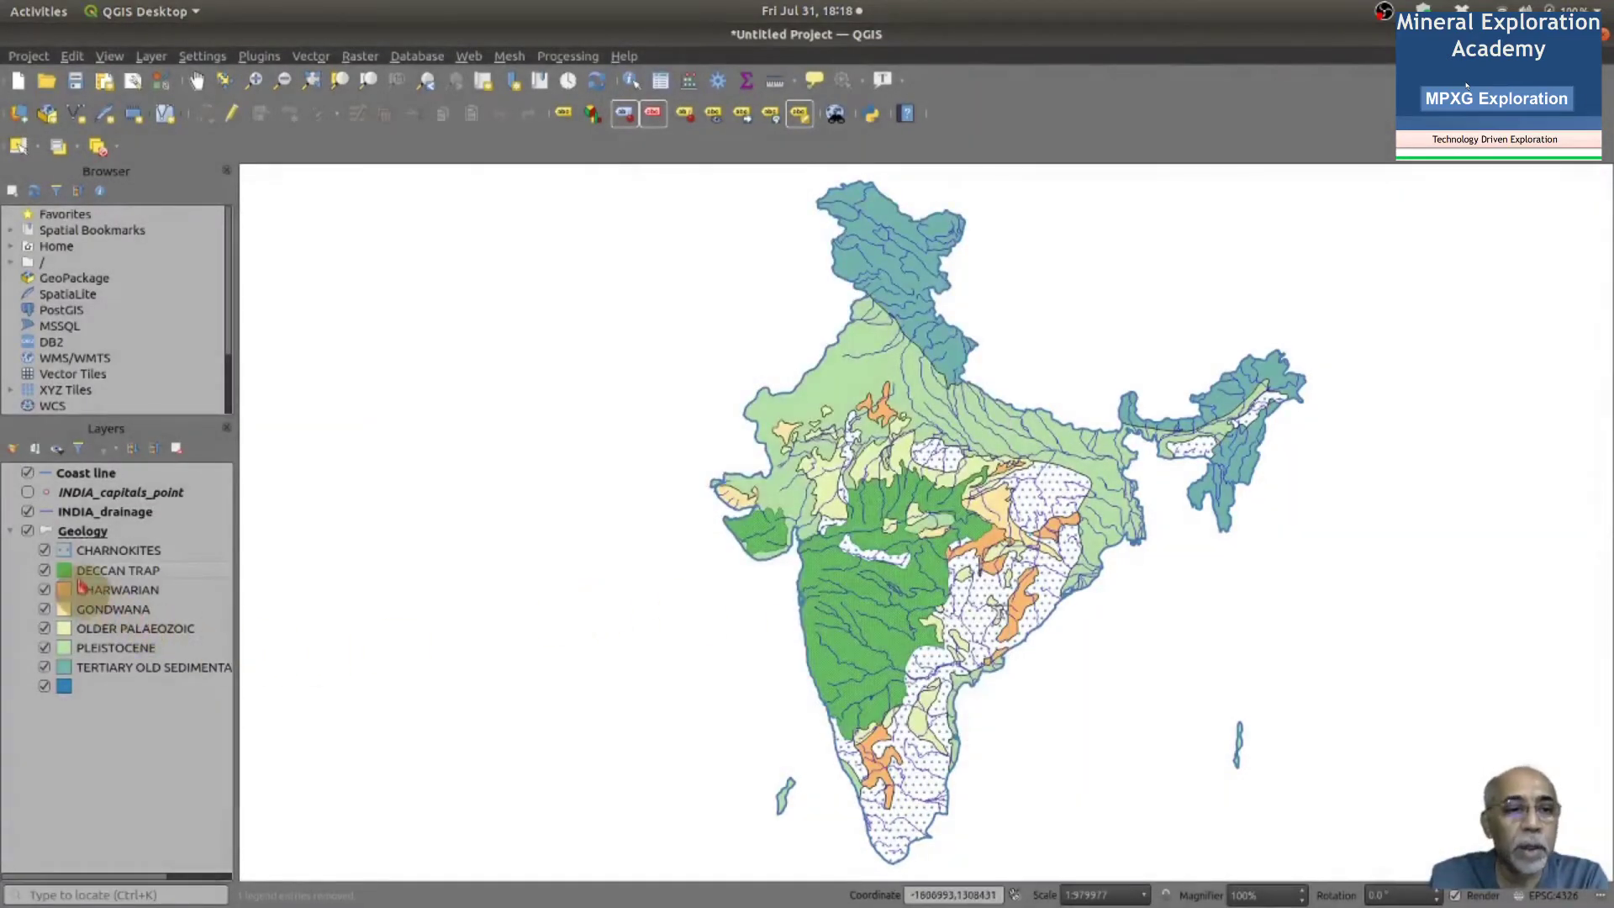
Assign the "hashed cred \" preset as the symbol of the DHARWARIAN category
double_click(69, 576)
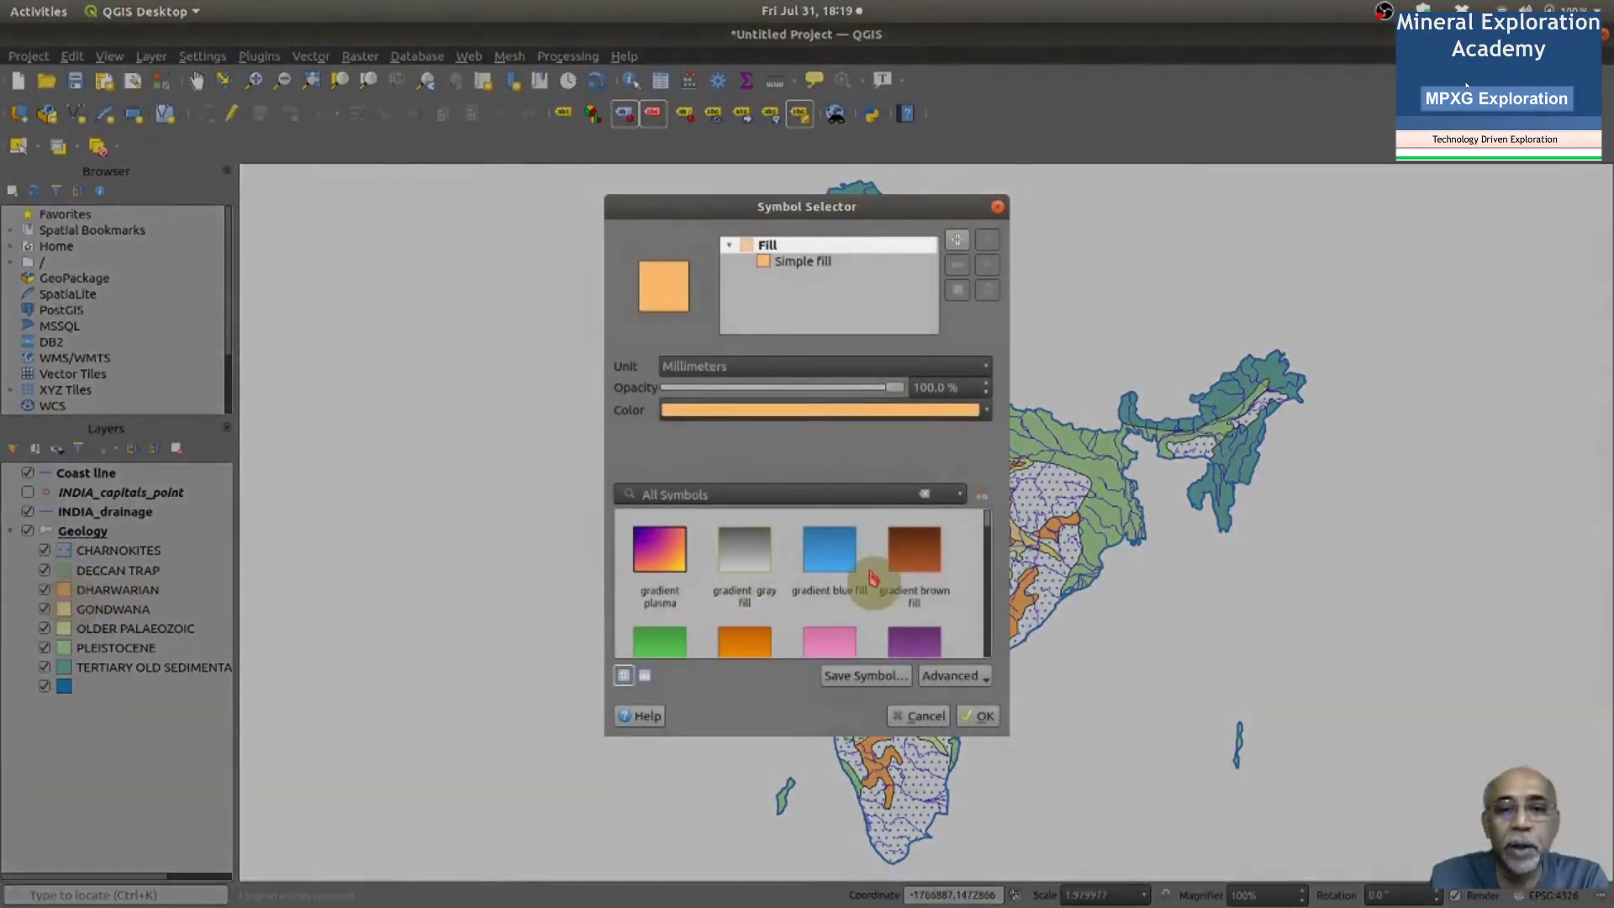
scroll(873, 578, down, 10)
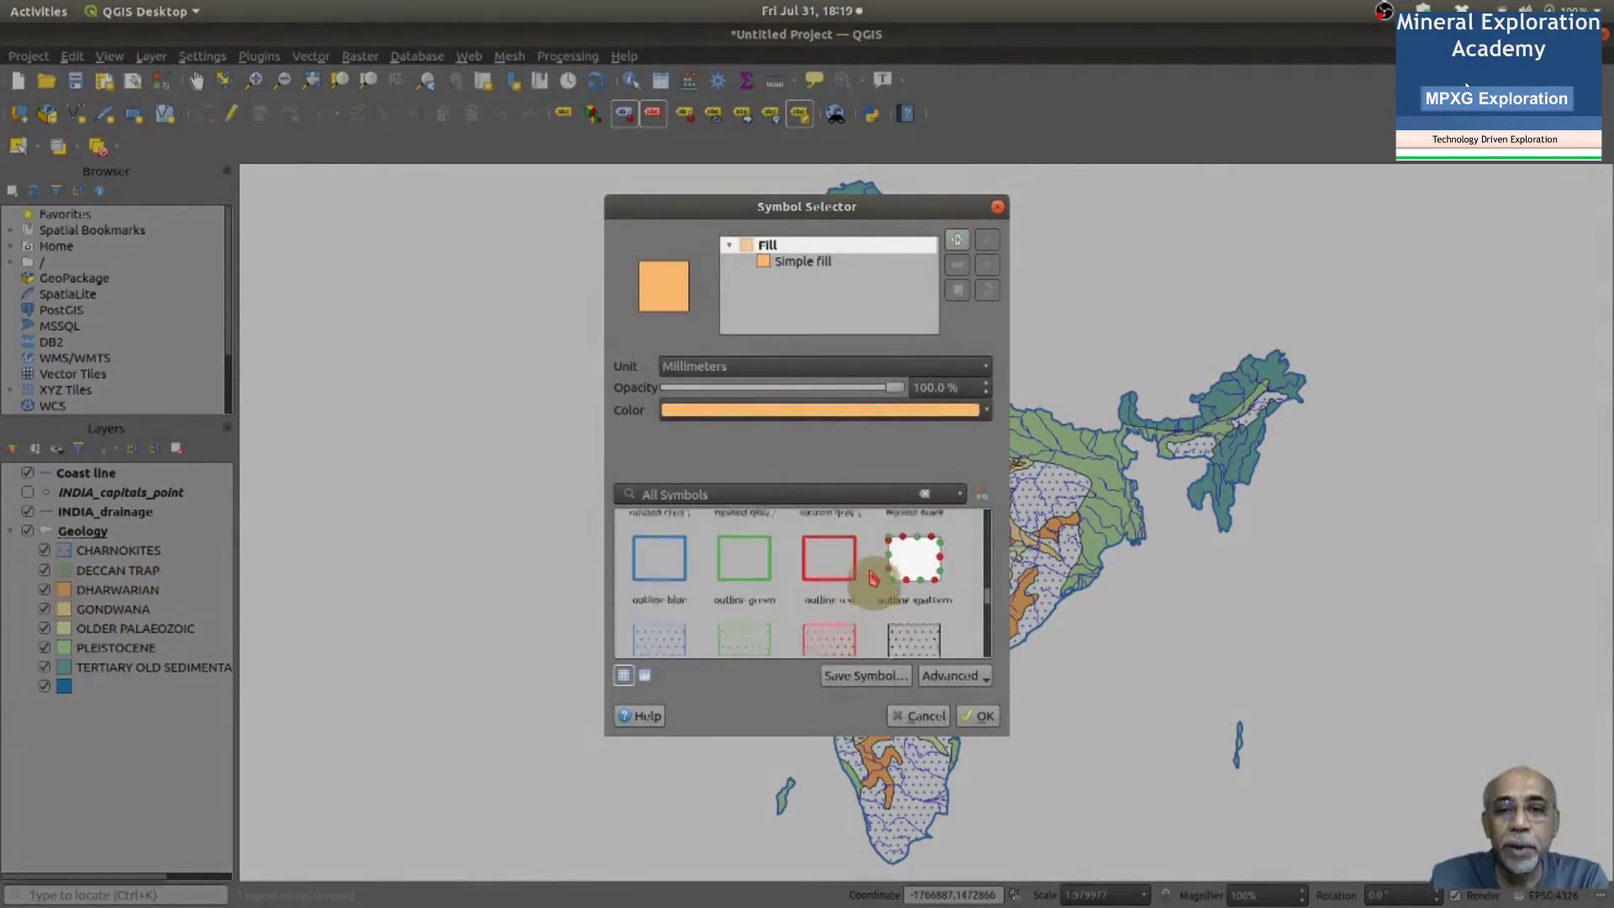
scroll(872, 579, down, 2)
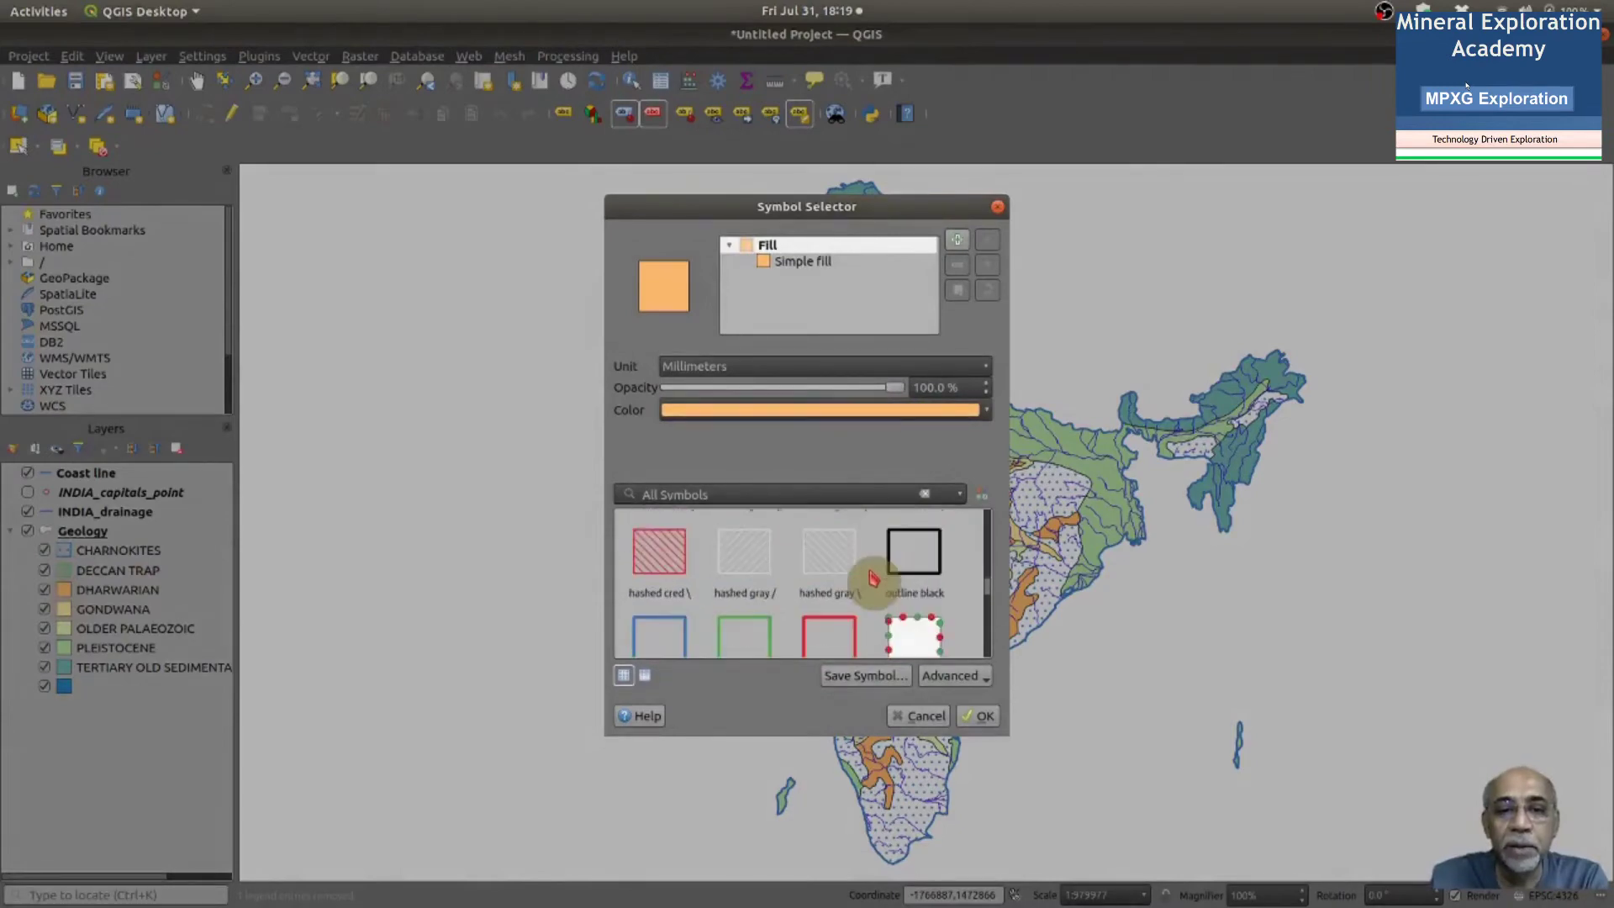
click(659, 548)
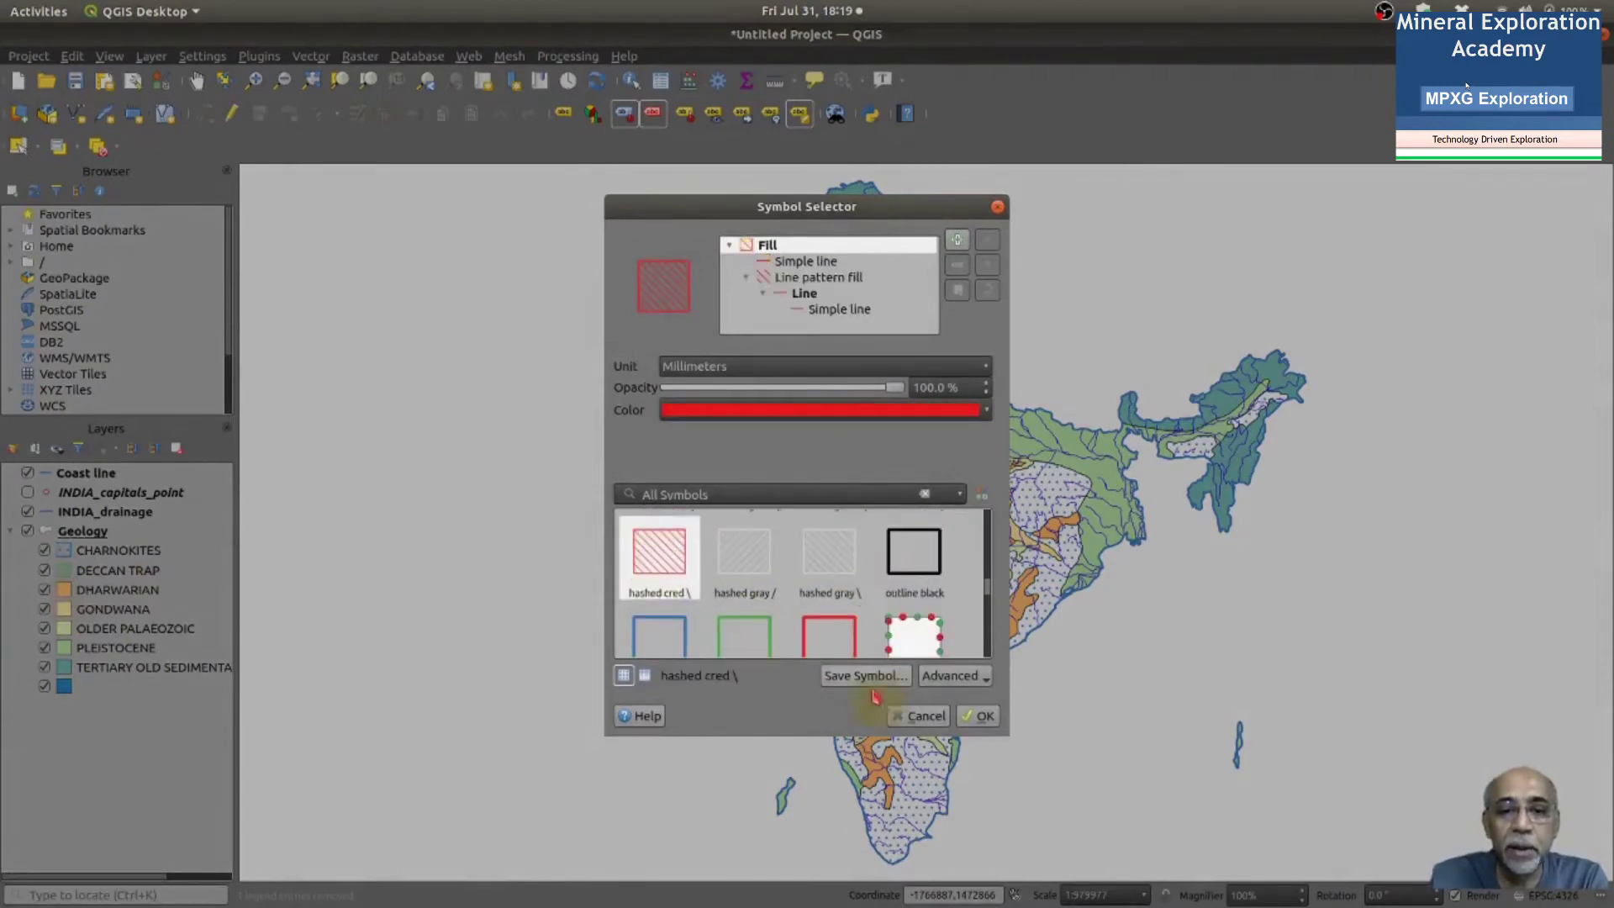
click(980, 716)
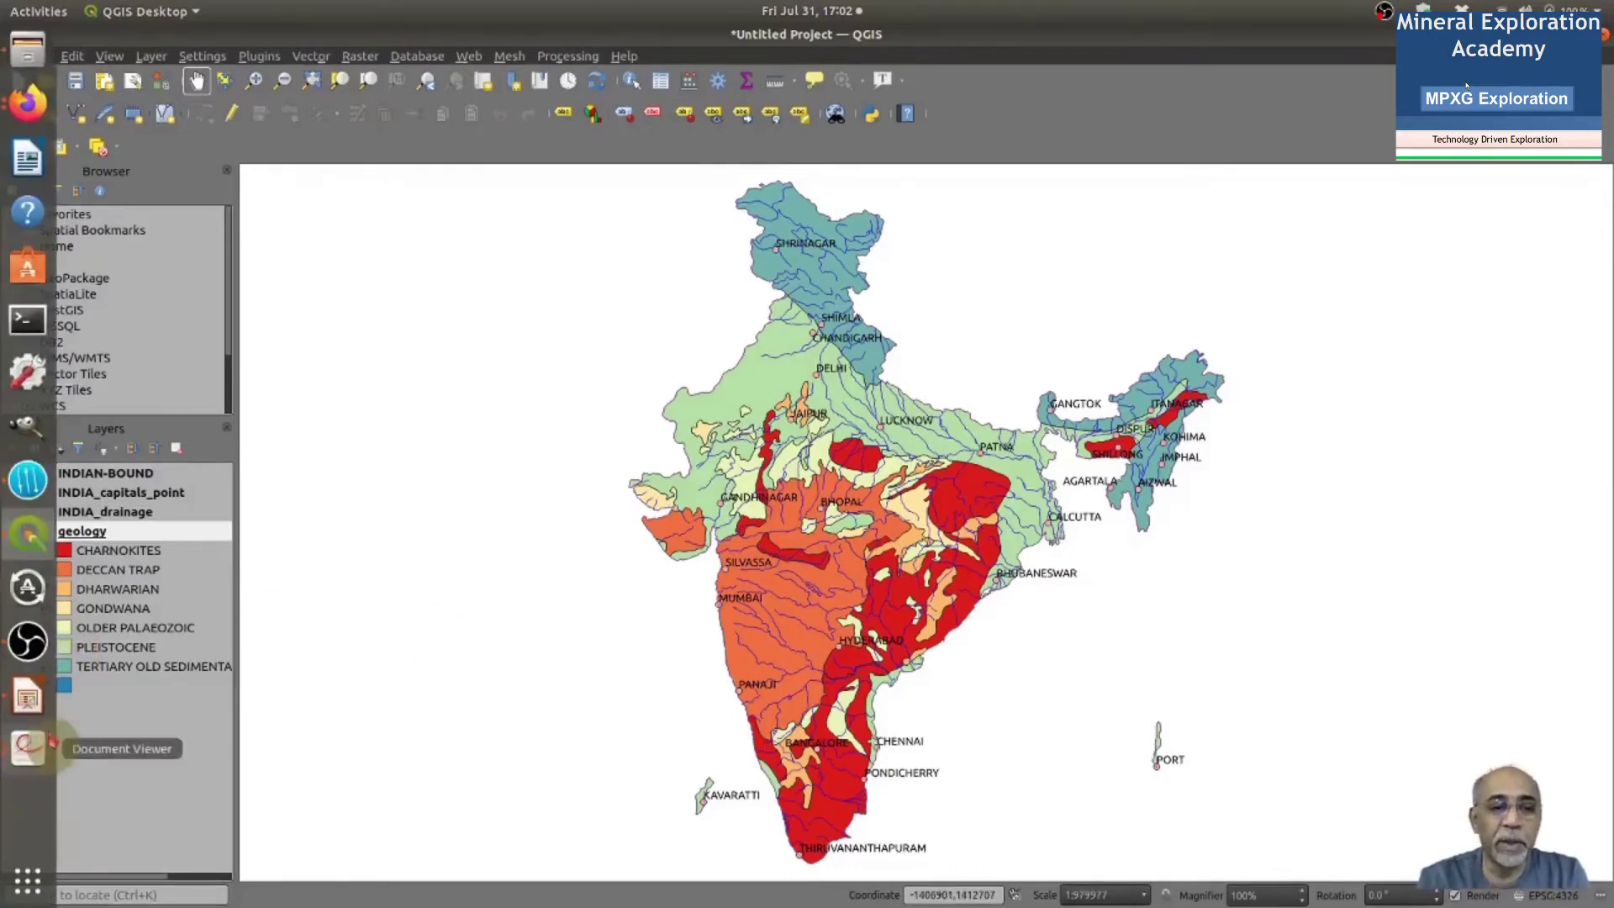
key(F3)
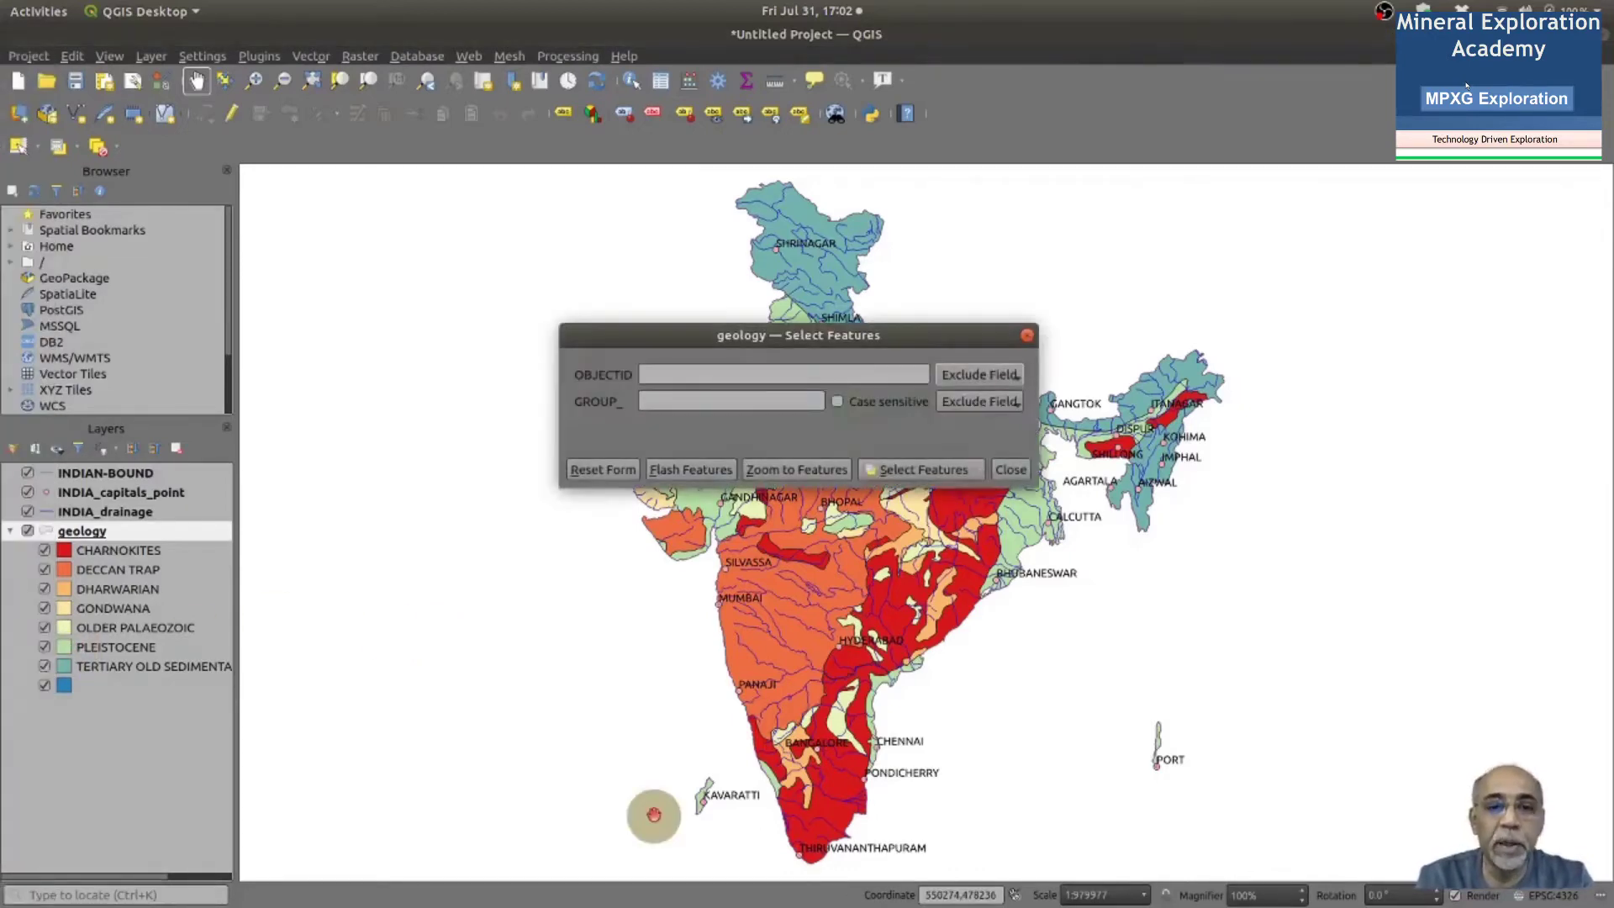
key(Escape)
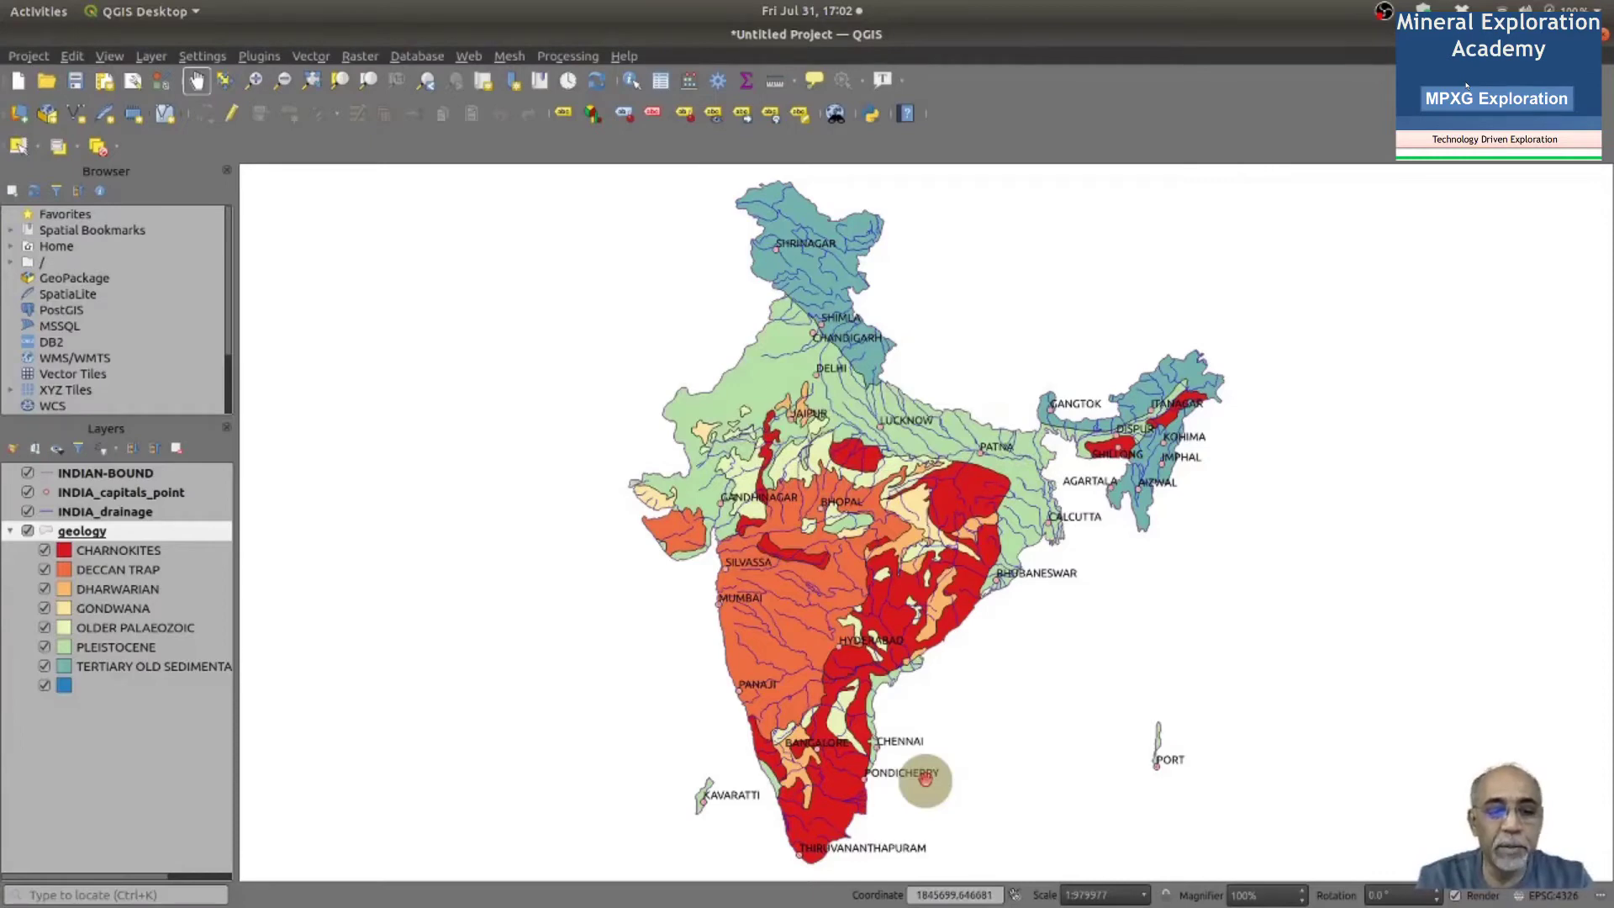
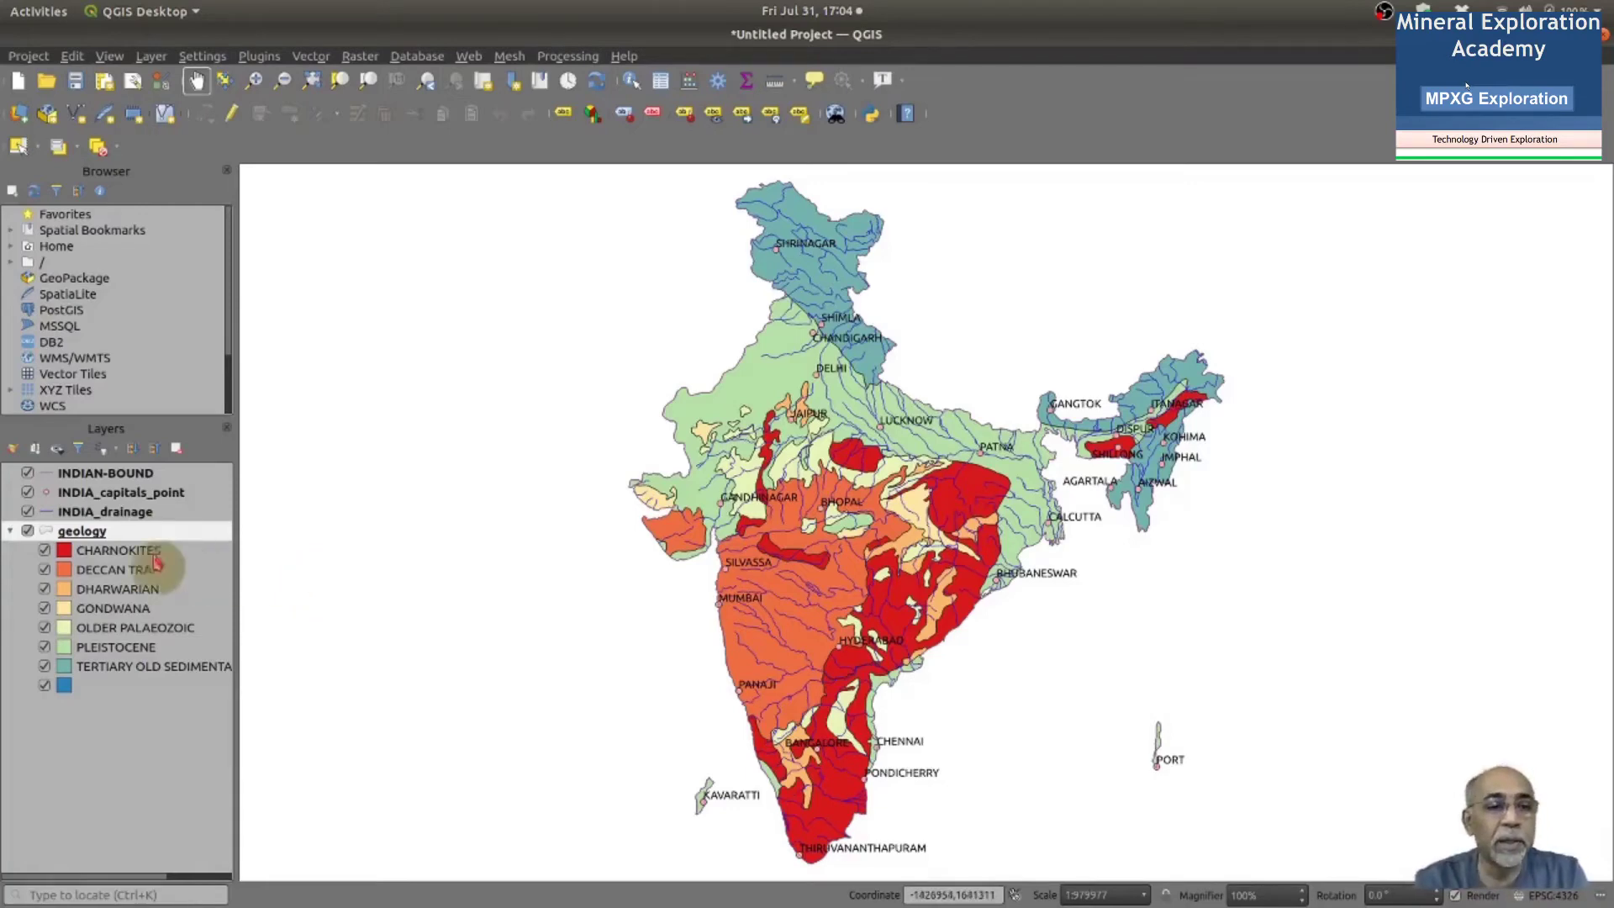
Open the filter Query Builder for the geology layer and load sample values of the GROUP_ field
right_click(98, 535)
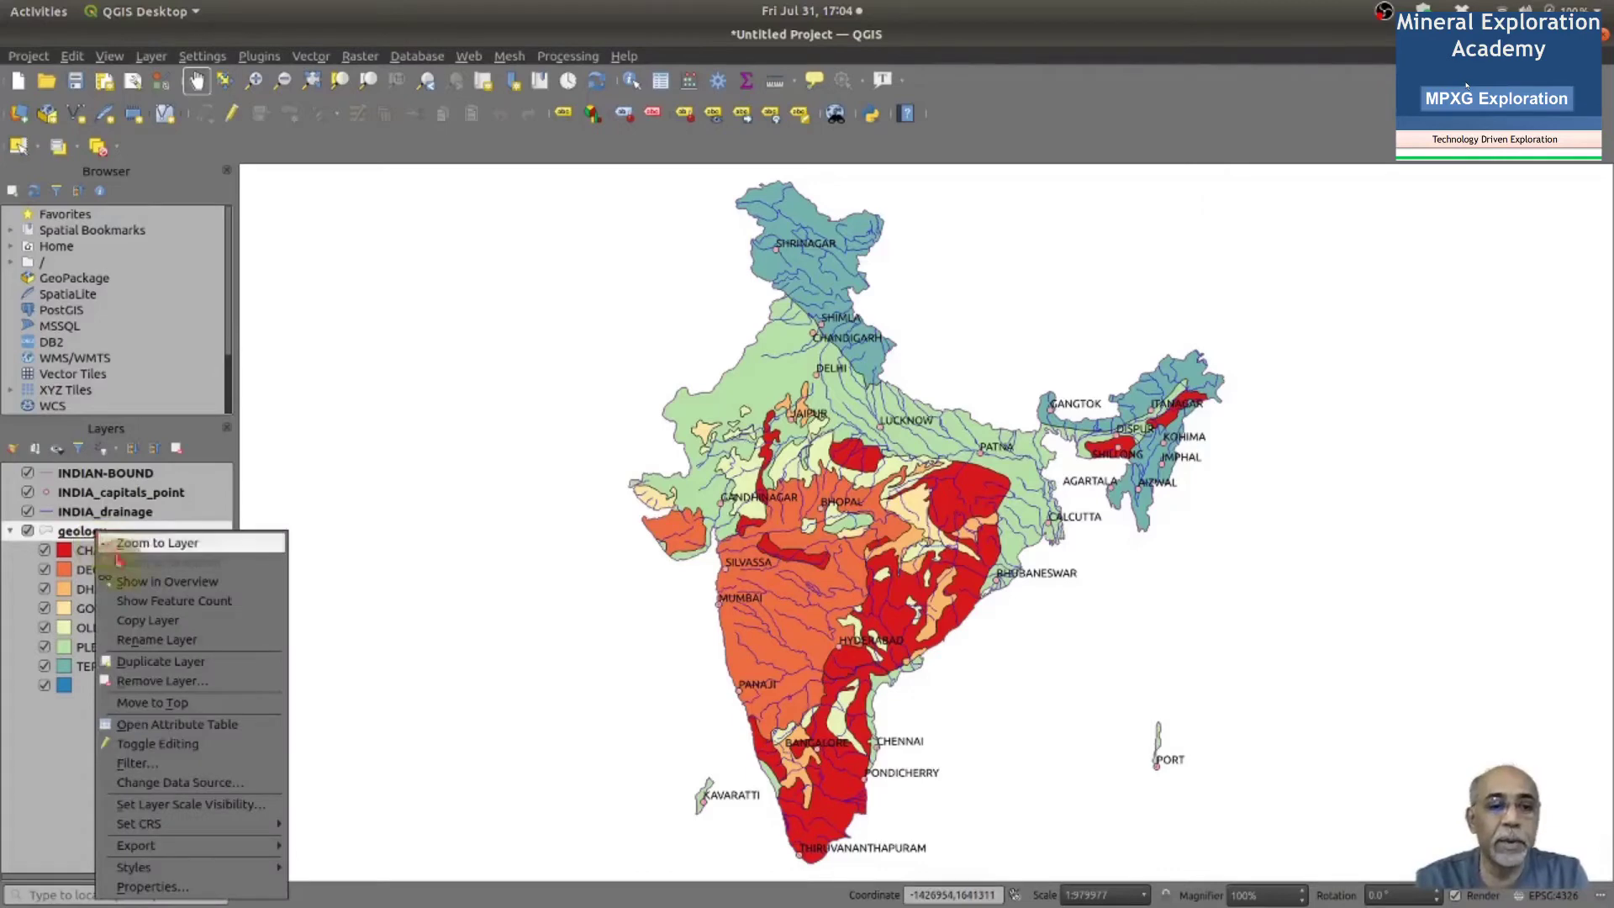
click(217, 764)
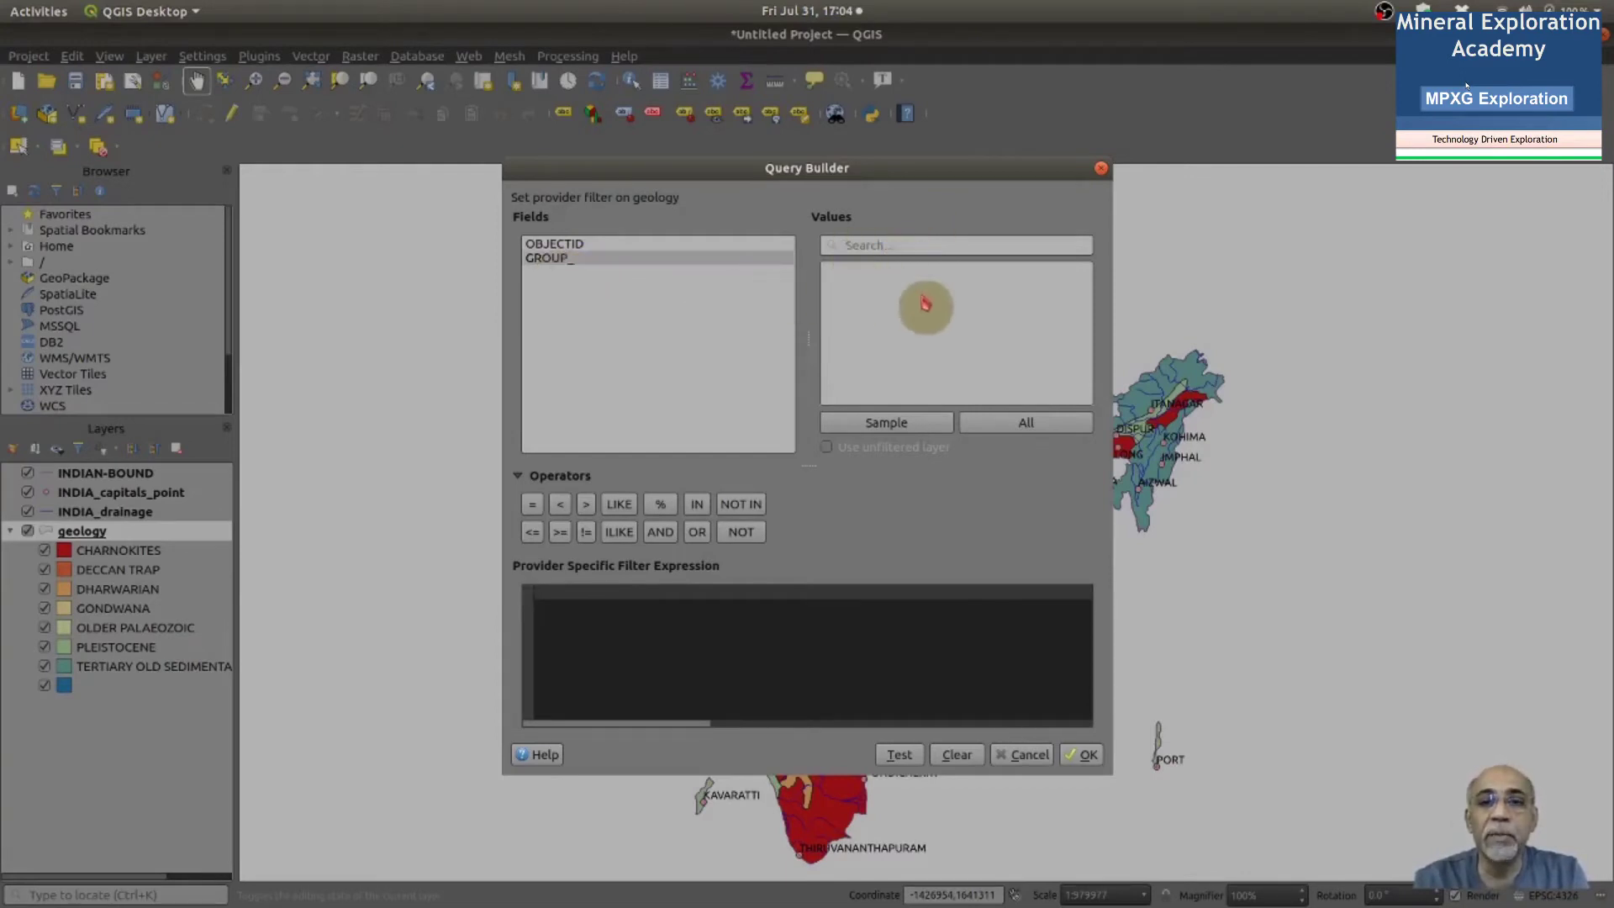
click(889, 429)
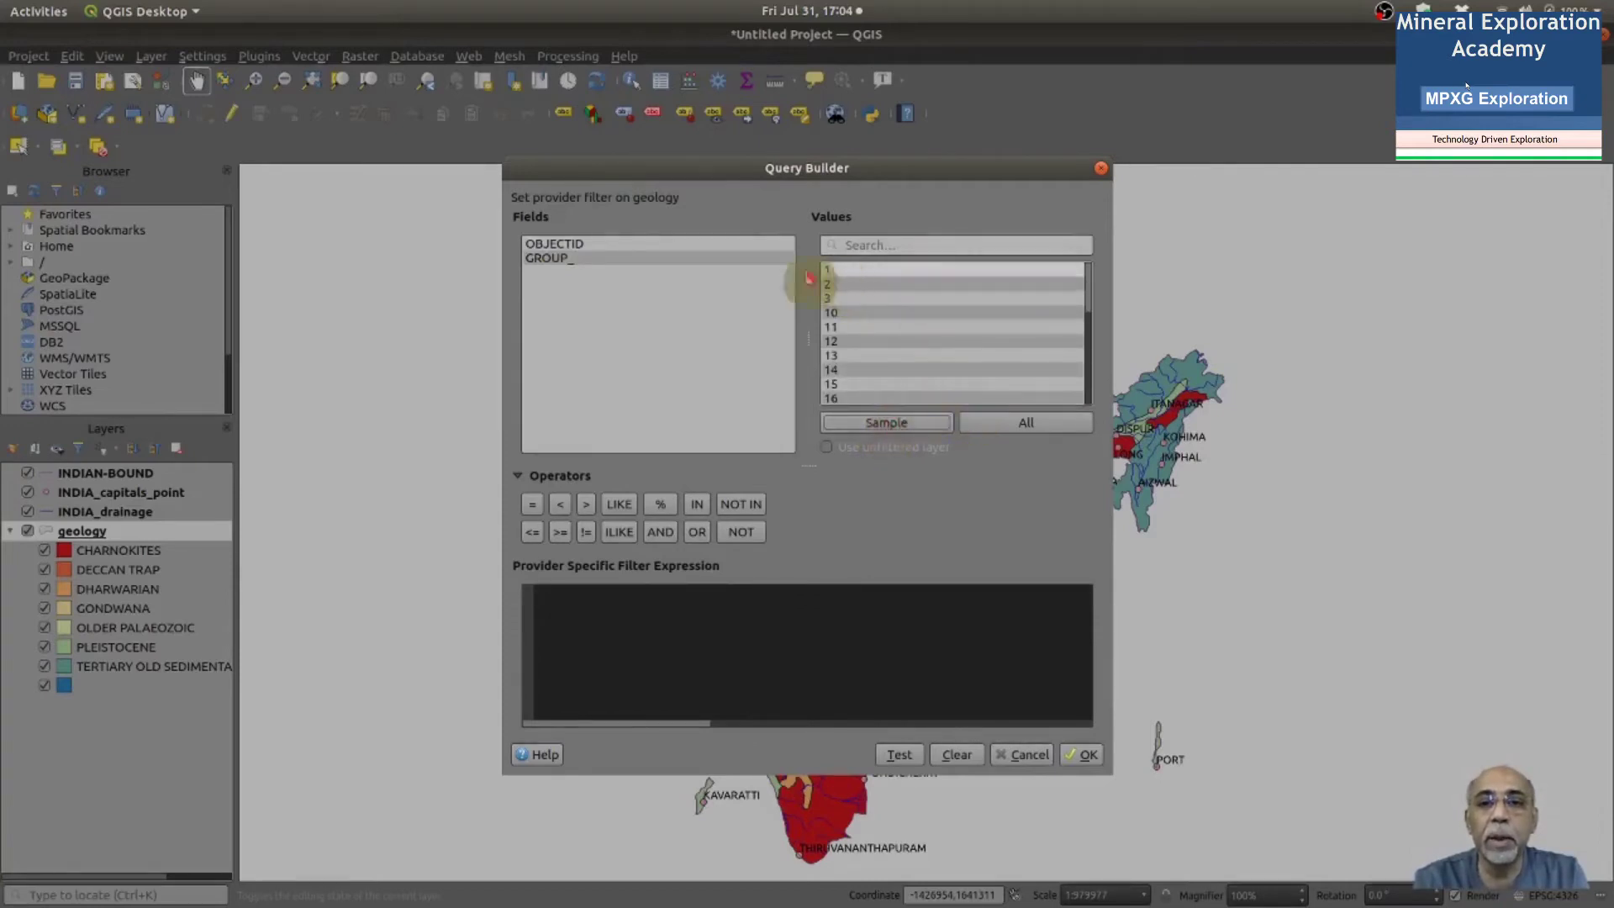
click(557, 269)
click(900, 429)
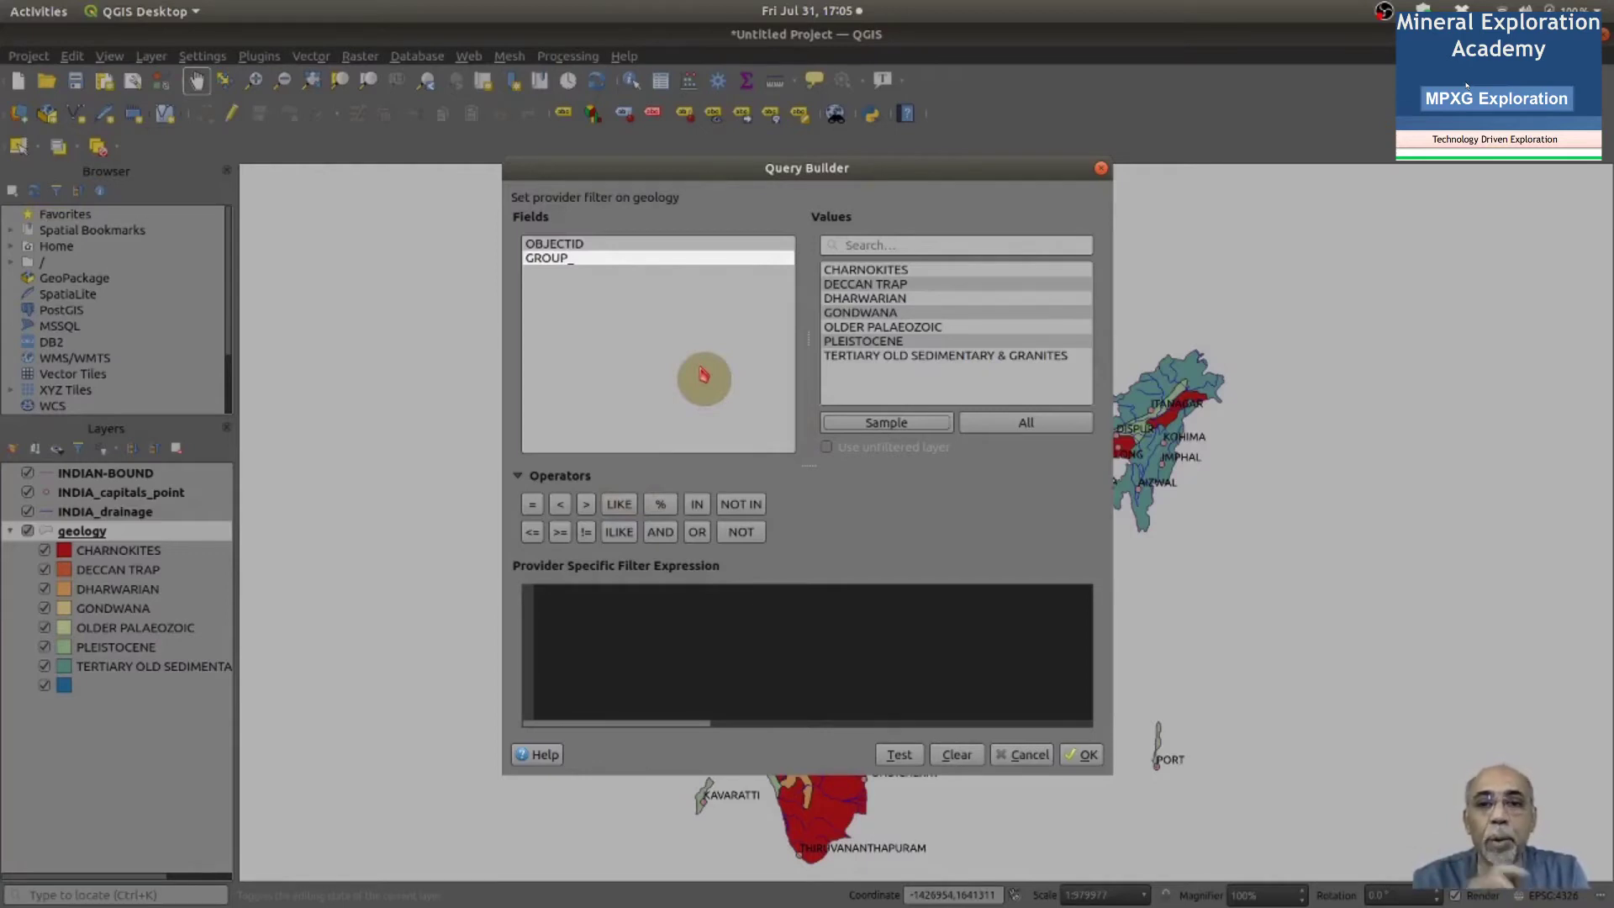
Build the filter expression "GROUP_" = 'GONDWANA' for the geology layer
double_click(560, 261)
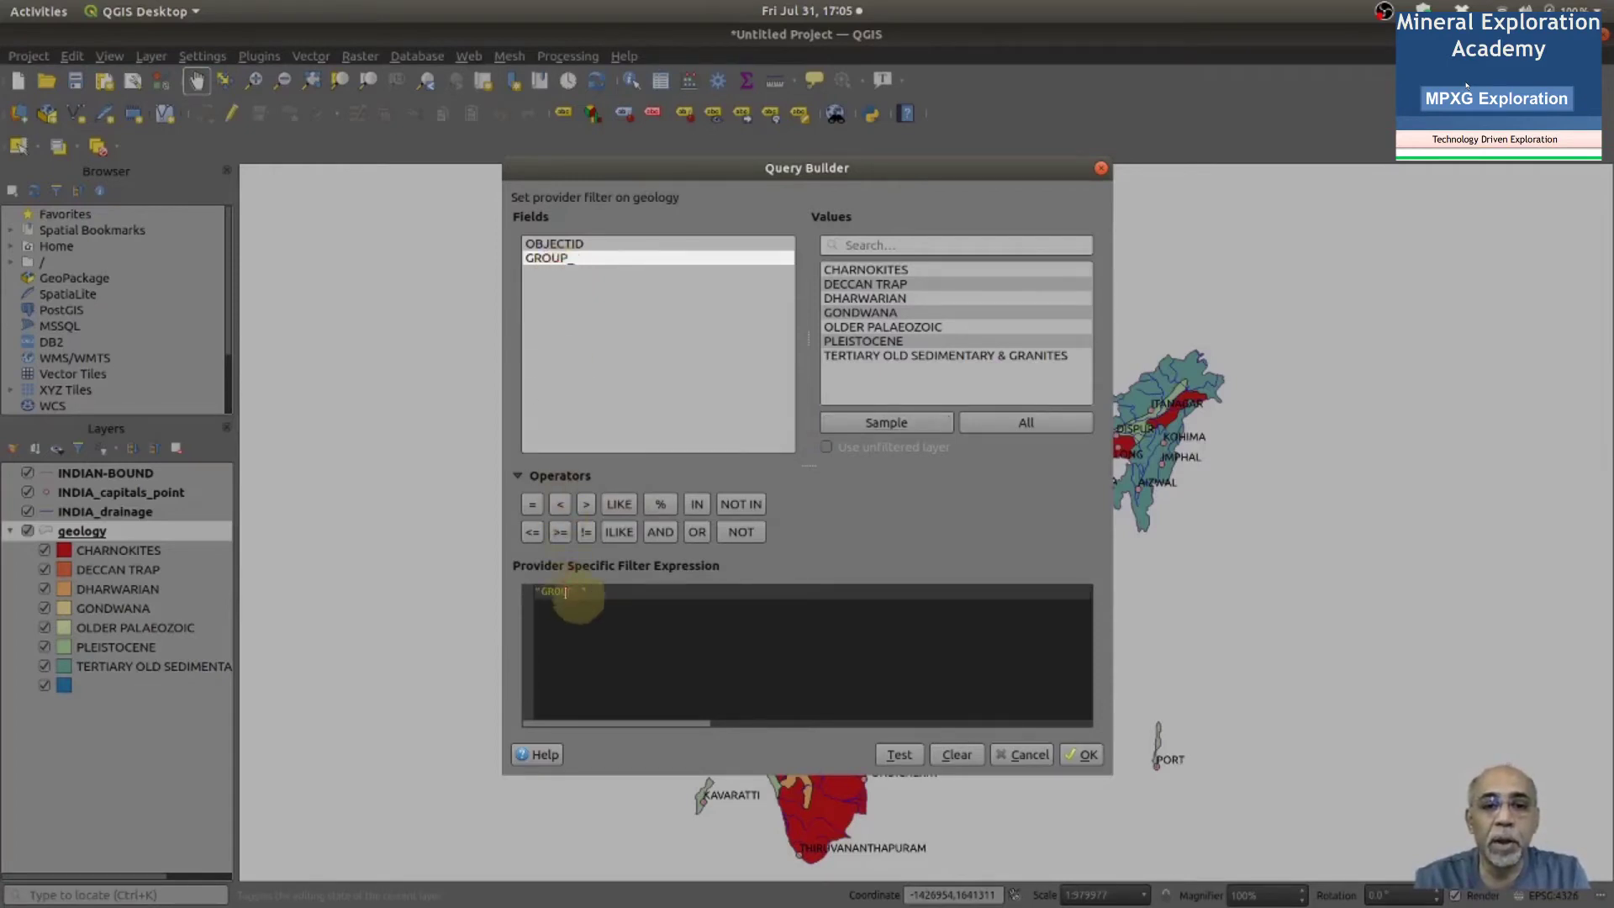
click(694, 588)
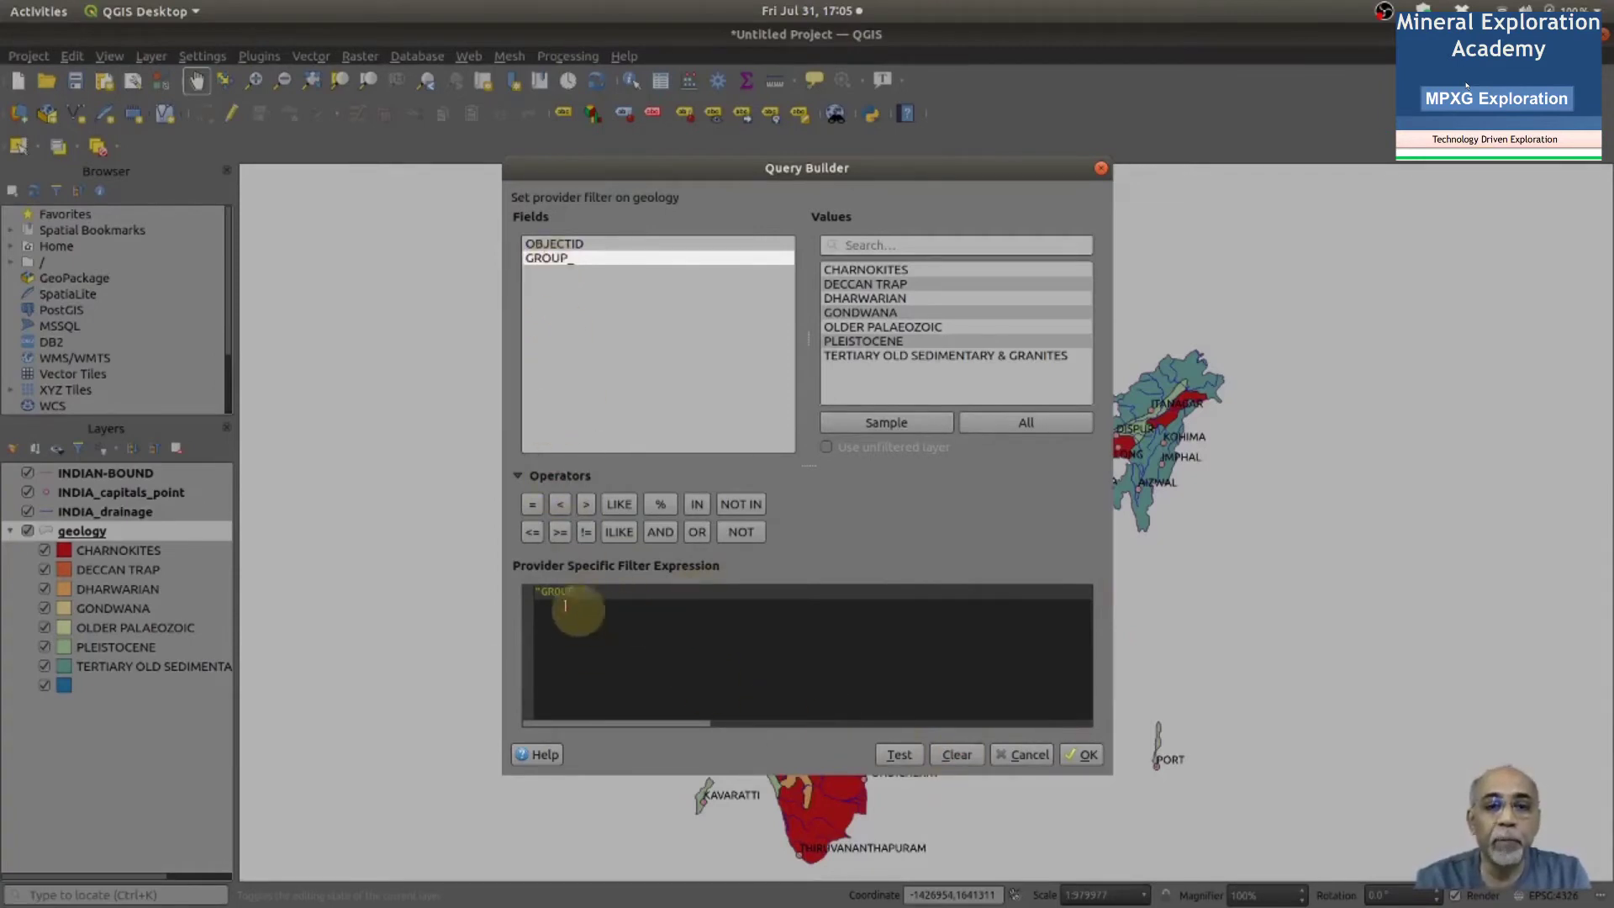
click(532, 505)
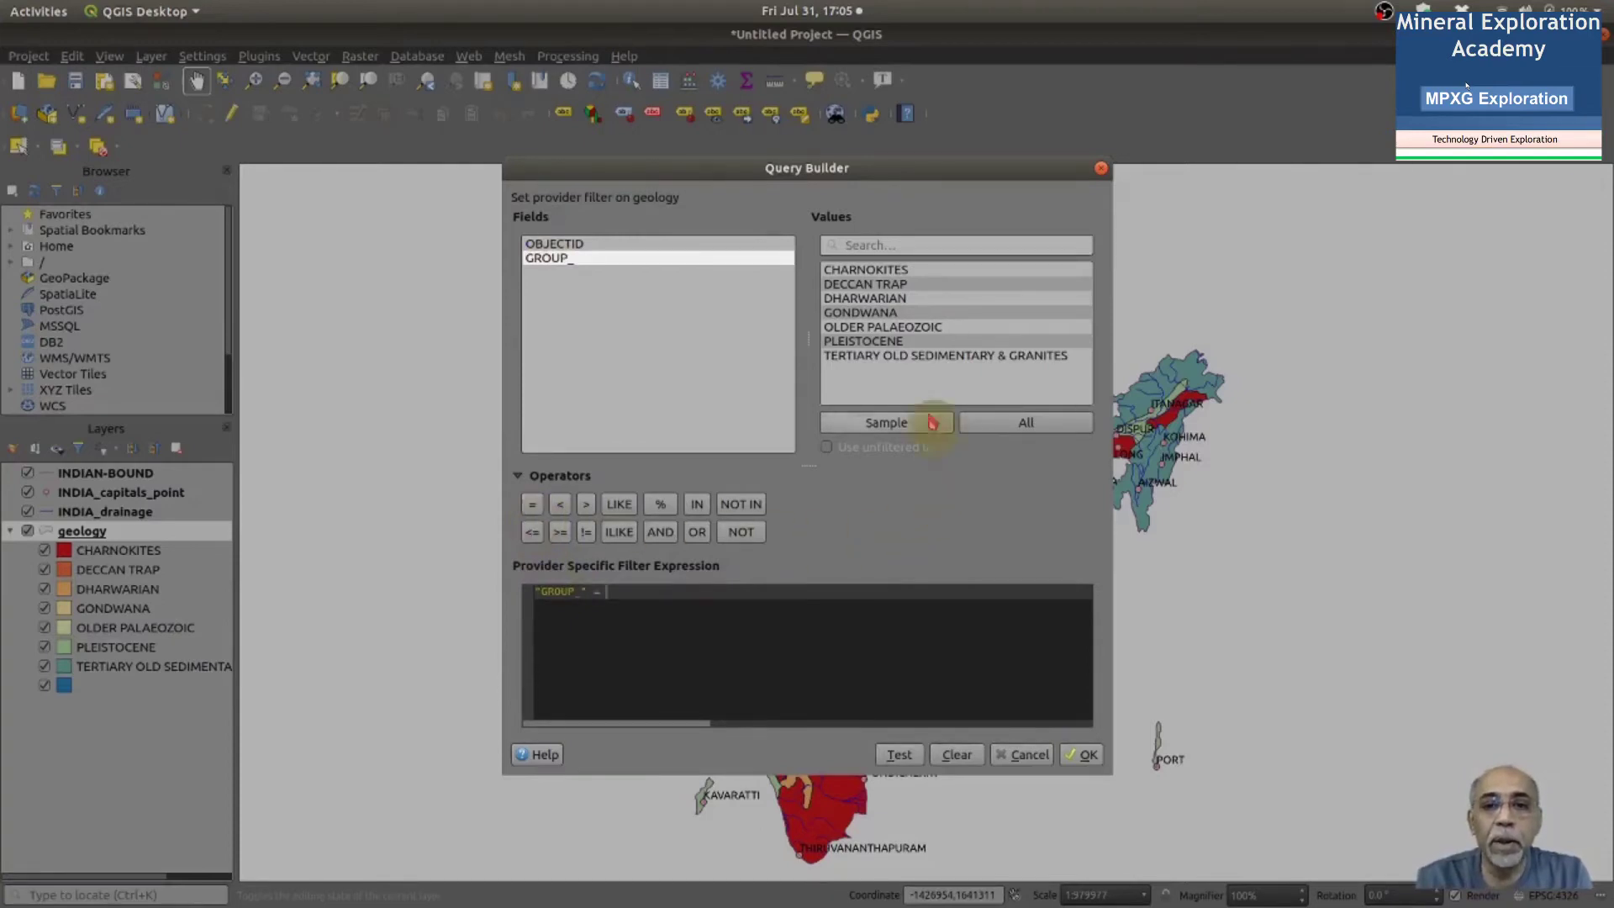
click(874, 314)
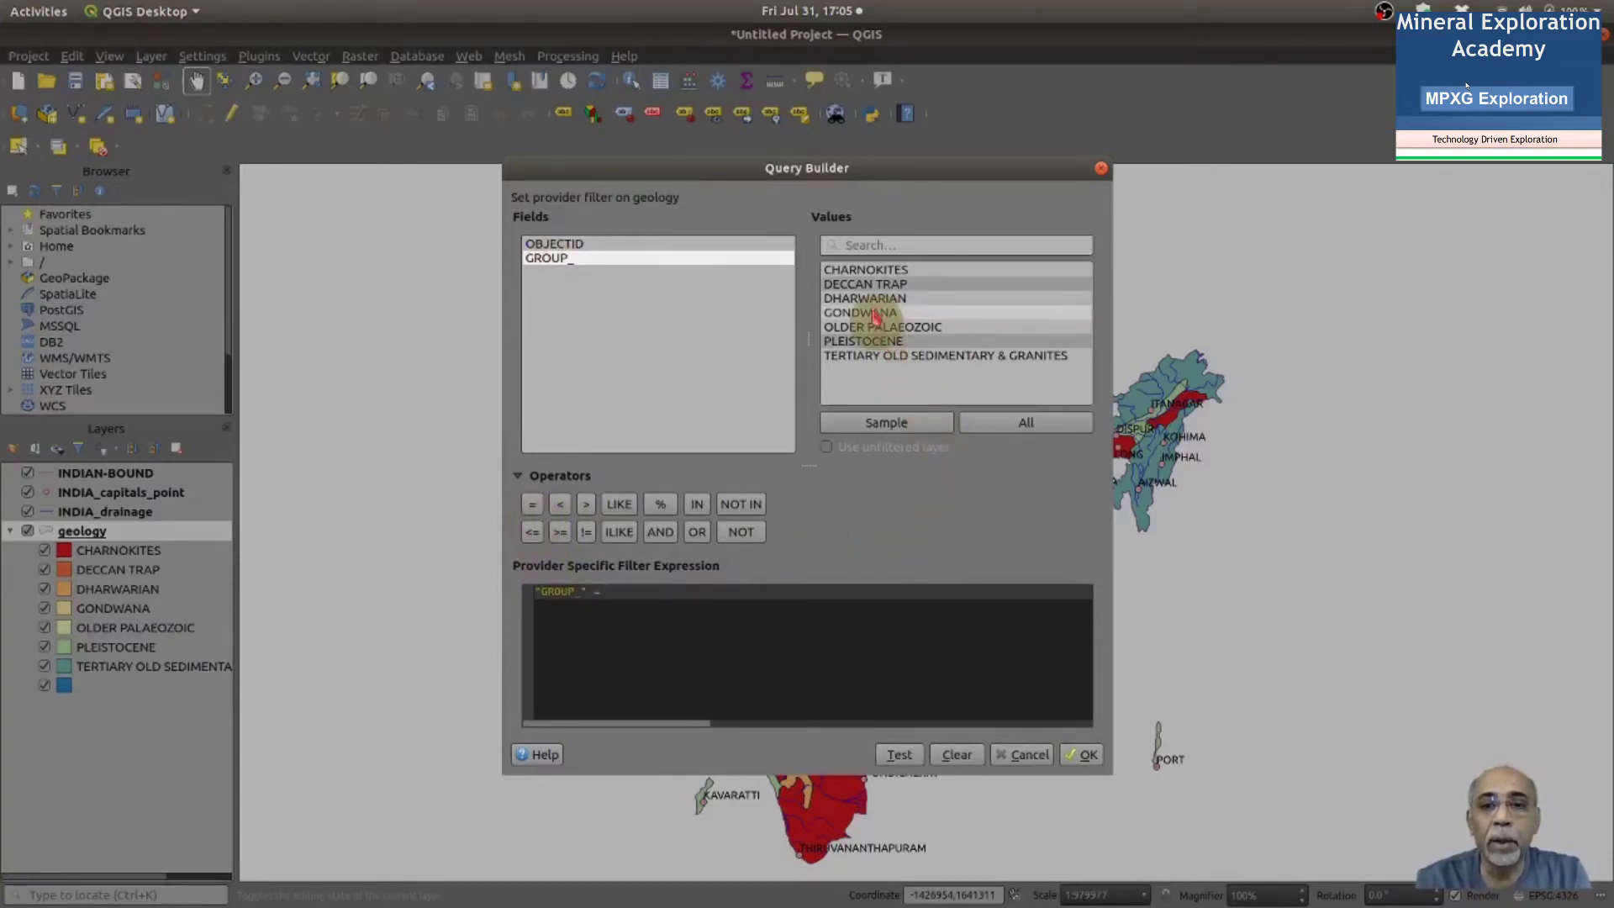
double_click(875, 314)
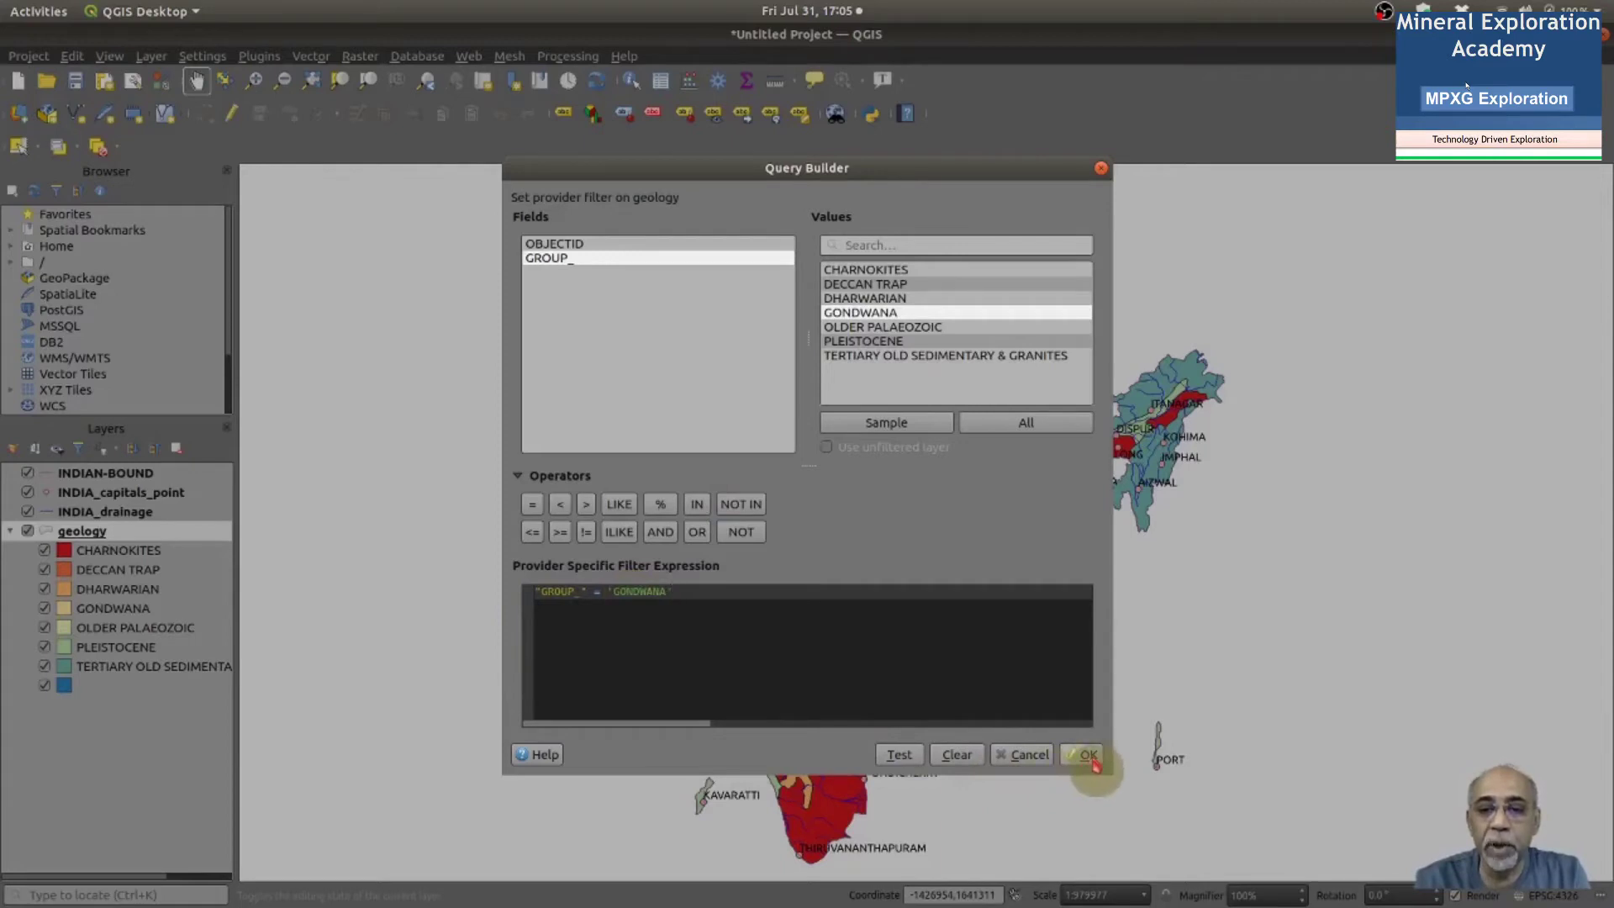
click(544, 612)
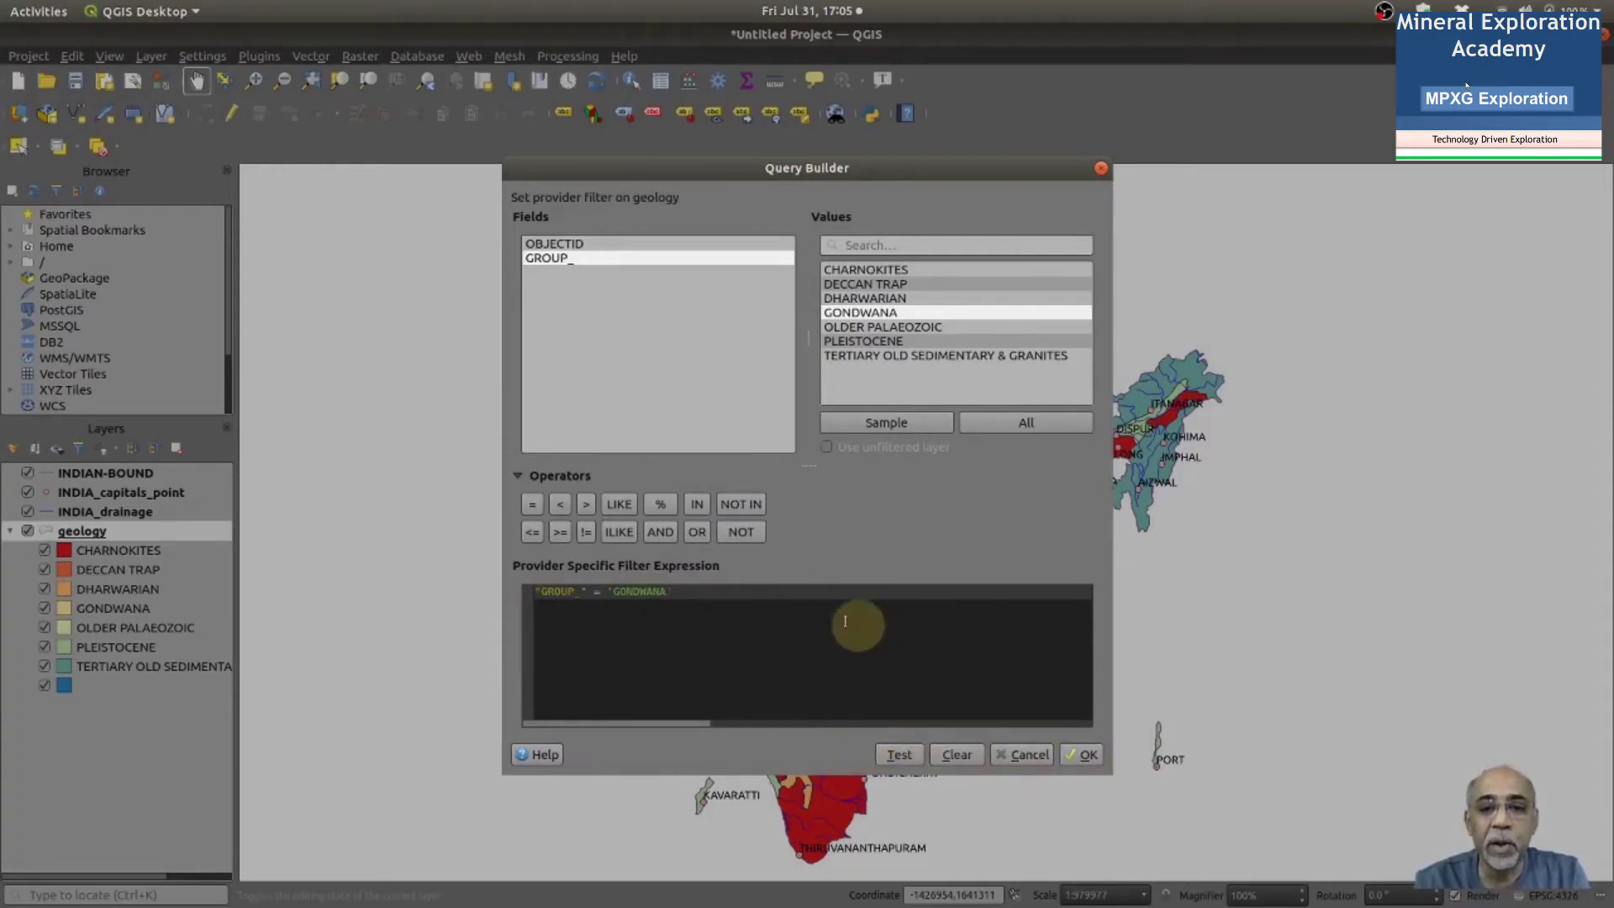
Test the GONDWANA filter expression and apply it to the geology layer
click(898, 757)
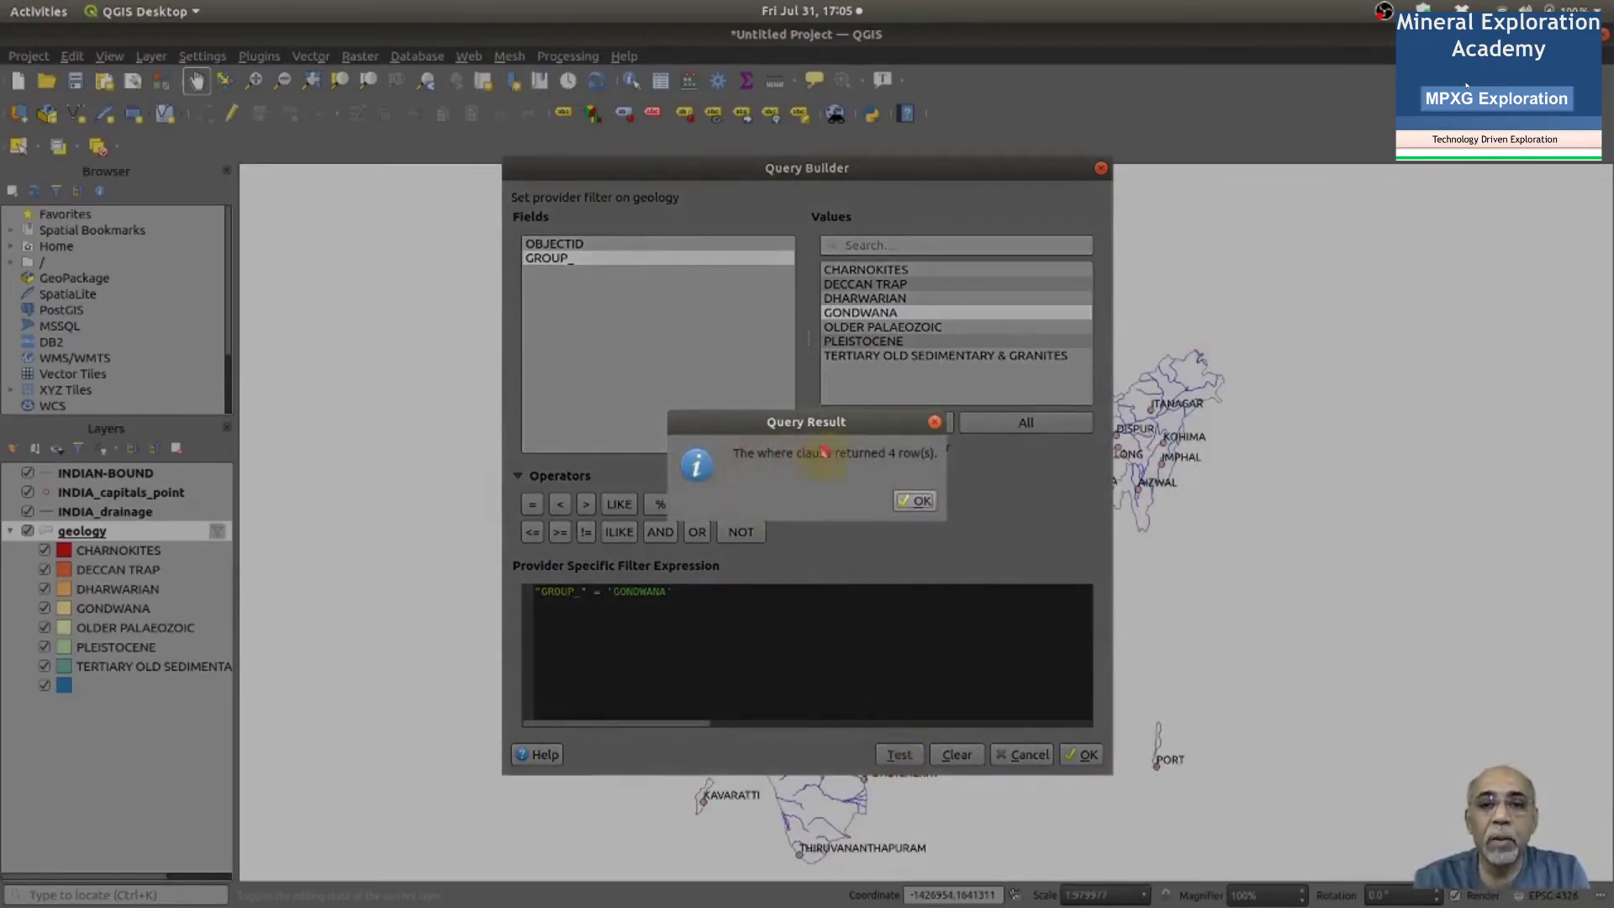
click(922, 504)
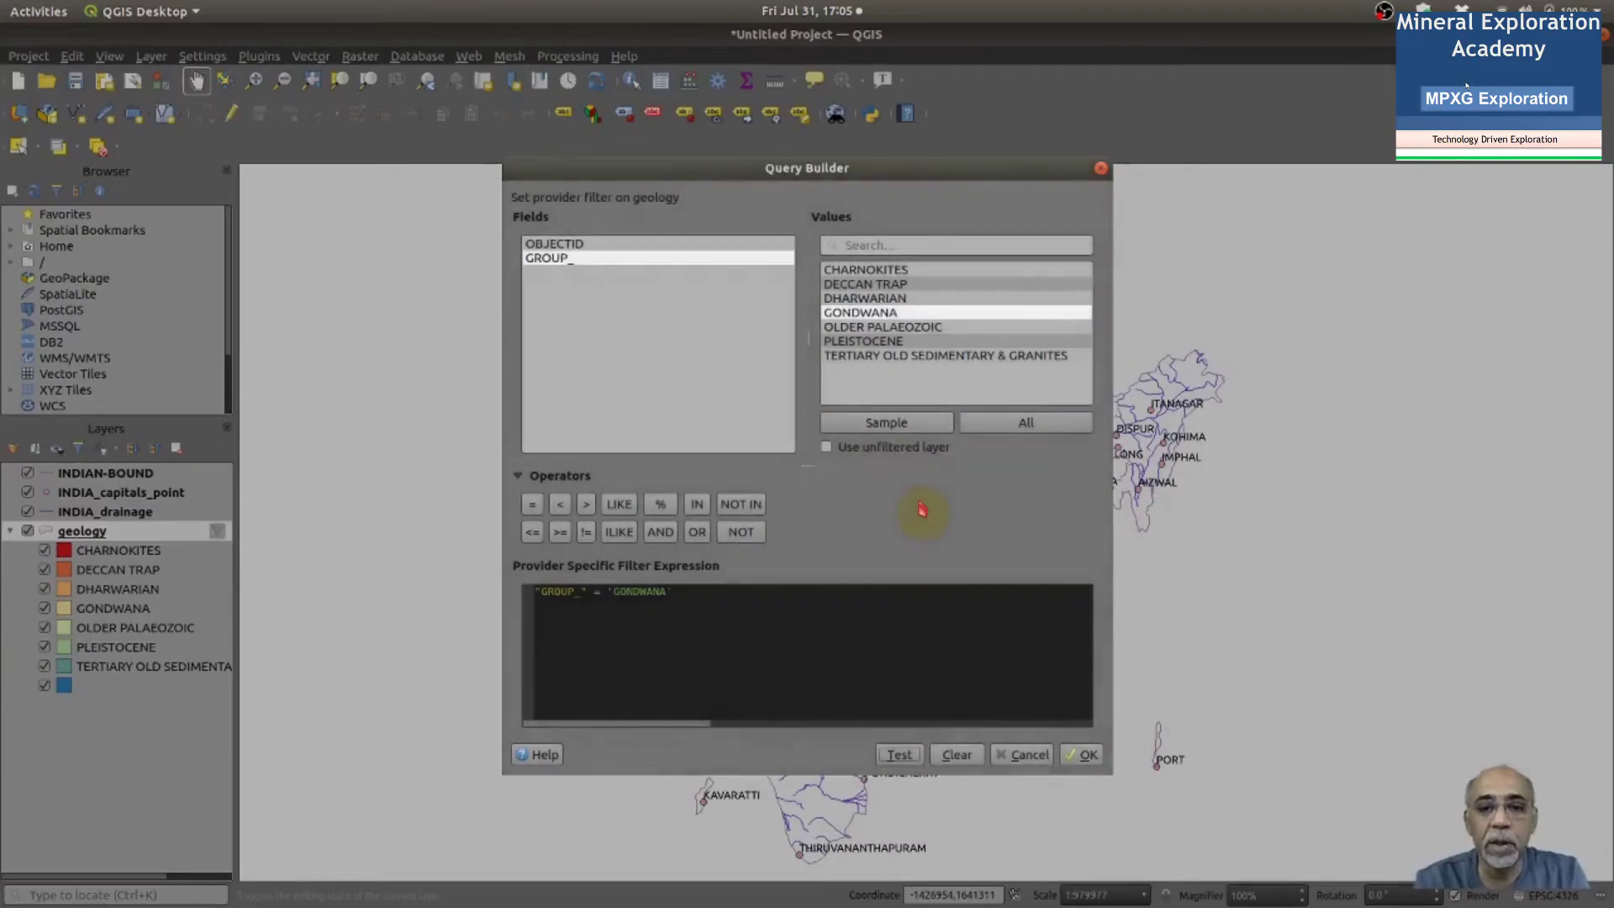
click(1089, 759)
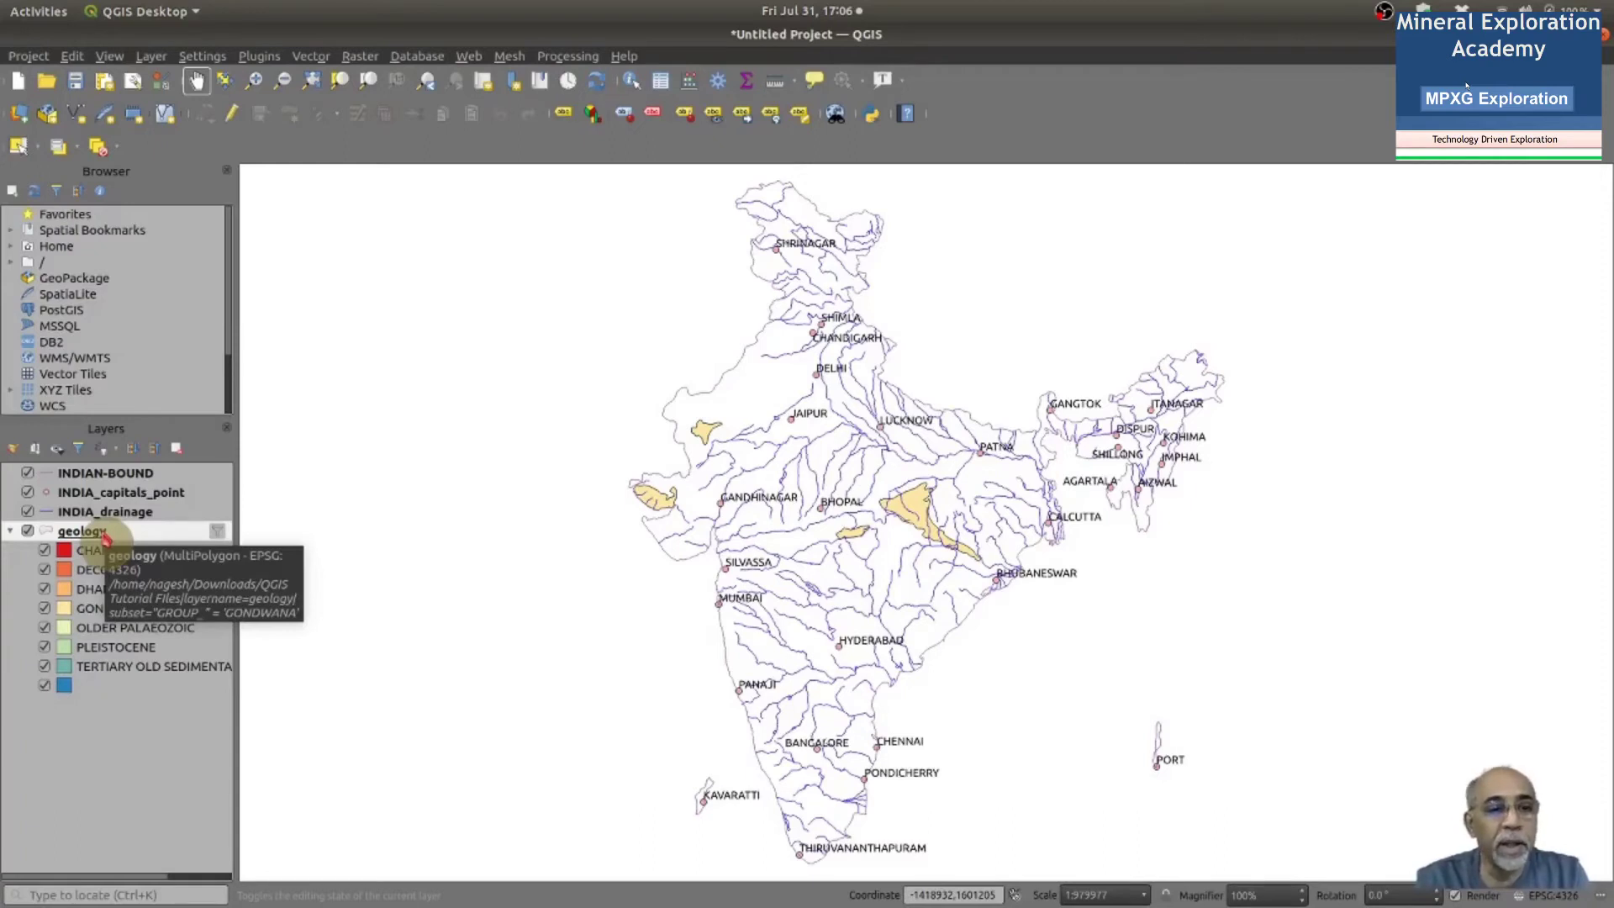
Rename the filtered geology layer as Gondwana
right_click(104, 536)
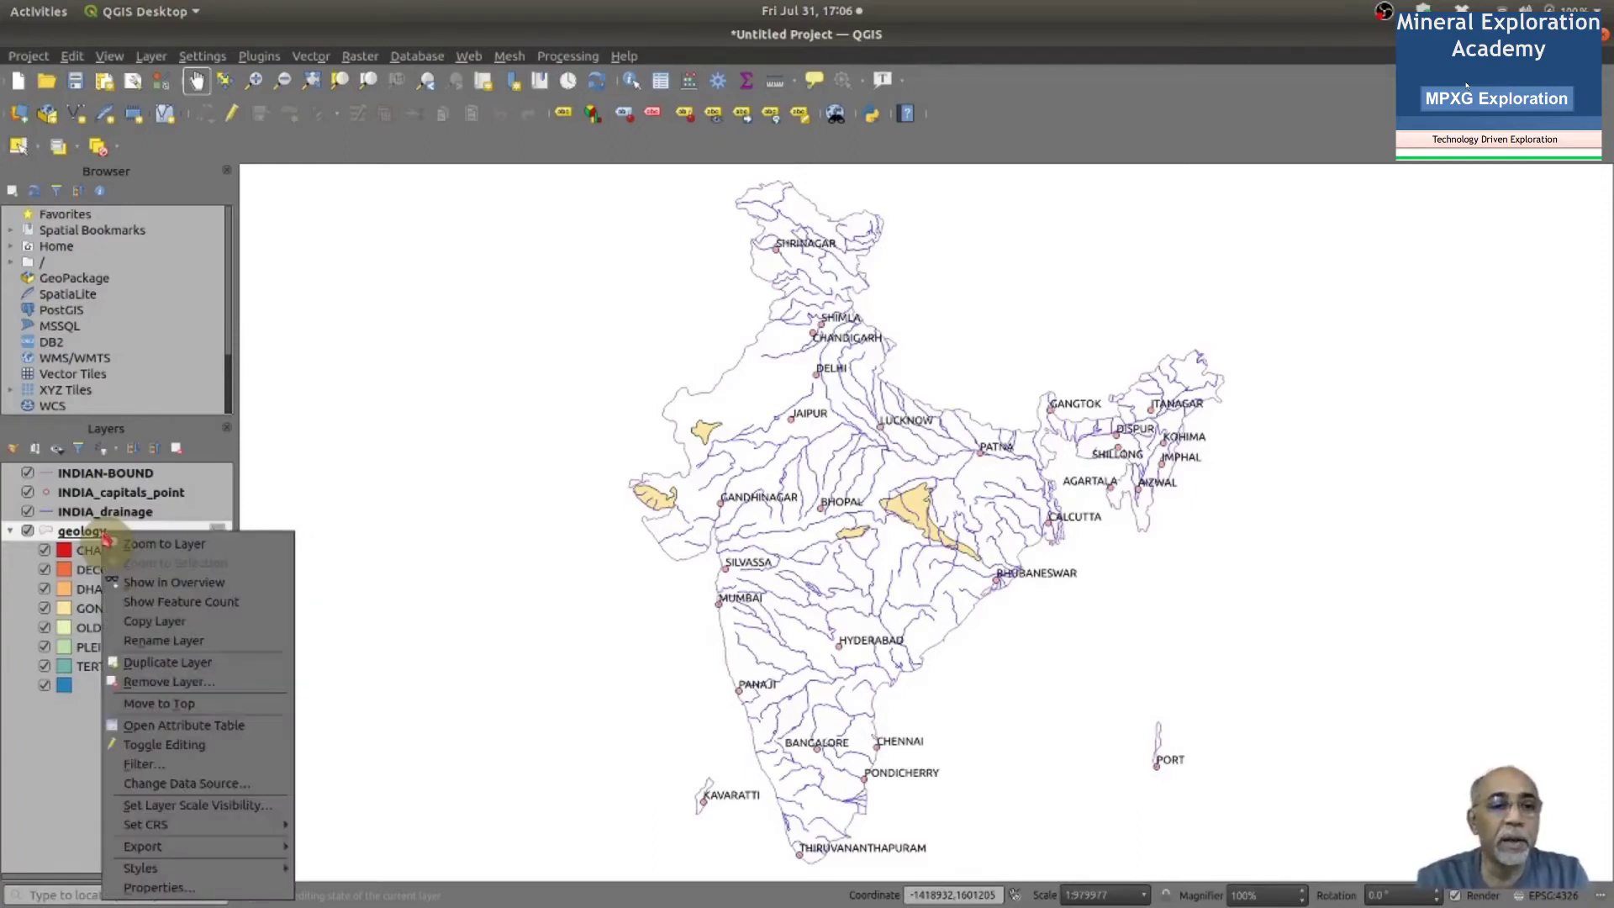
click(196, 644)
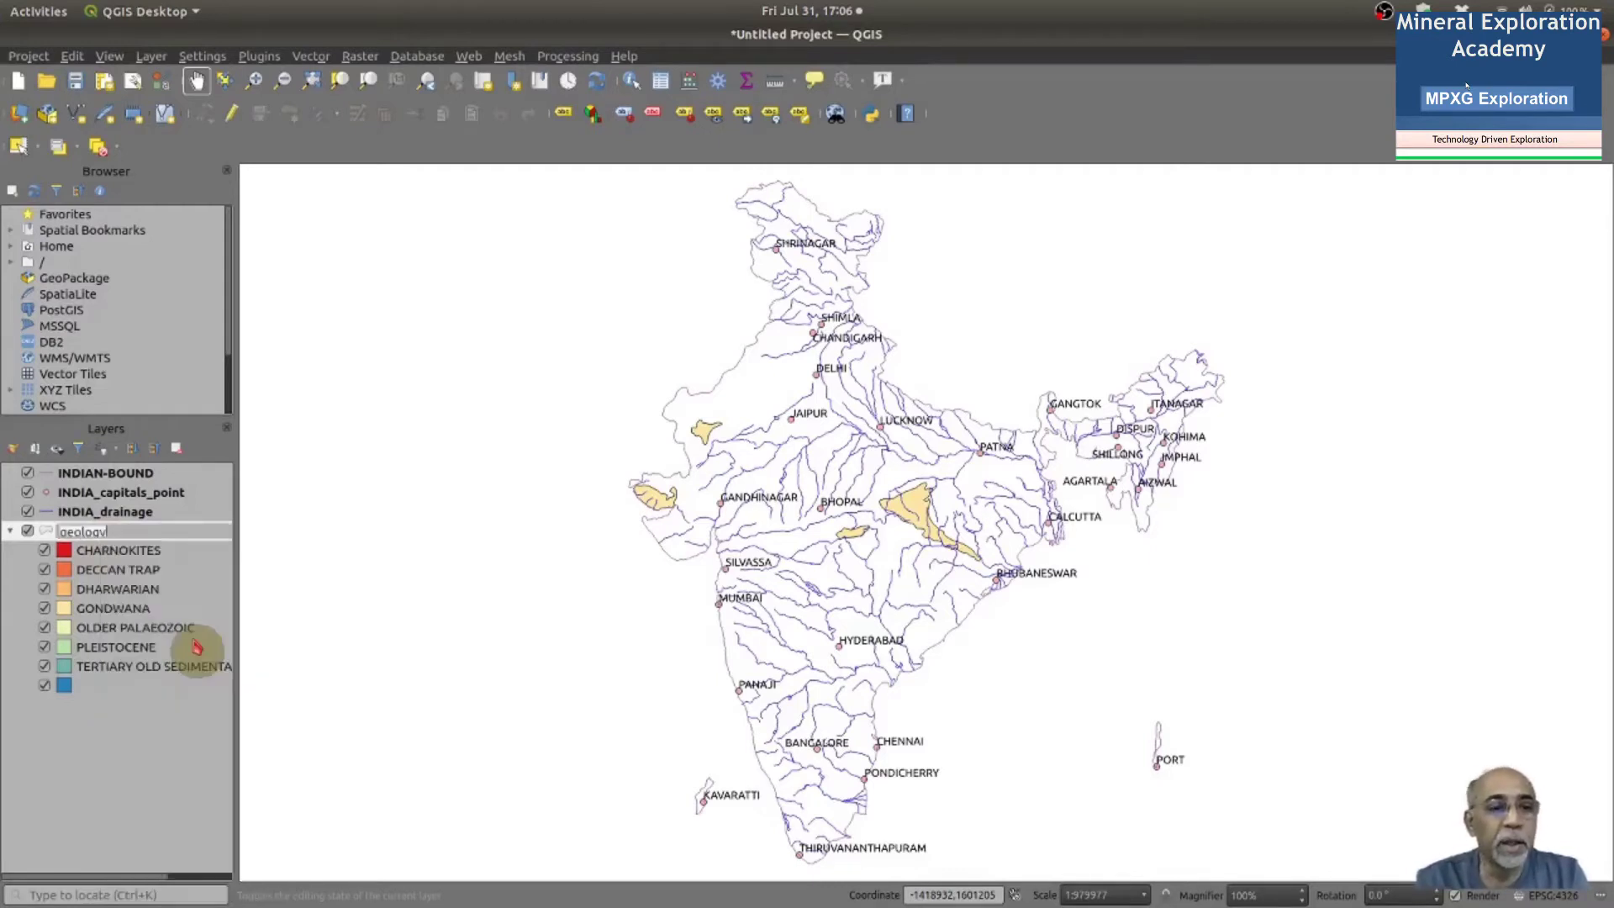
text(GOndwana)
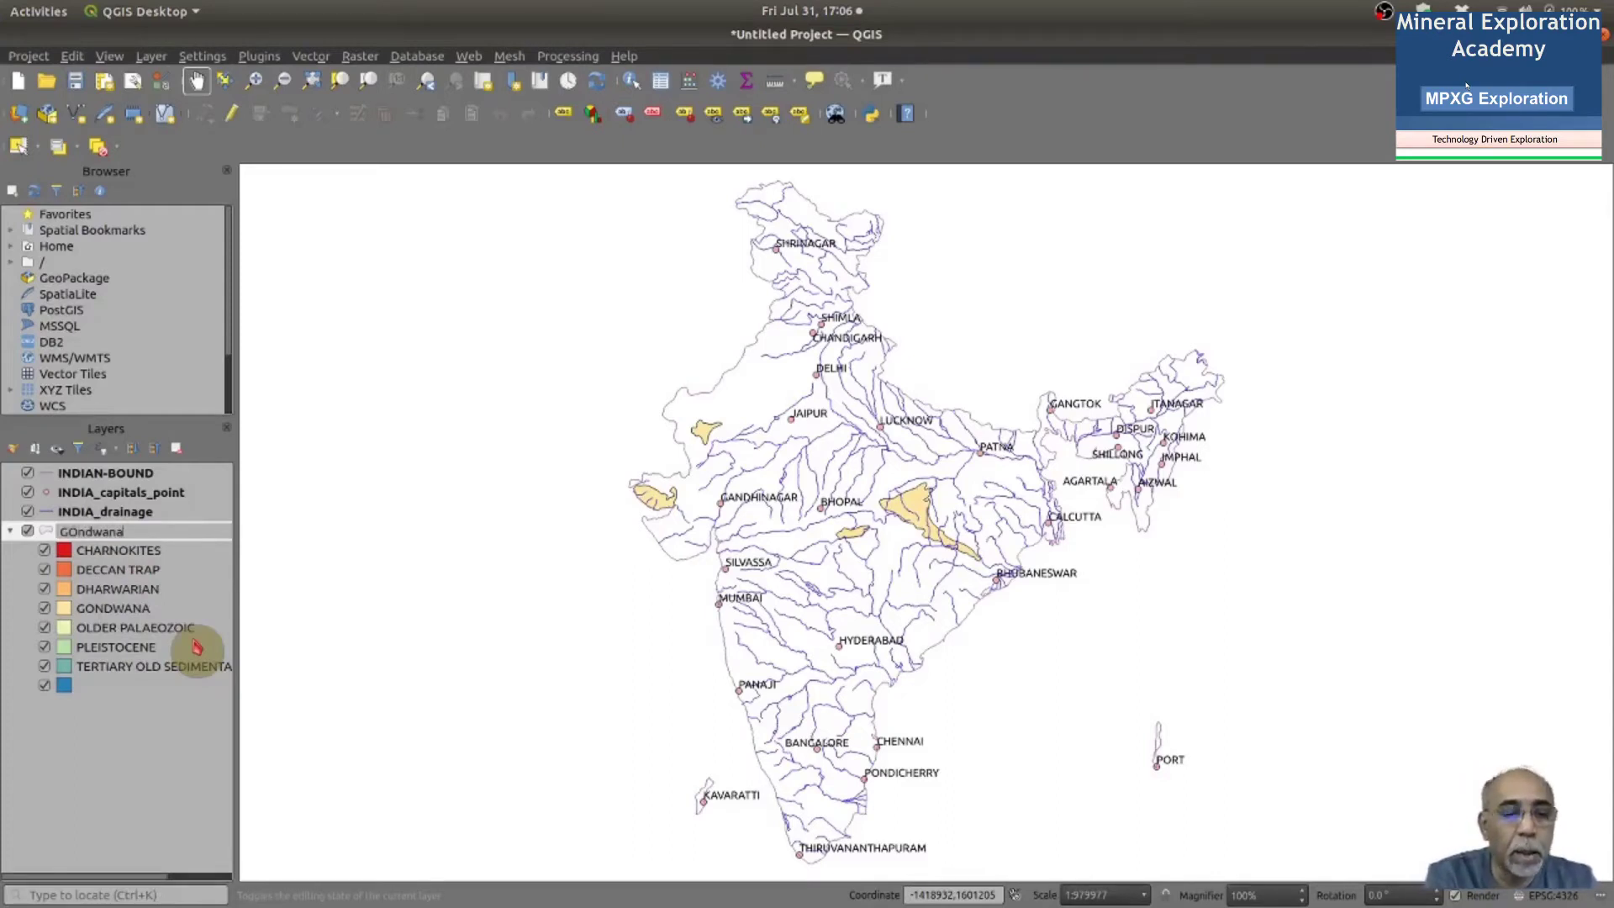
key(BackSpace)
key(BackSpace)
key(BackSpace)
key(BackSpace)
key(BackSpace)
key(BackSpace)
key(BackSpace)
text(ondwana)
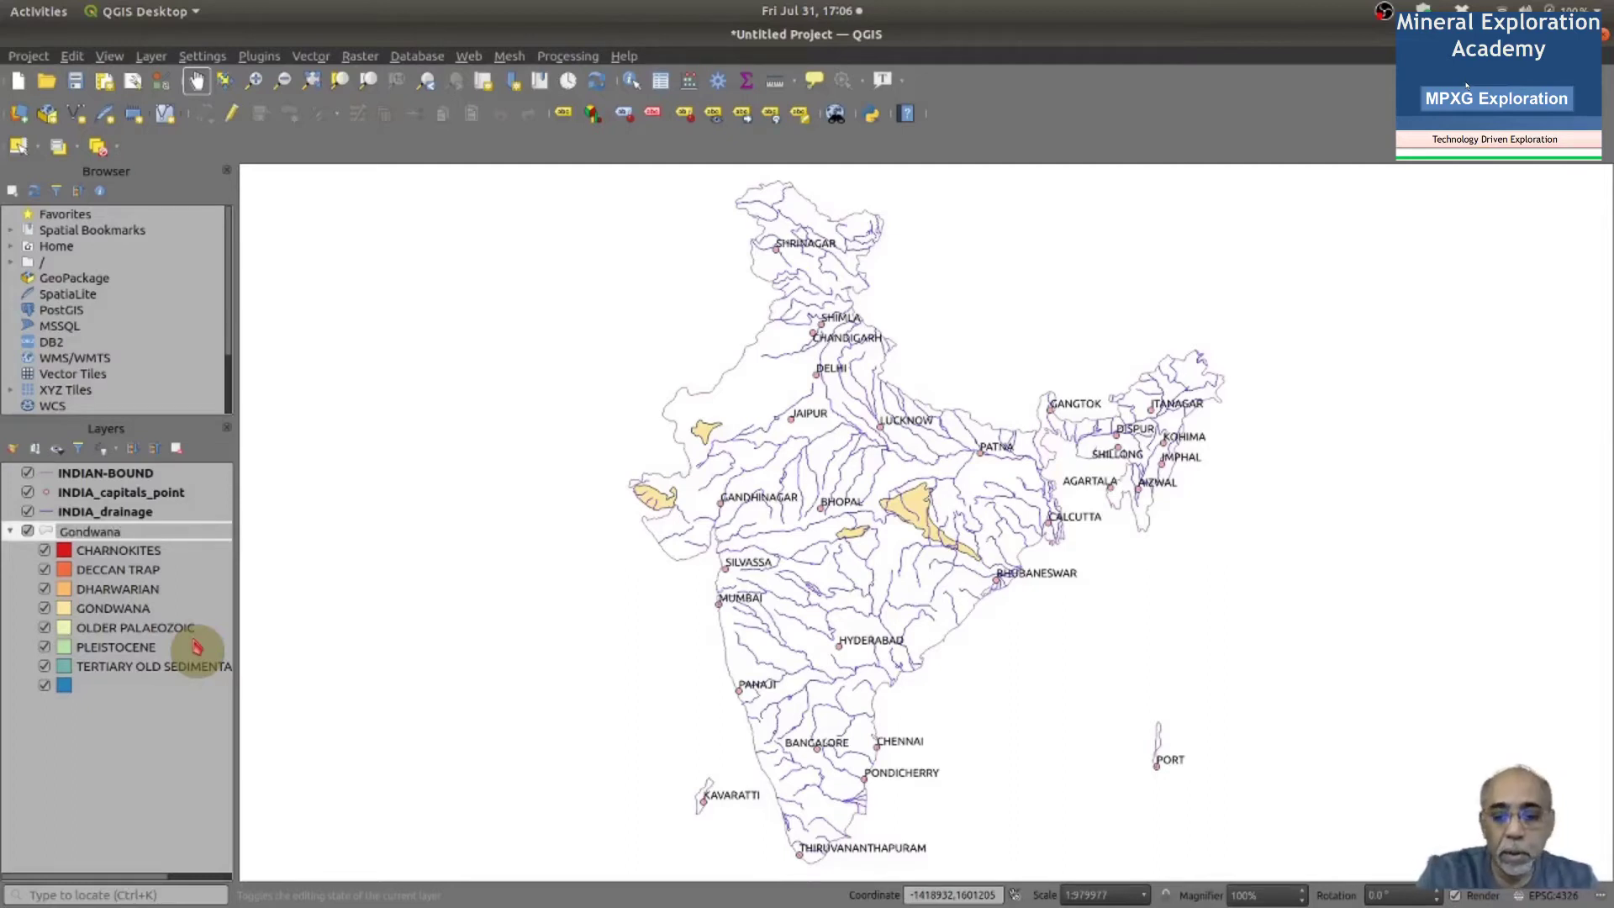
key(Return)
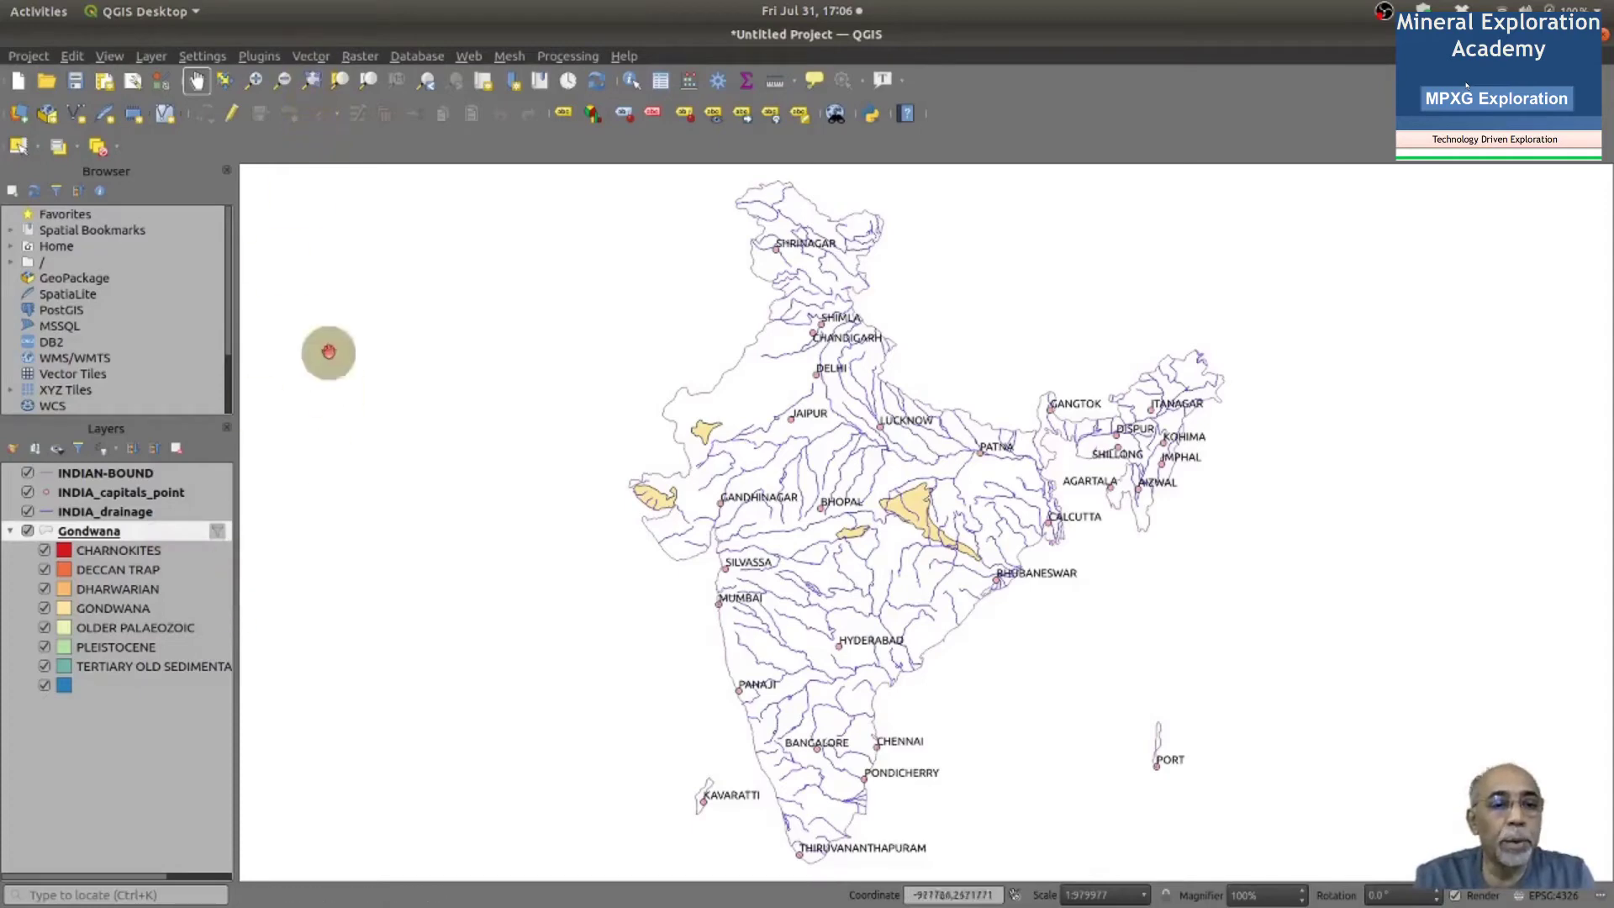
Buffer the Gondwana layer by a distance of 800000 with 5 segments, round caps and joins, into a temporary layer
click(317, 59)
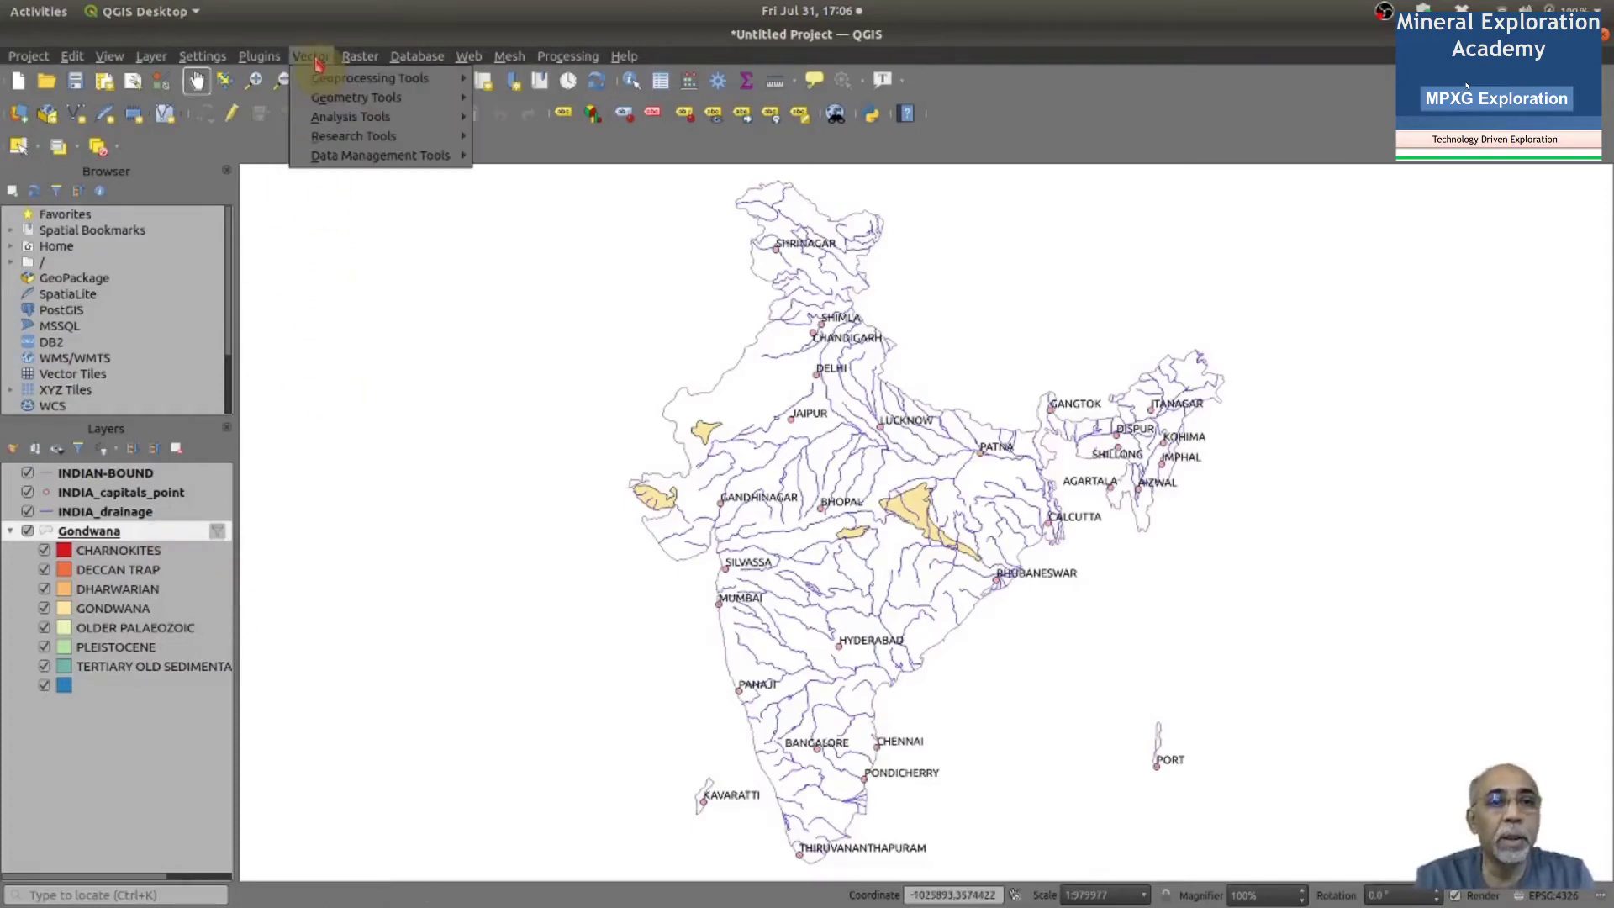
mouse_move(324, 78)
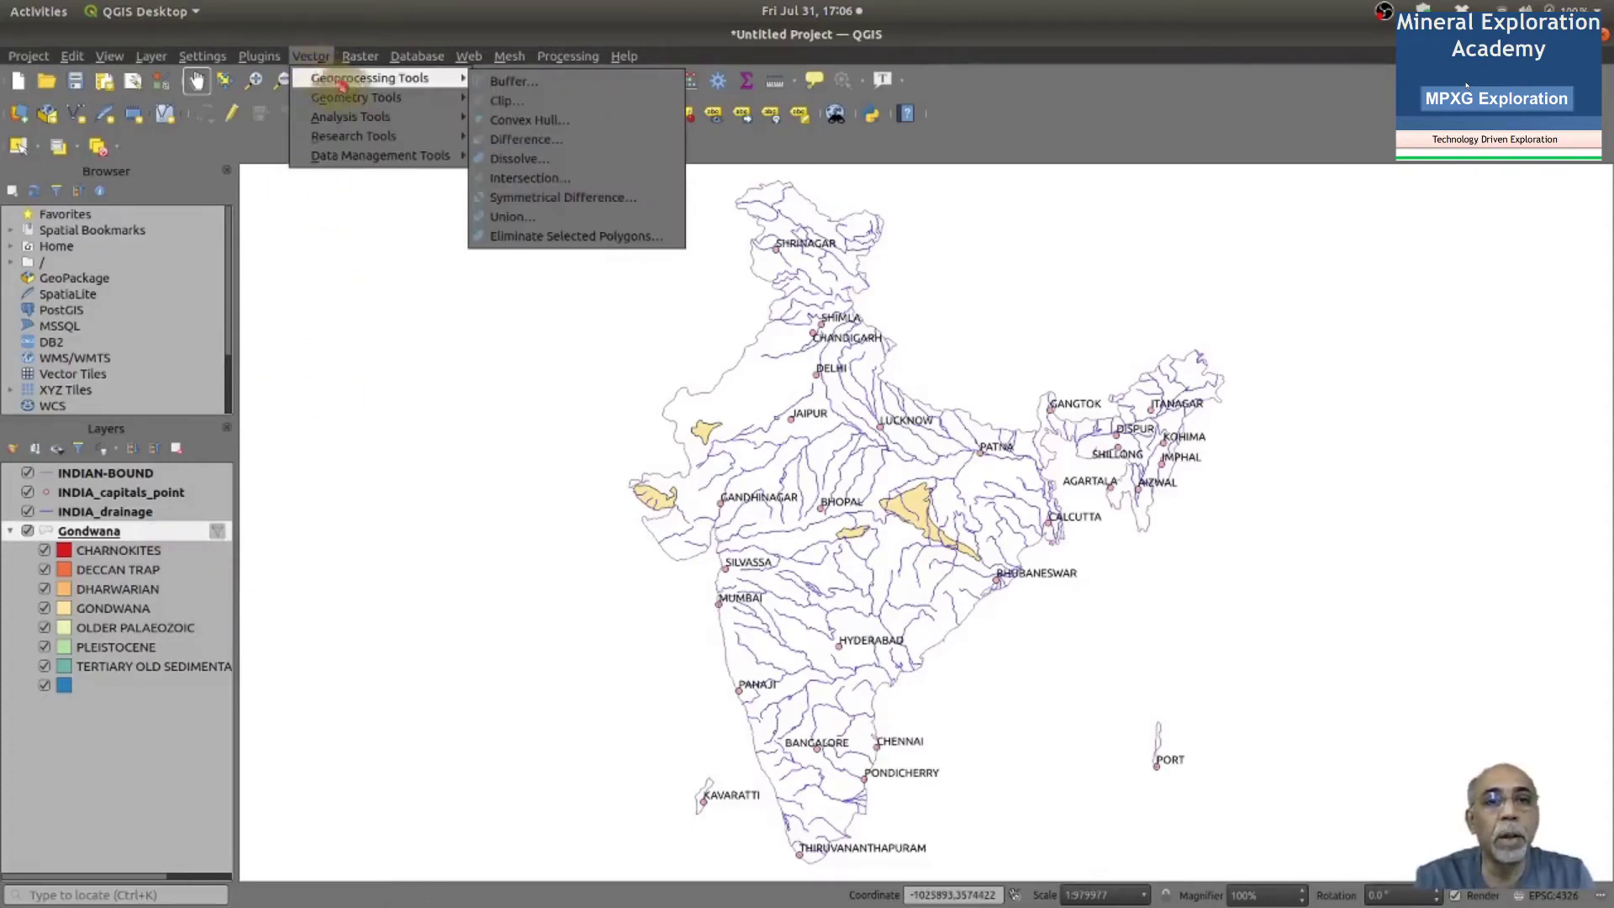
click(513, 81)
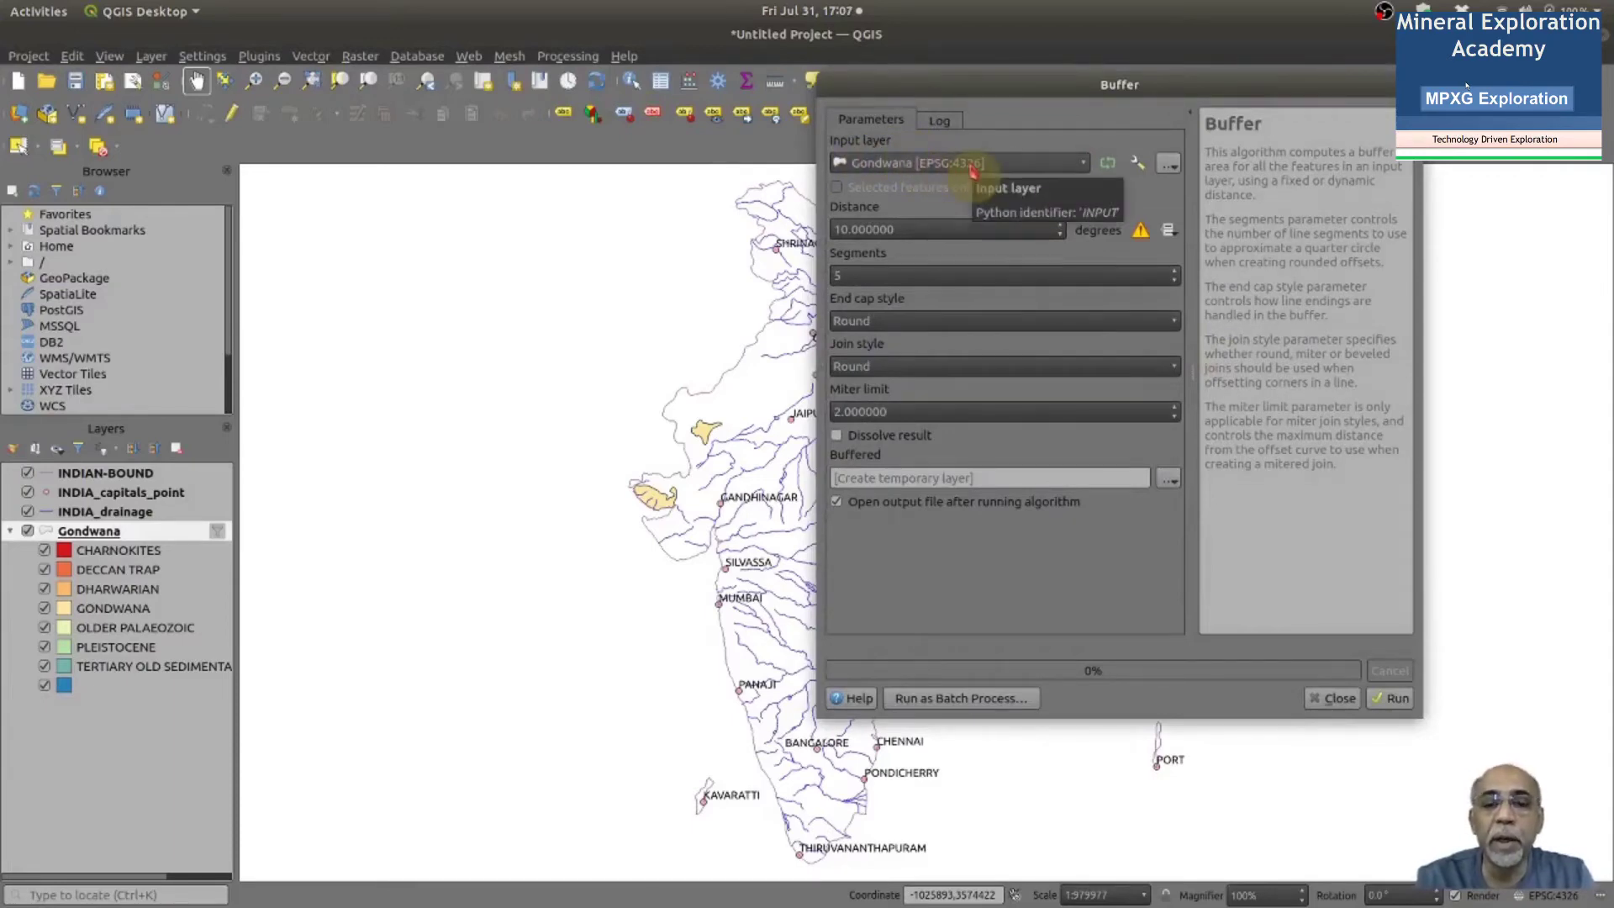
drag(905, 228, 817, 240)
text(800)
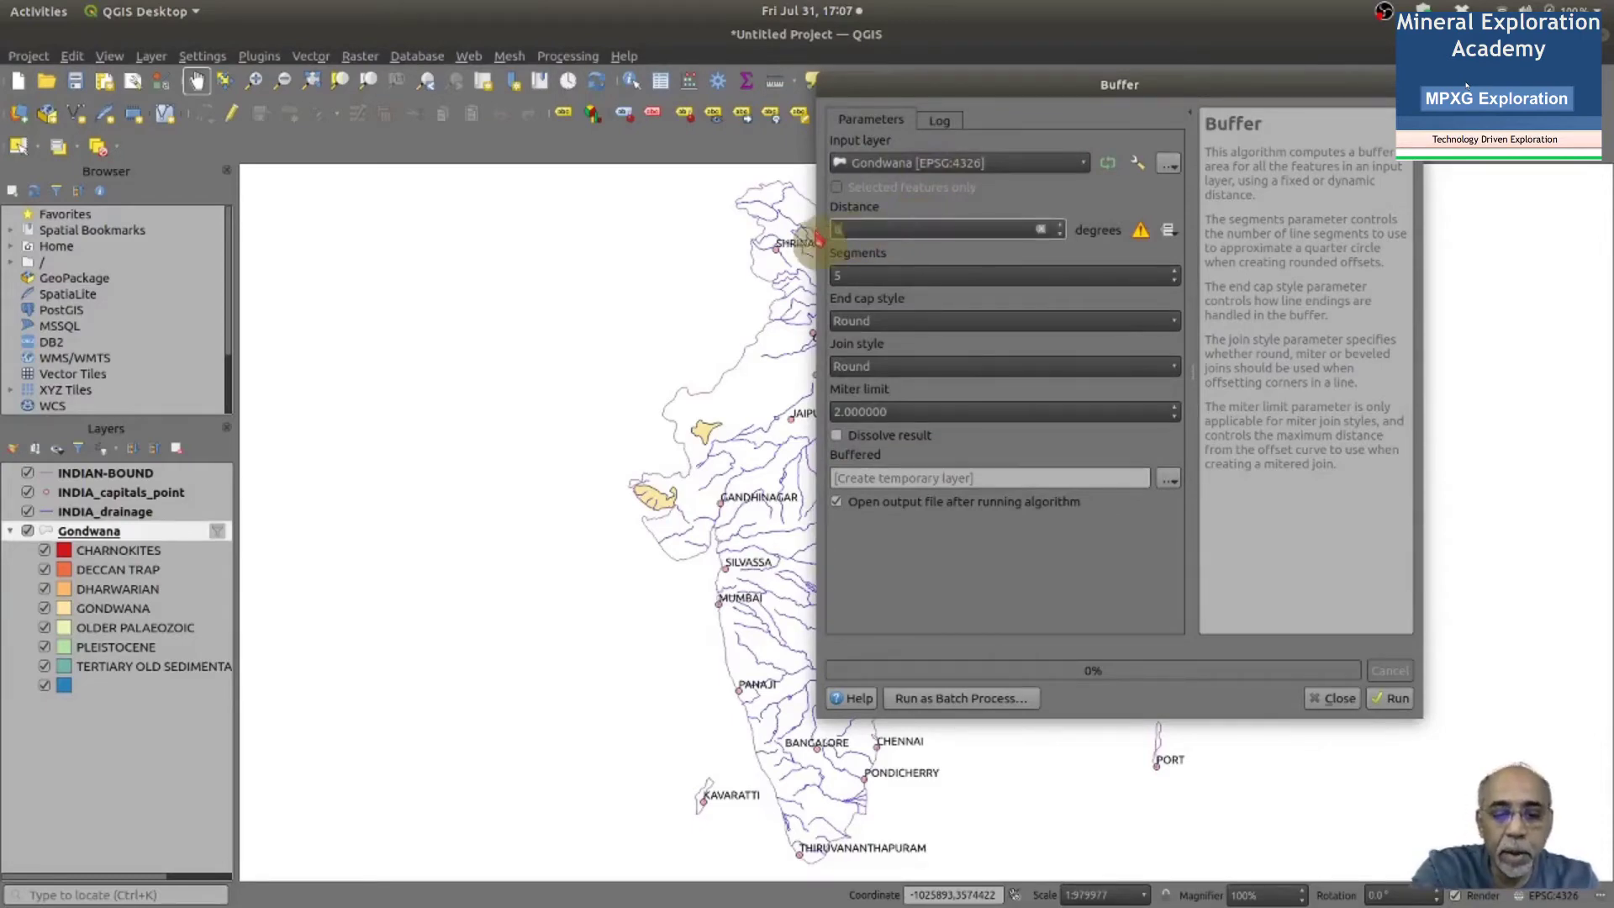
text(000)
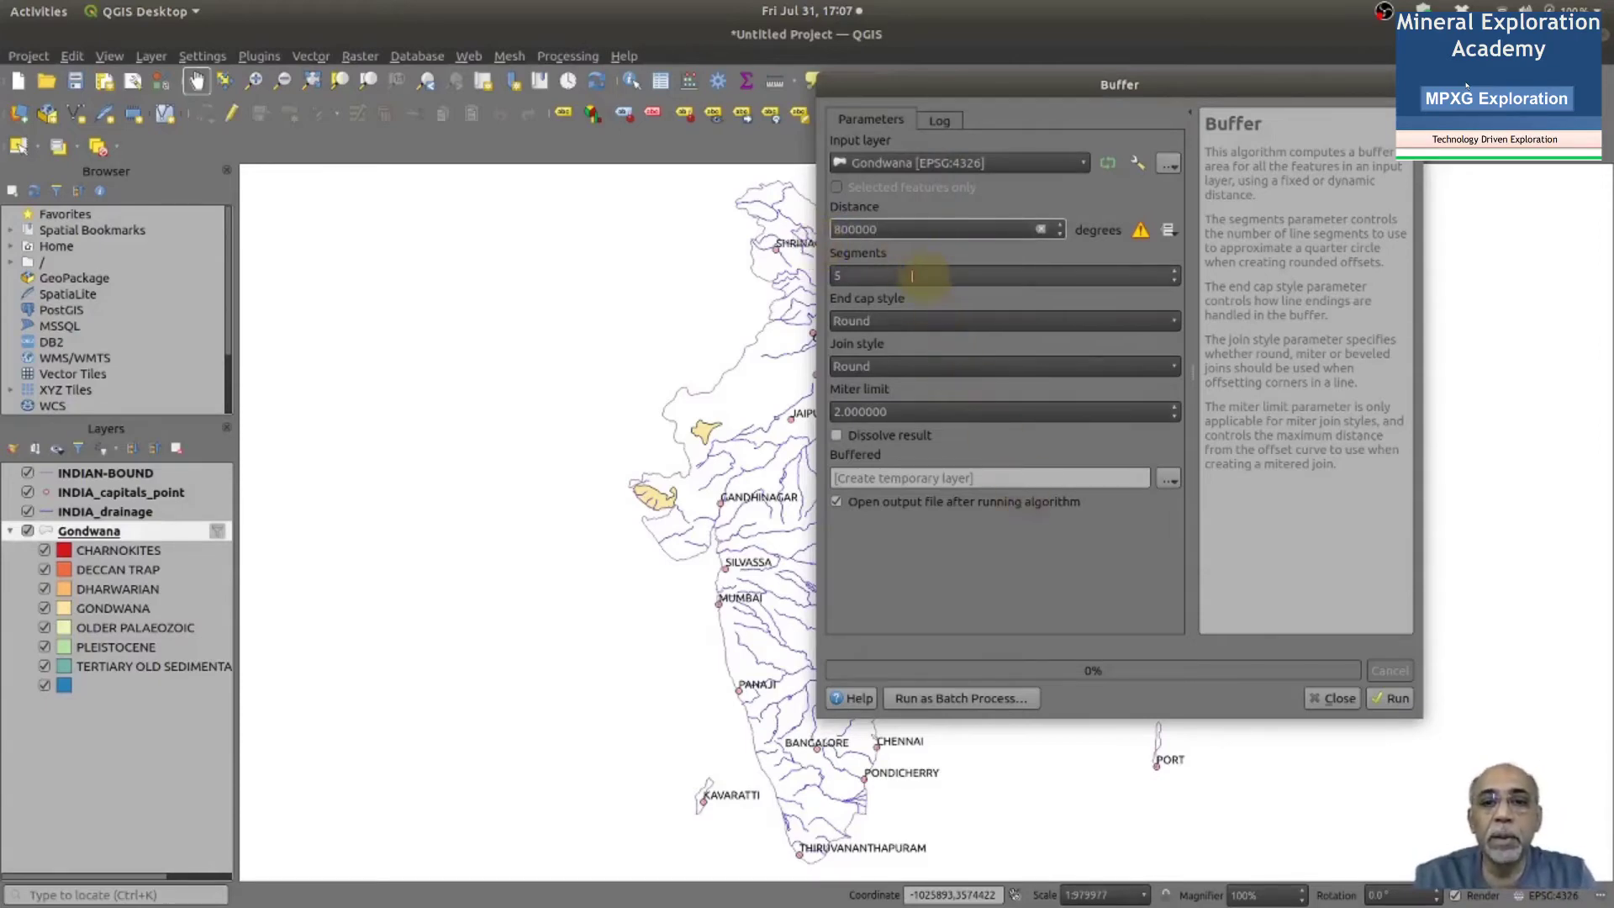
click(922, 476)
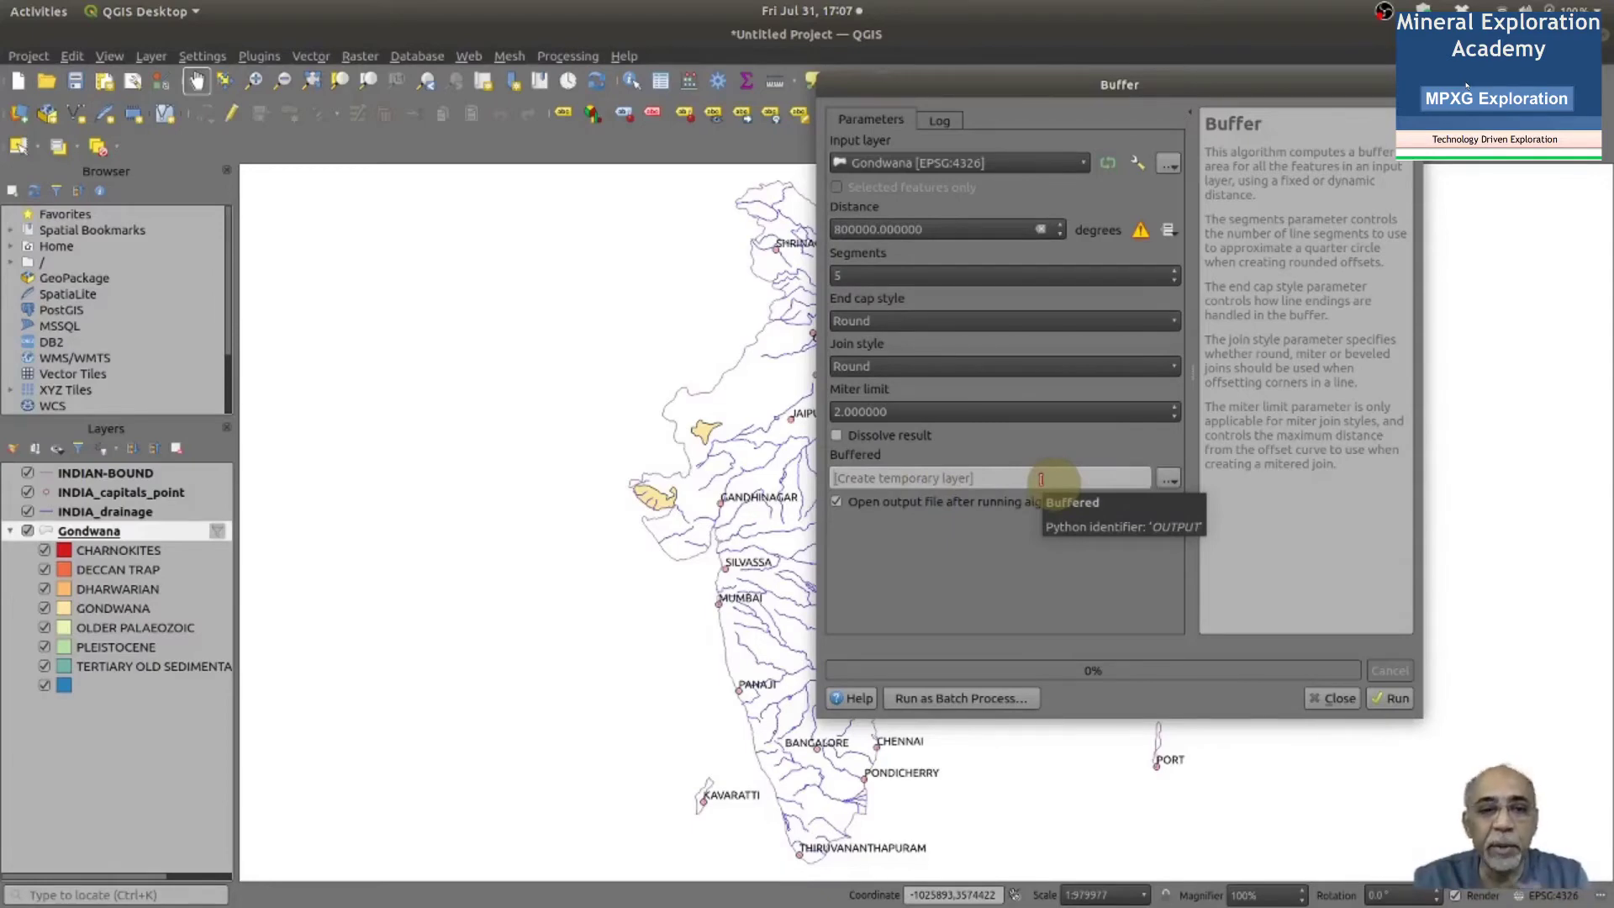
click(1397, 699)
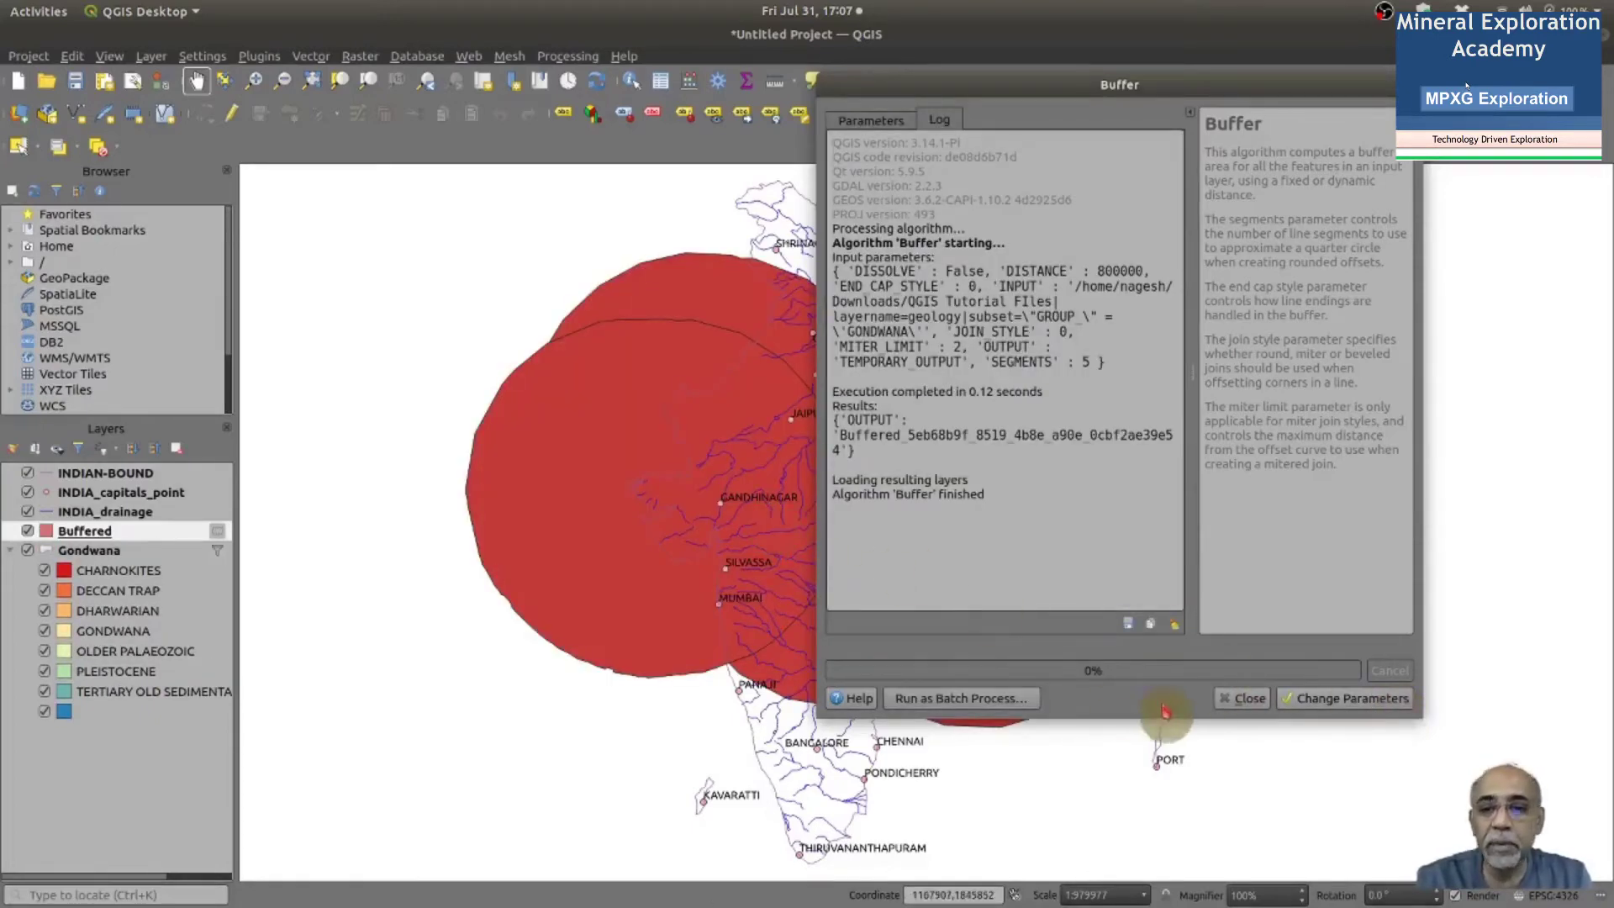
click(1248, 699)
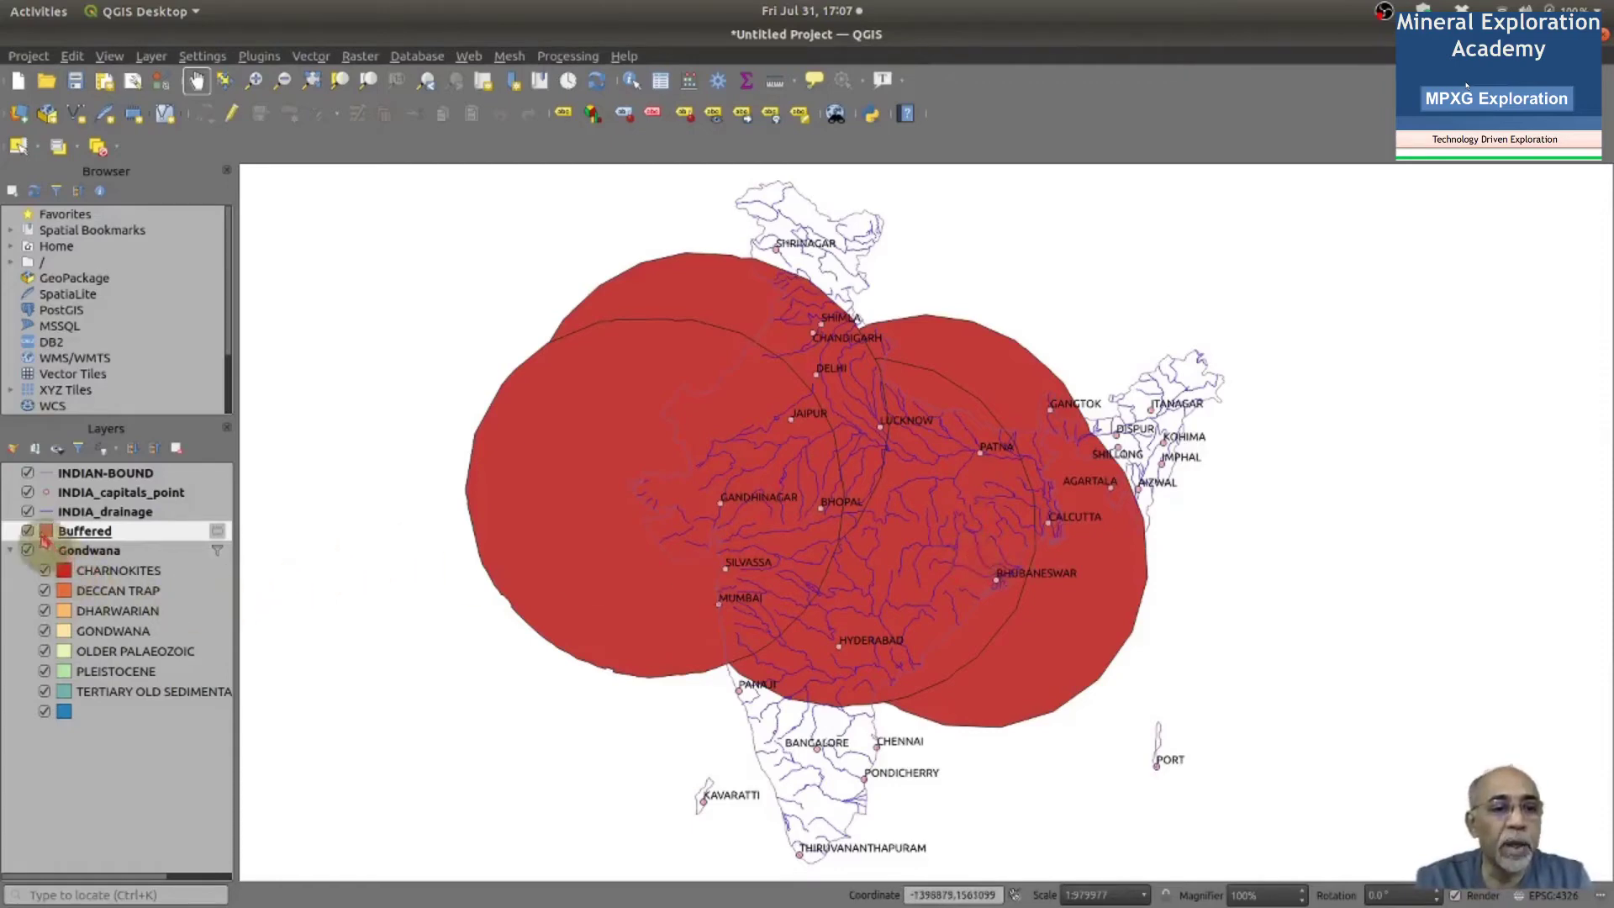
Rename the new buffer layer as 800KMGondBuff
right_click(114, 538)
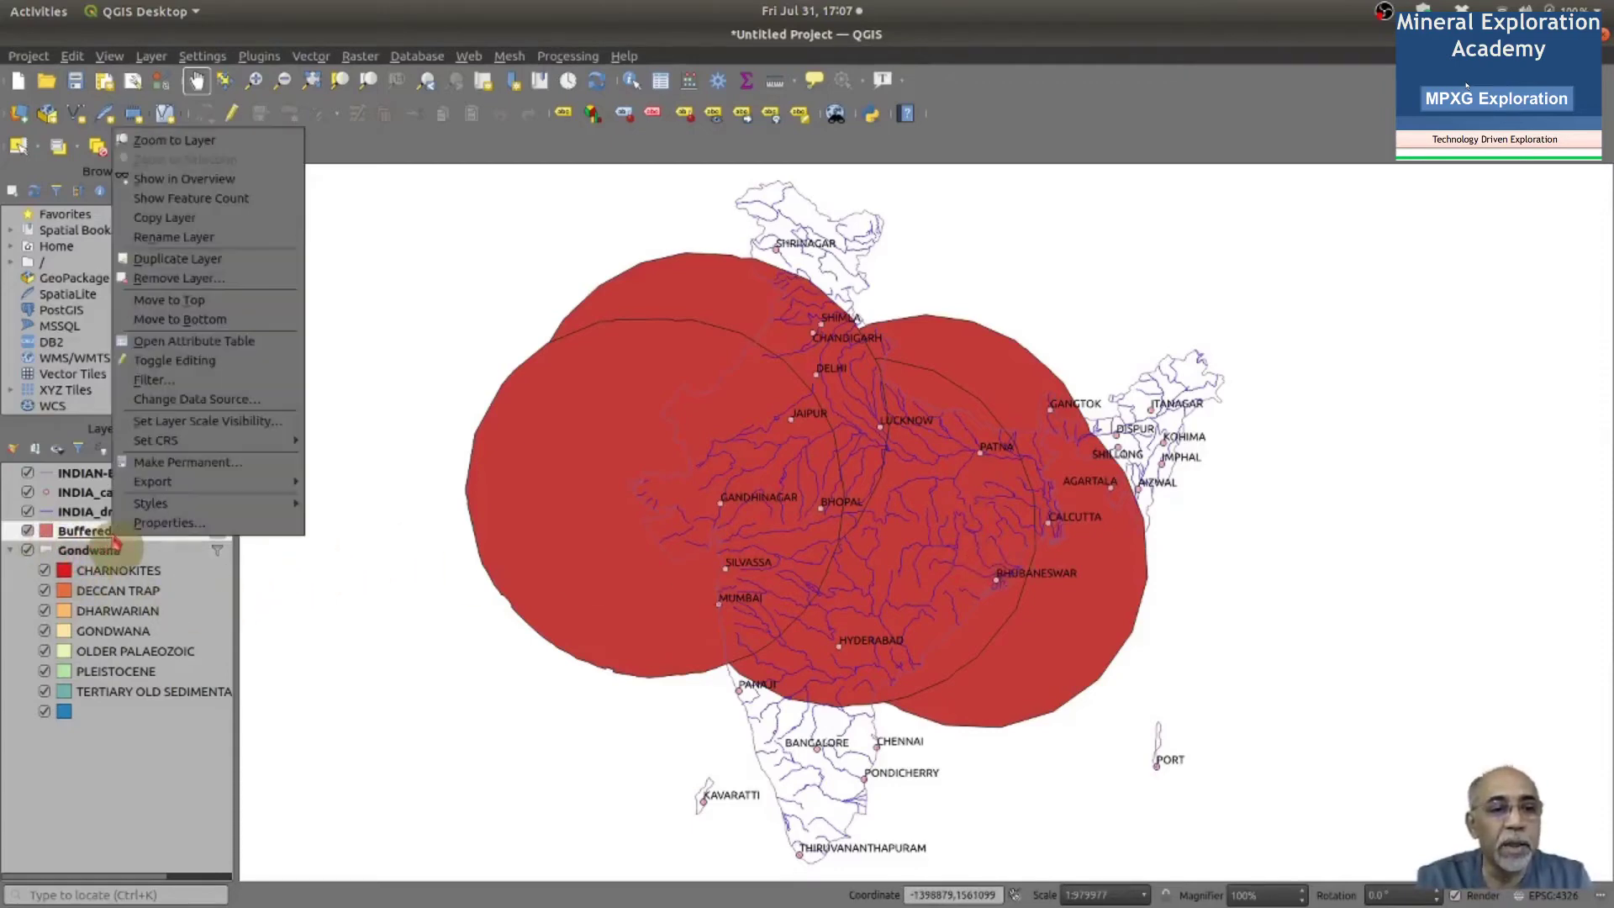
click(179, 240)
text(800KMGondBuff)
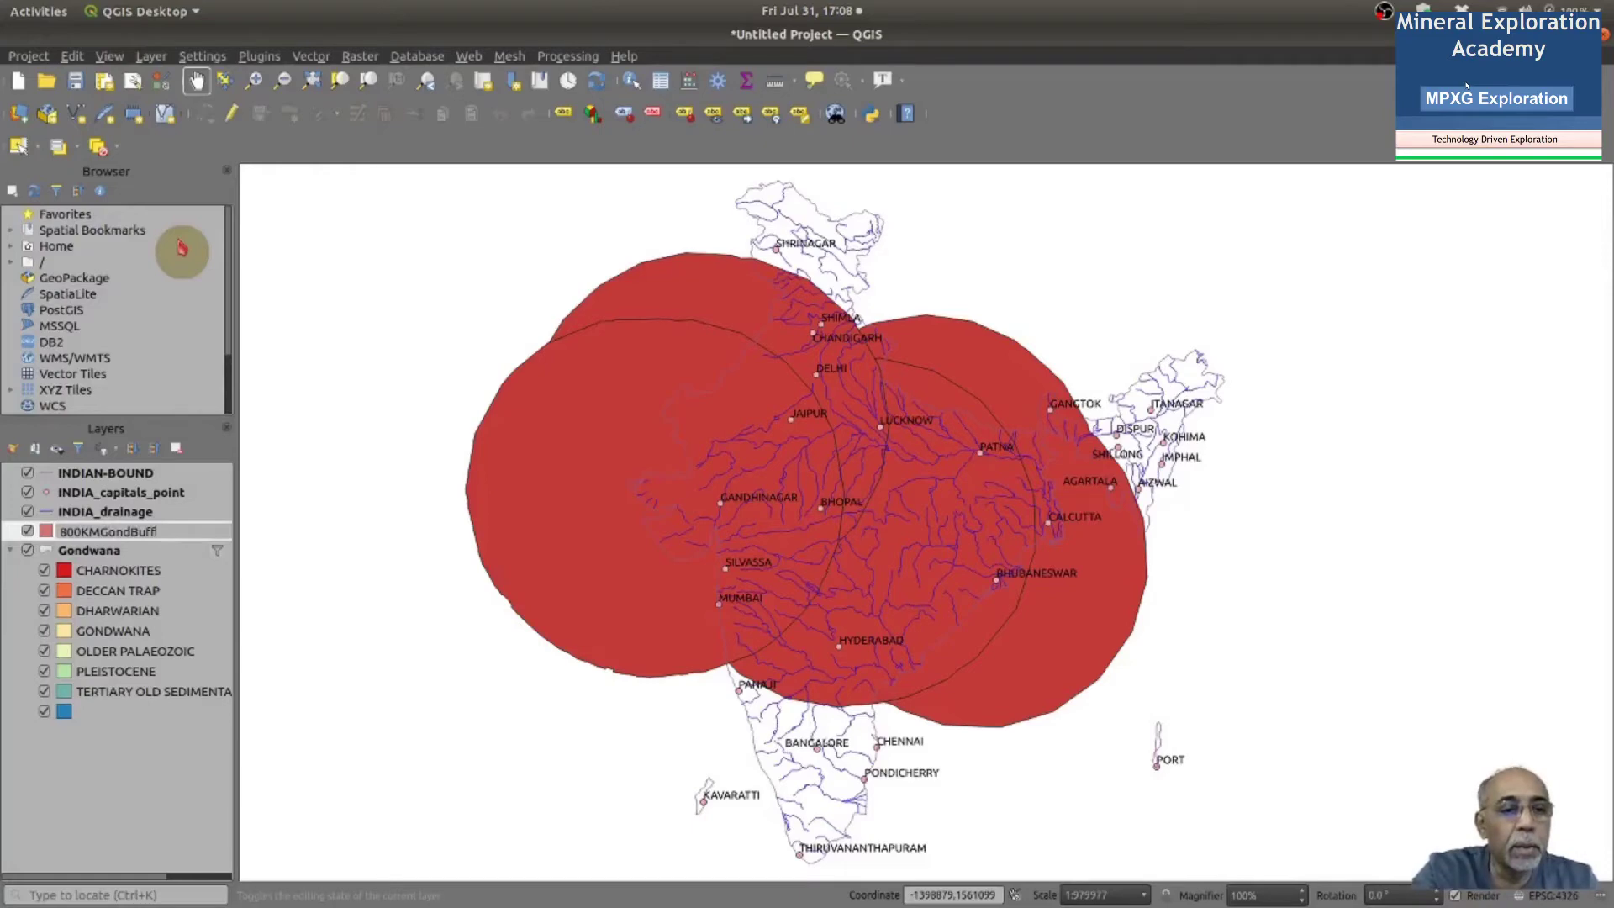
key(Return)
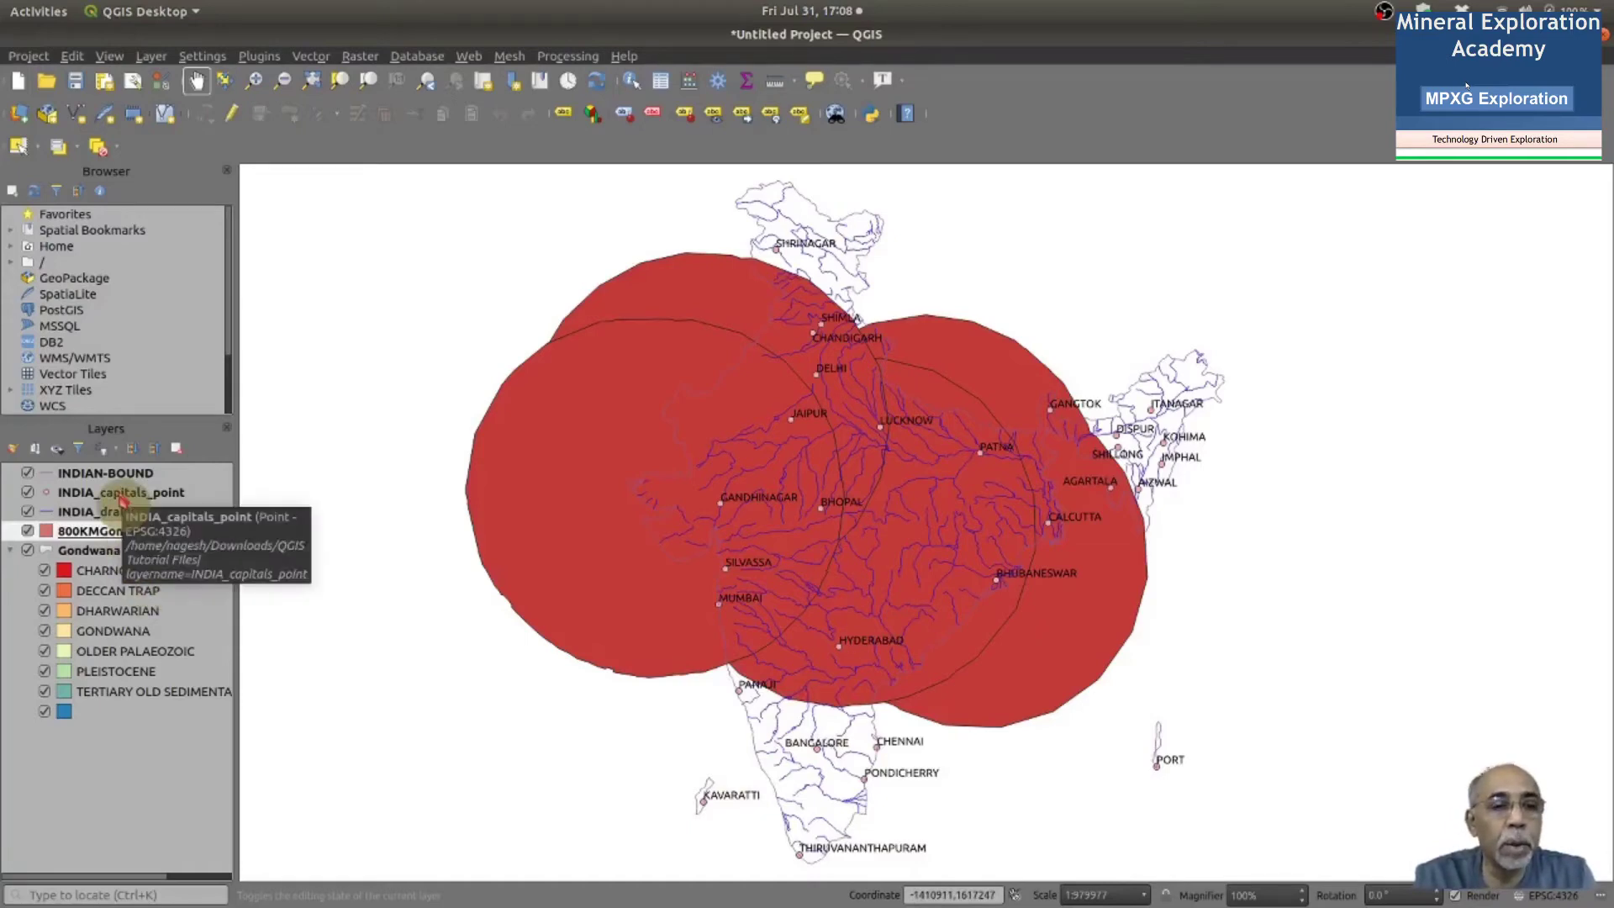
Run Difference with INDIA_capitals_point as input and 800KMGondBuff as overlay, creating a temporary layer
click(311, 59)
mouse_move(393, 85)
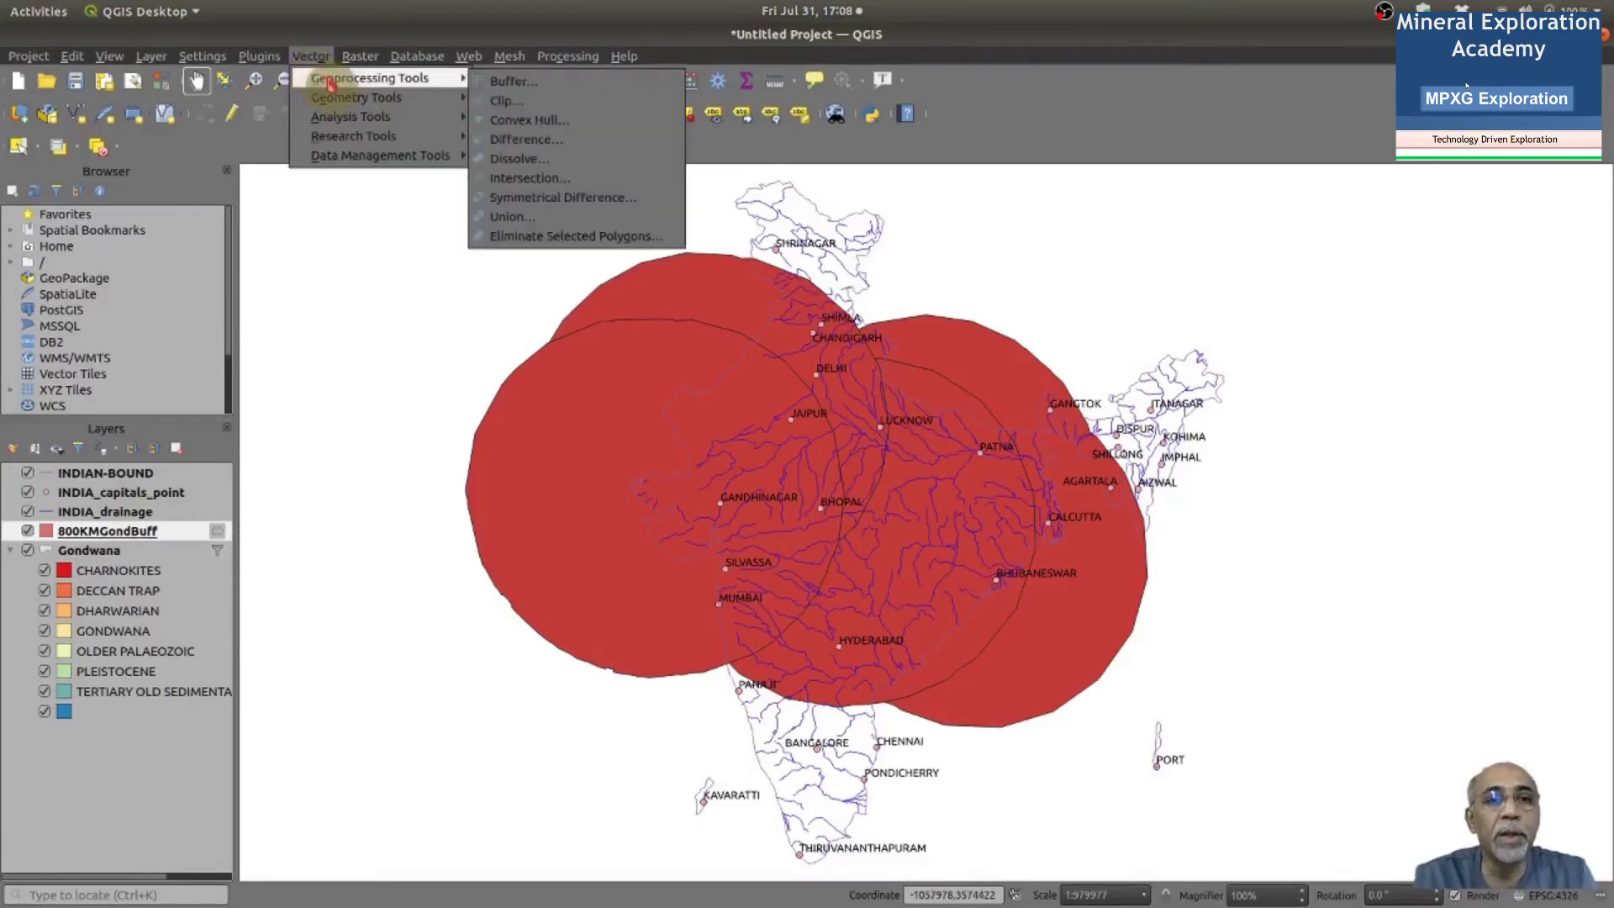
click(569, 141)
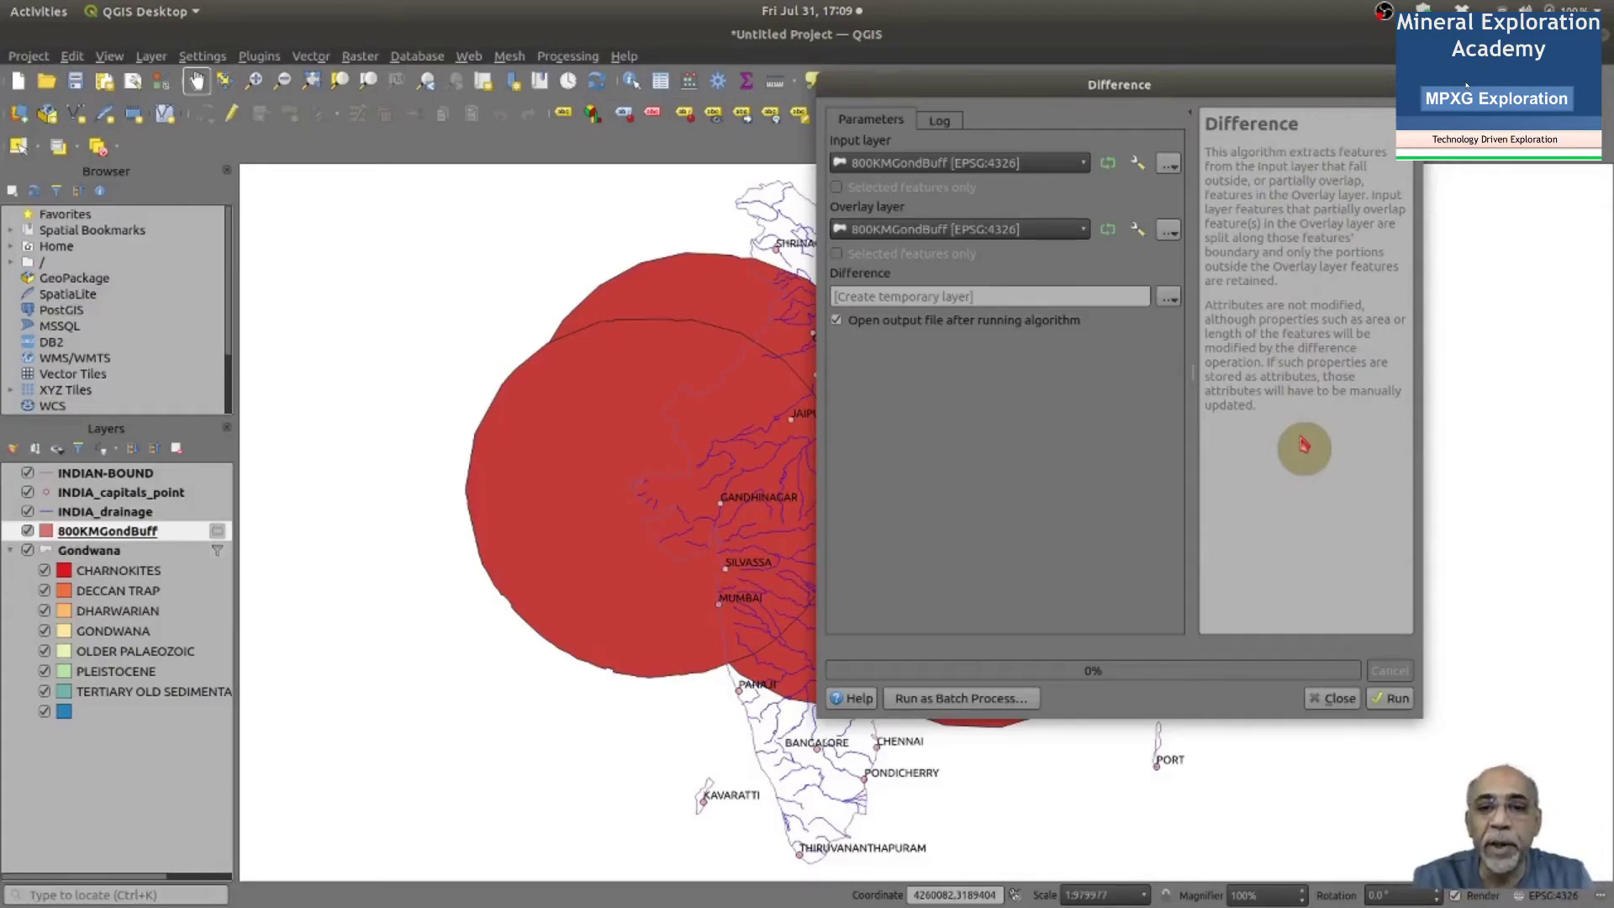
click(954, 168)
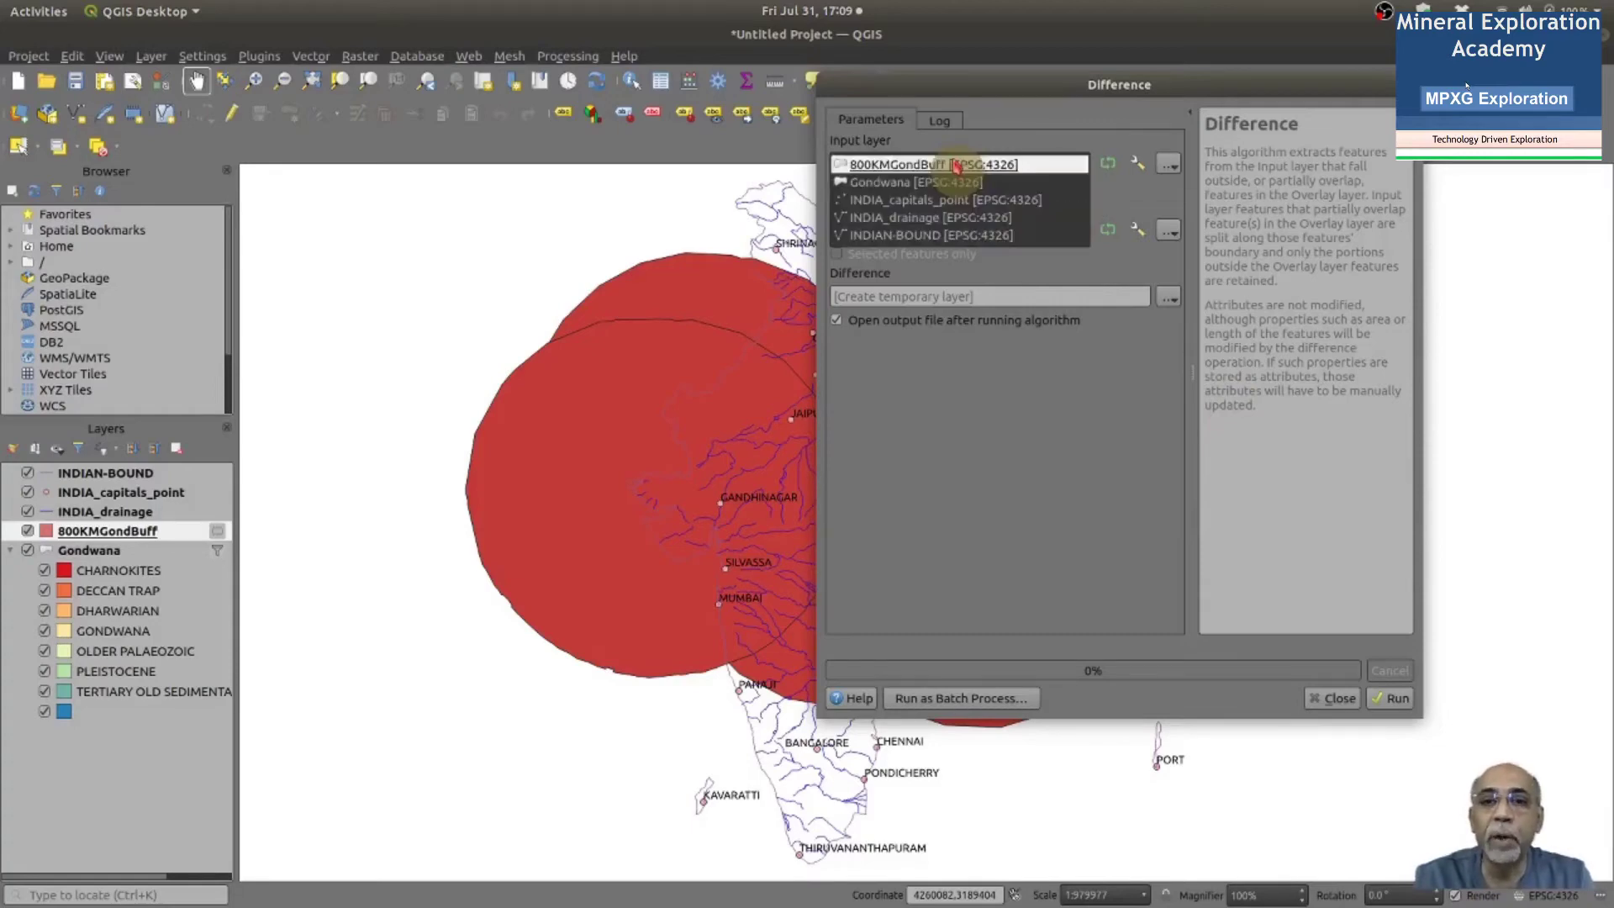
click(971, 203)
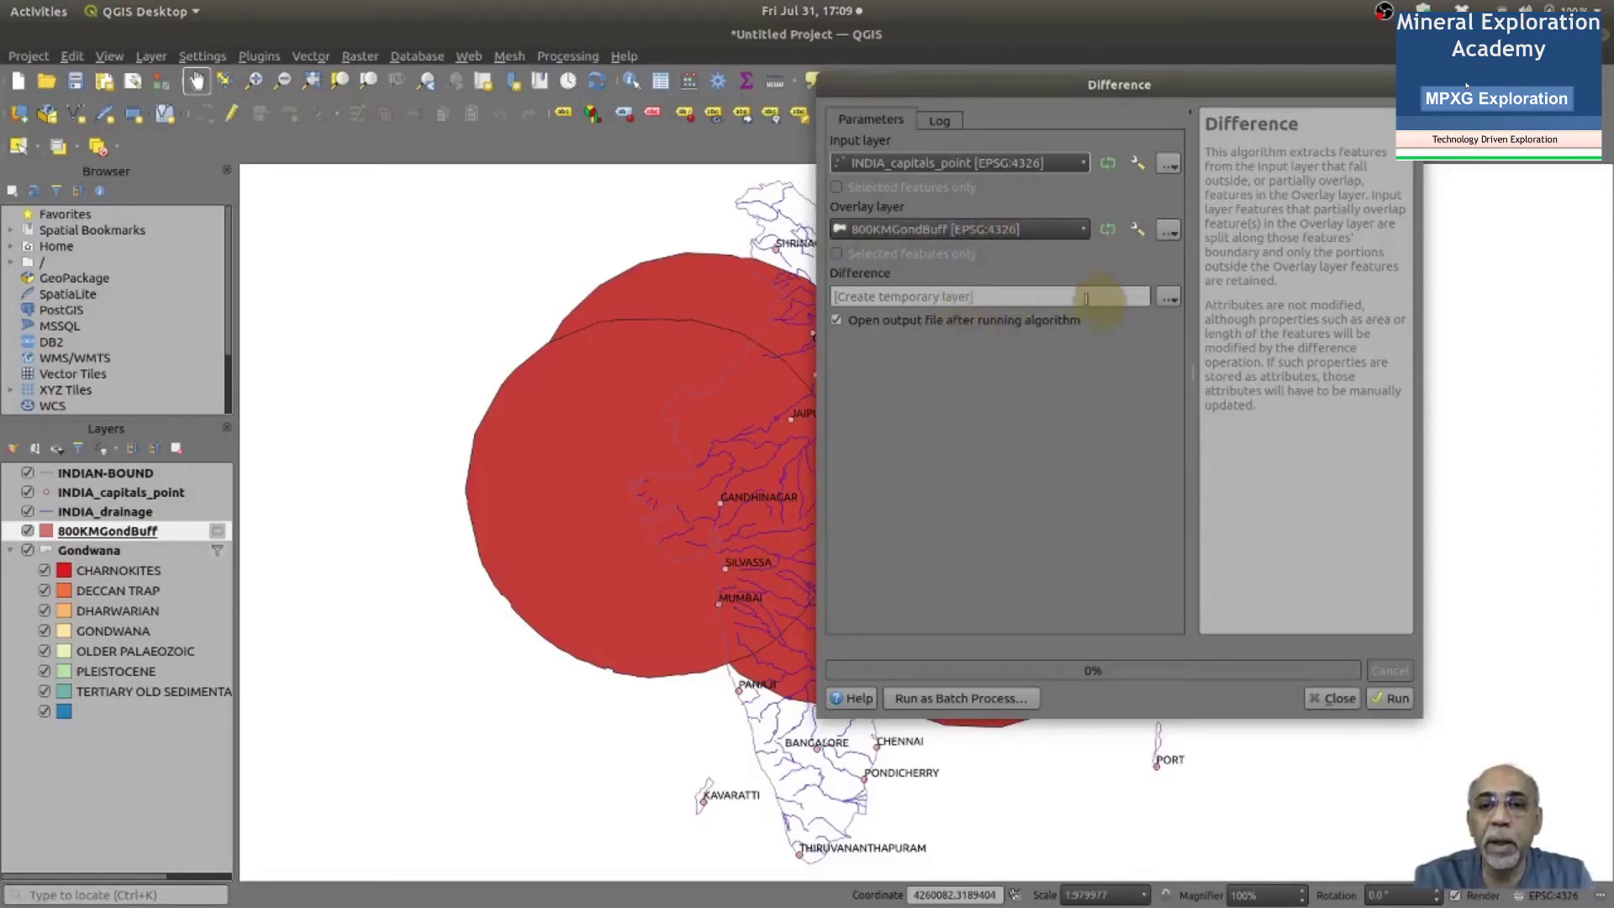
click(1399, 705)
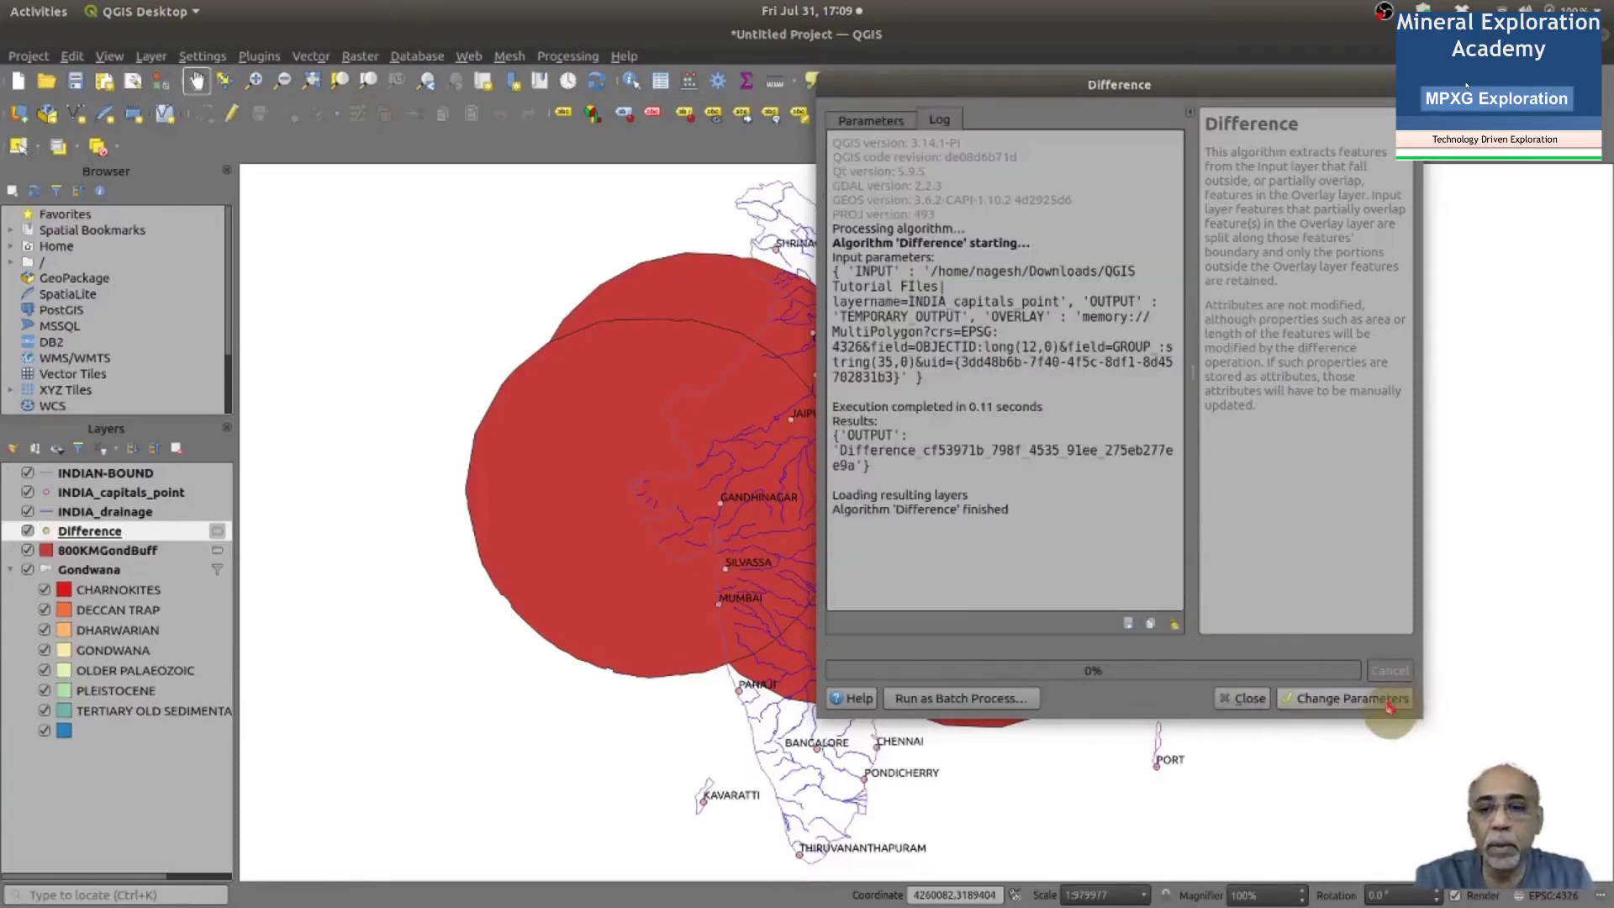
click(1248, 699)
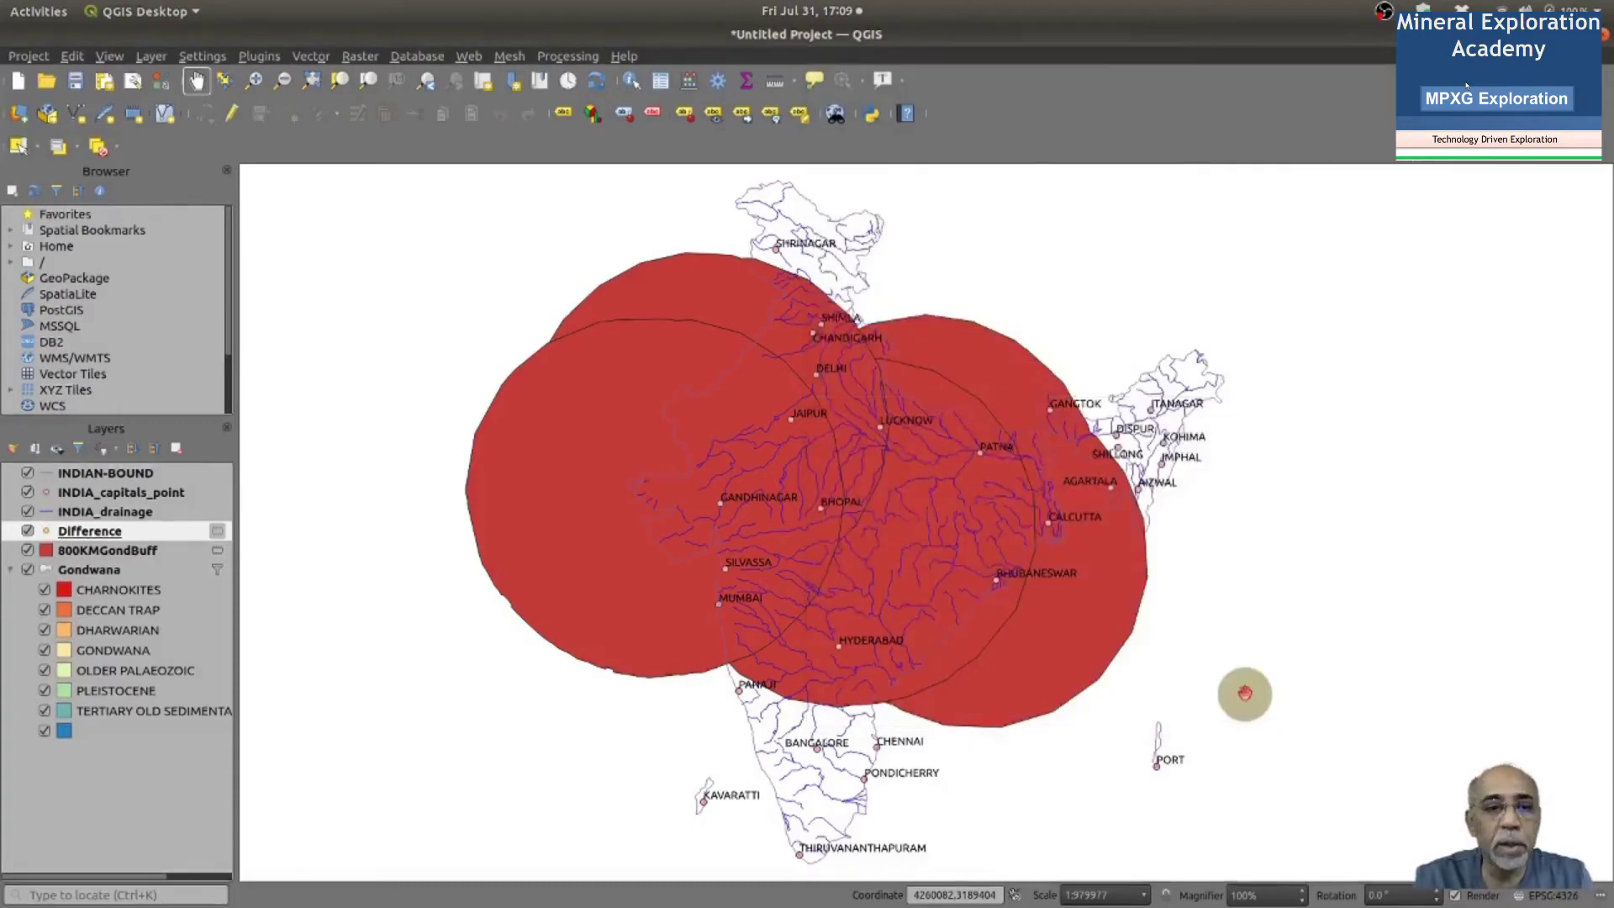
Rename the difference layer as Cap800KMBuff and hide the INDIA_capitals_point layer
right_click(100, 541)
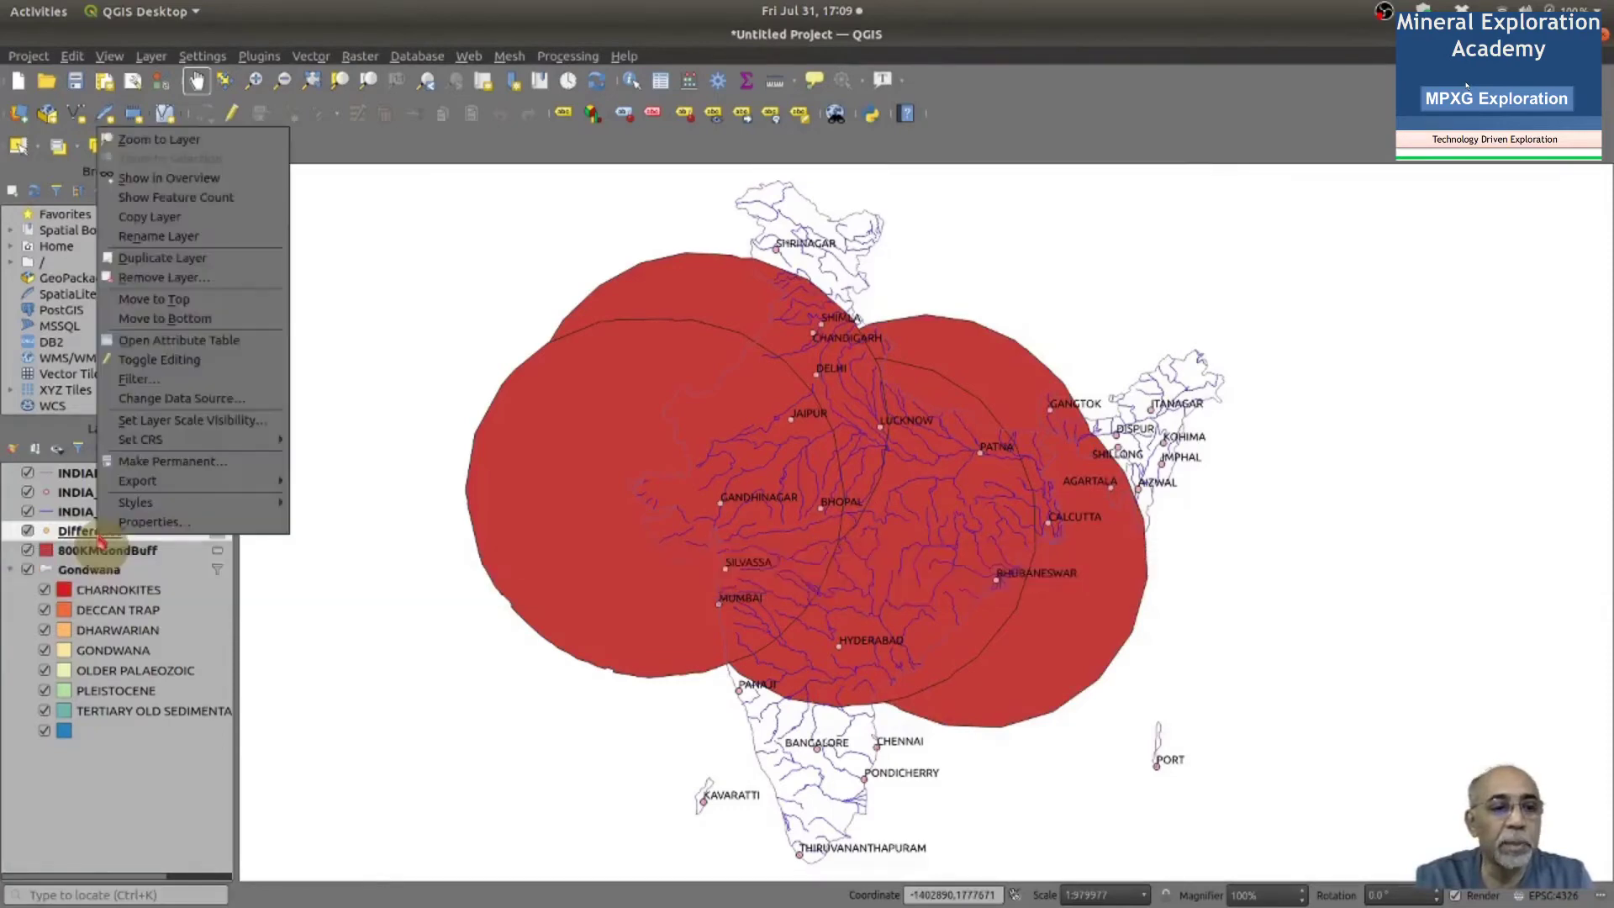
click(200, 238)
text(d)
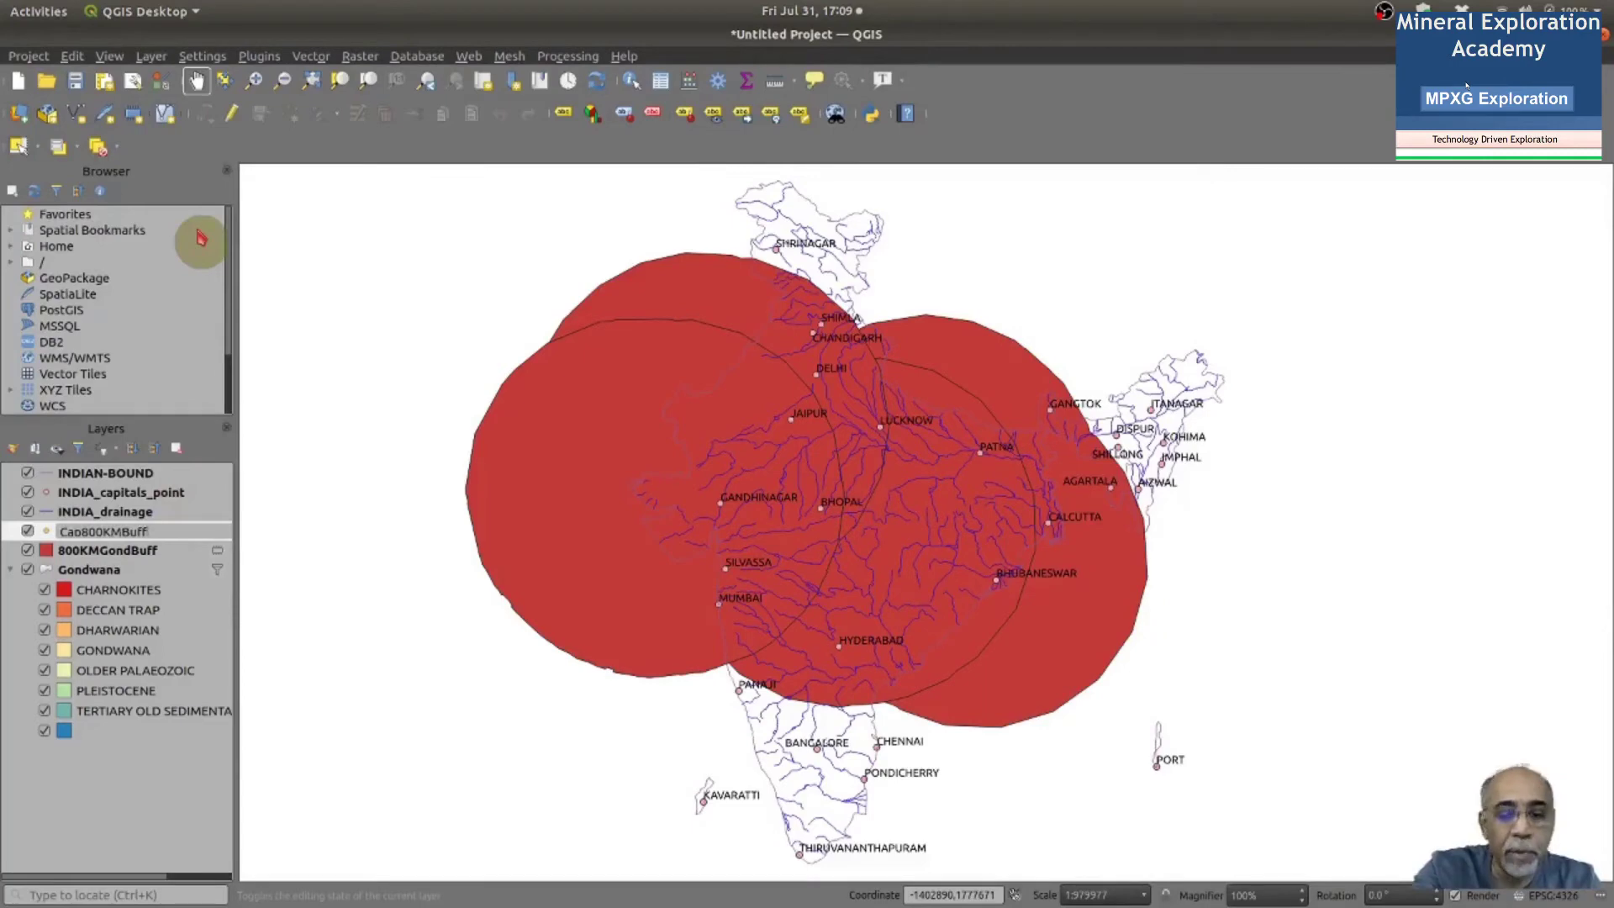
key(Return)
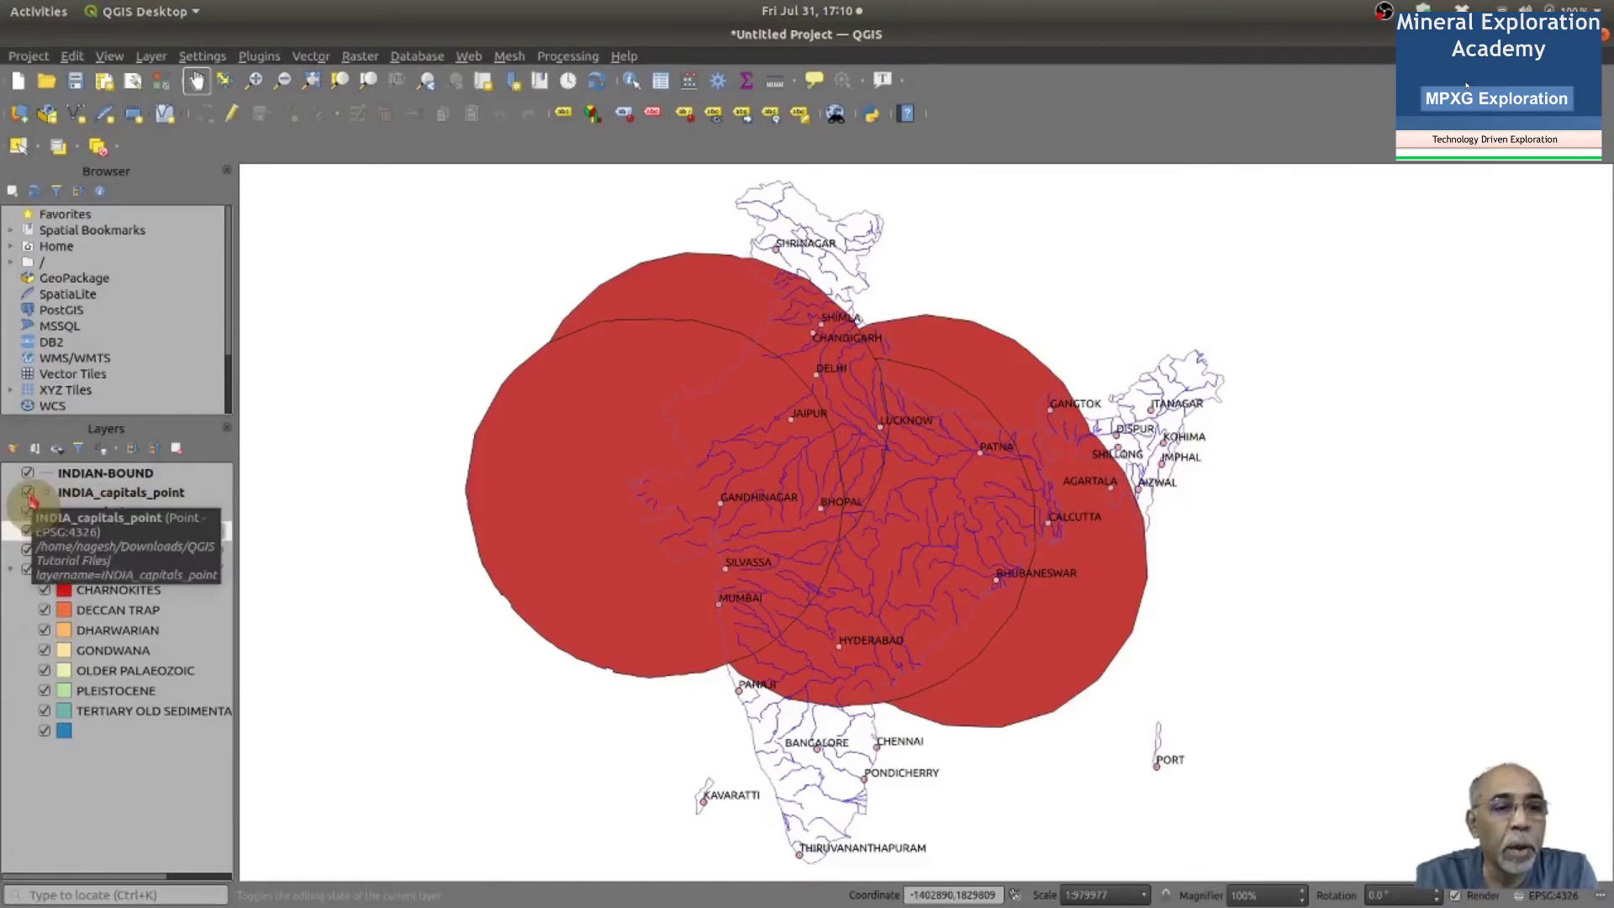
click(27, 494)
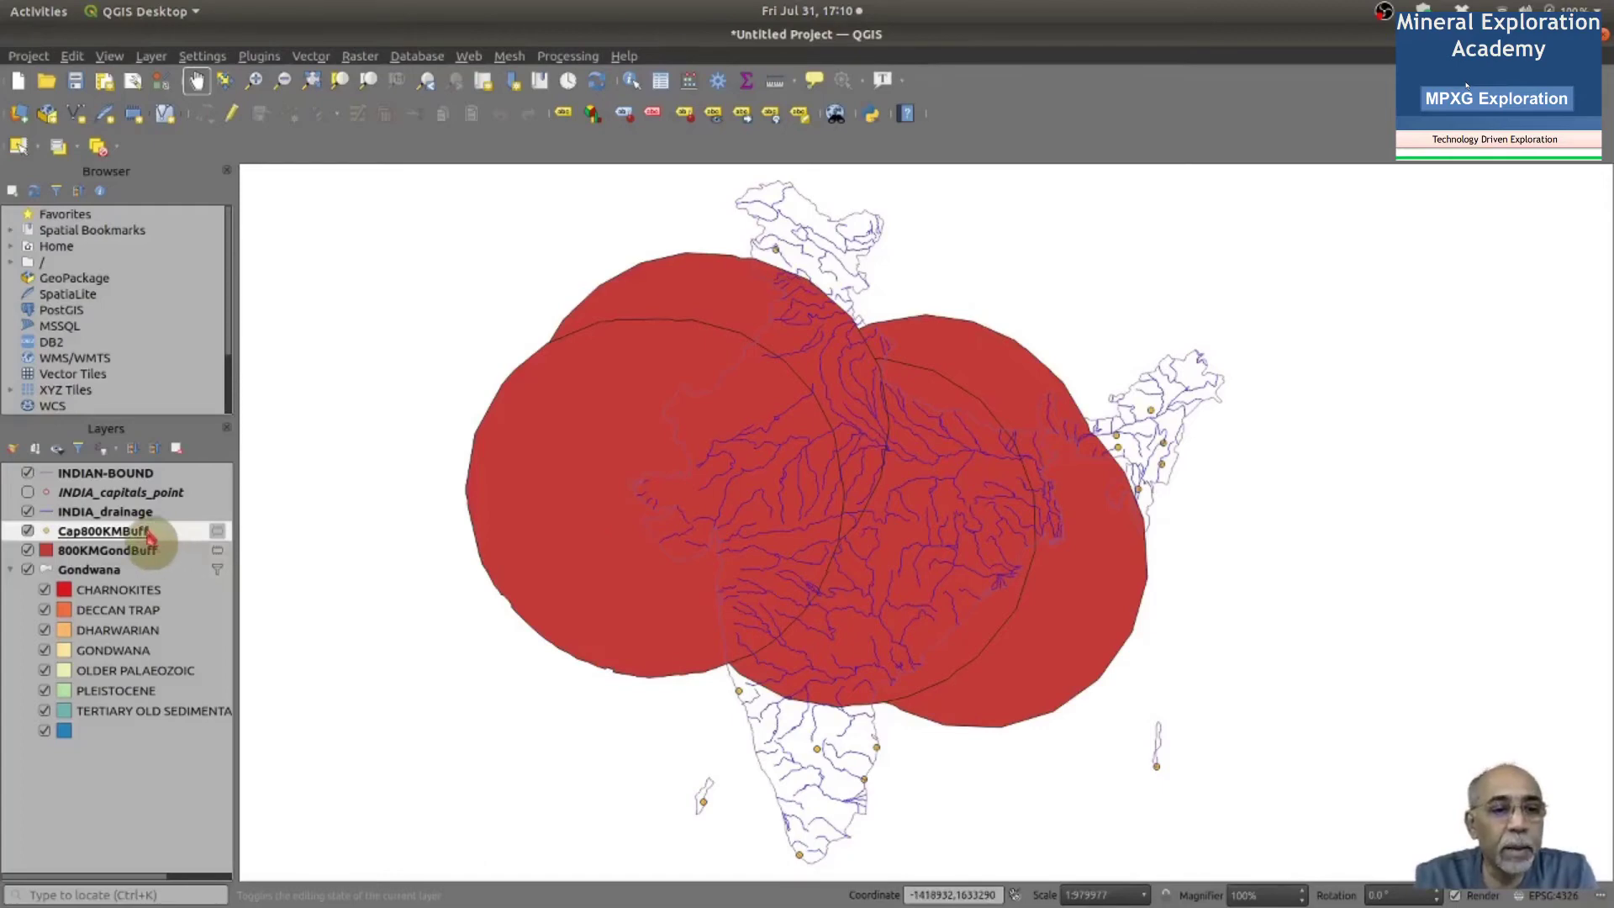
Turn on single labels for the Cap800KMBuff layer, using the CAPITAL field as the label value
click(564, 116)
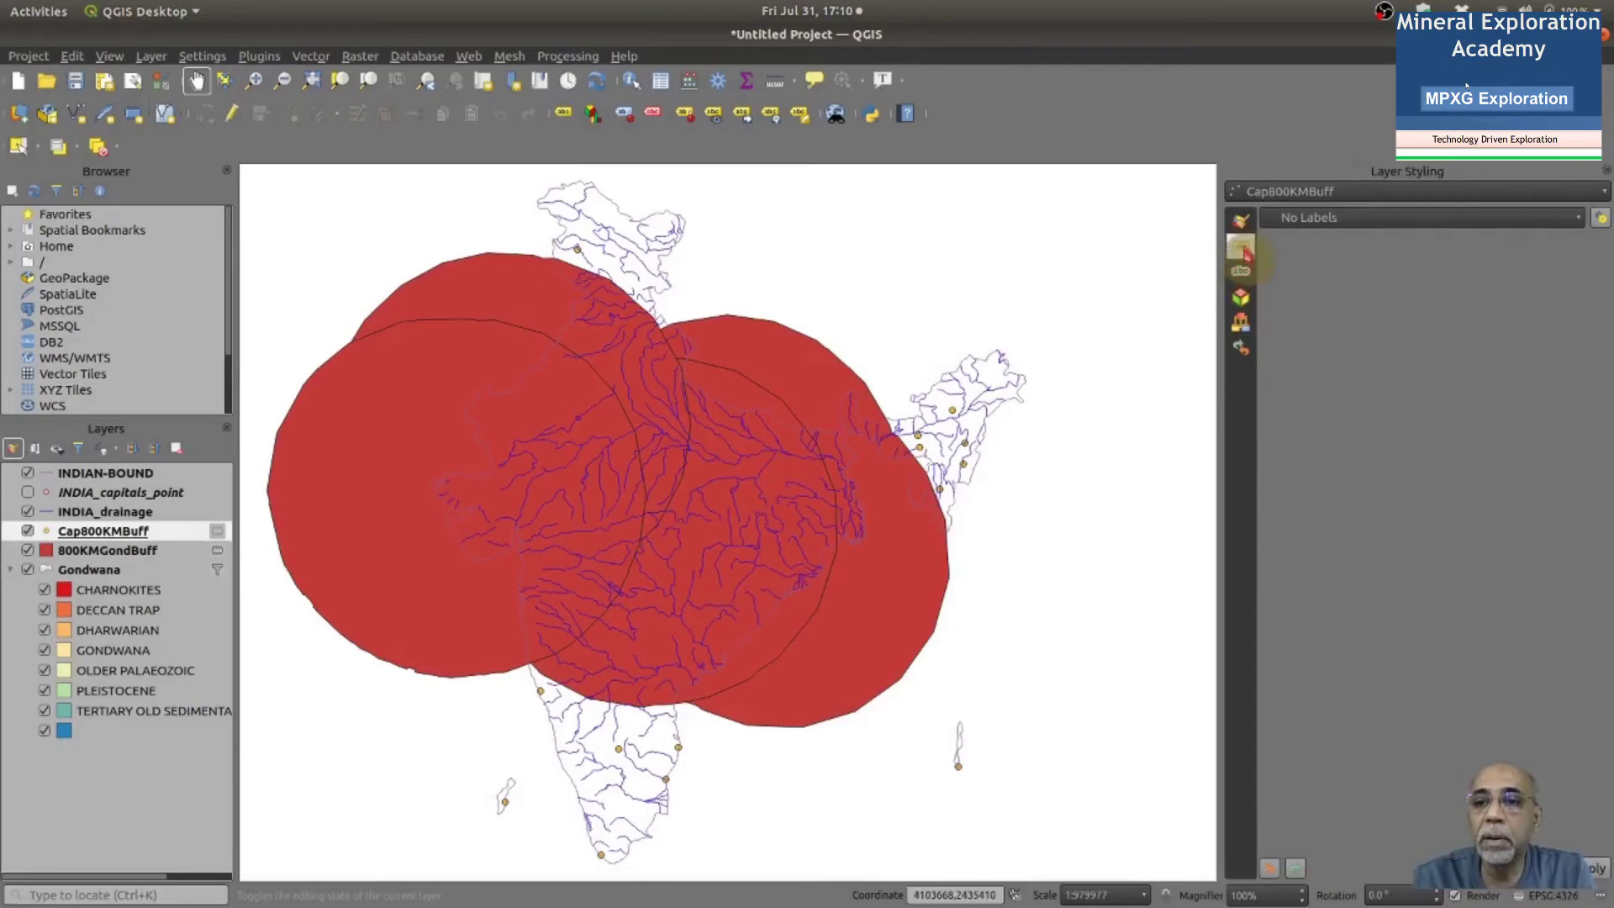
click(1345, 222)
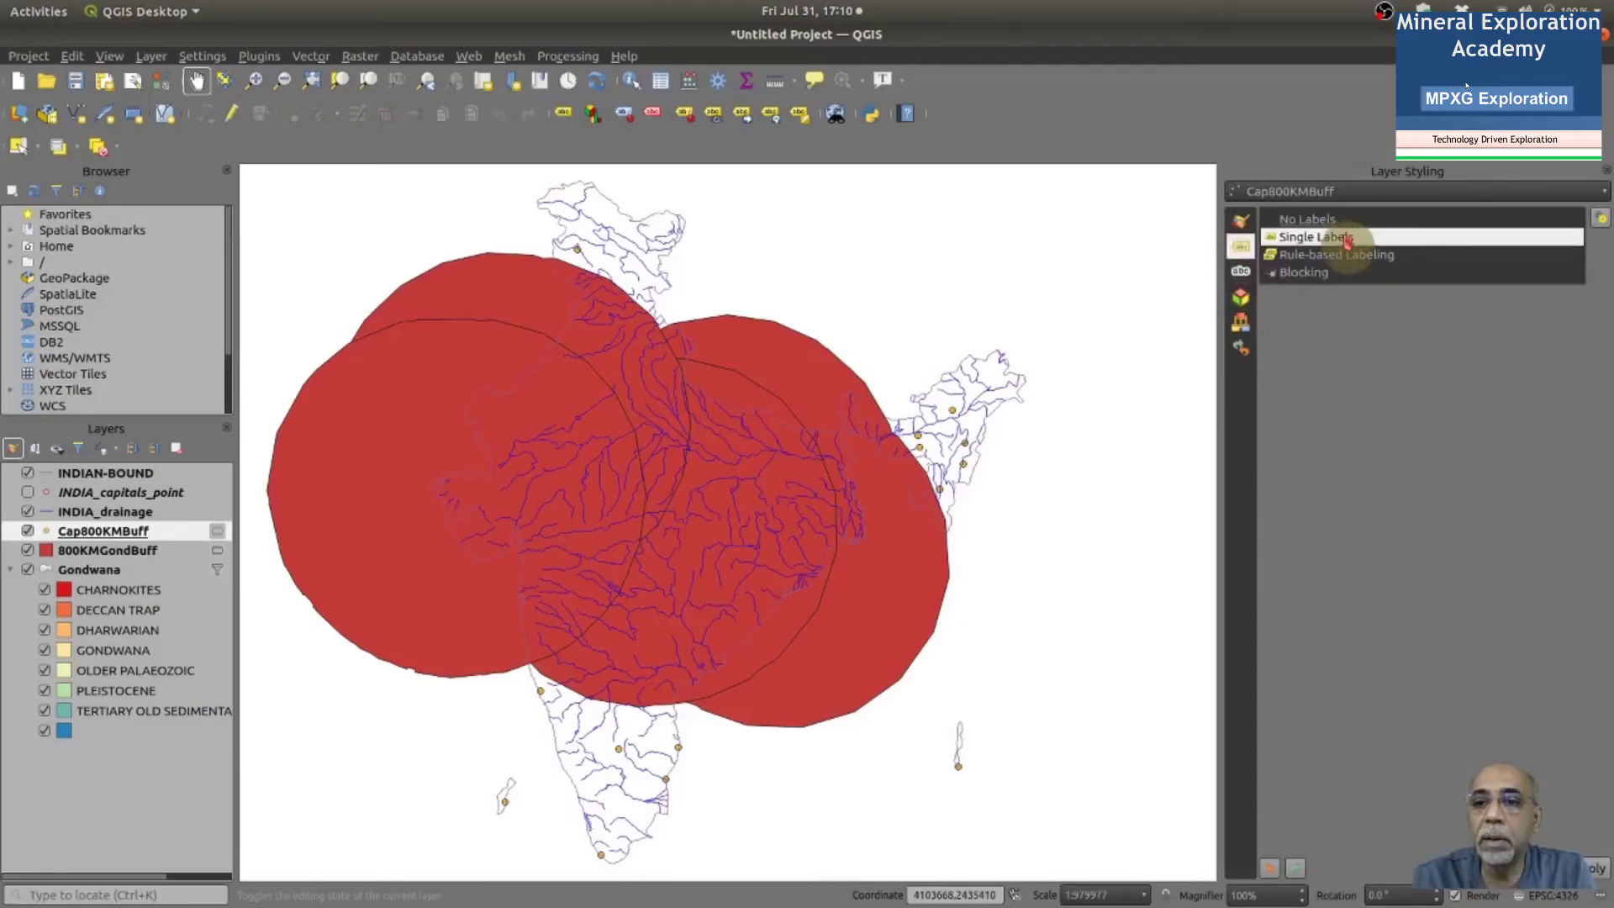
click(1348, 239)
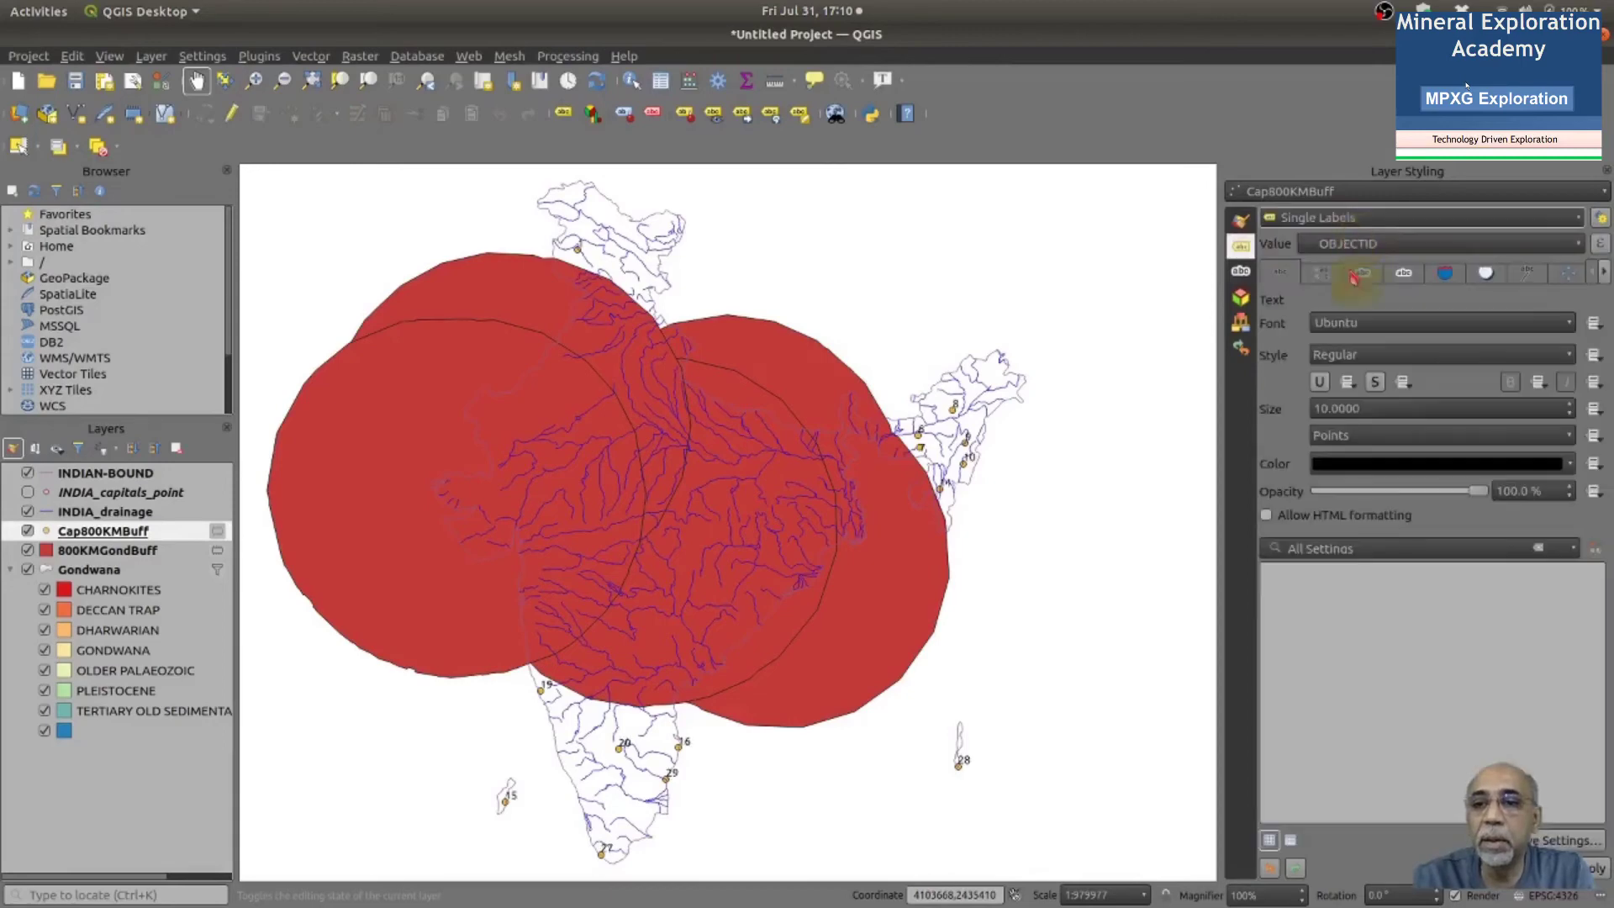
click(1575, 245)
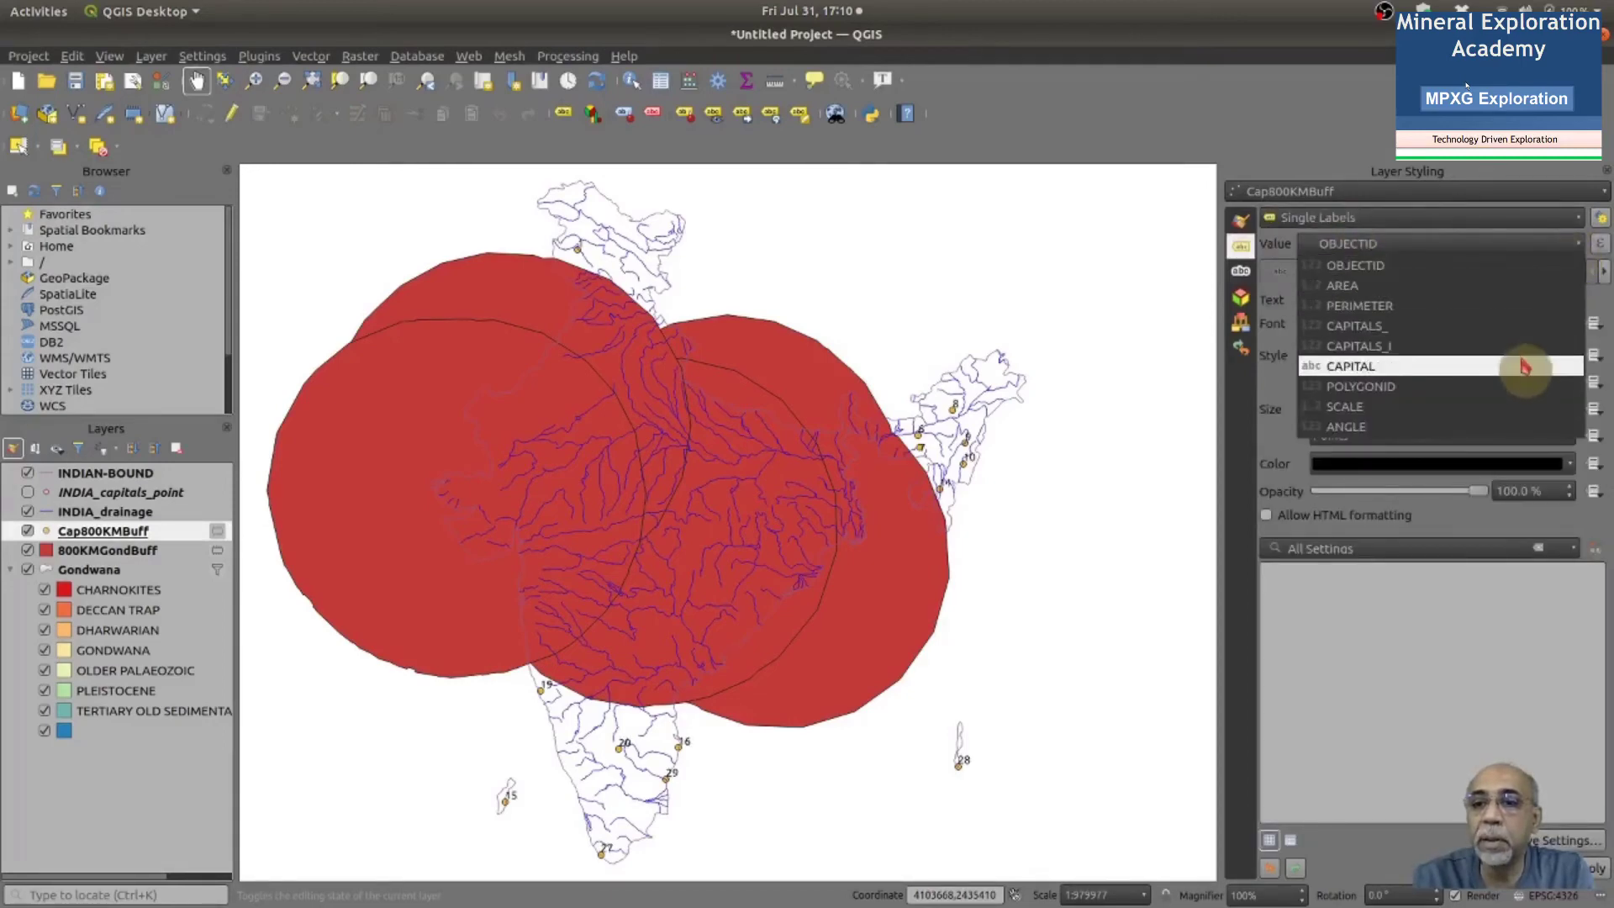
click(1525, 366)
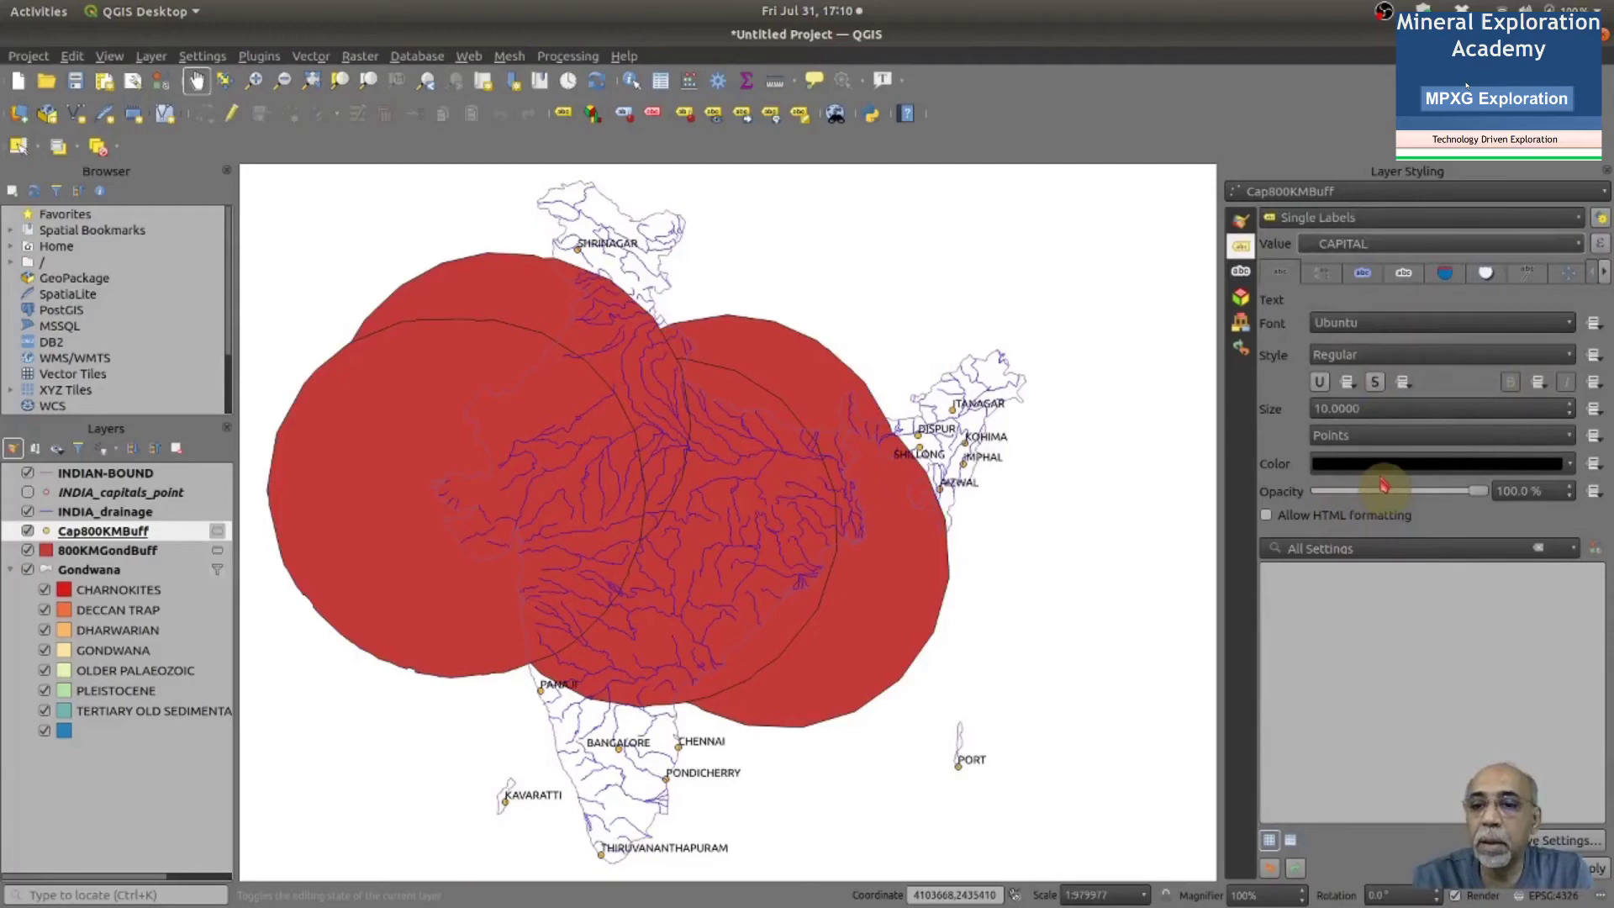
Set the Cap800KMBuff label text colour to red #f80000 and its point marker to the diamond red symbol
click(1419, 465)
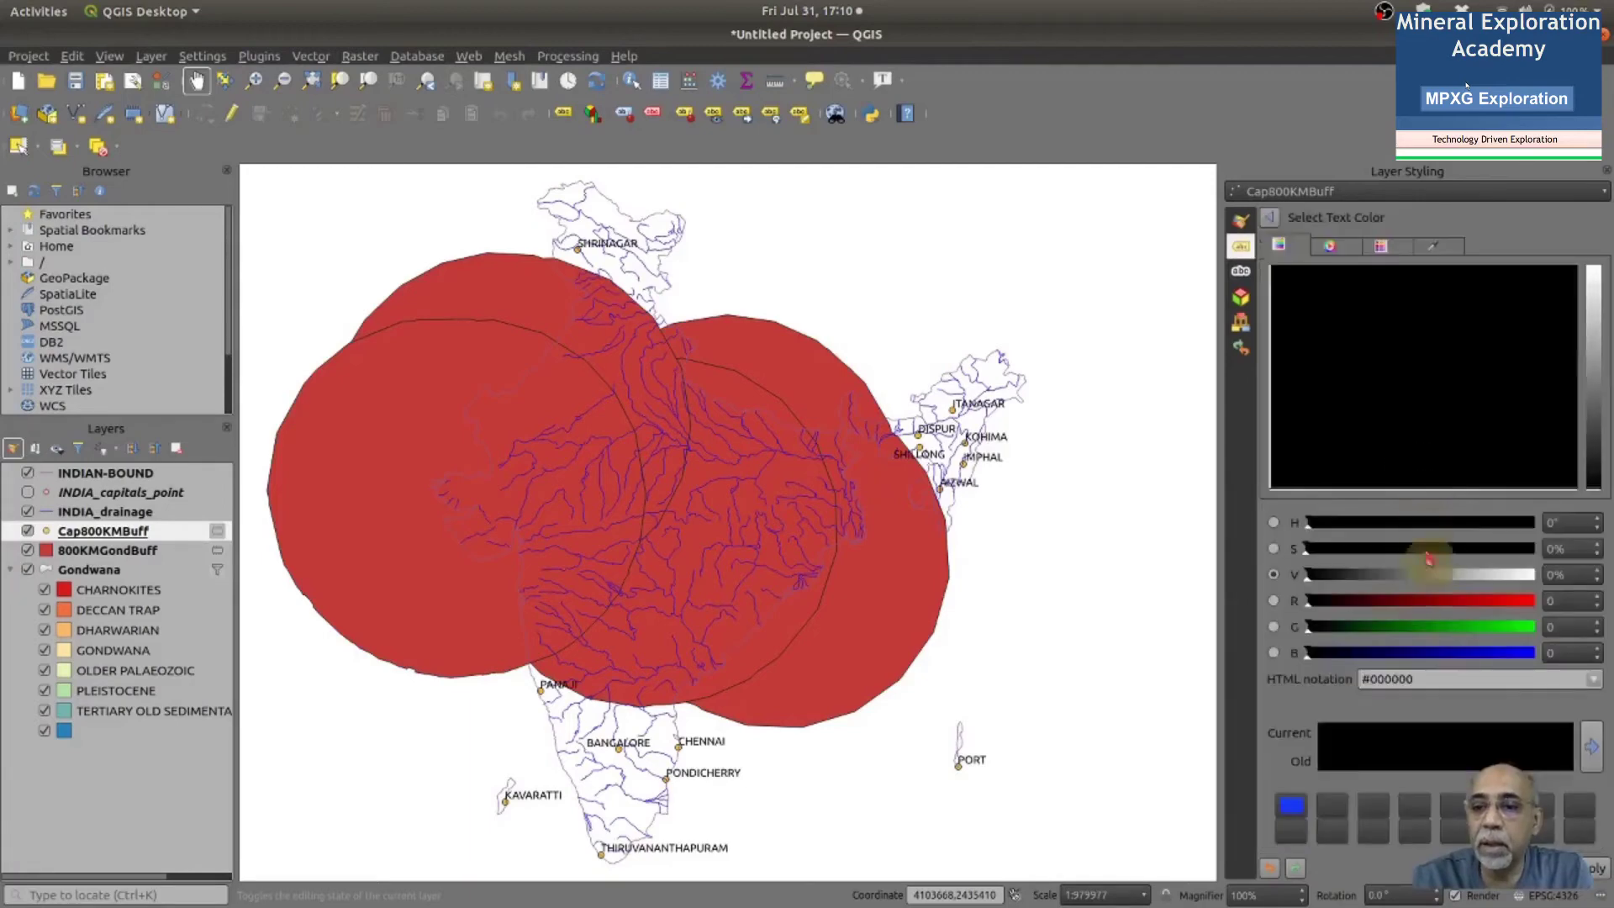
click(1529, 602)
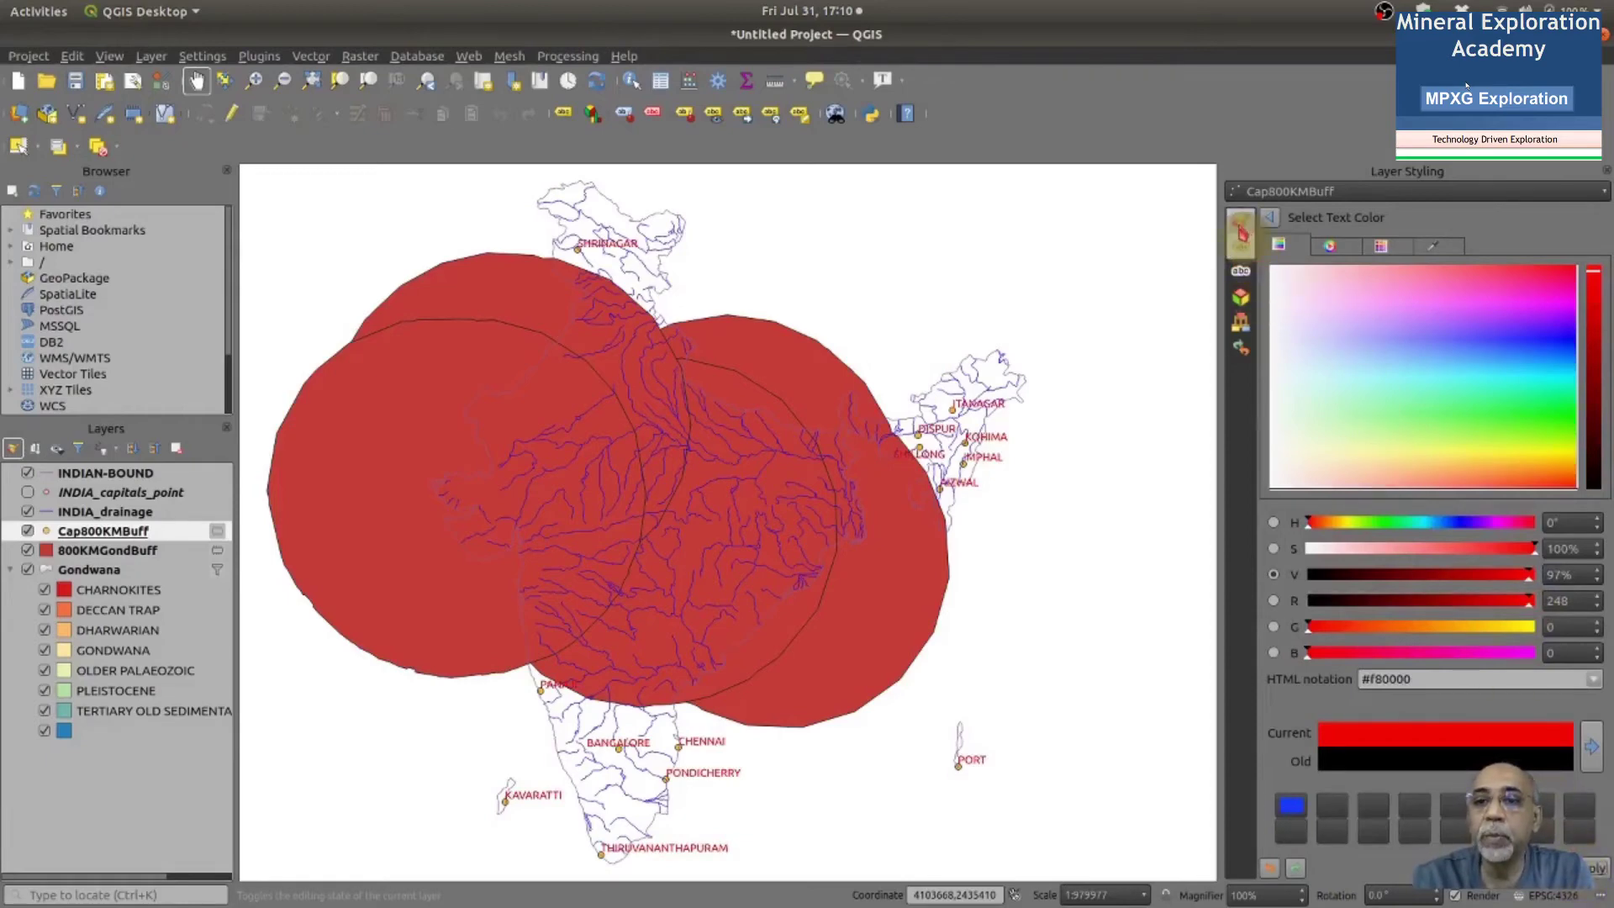
click(1242, 227)
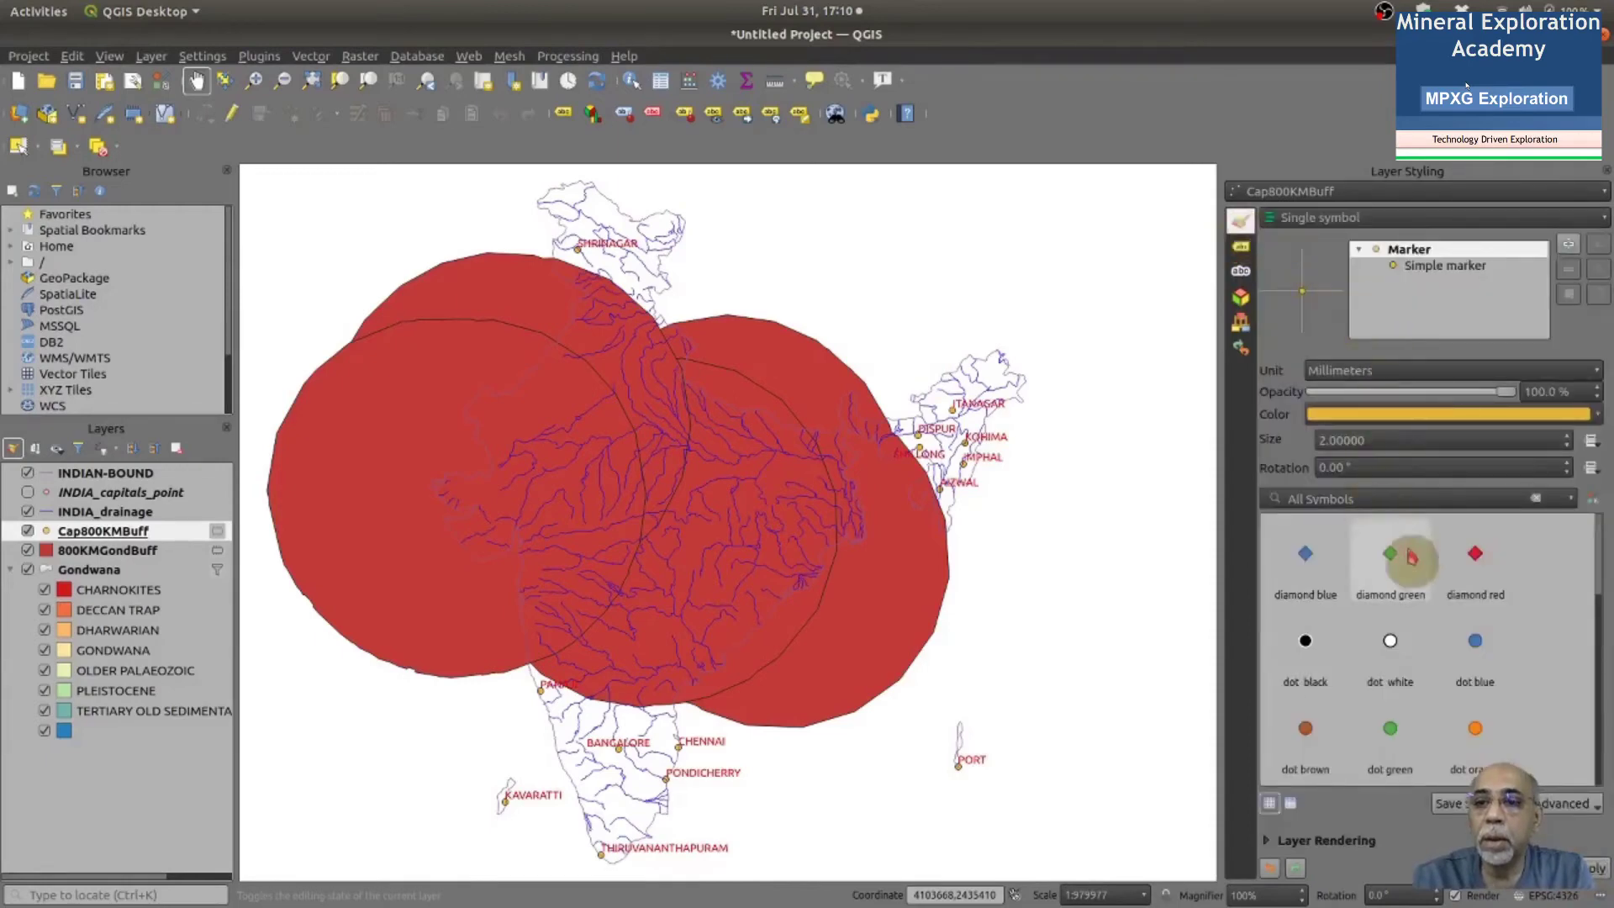
click(1476, 556)
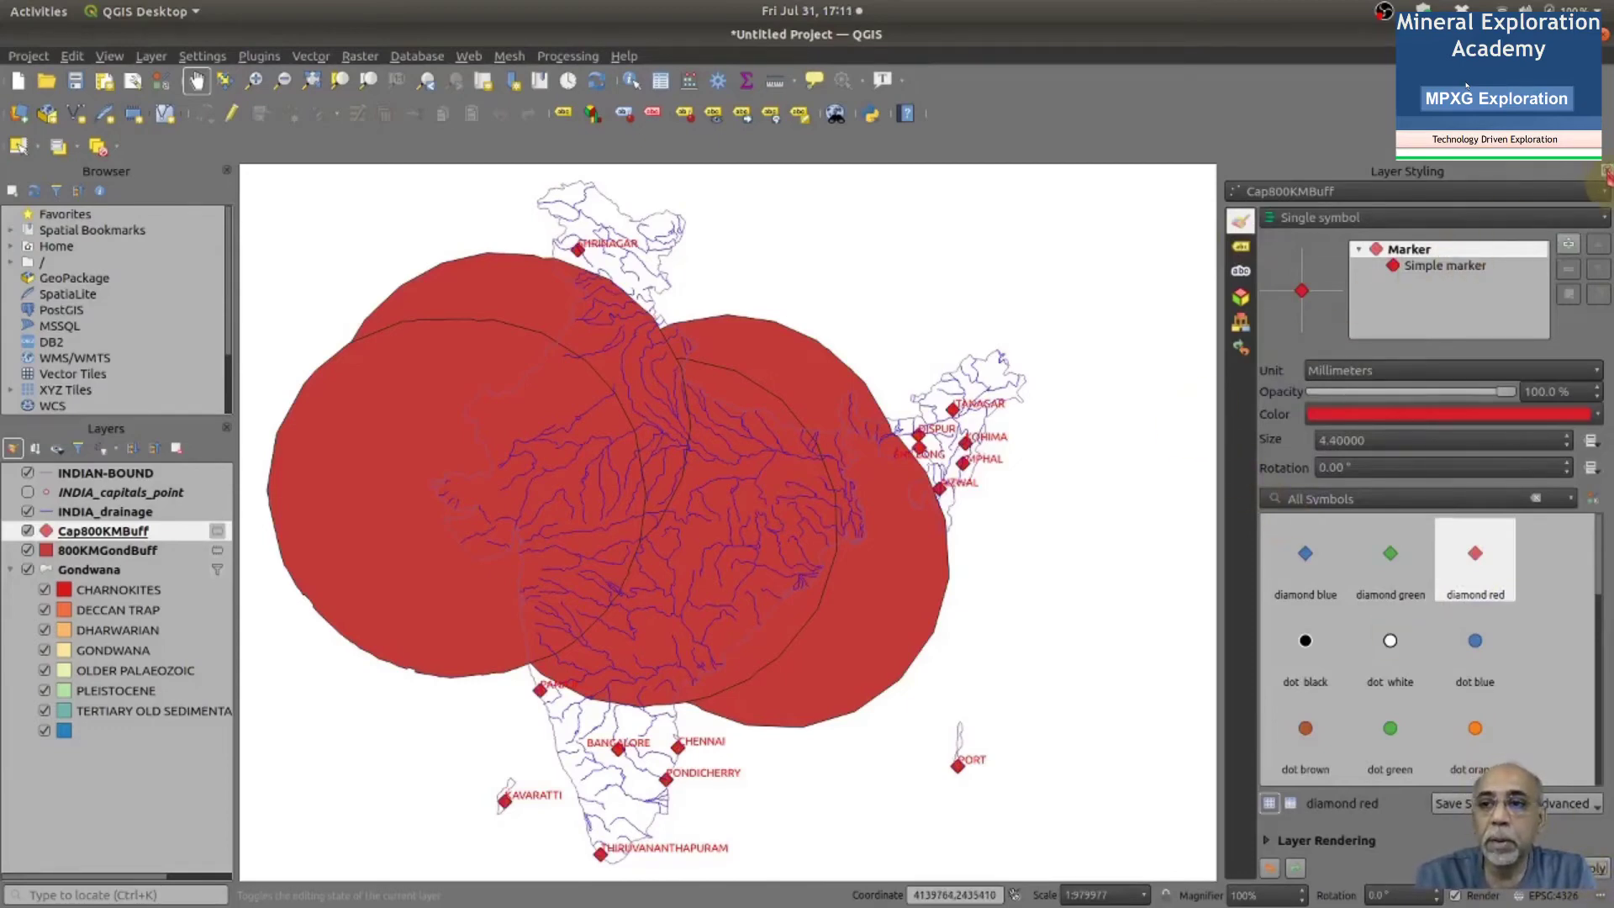
click(1606, 172)
drag(1604, 178, 903, 538)
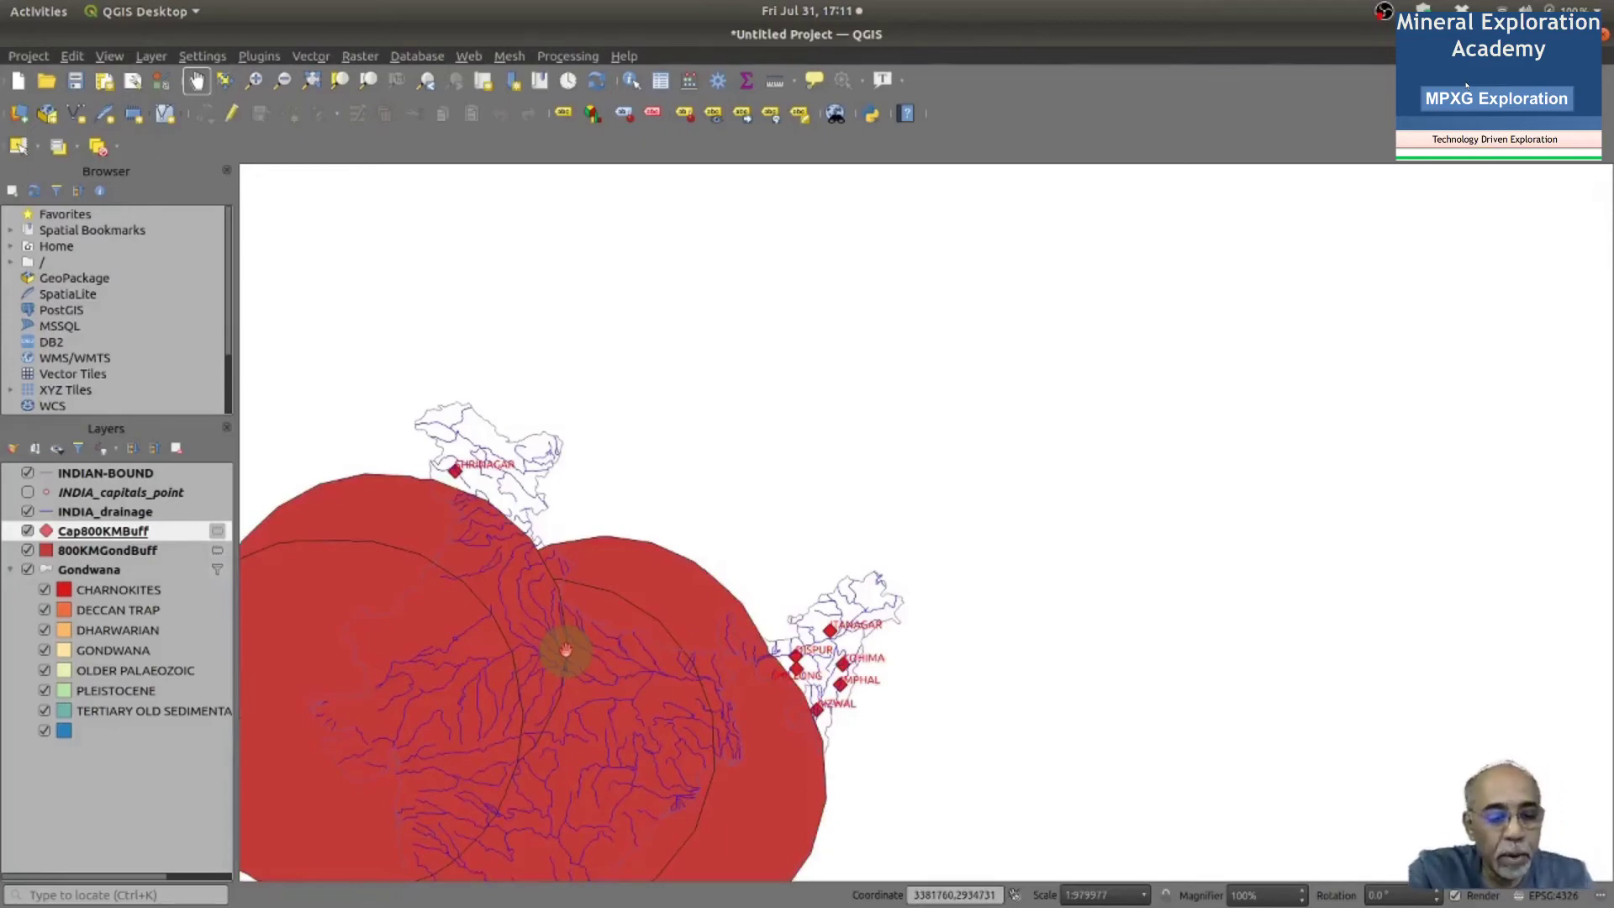
key(ctrl+shift+f)
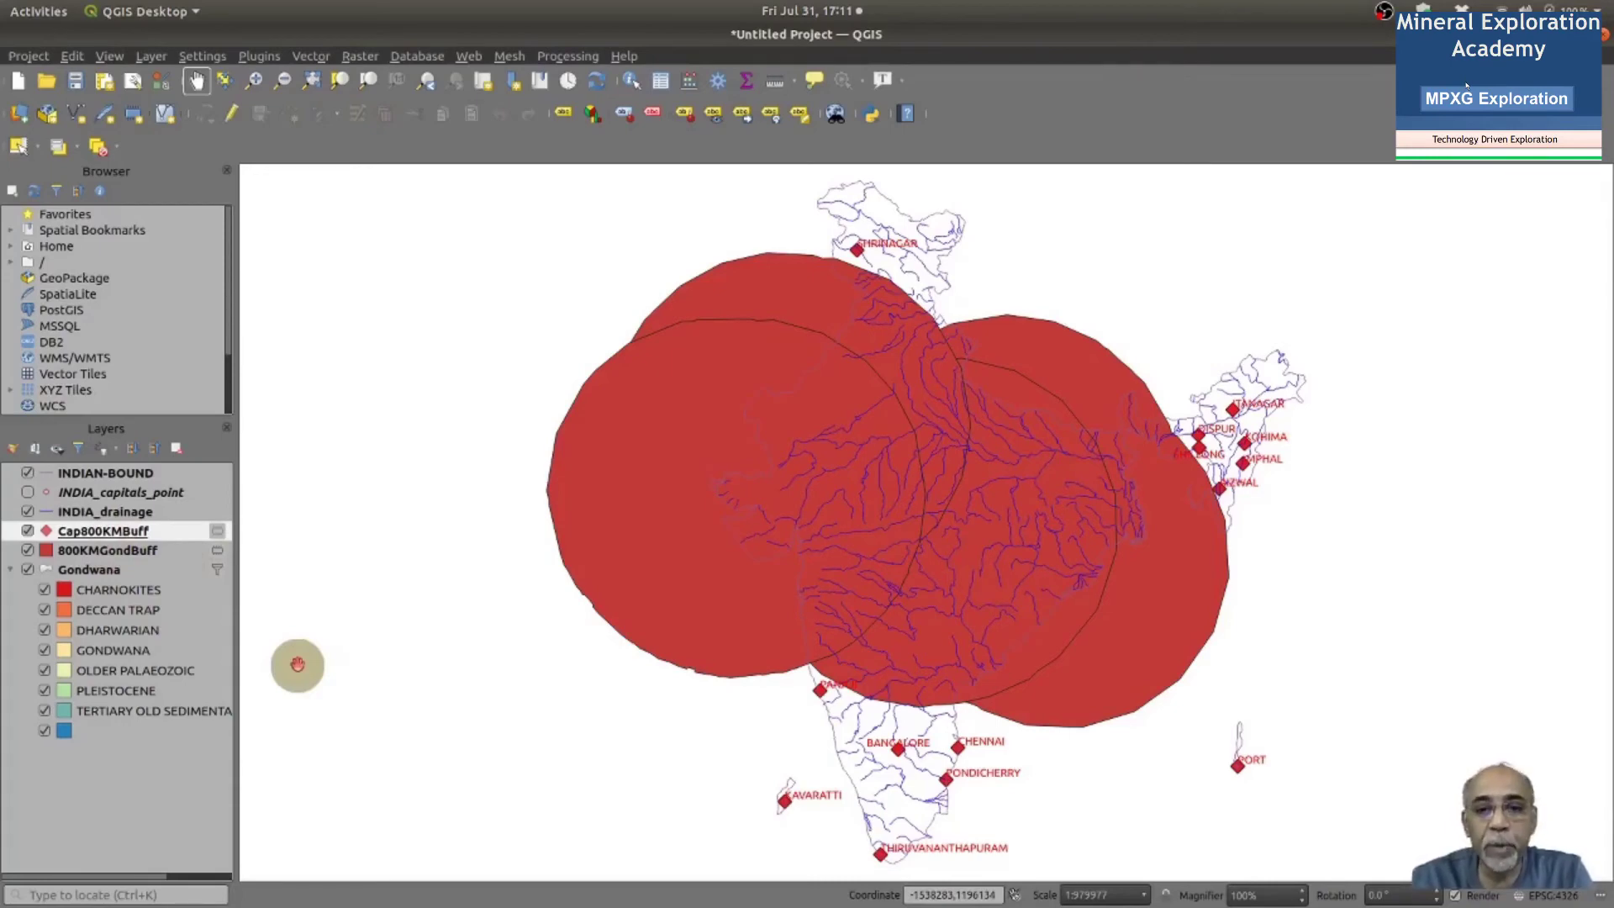
Check the INDIAN-BOUND attribute table, and filter the layer with the tested expression "TYPE" = 'COASTAL'
click(136, 476)
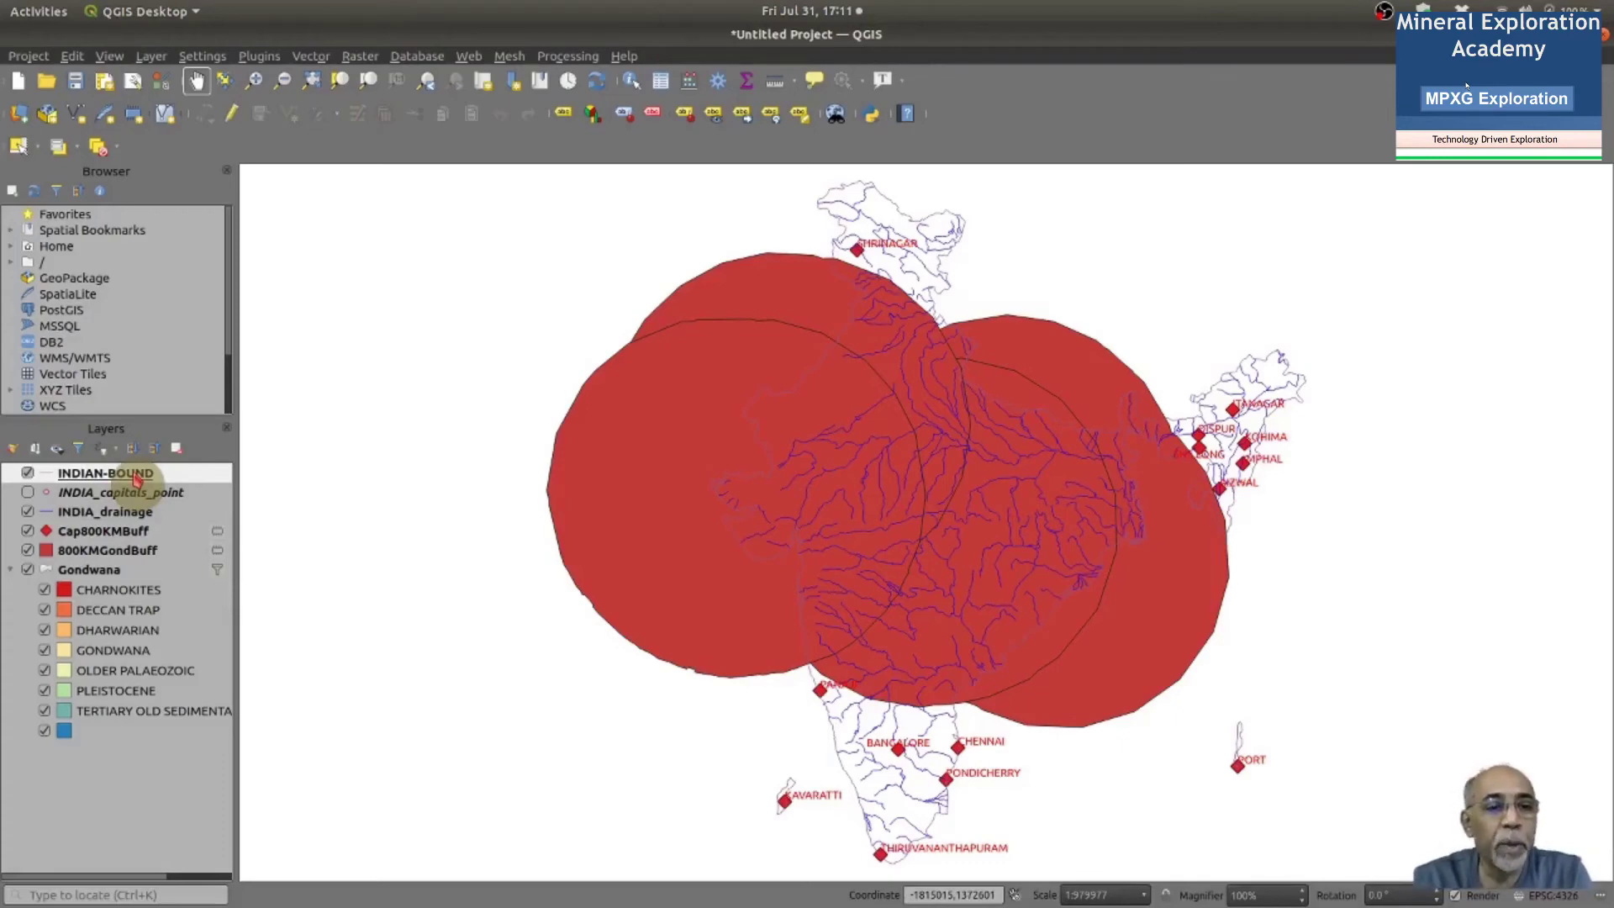
right_click(137, 479)
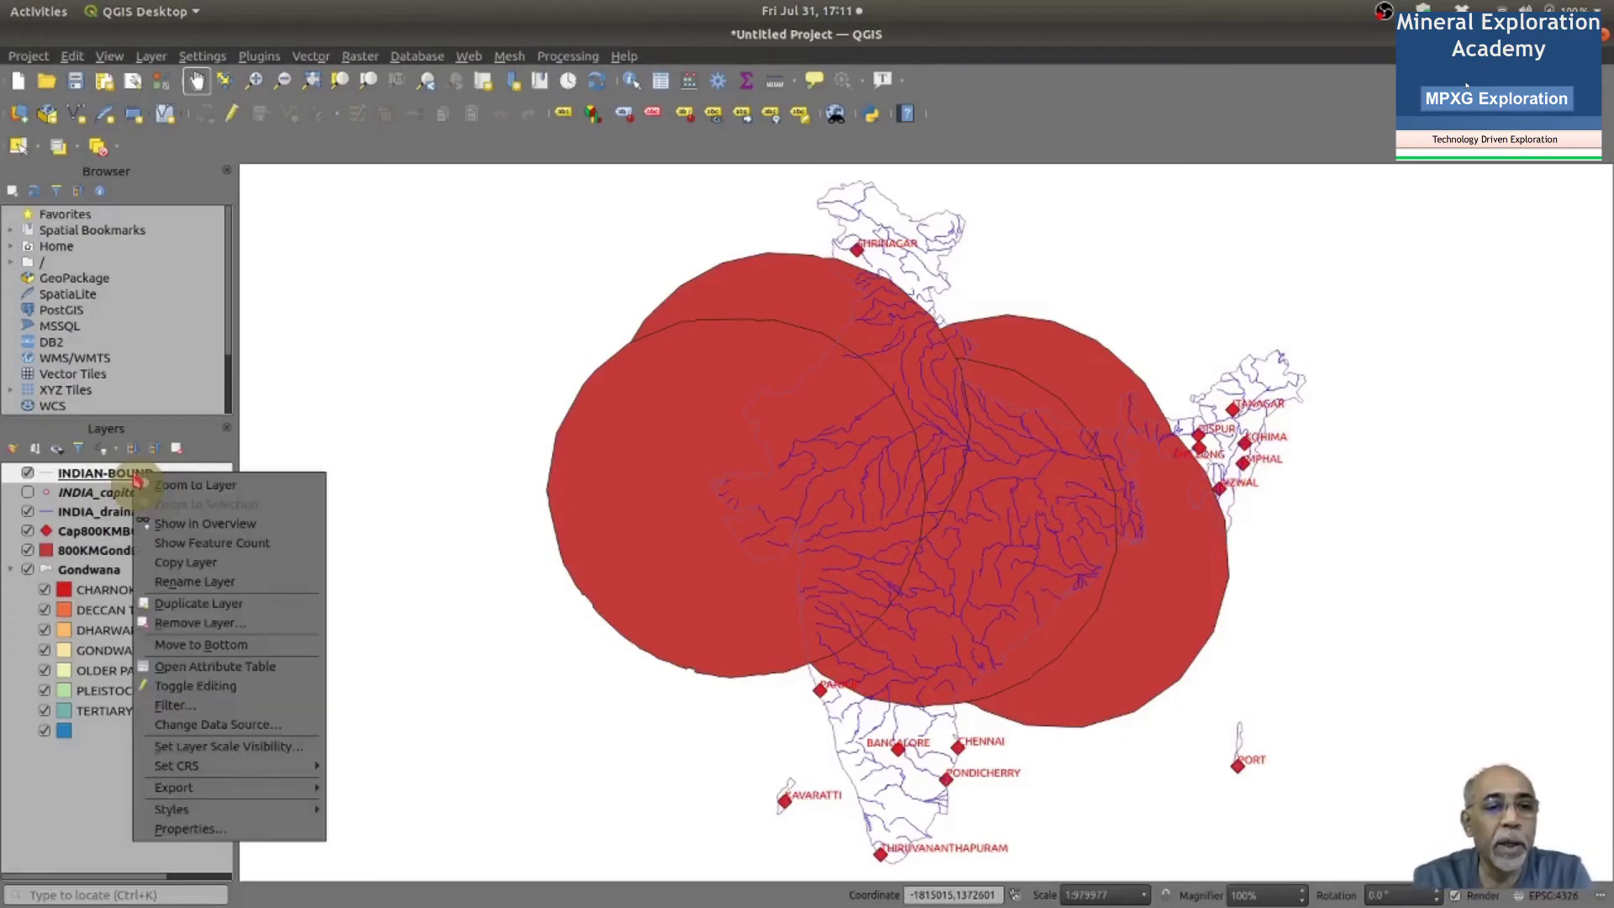
click(222, 668)
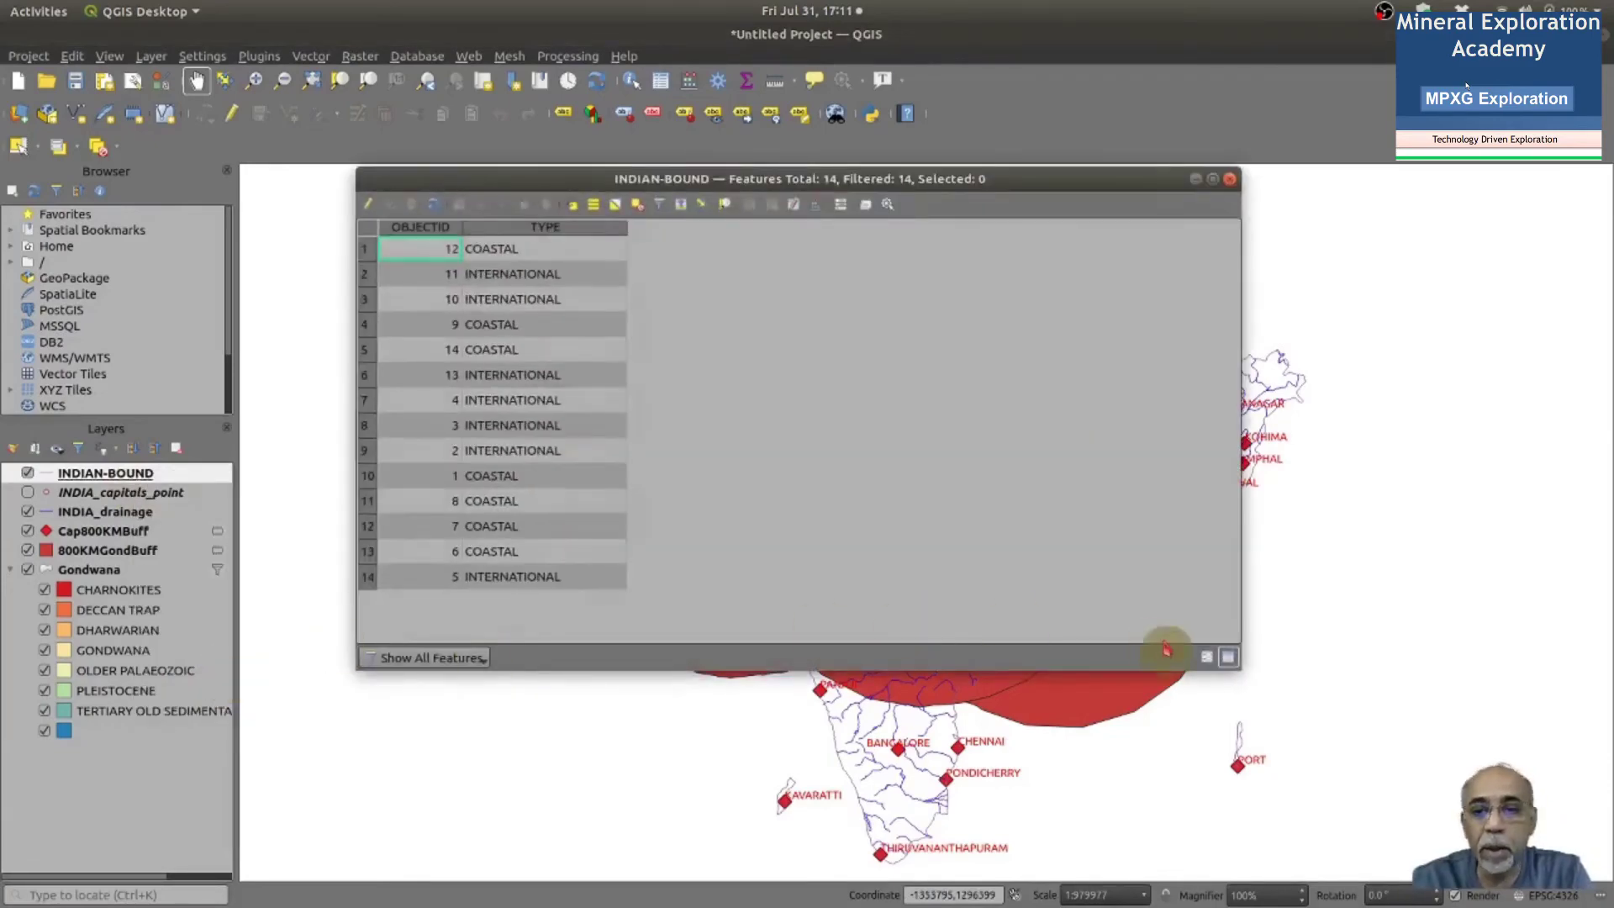
click(1229, 180)
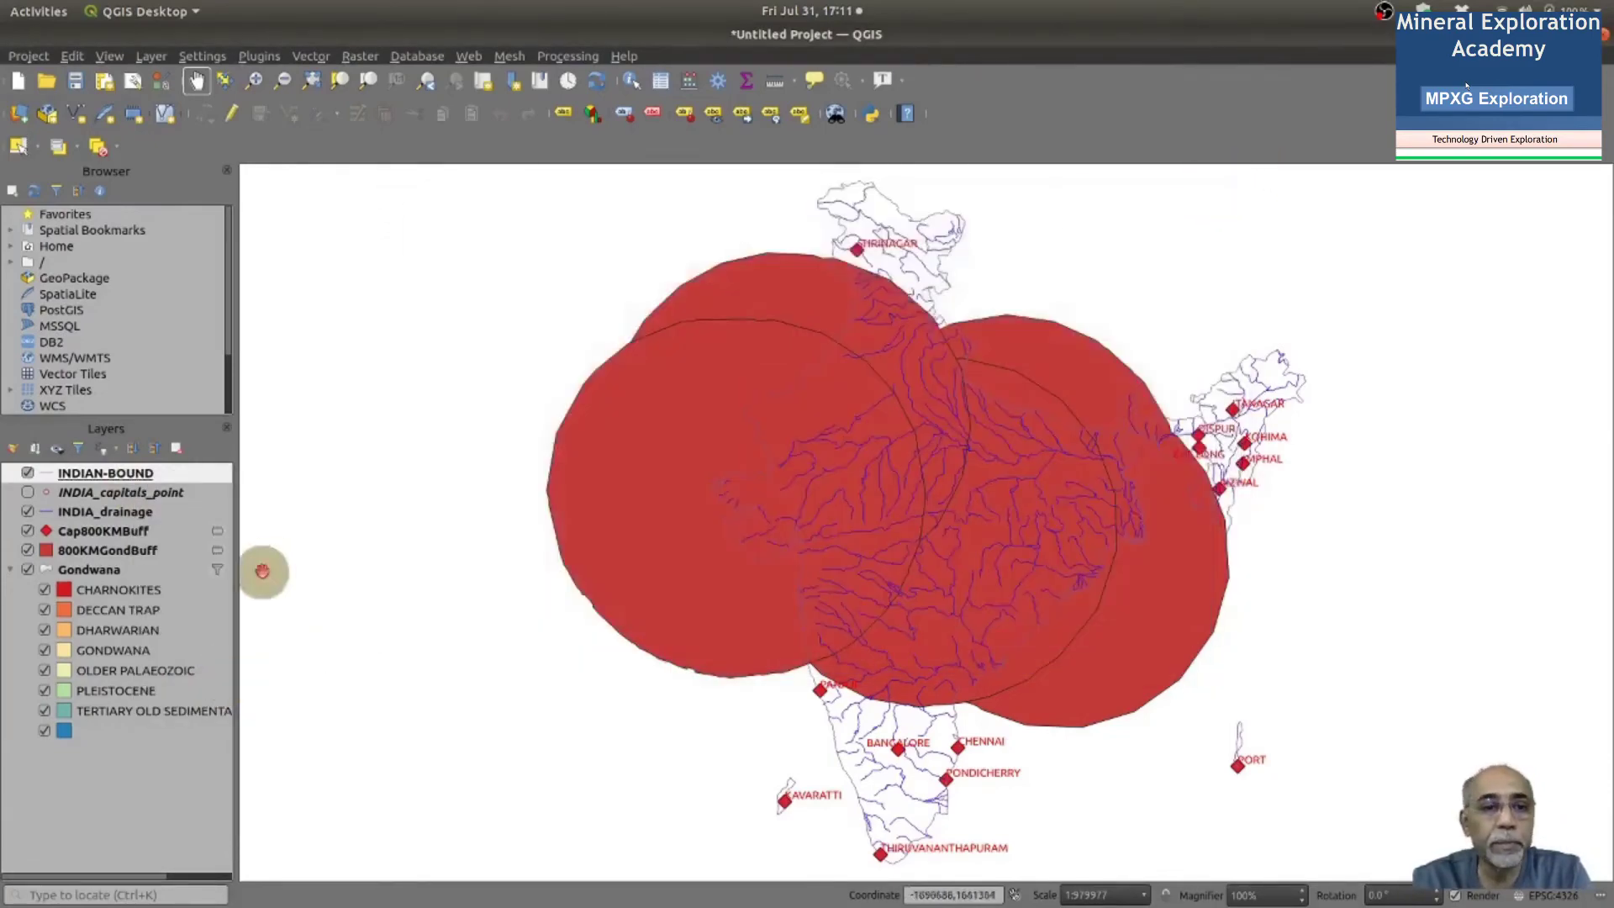
right_click(139, 478)
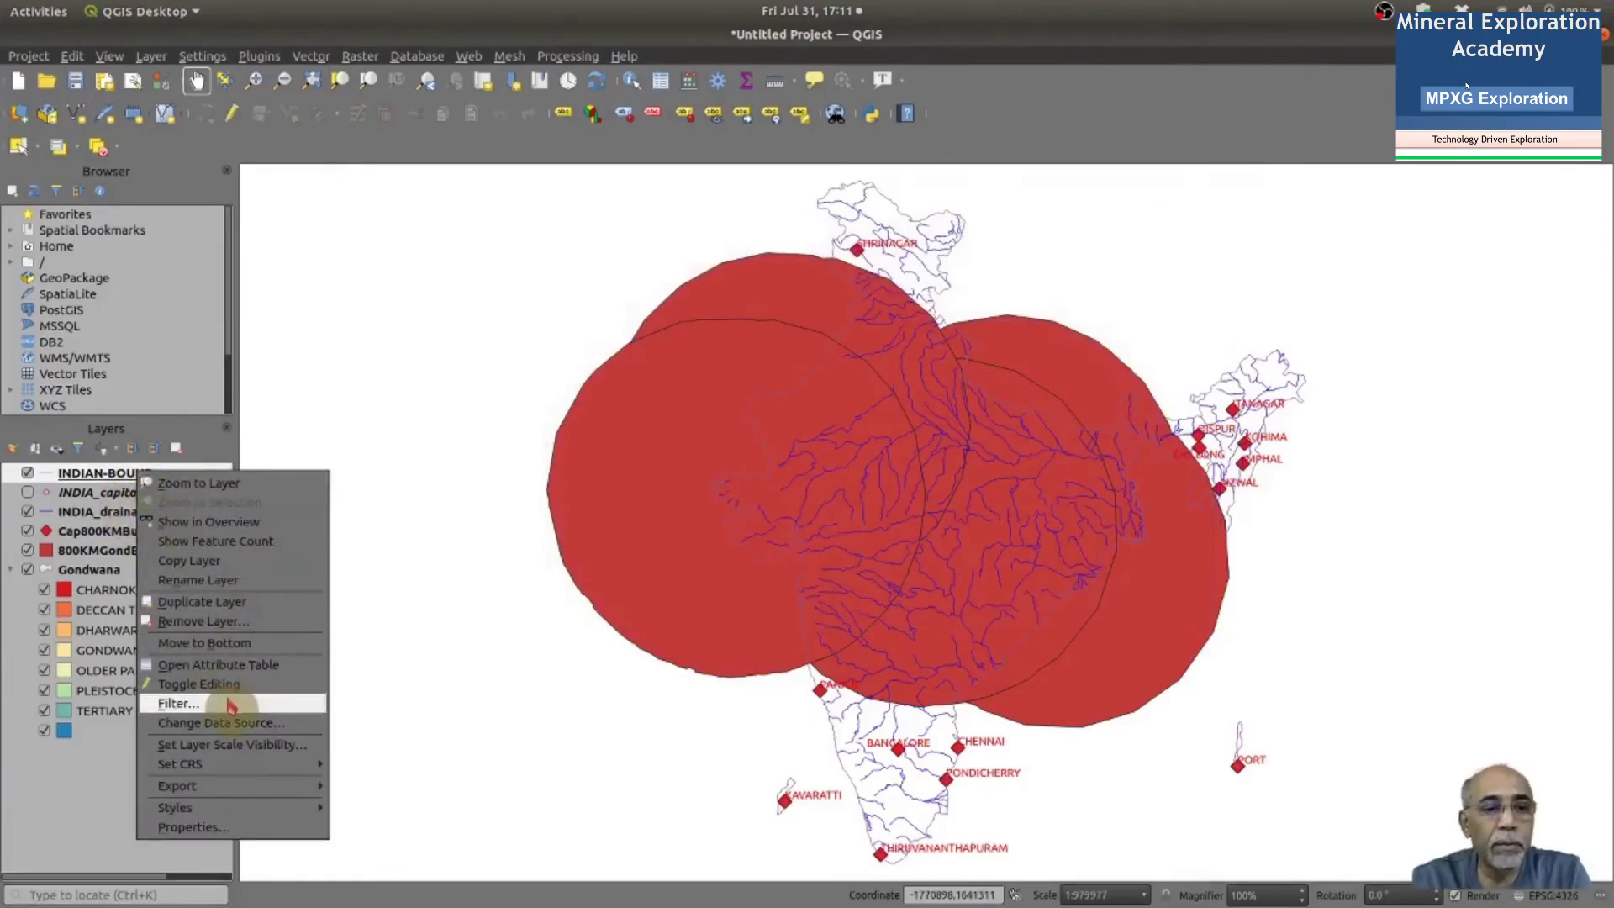
click(178, 704)
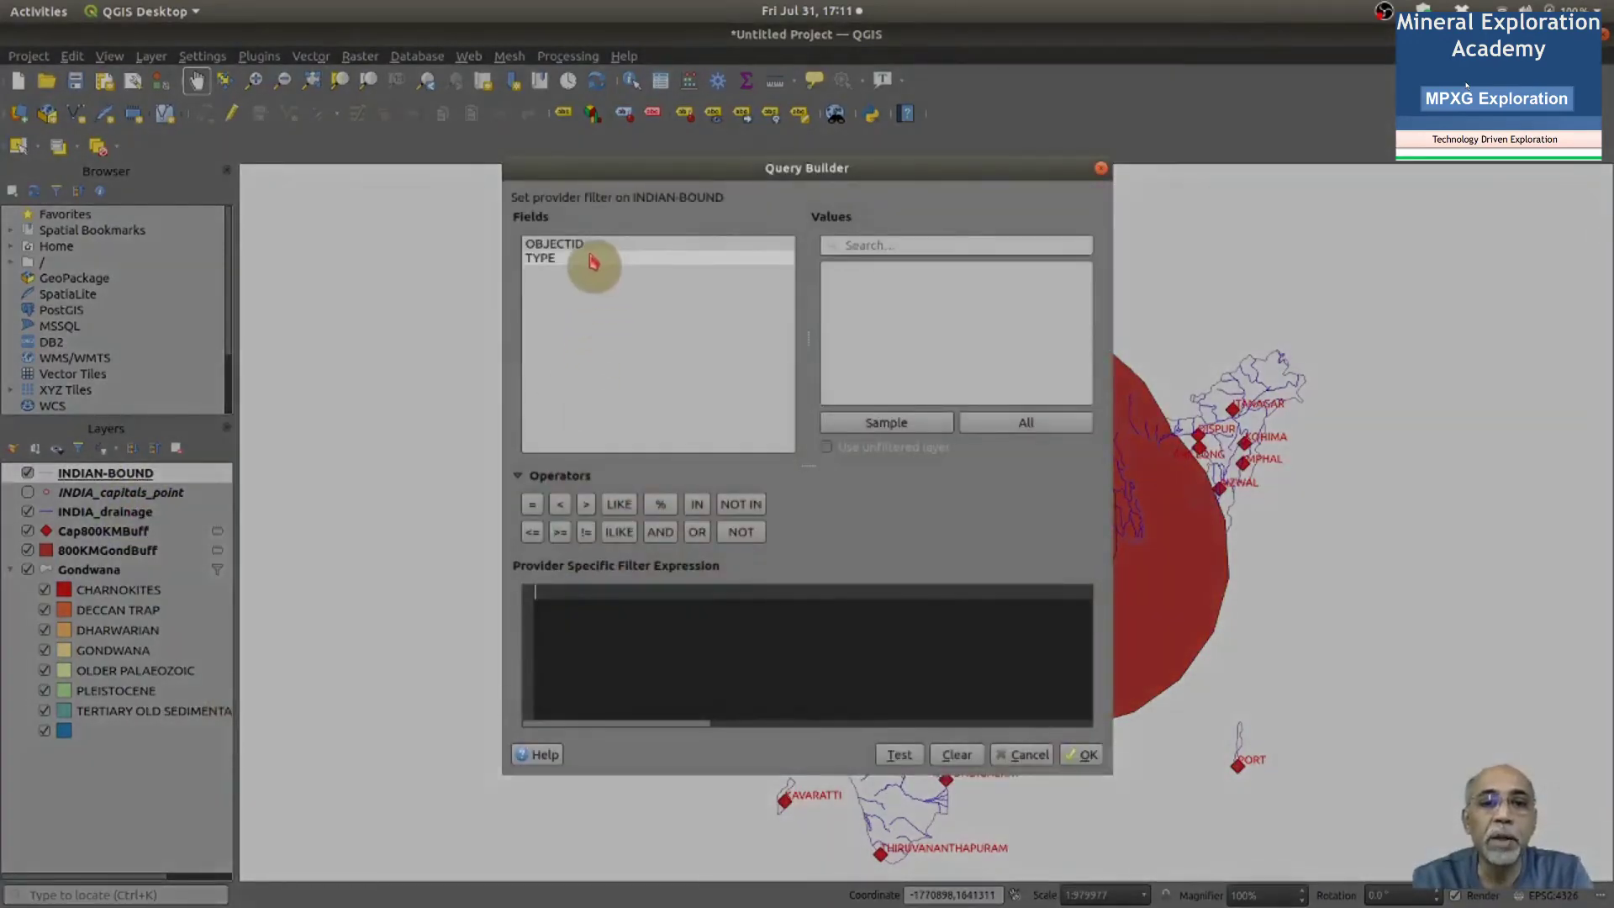
click(594, 260)
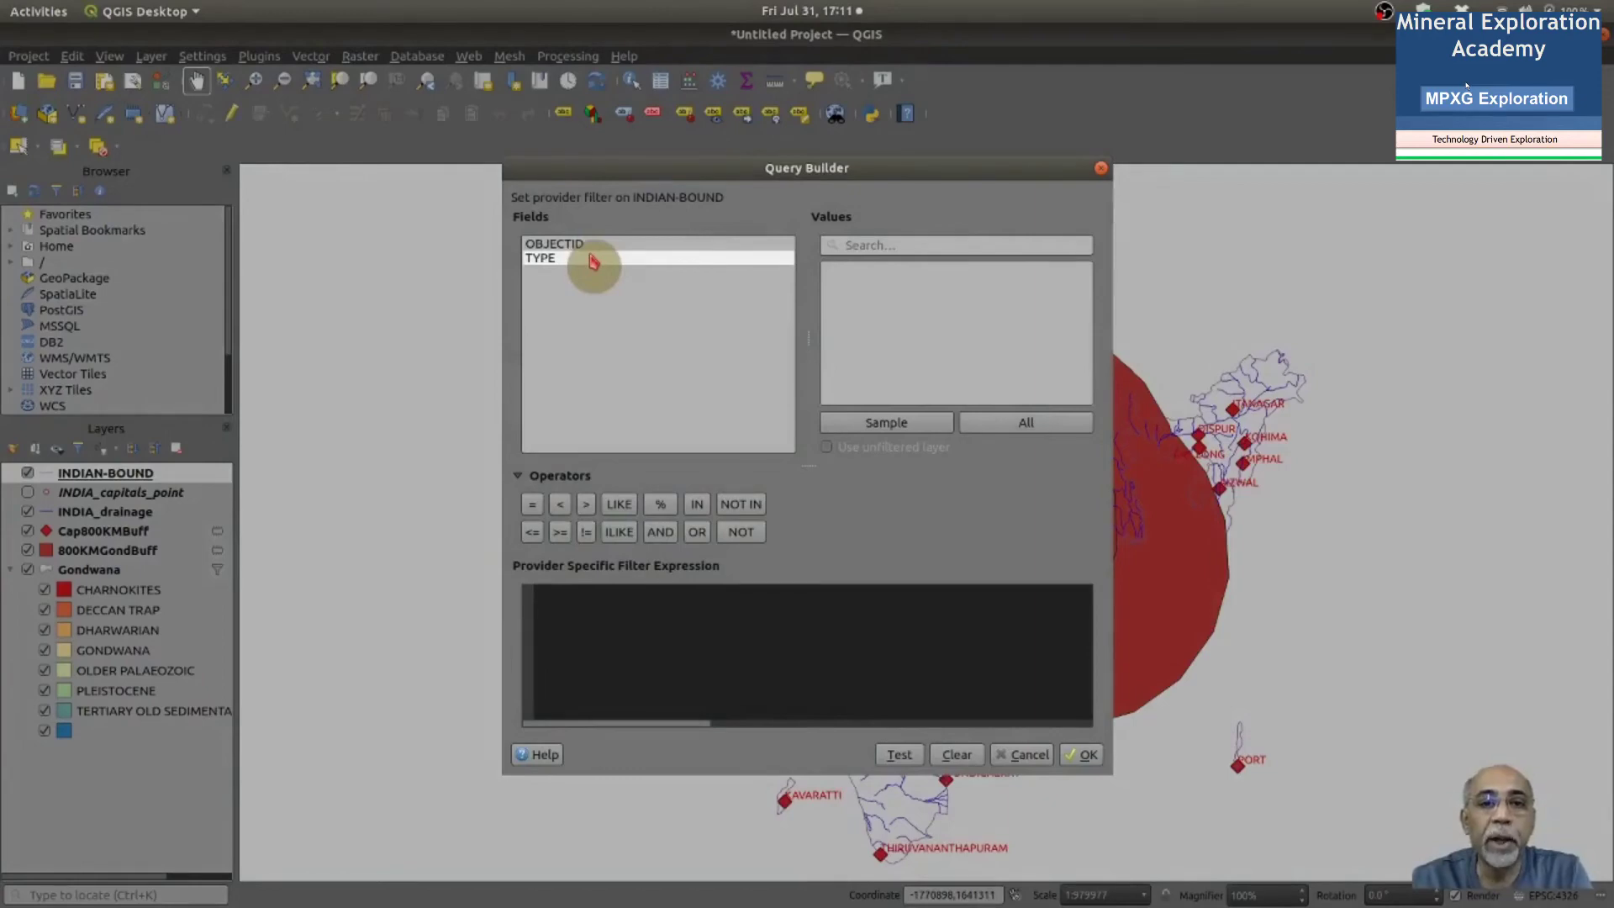
double_click(594, 260)
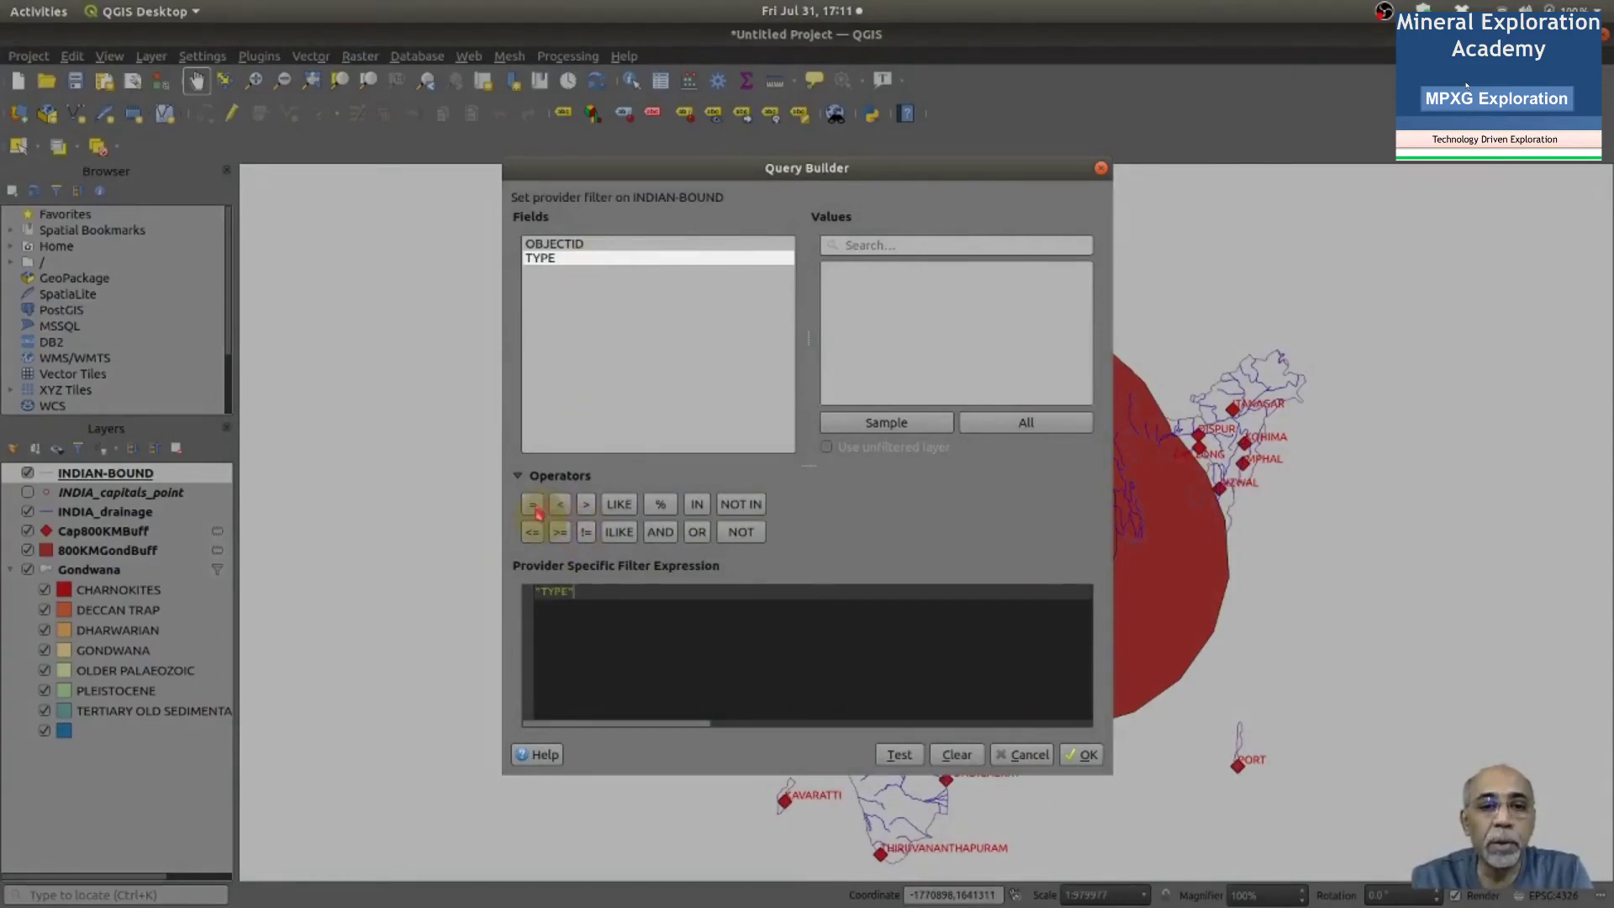
click(917, 423)
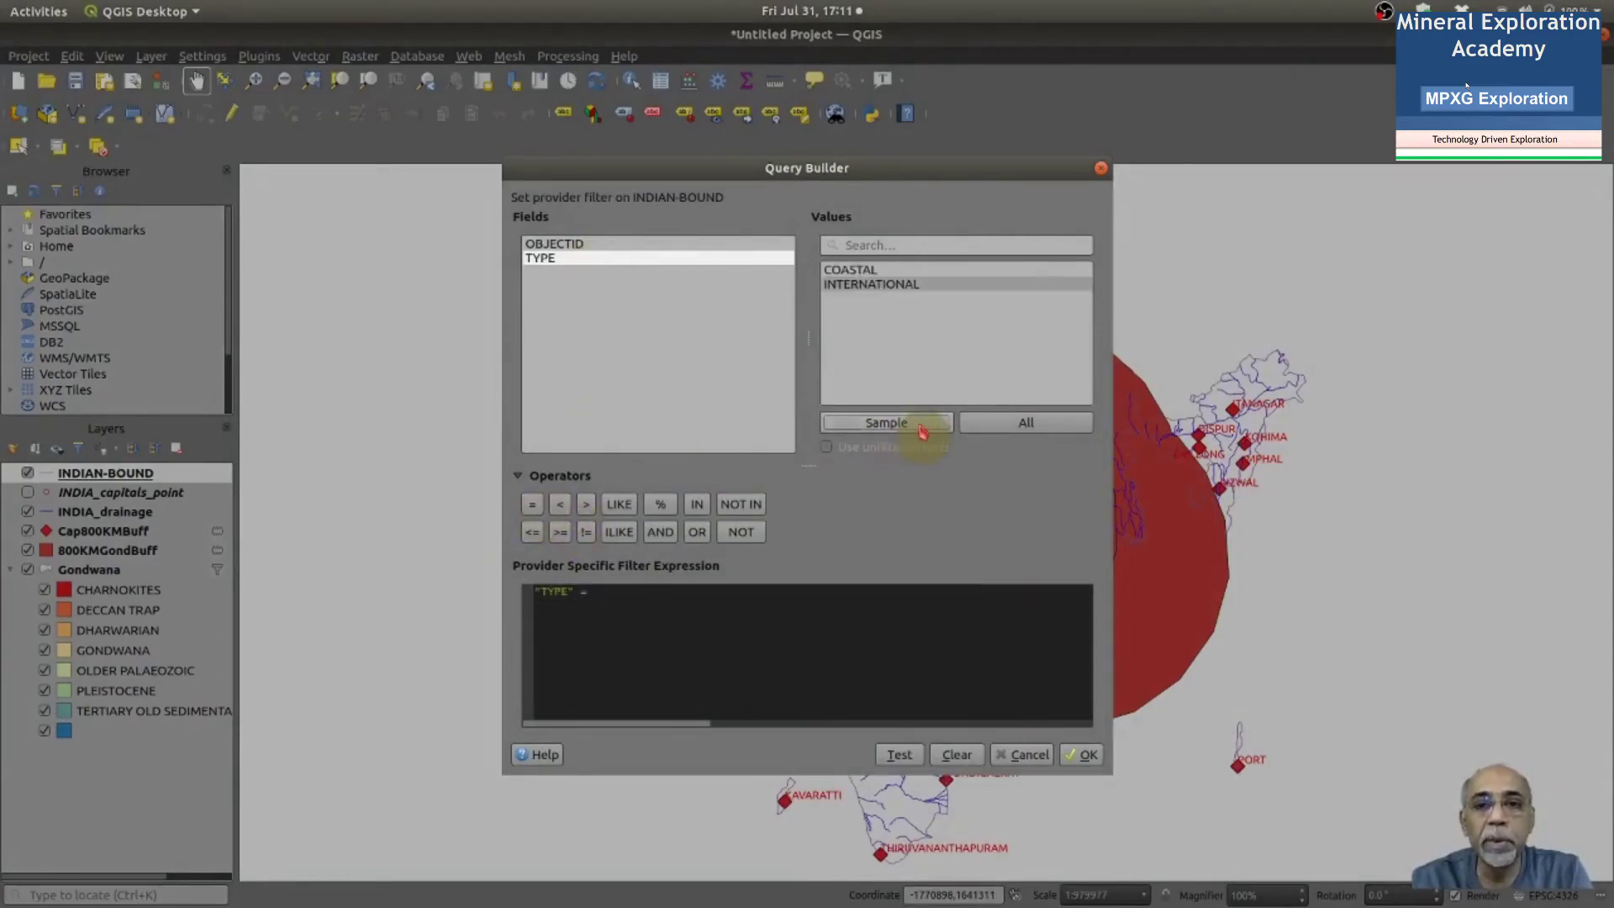
click(882, 275)
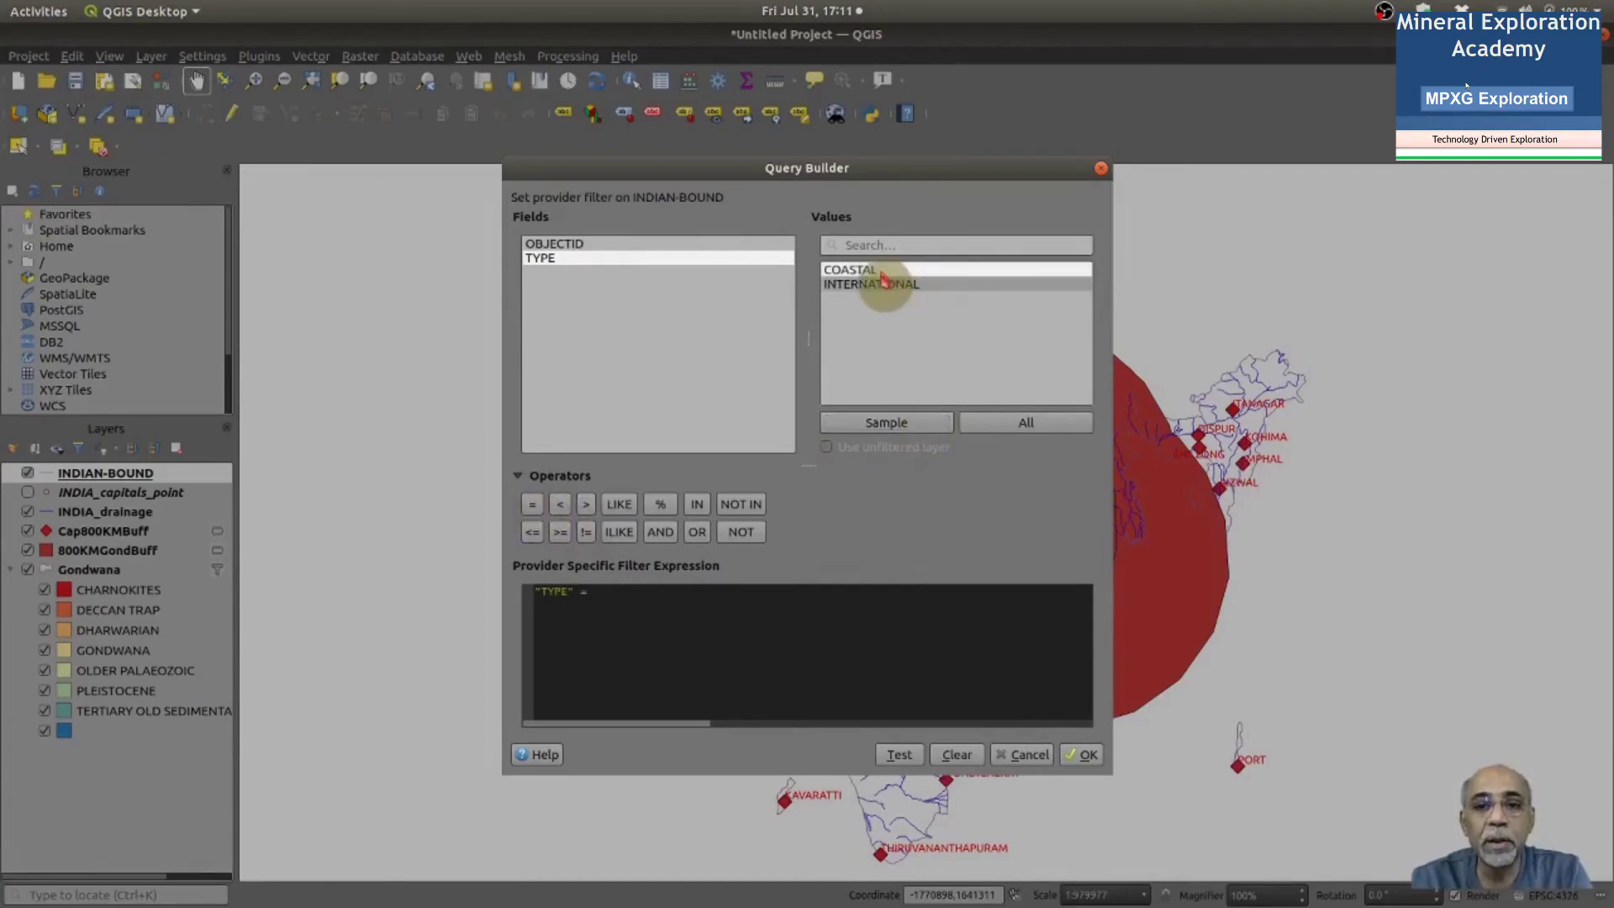
double_click(884, 278)
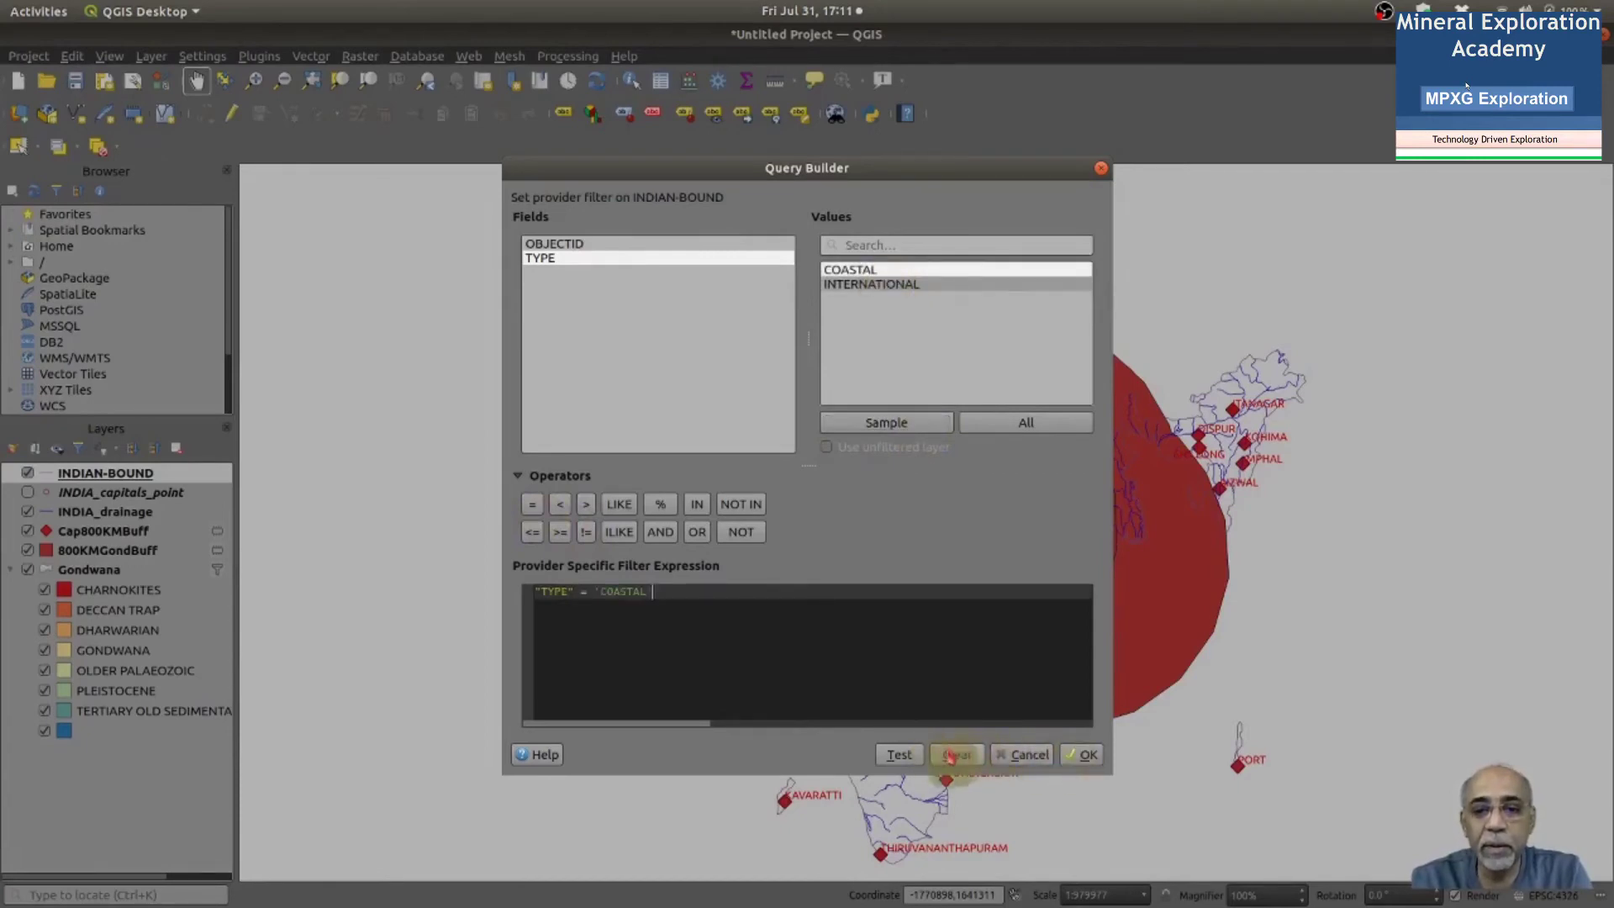
click(899, 754)
click(922, 502)
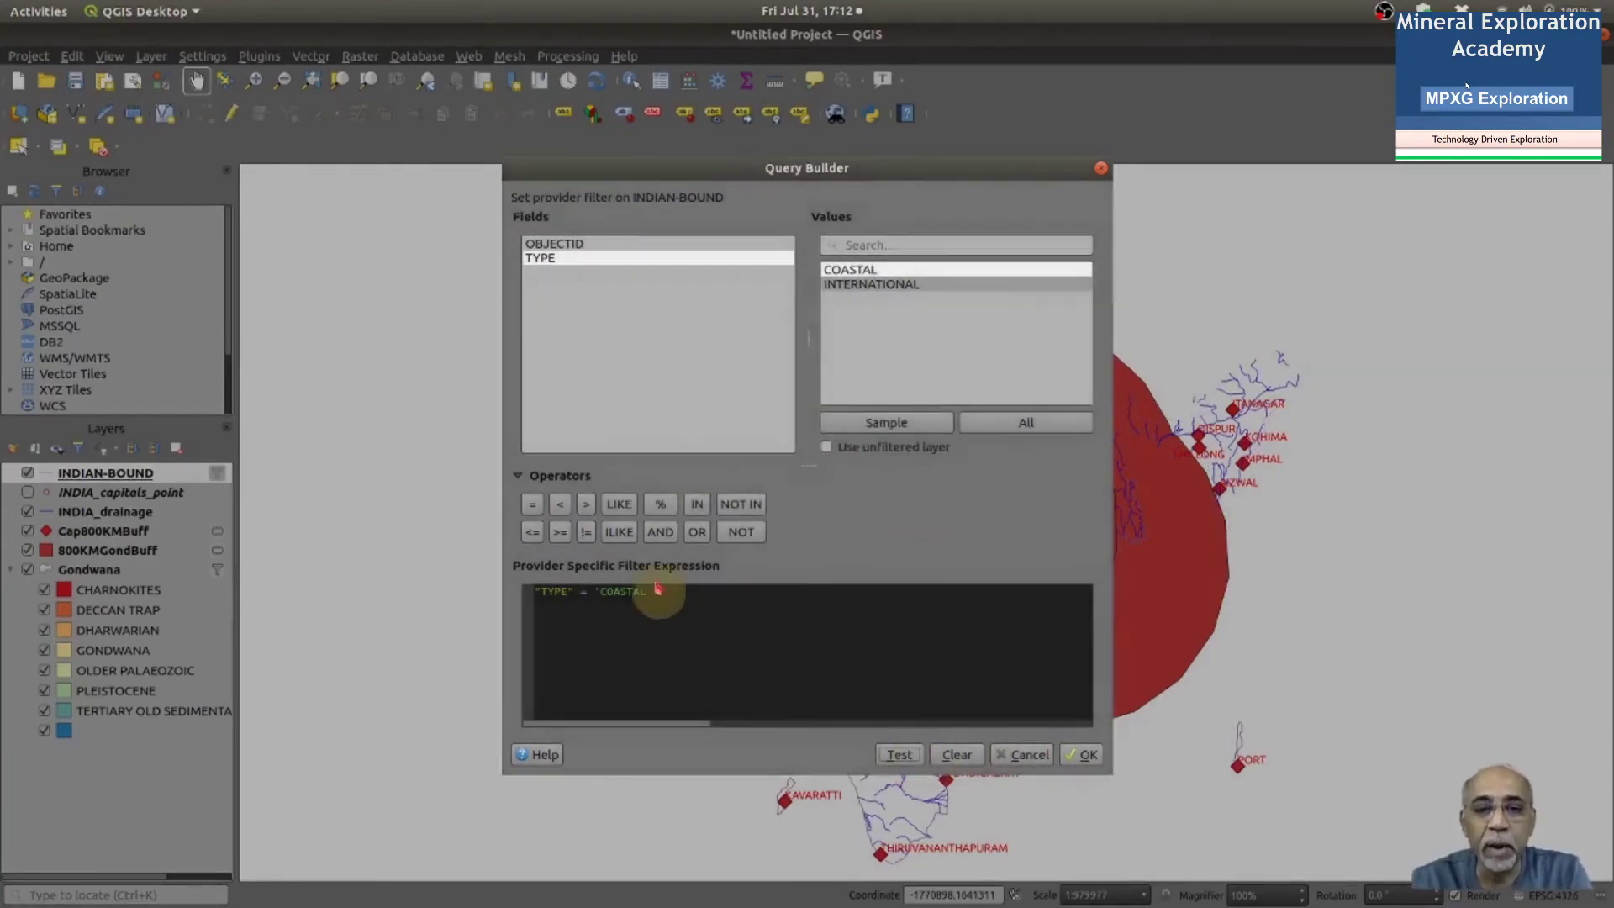
click(1086, 761)
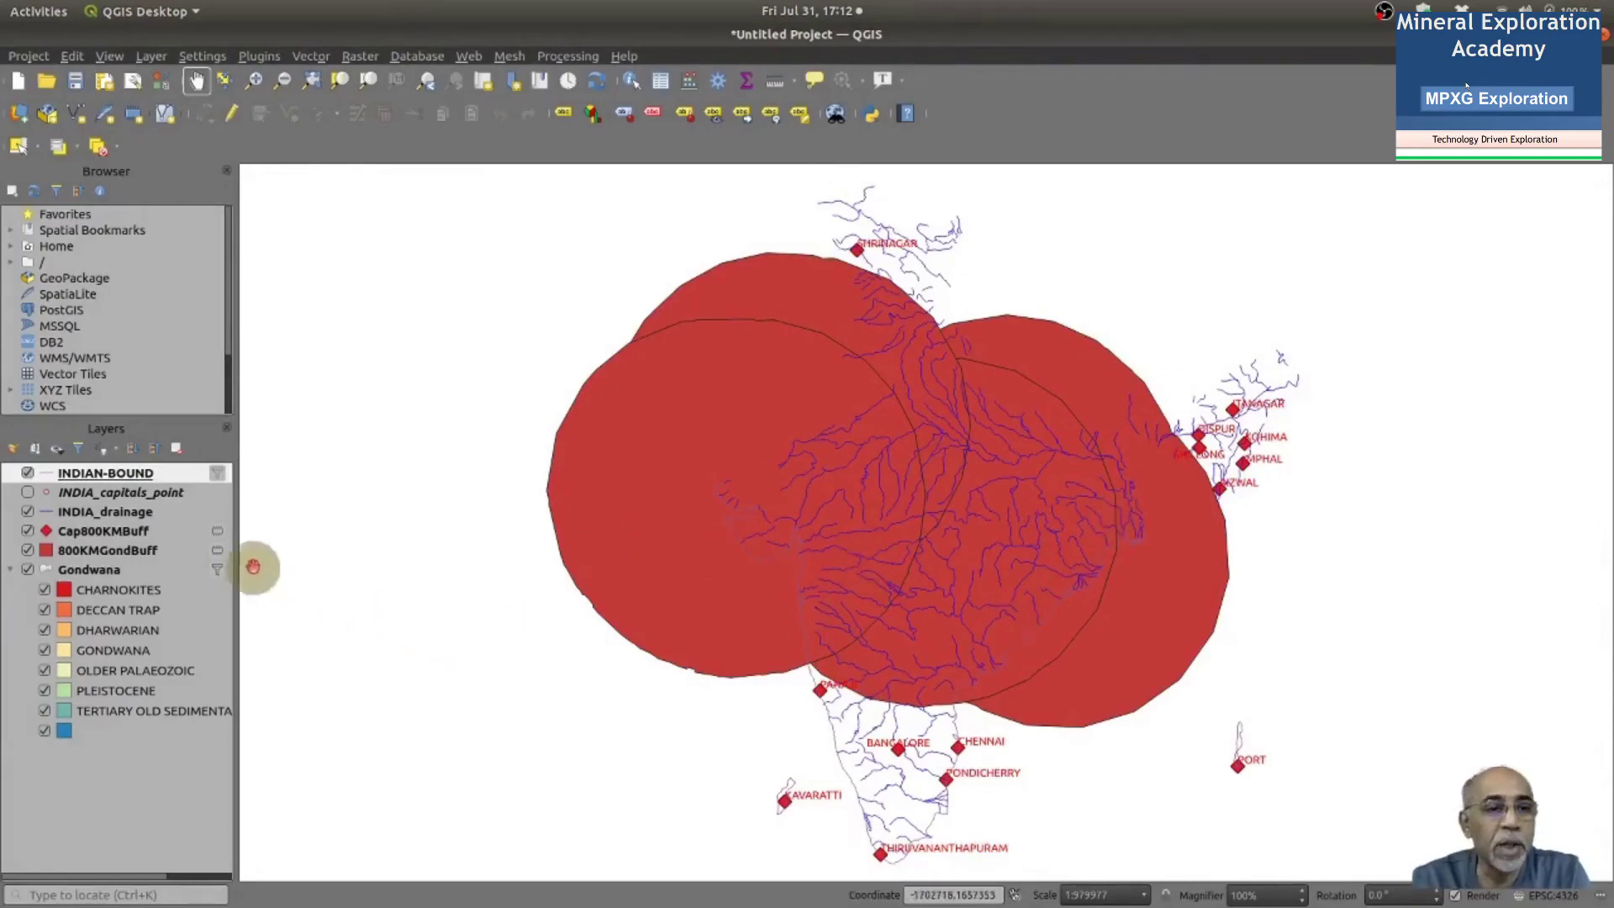
Rename the filtered INDIAN-BOUND layer as Coast line
right_click(124, 481)
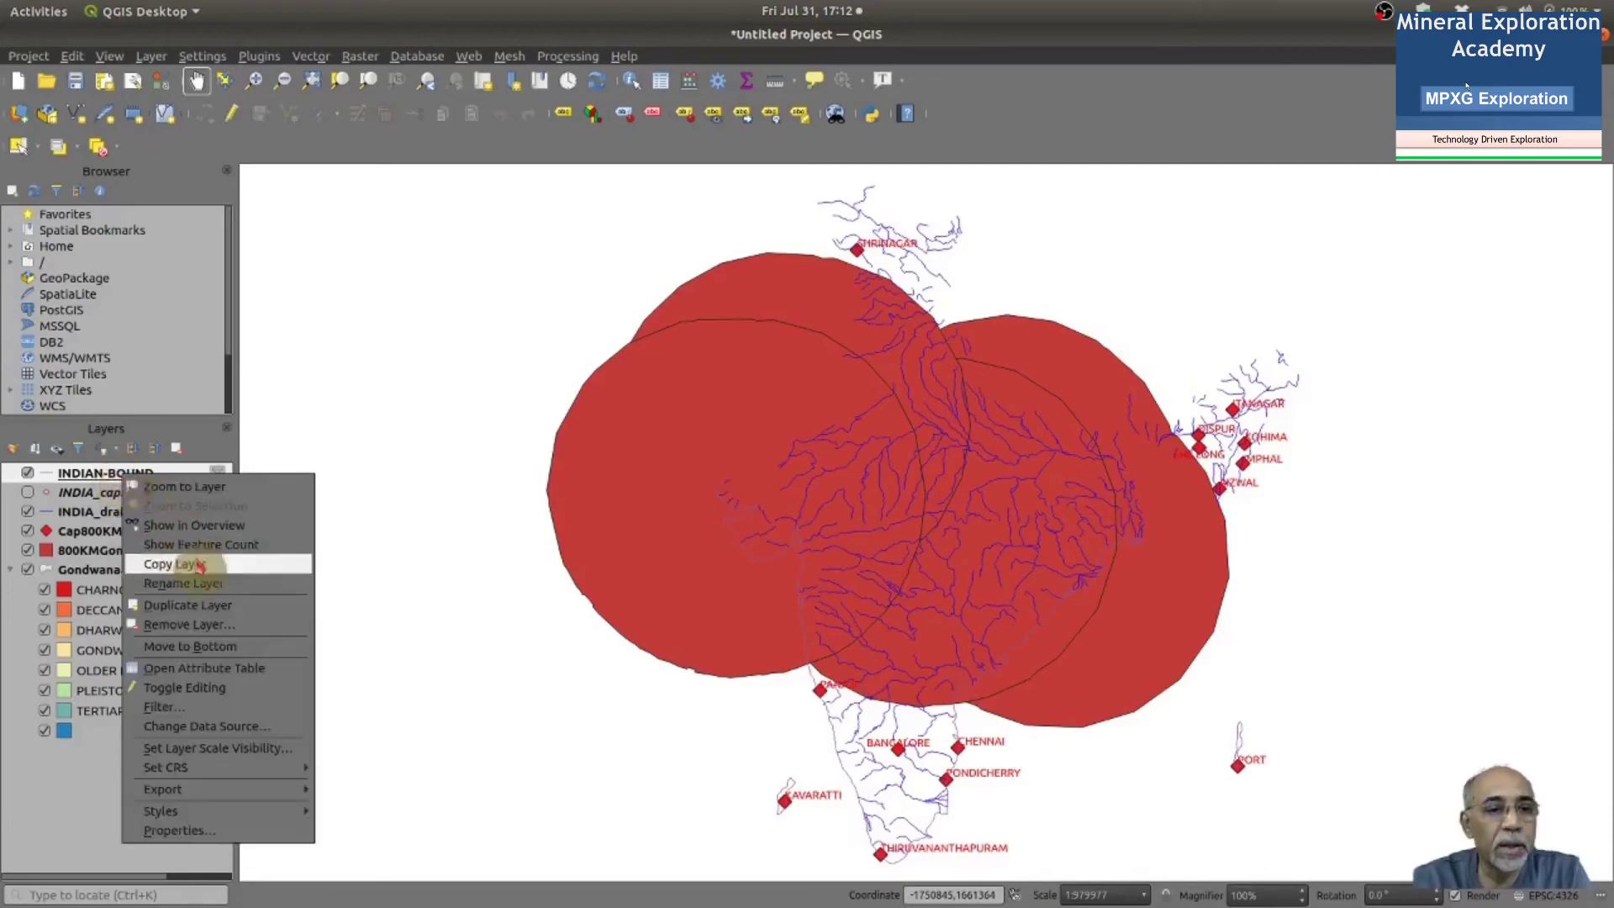
click(214, 585)
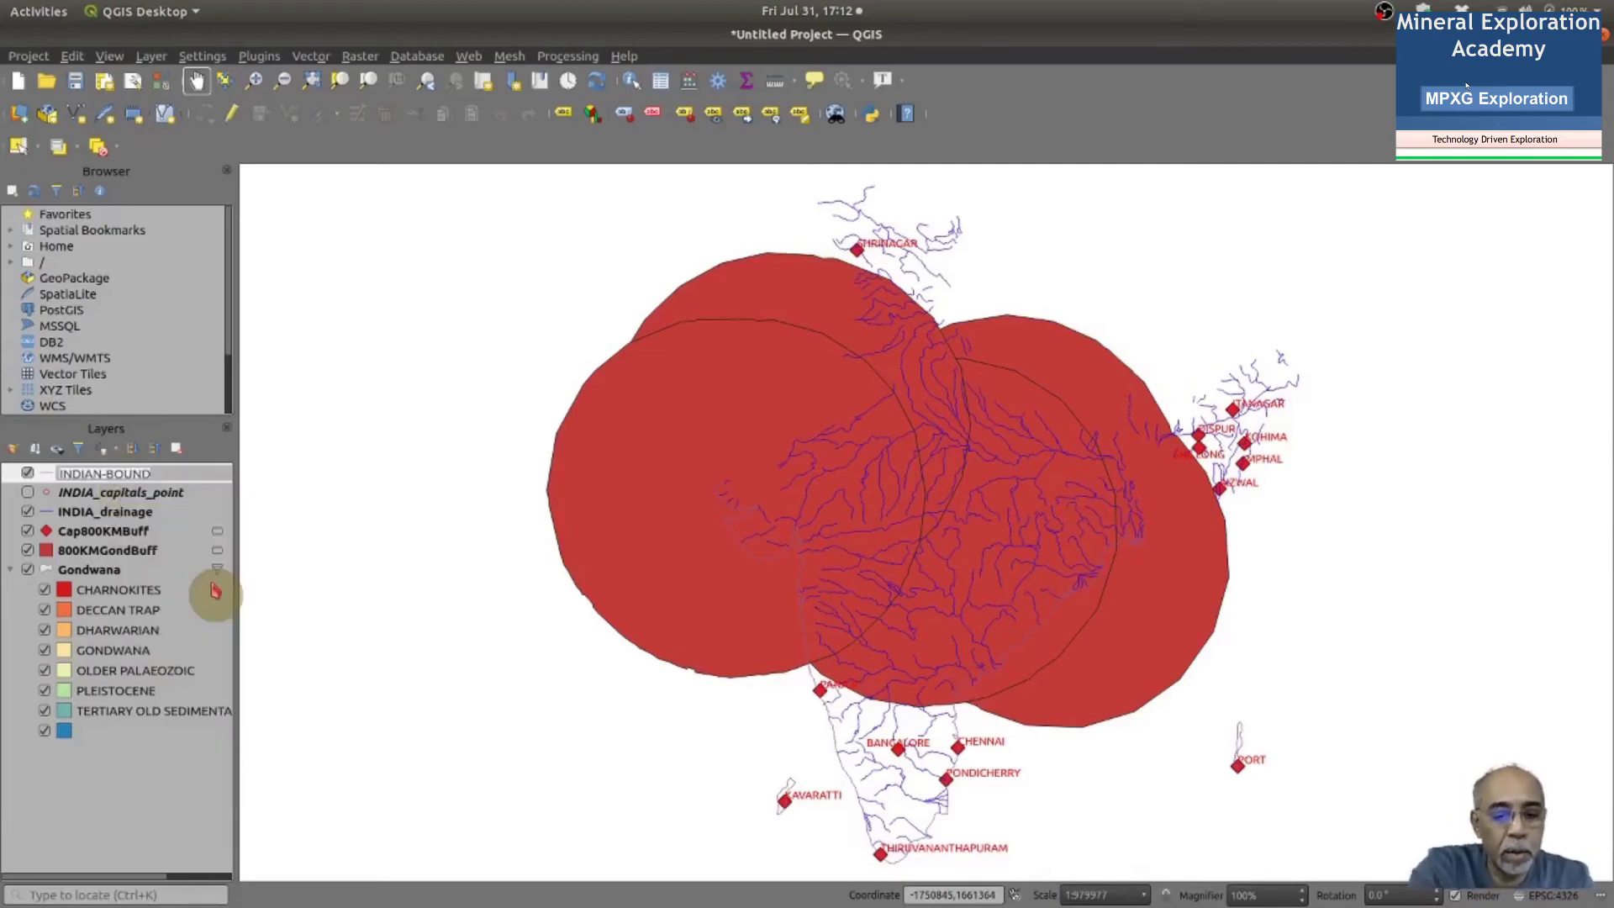
text(Col)
text(stline)
key(Return)
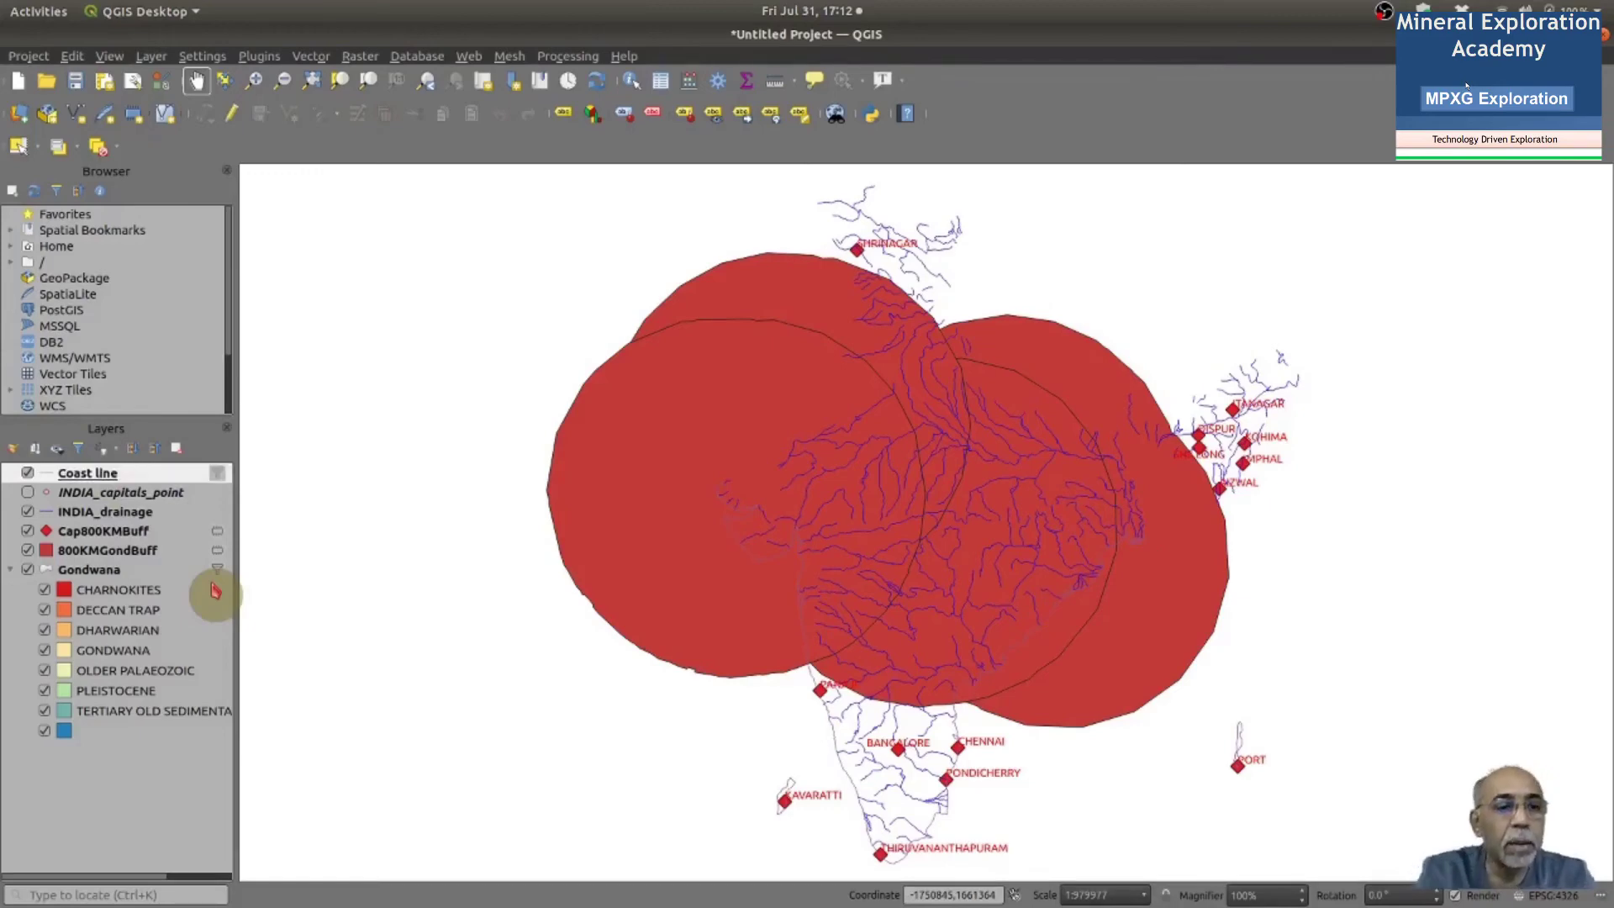
Style the Coast line layer with the simple blue line symbol
double_click(49, 479)
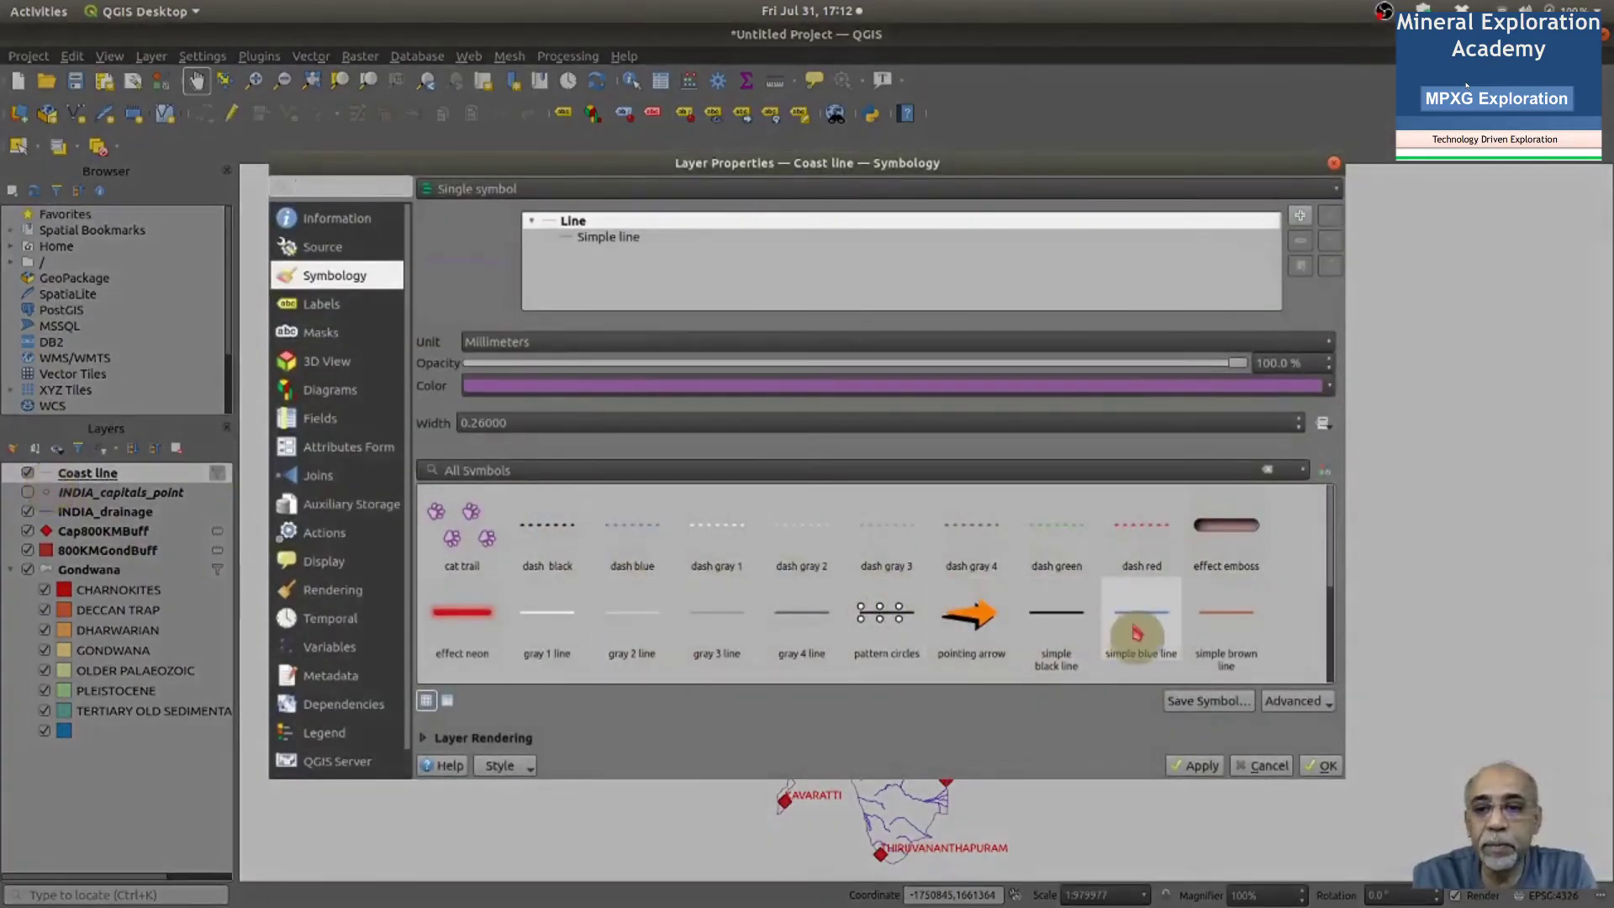
click(1143, 620)
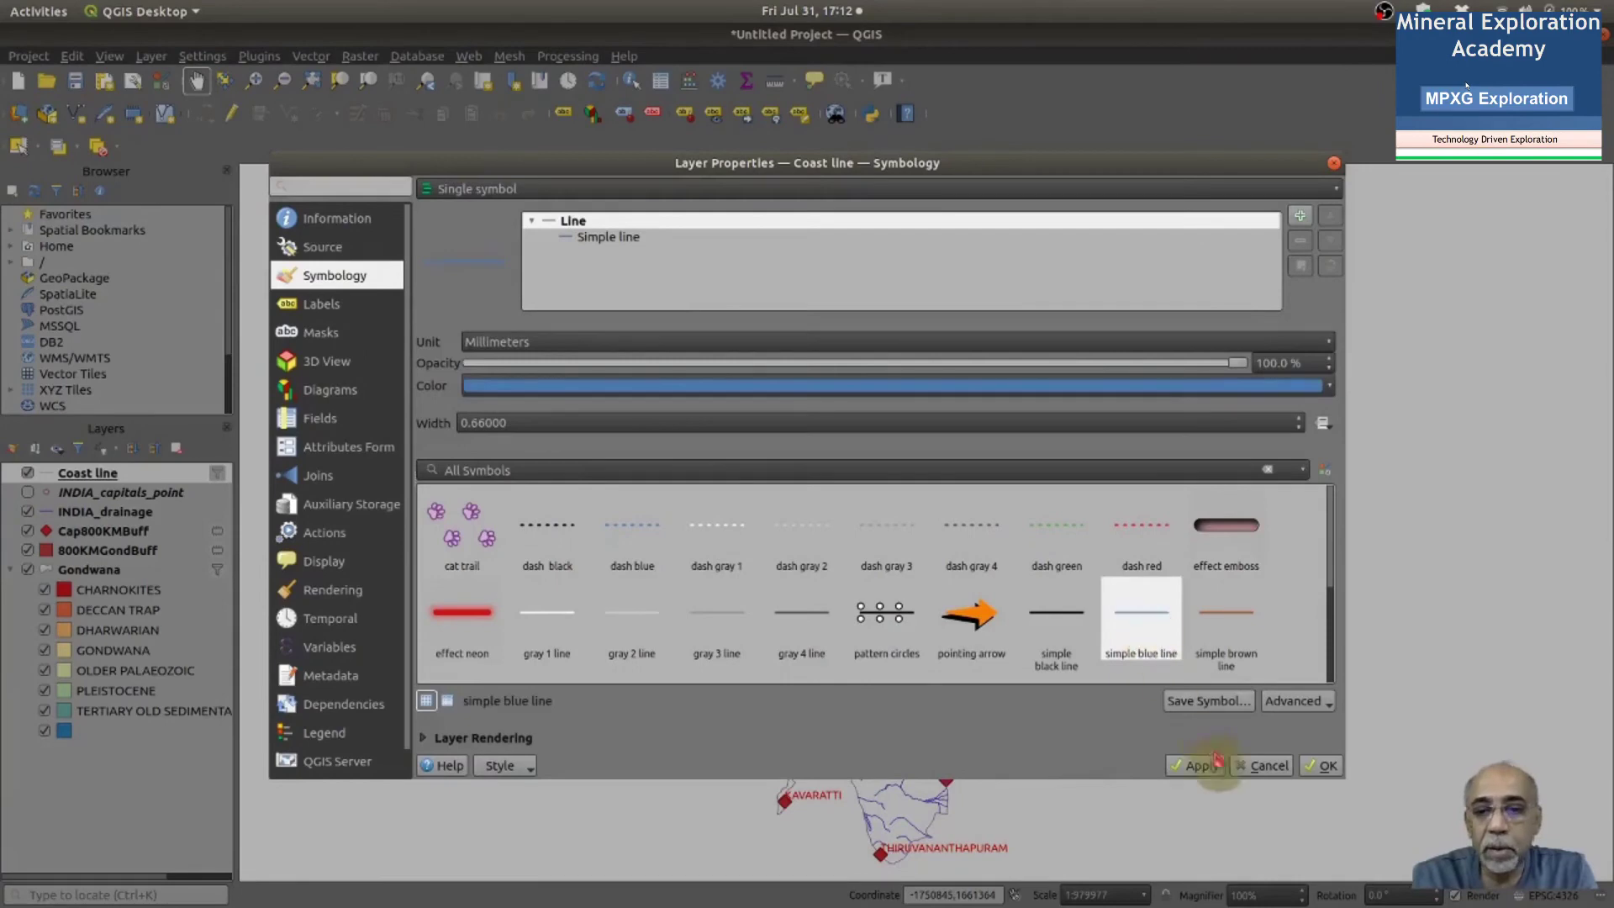
click(1329, 774)
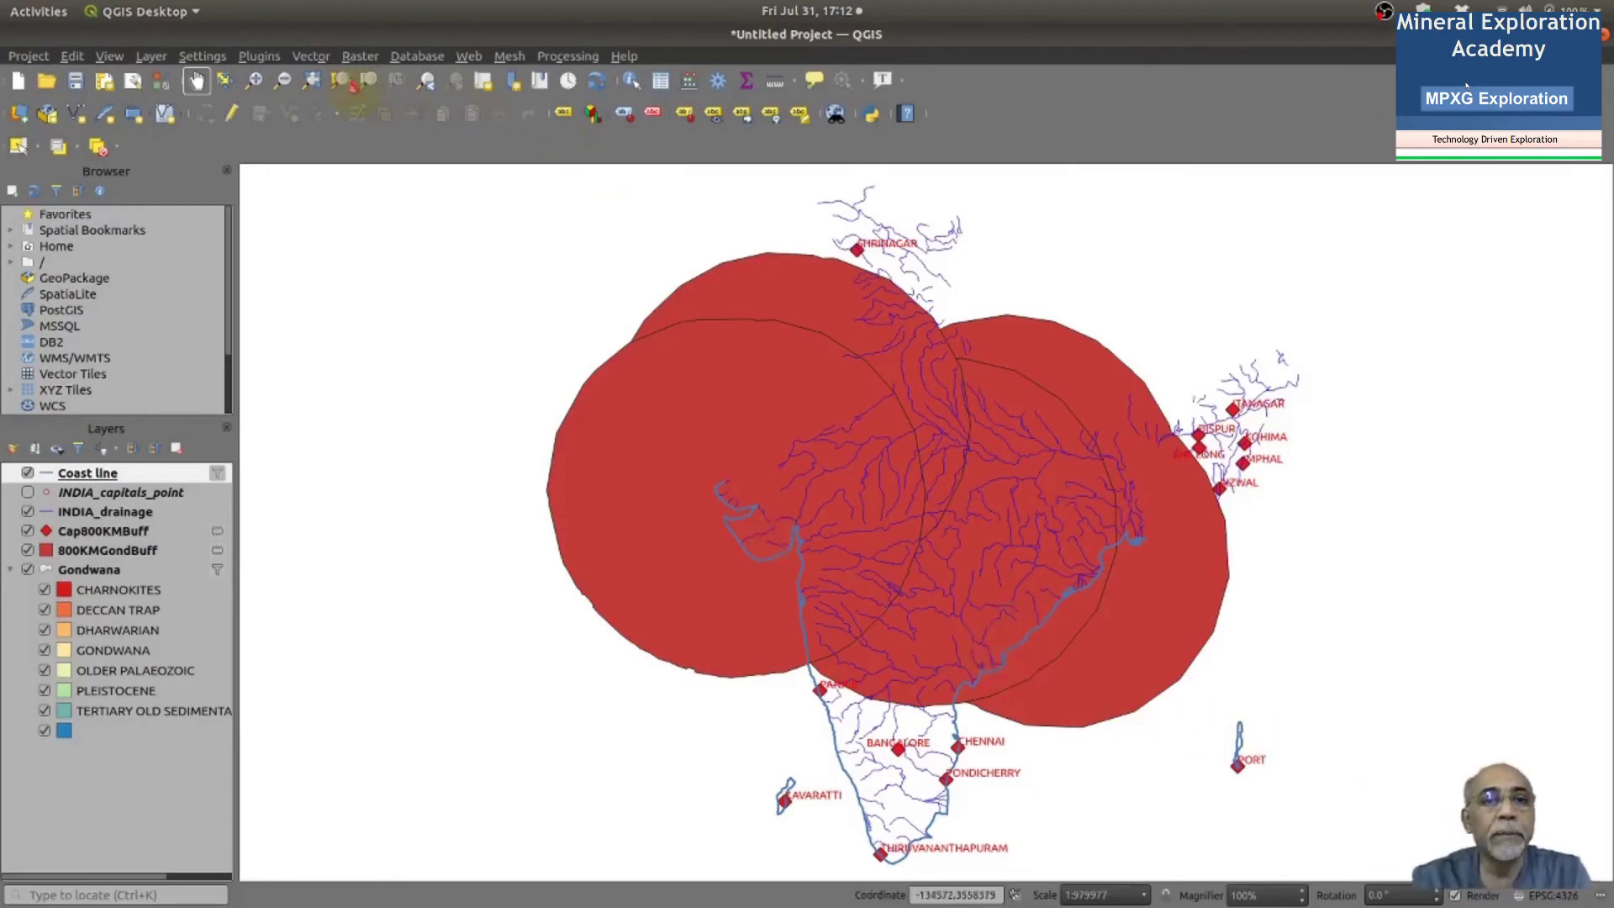
Buffer the Coast line layer with a distance of 10000 and round caps and joins, output to a temporary layer
click(311, 58)
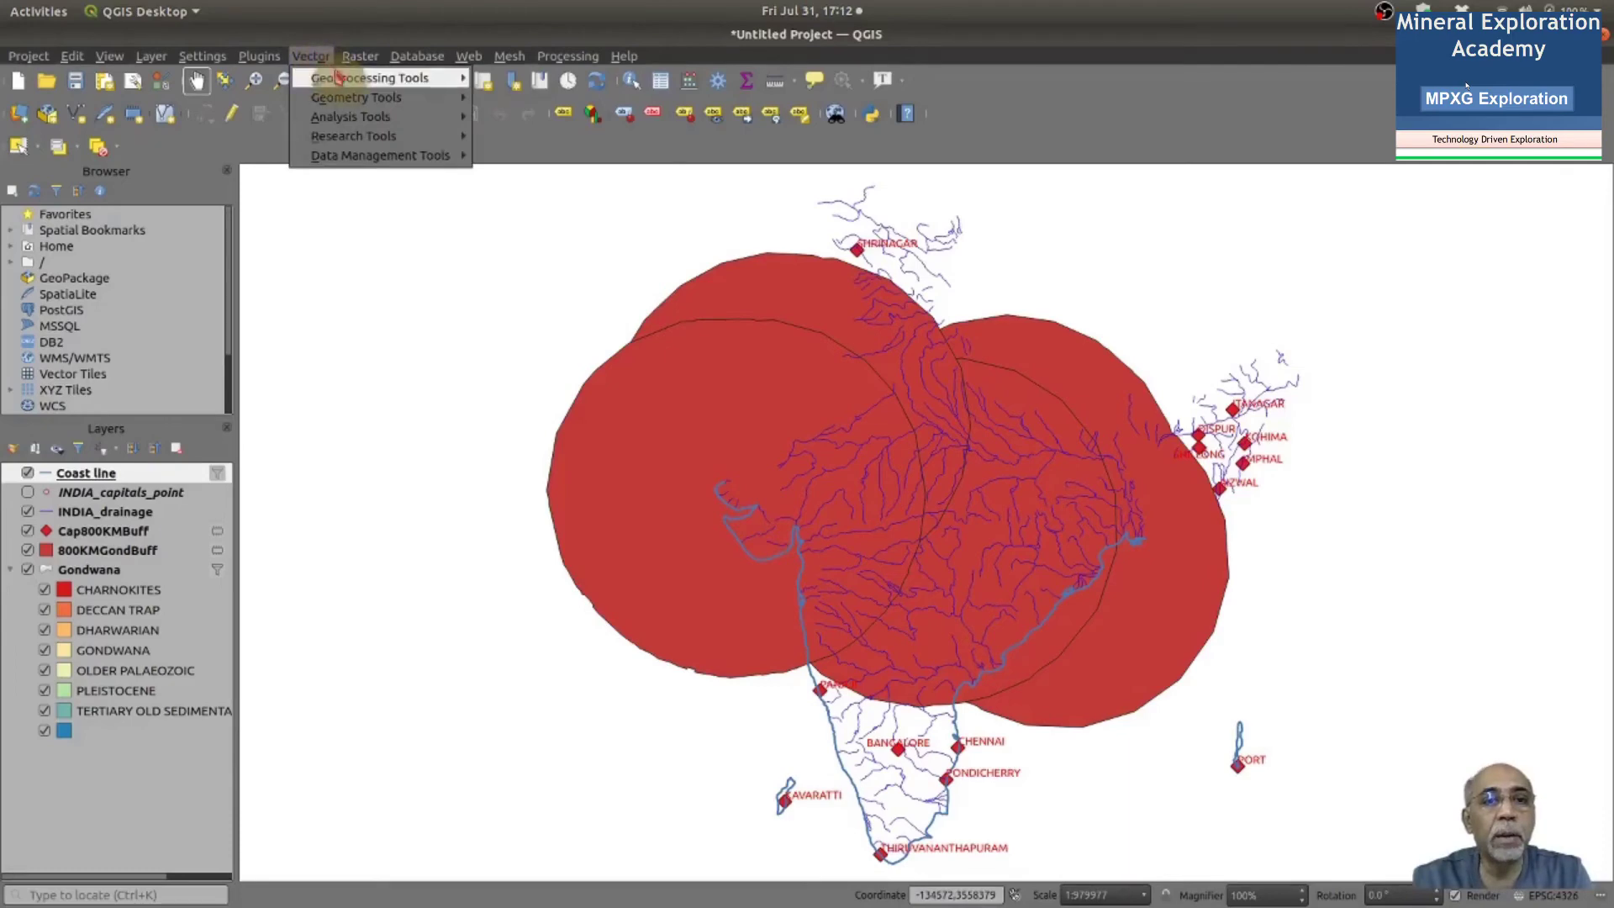
mouse_move(342, 78)
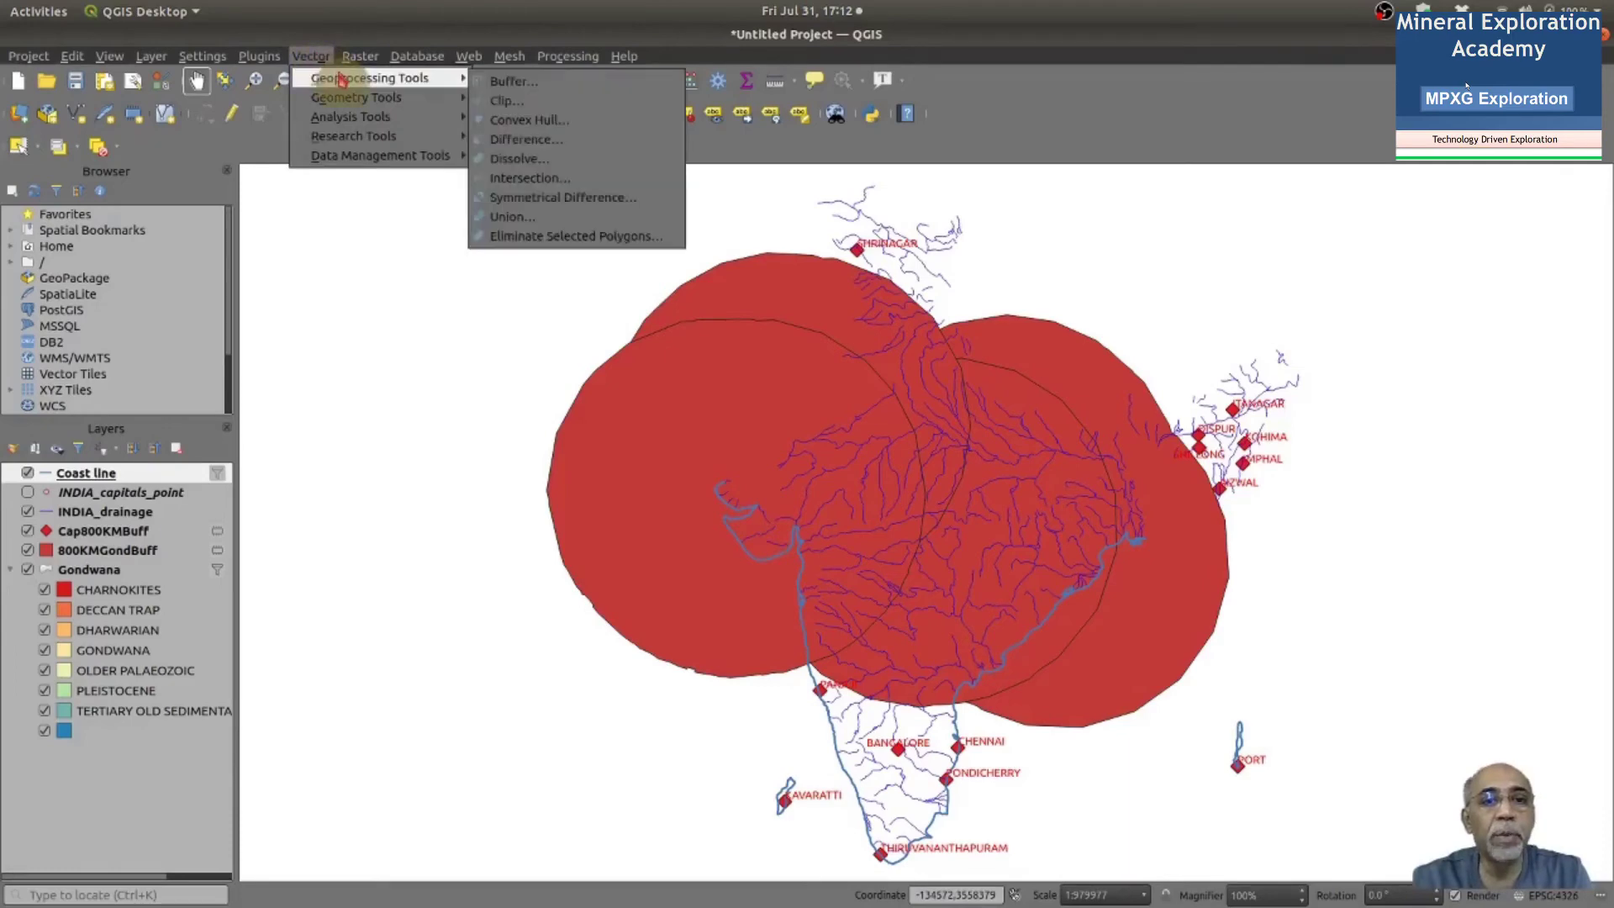
click(504, 82)
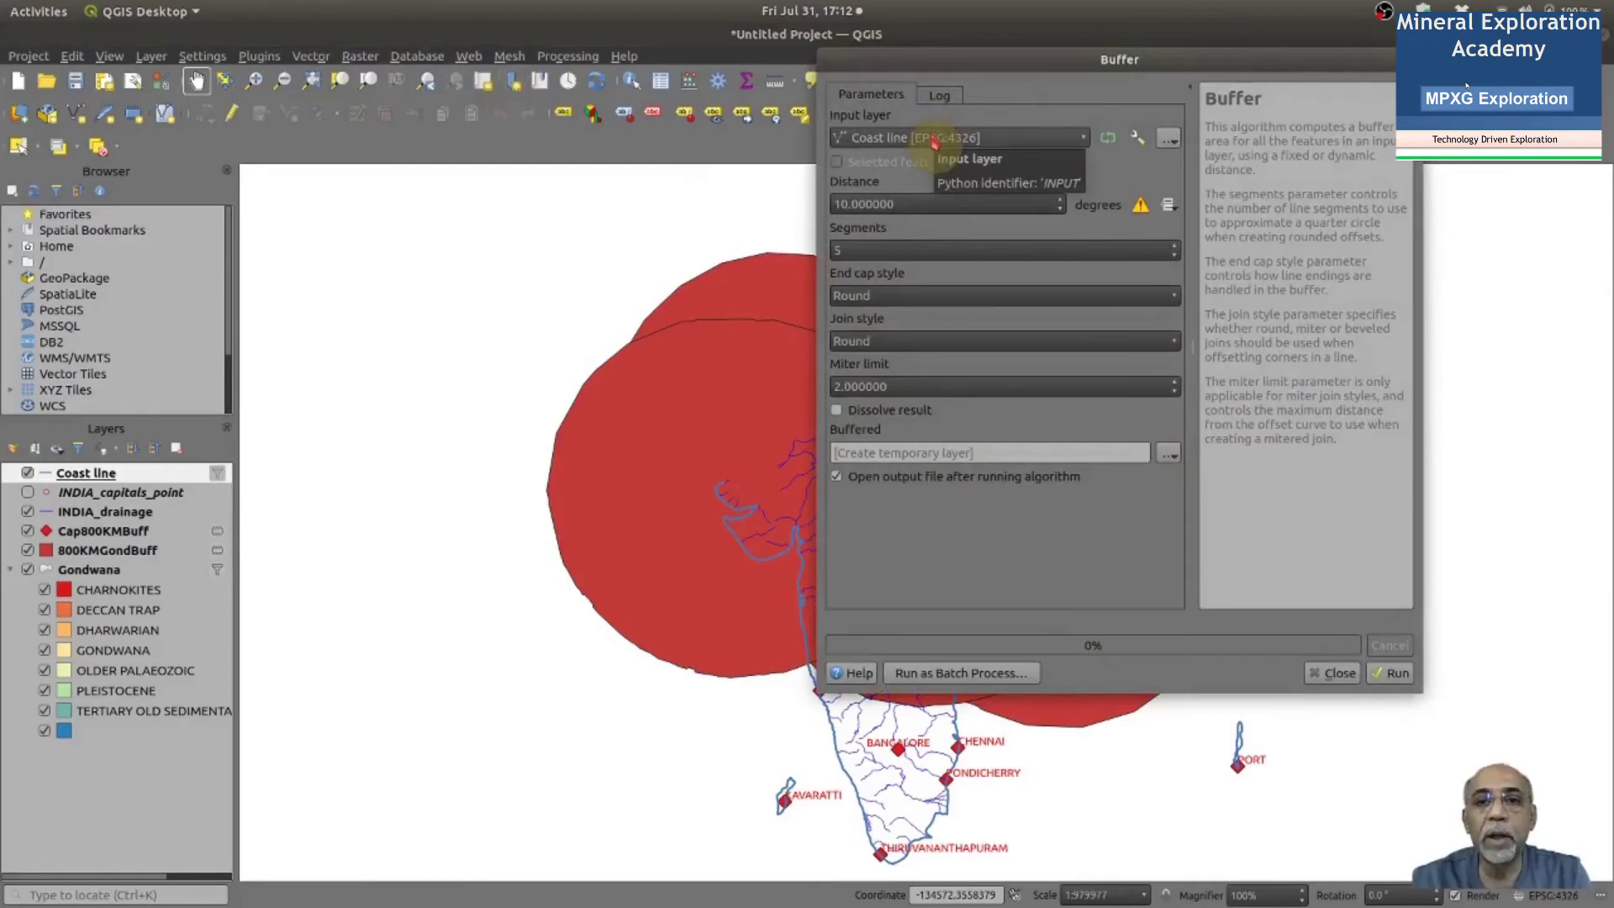
click(968, 203)
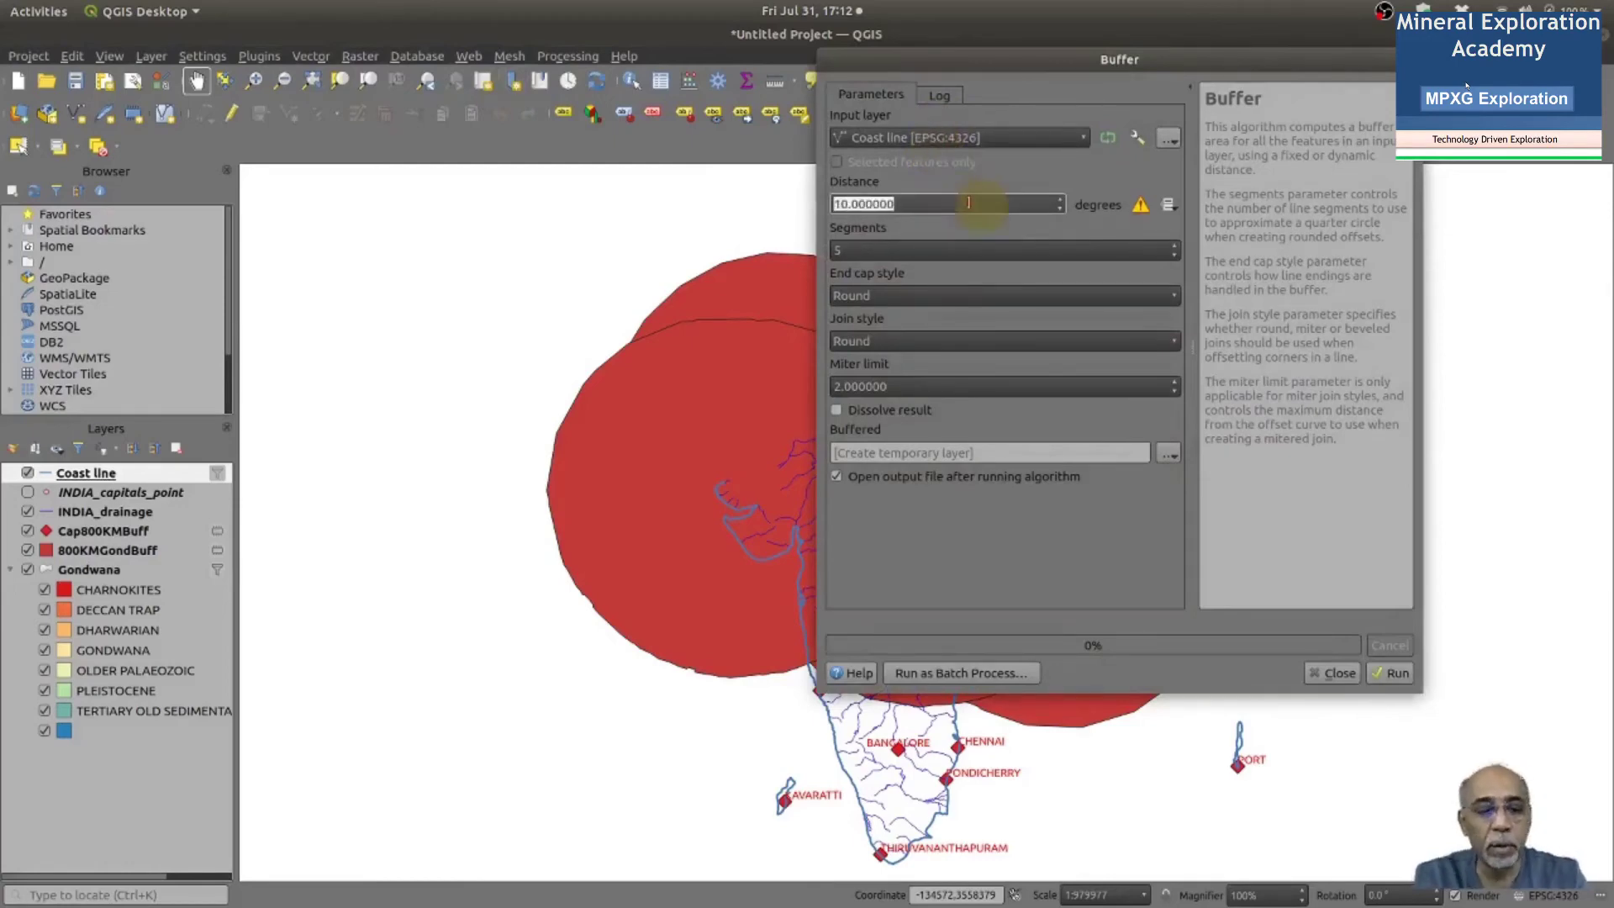
text(100000)
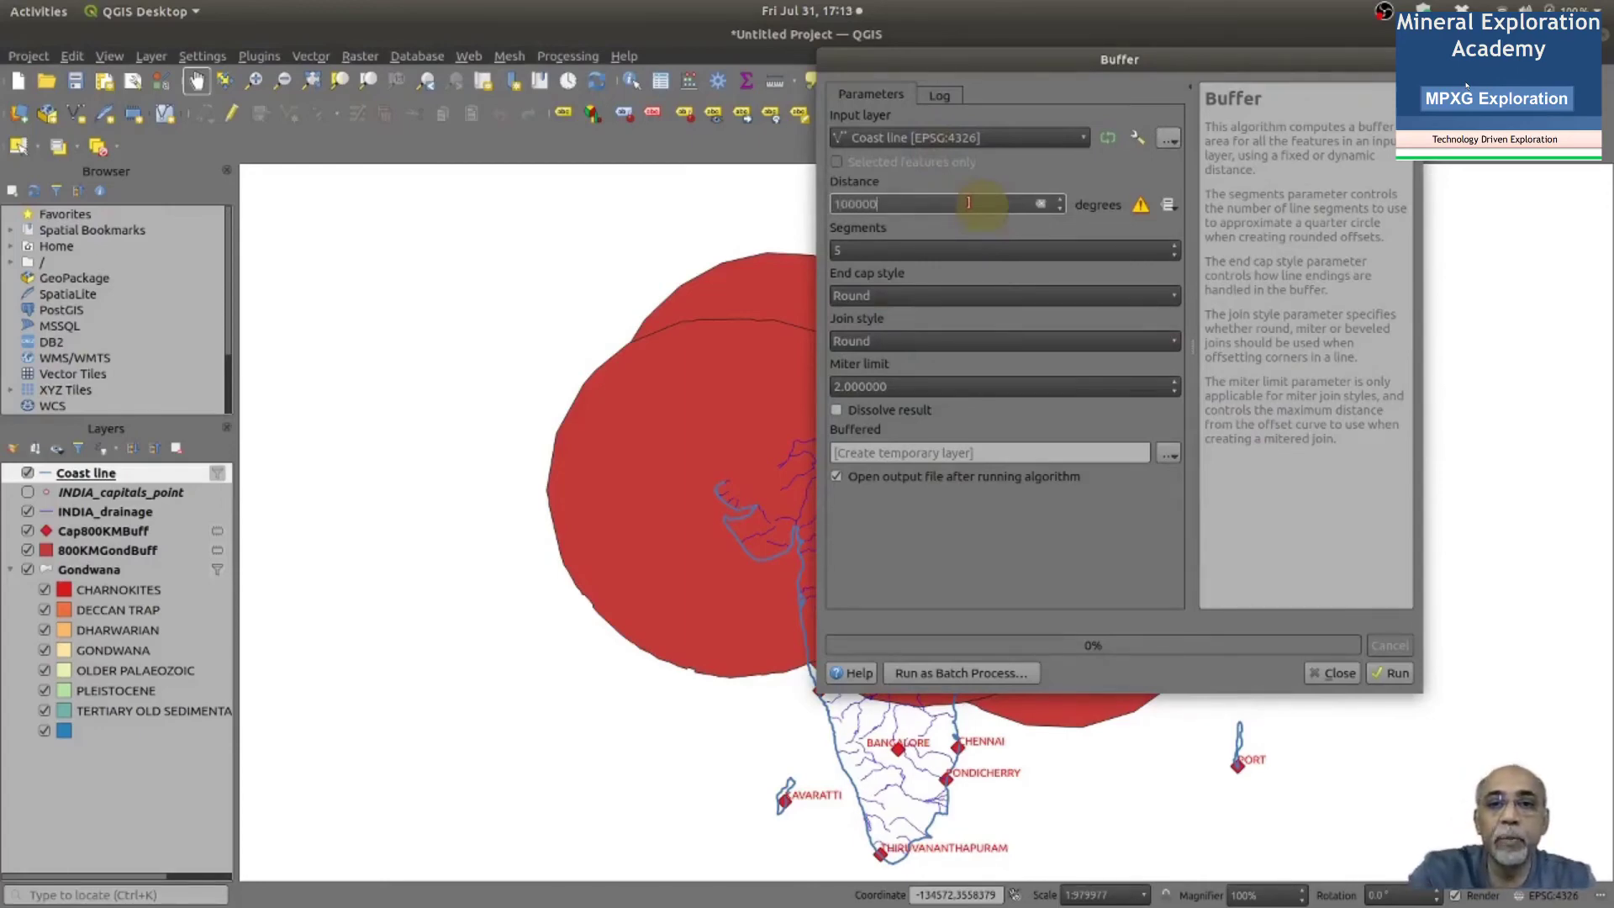
key(BackSpace)
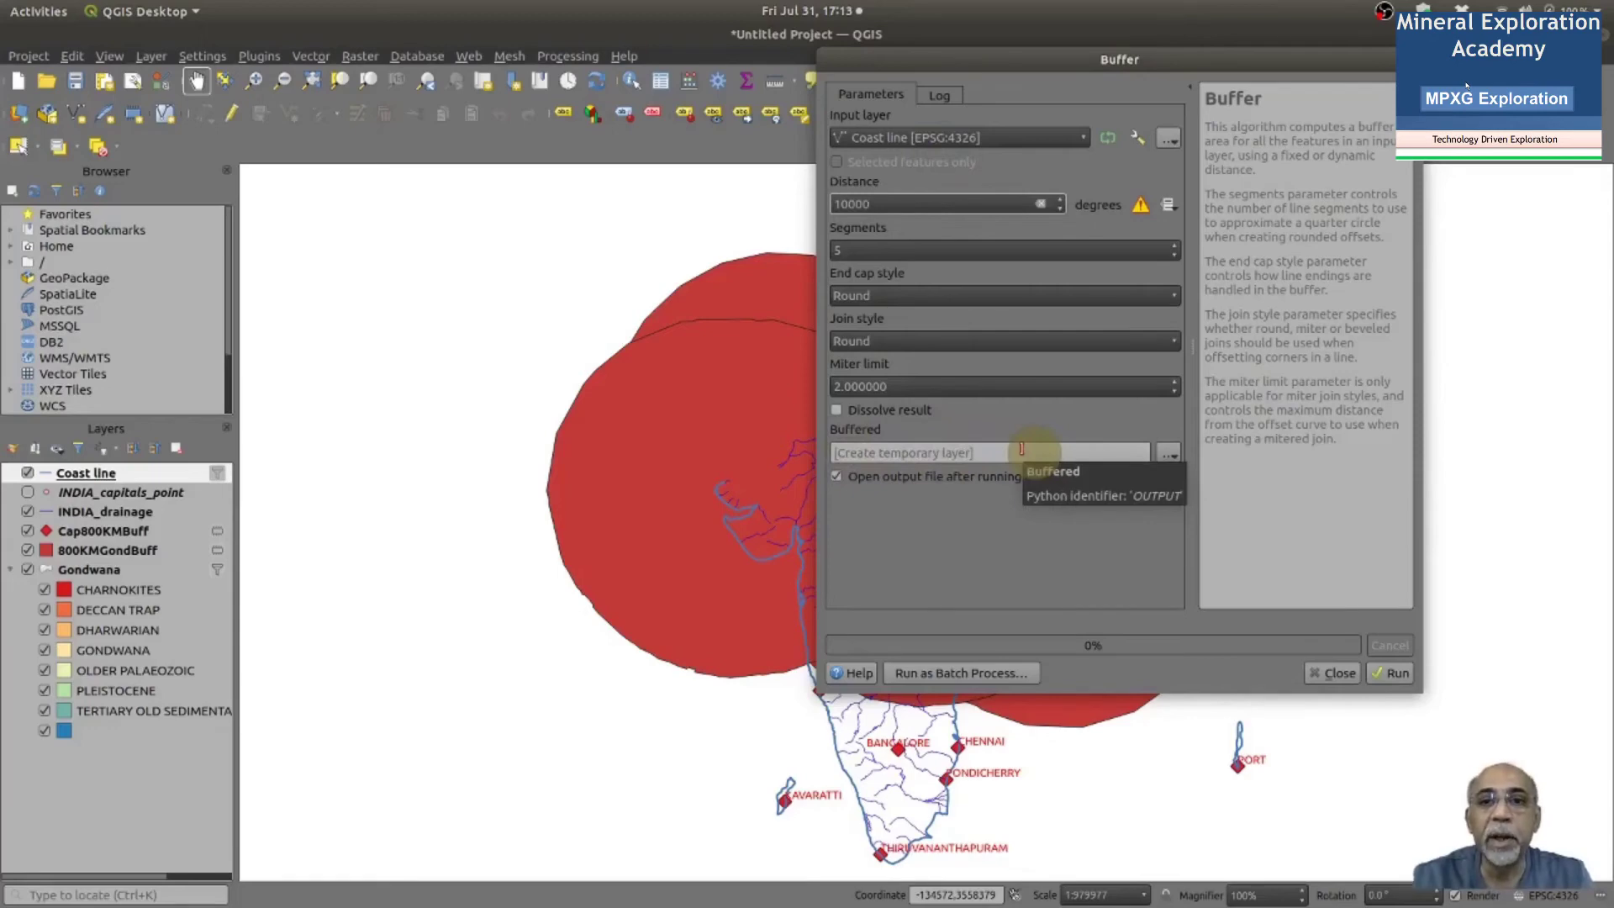
click(1396, 681)
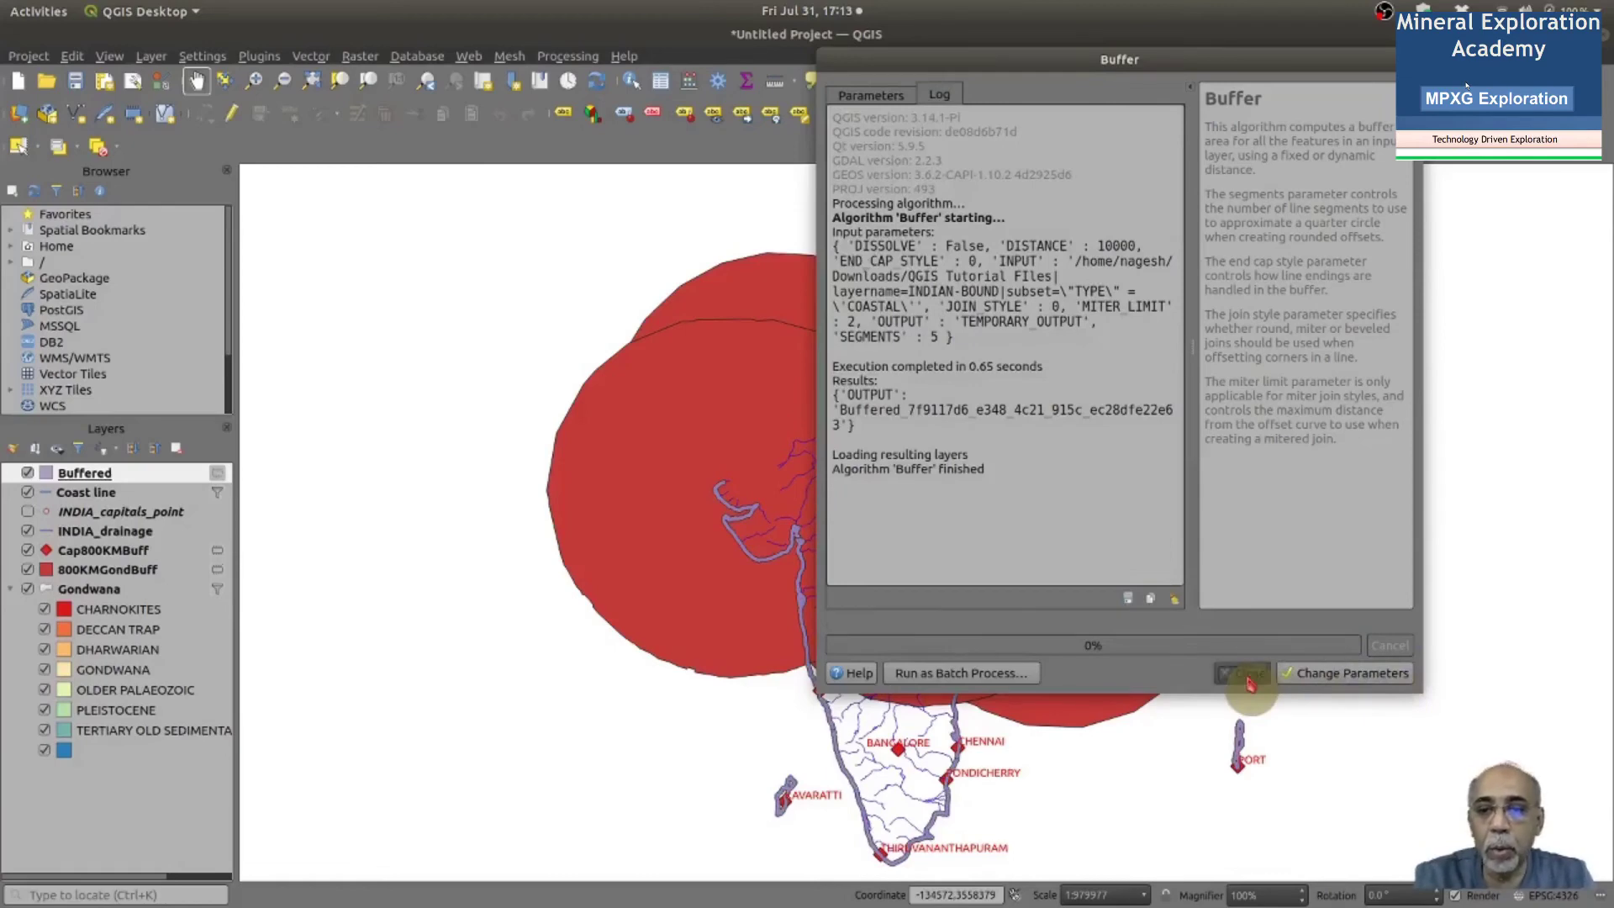
click(1245, 674)
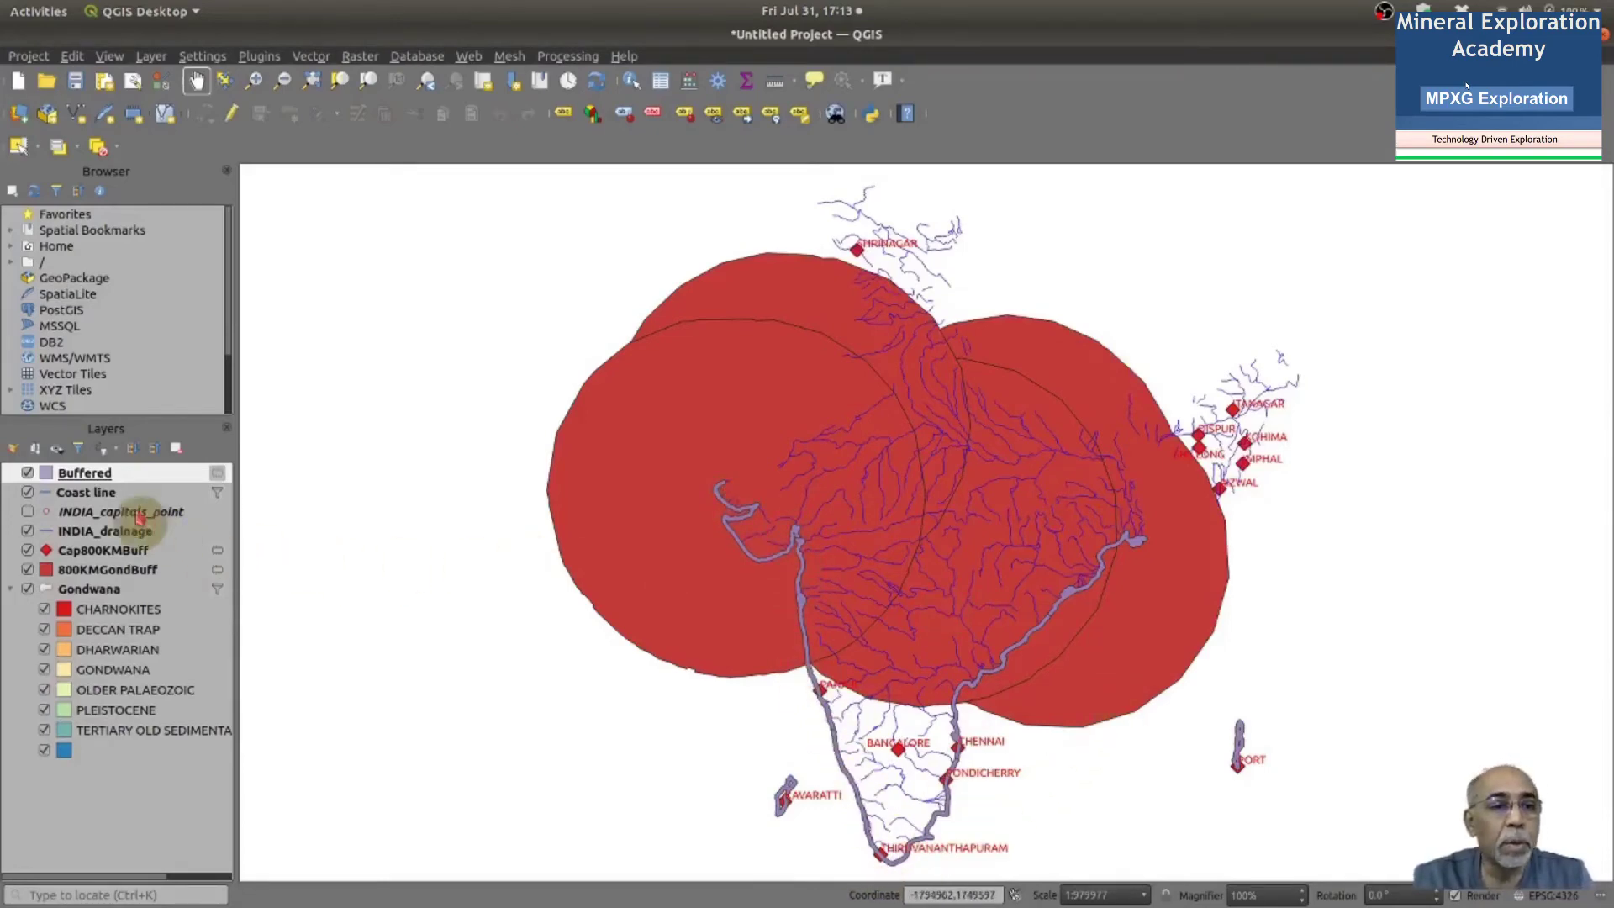
Rename the new coastline buffer layer as 10KMCoastBuff
right_click(88, 476)
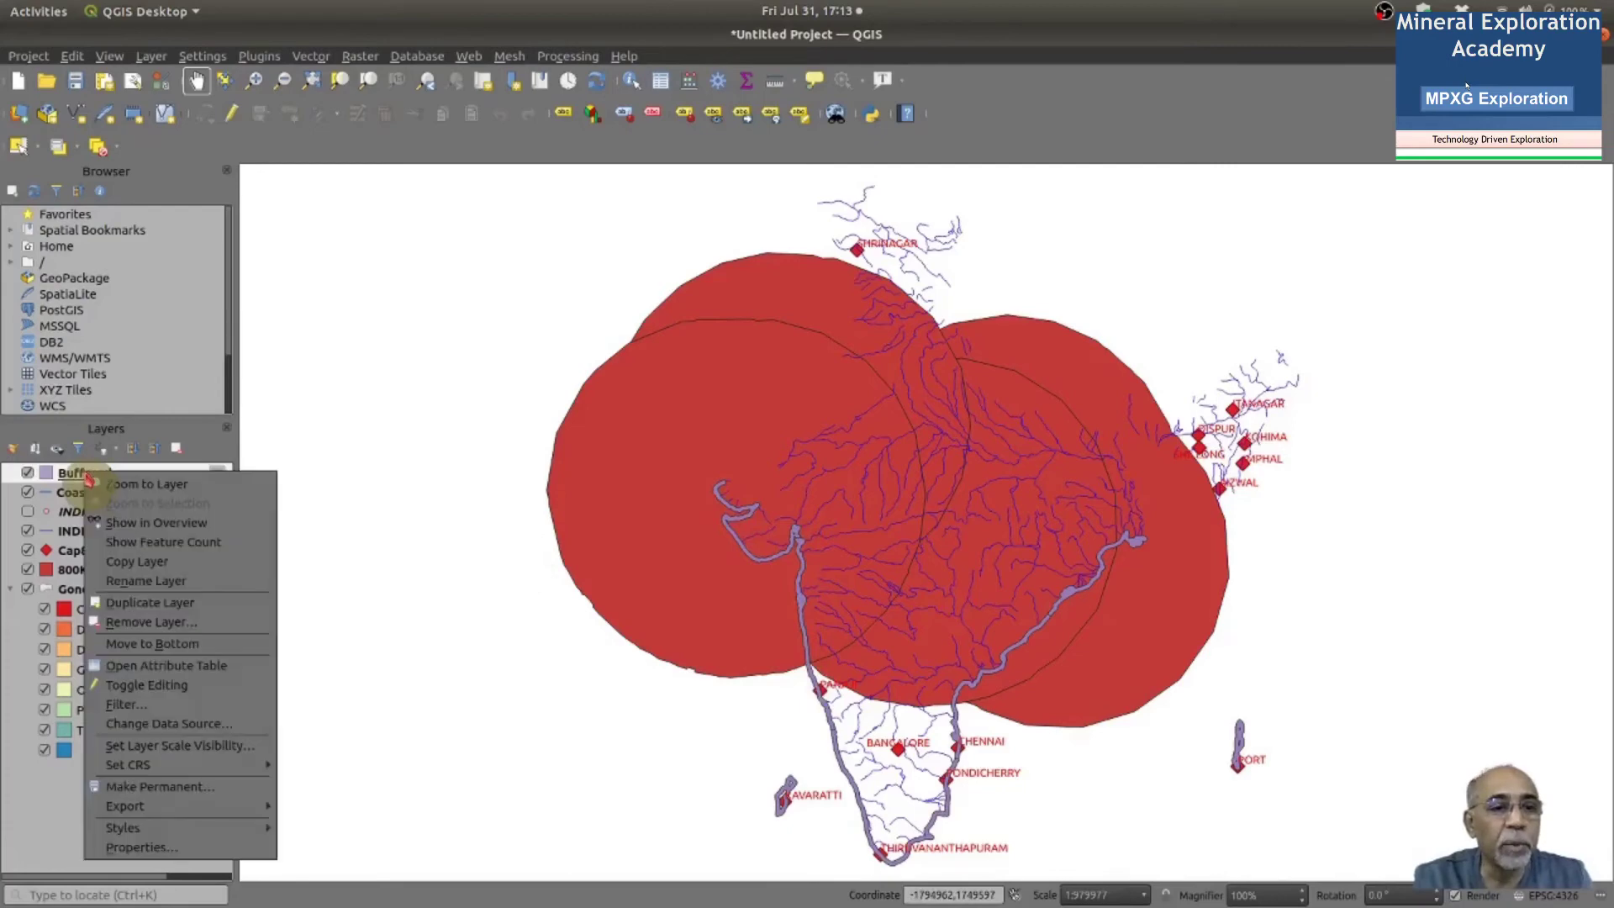
click(169, 584)
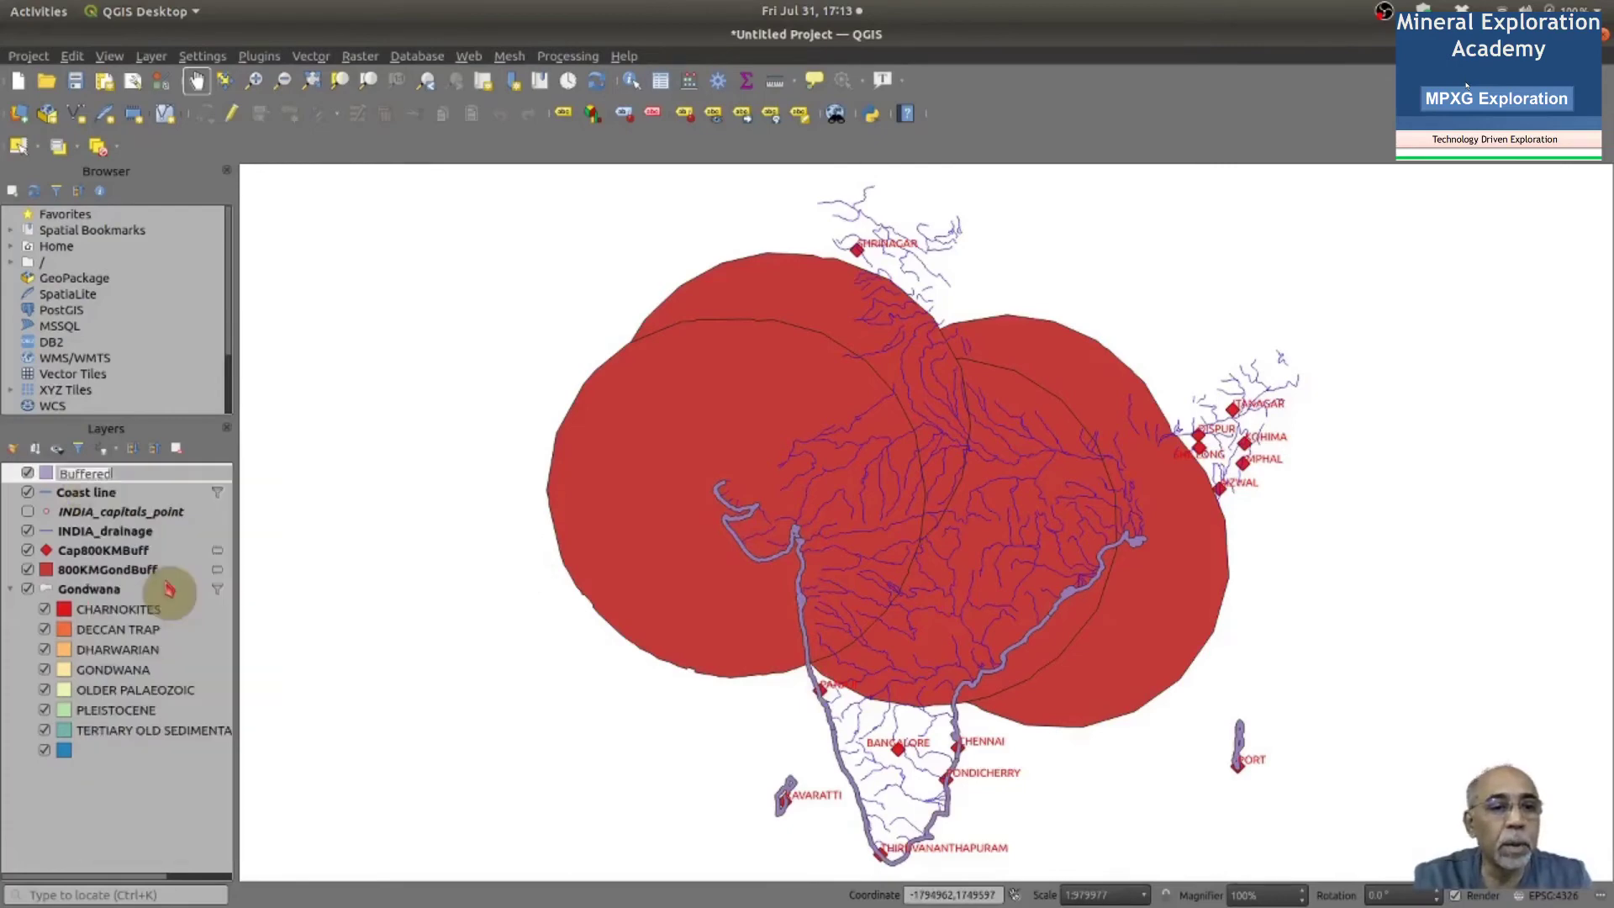
text(10K)
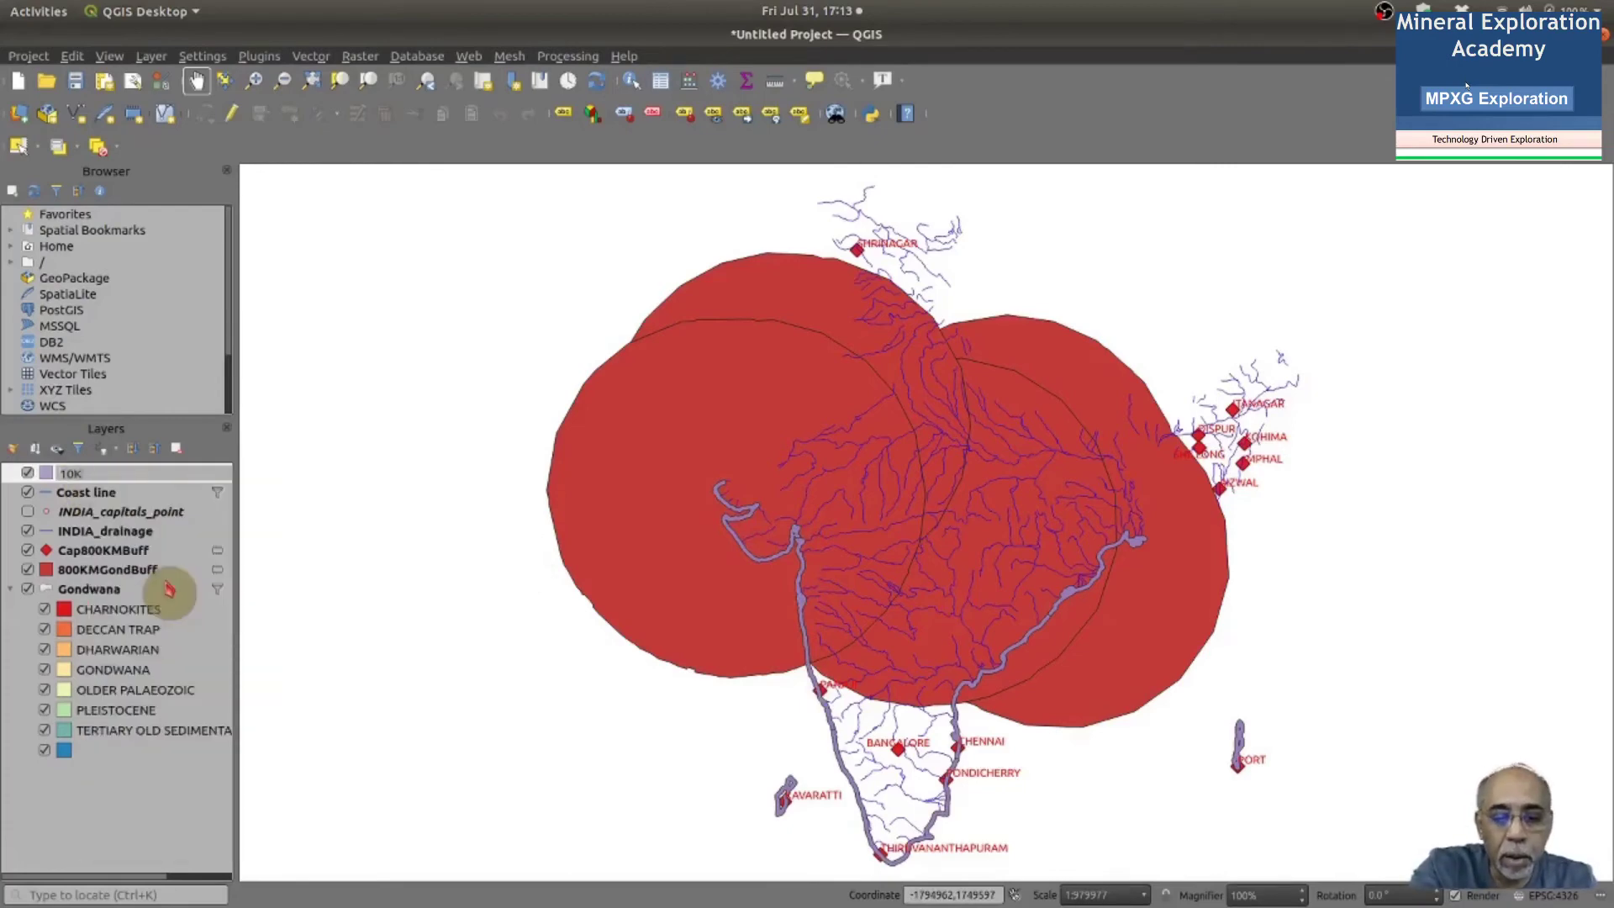
text(MCoas)
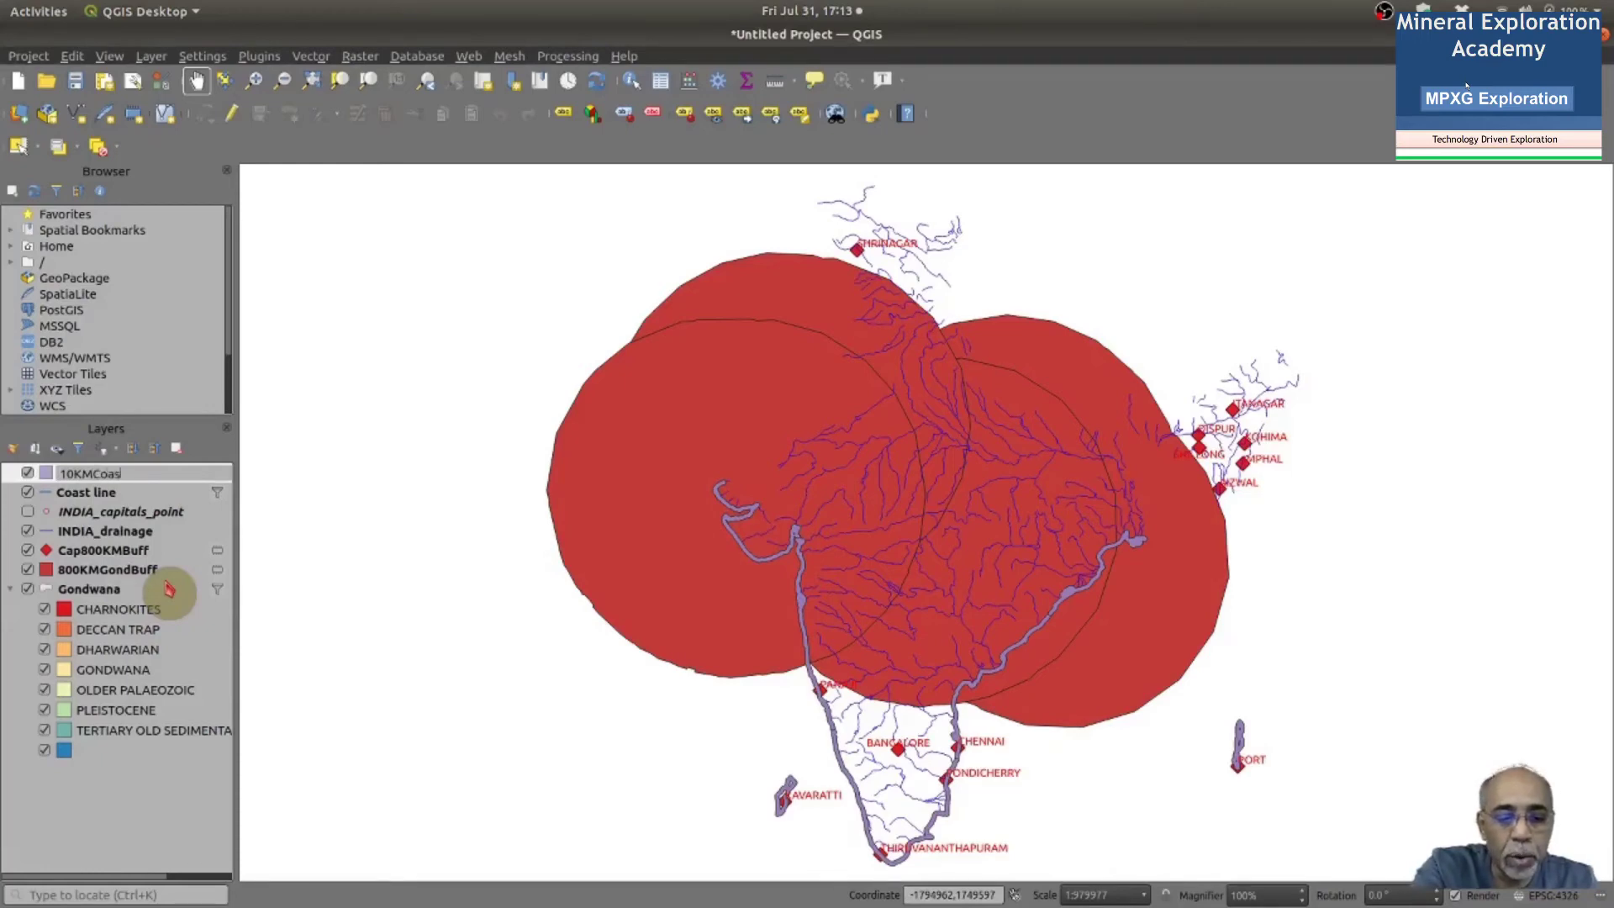
text(tBu)
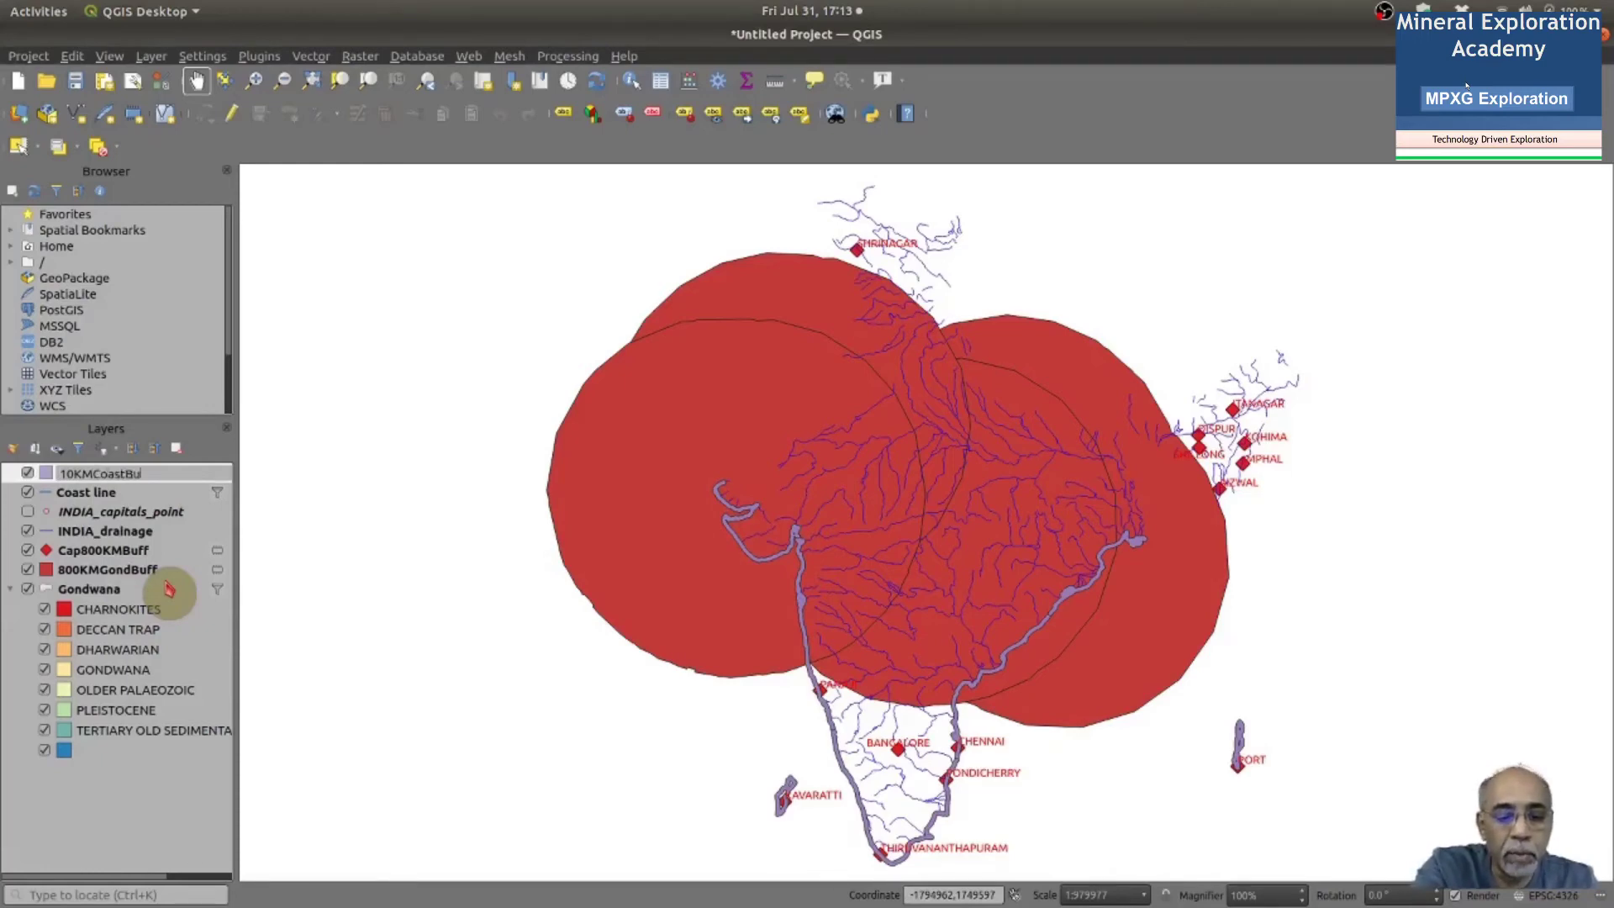
key(Return)
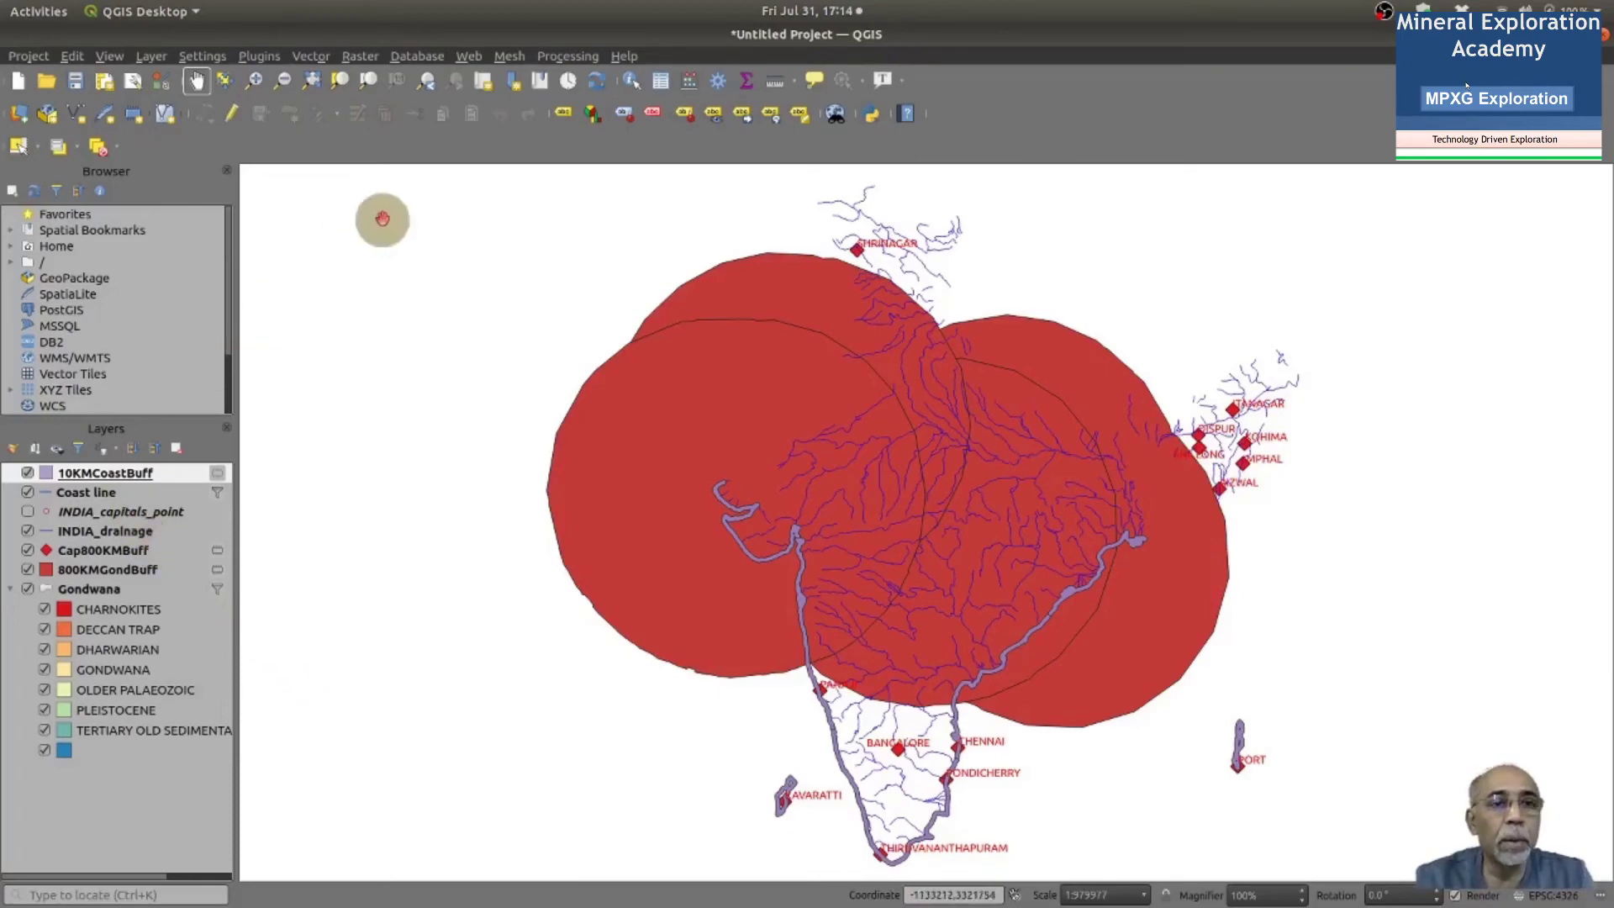
Intersect the Cap800KMBuff layer with 10KMCoastBuff as the overlay, output to a temporary layer
click(314, 58)
mouse_move(349, 82)
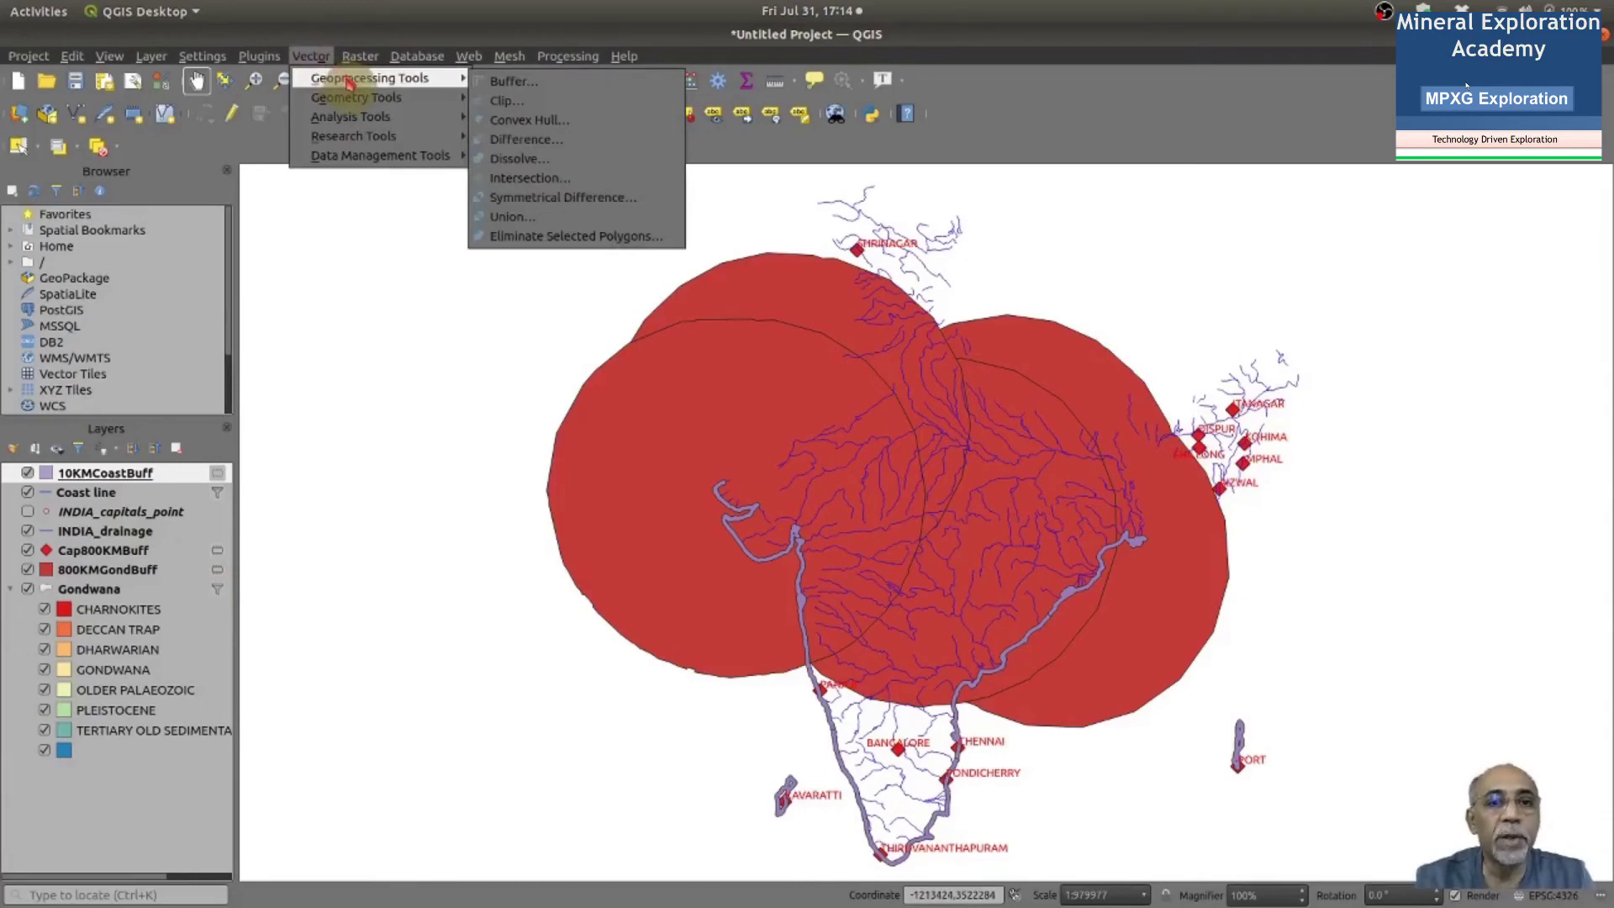
click(578, 187)
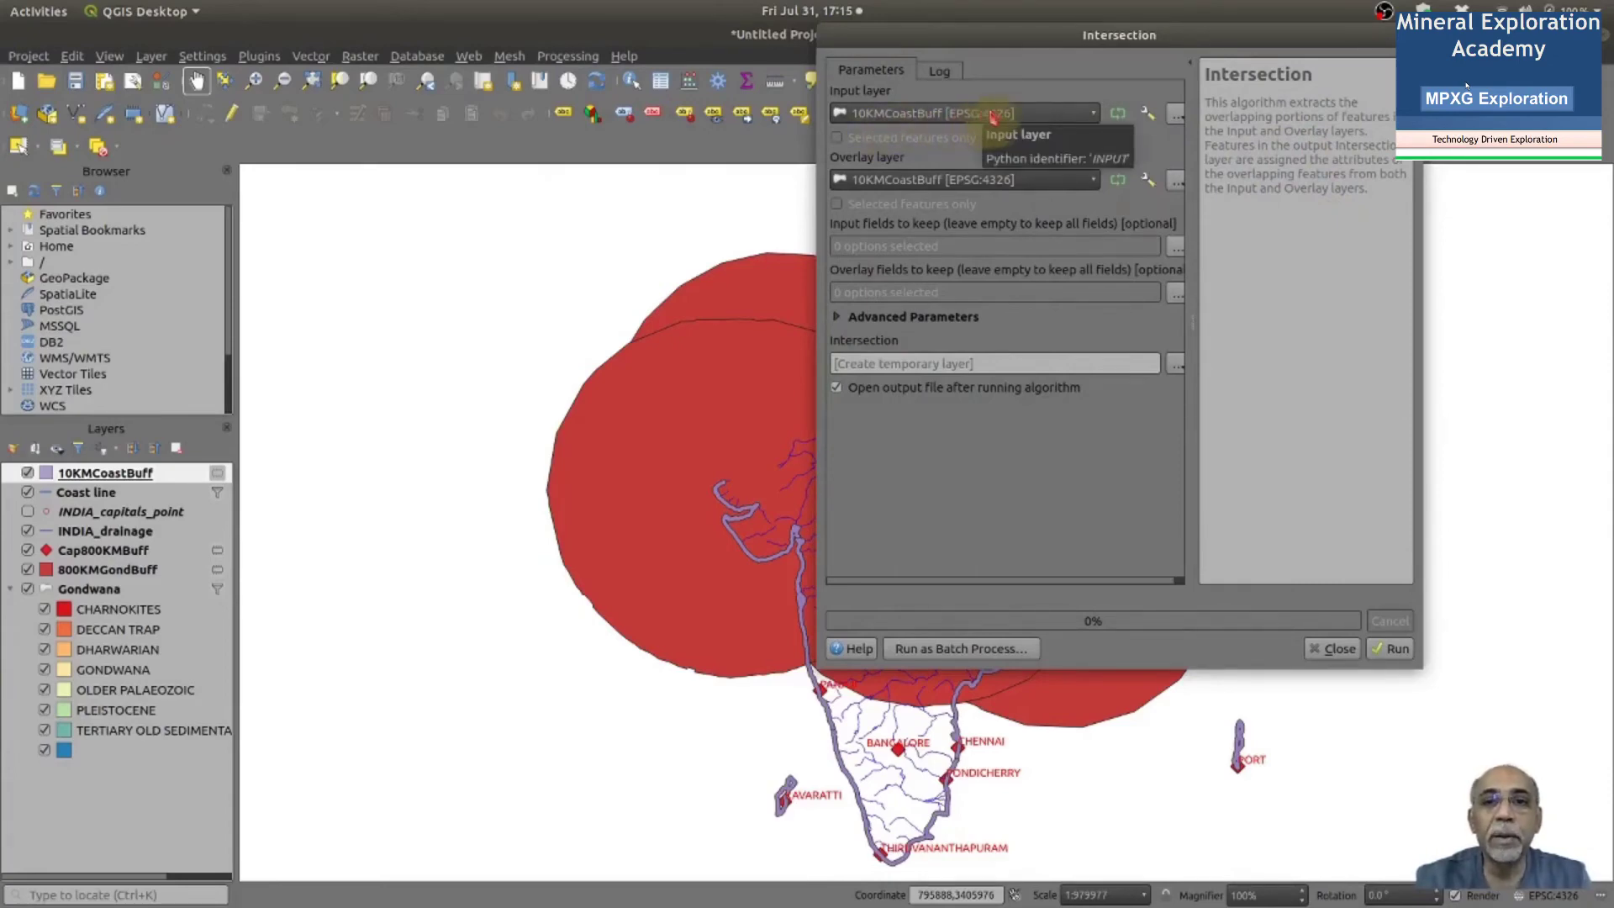
click(1026, 118)
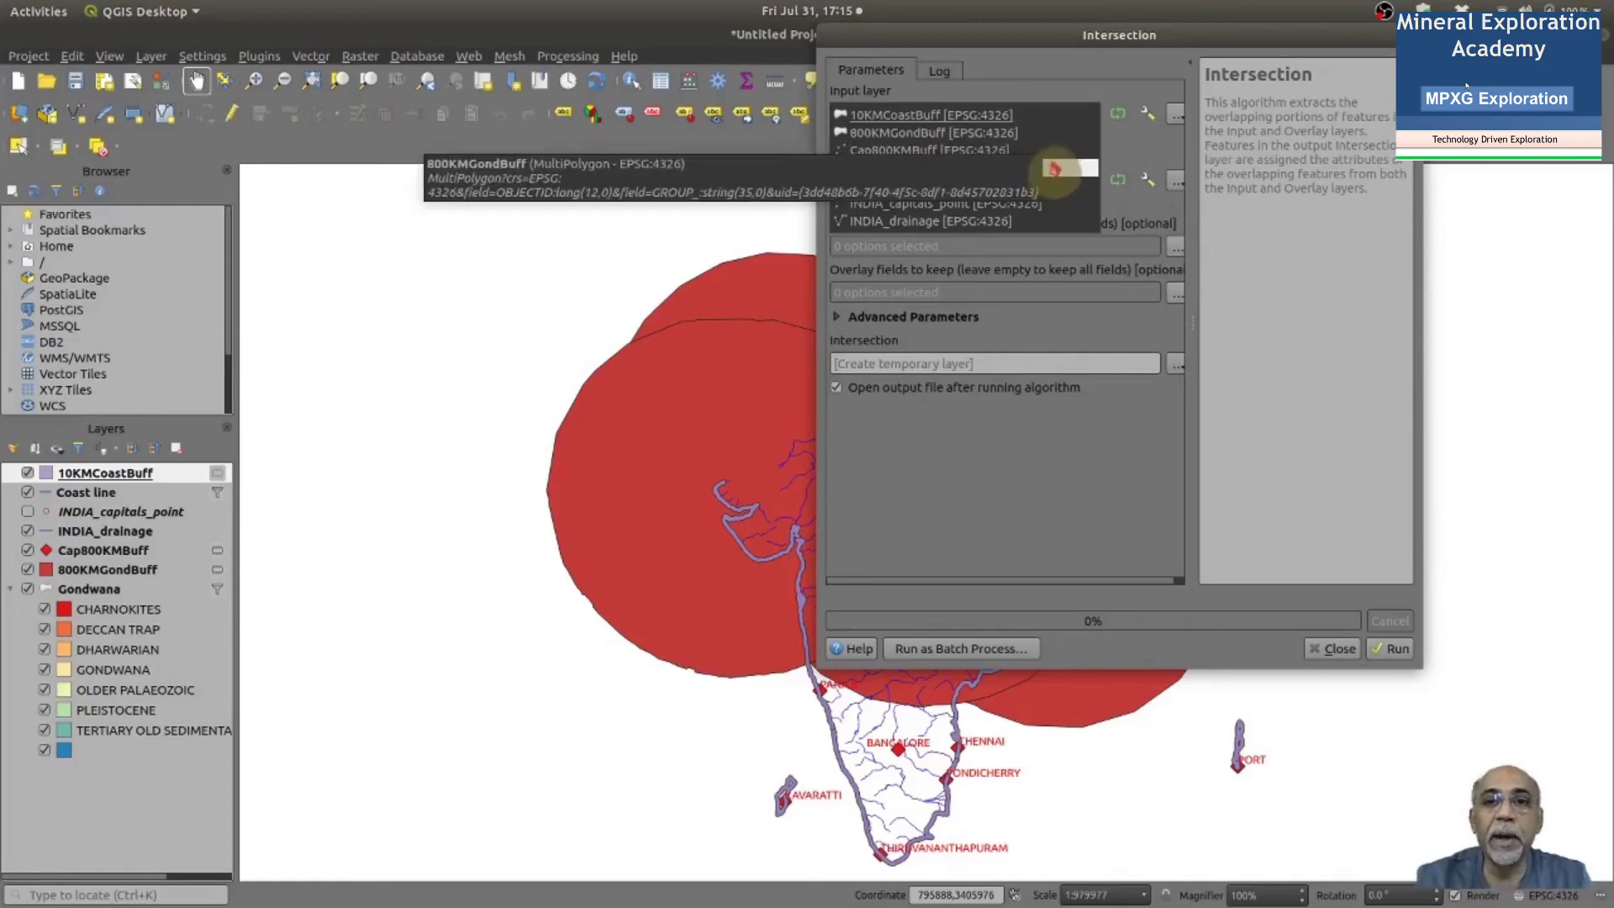
click(1052, 155)
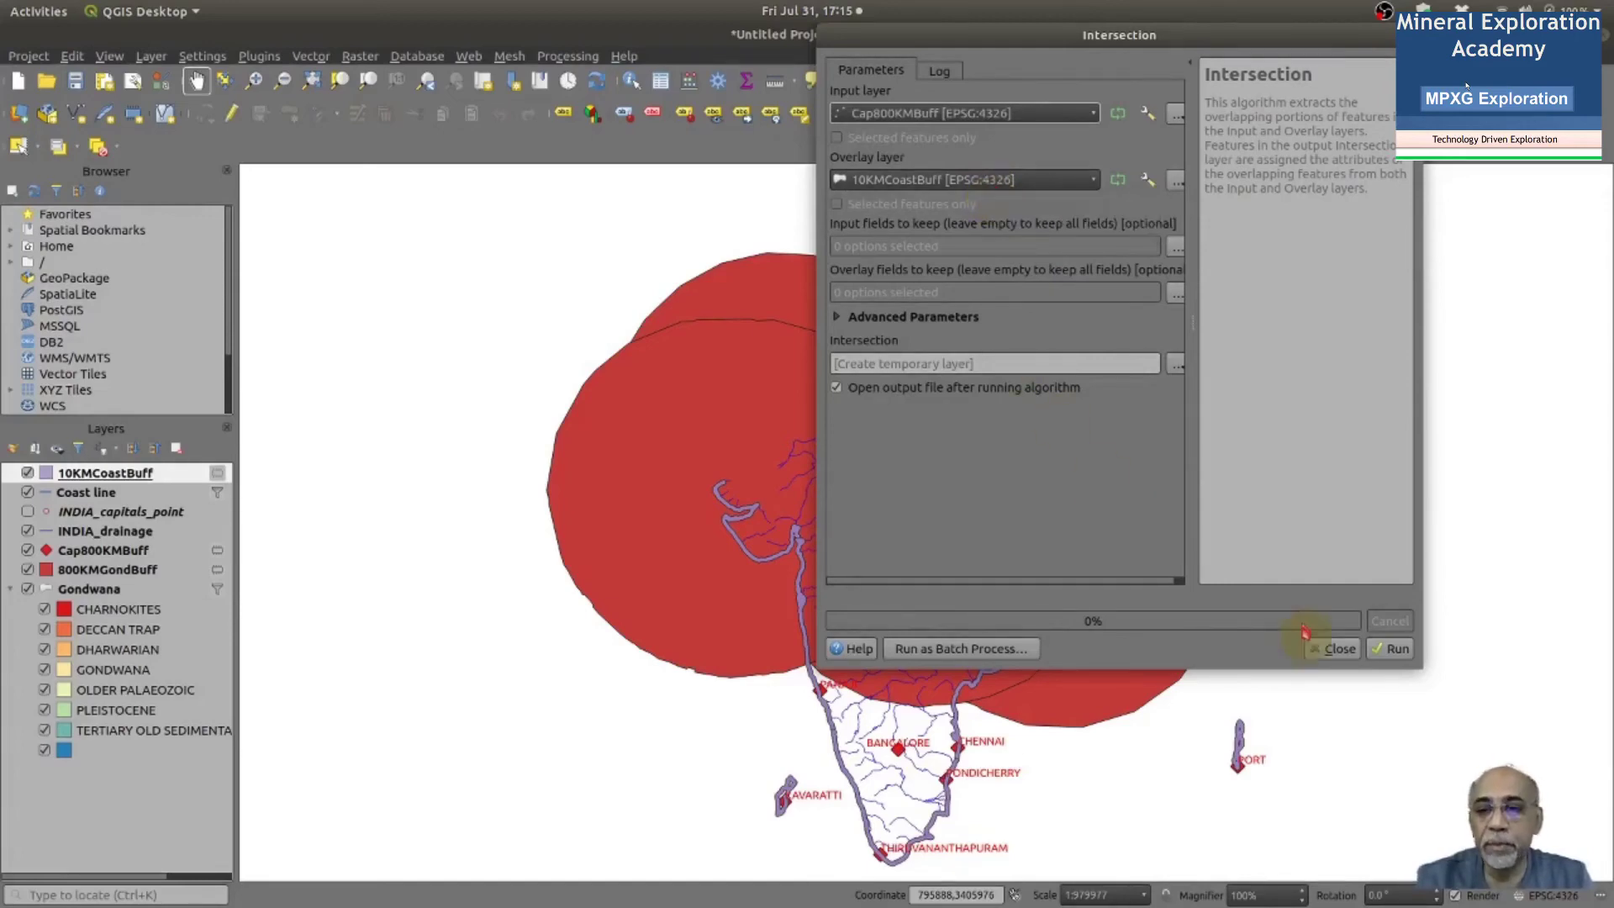
click(1399, 649)
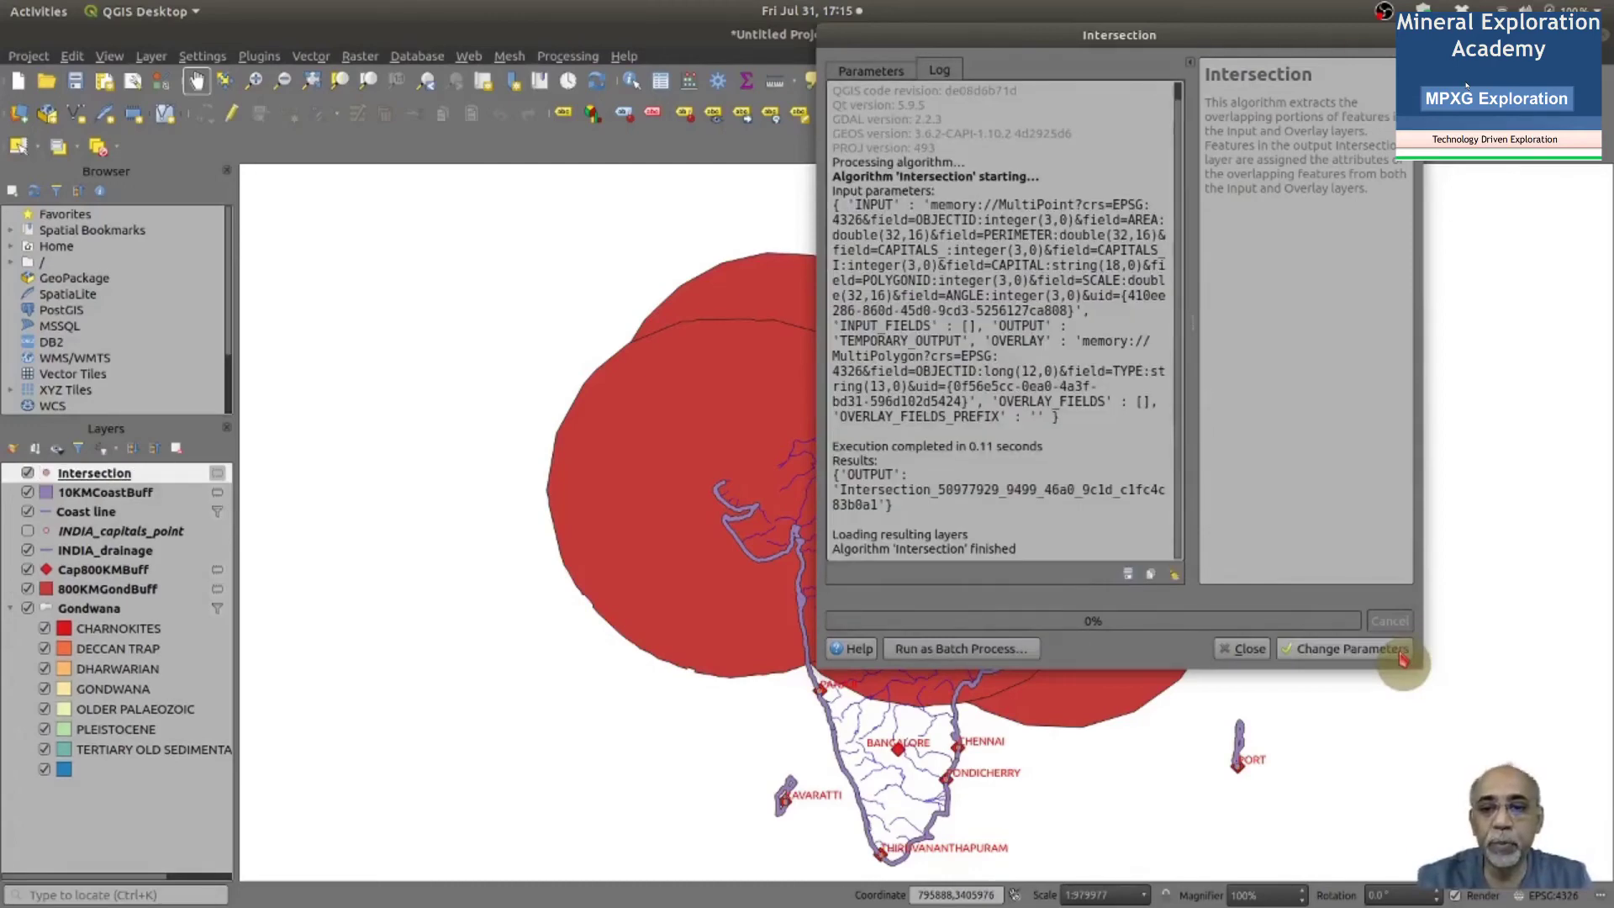
click(1244, 648)
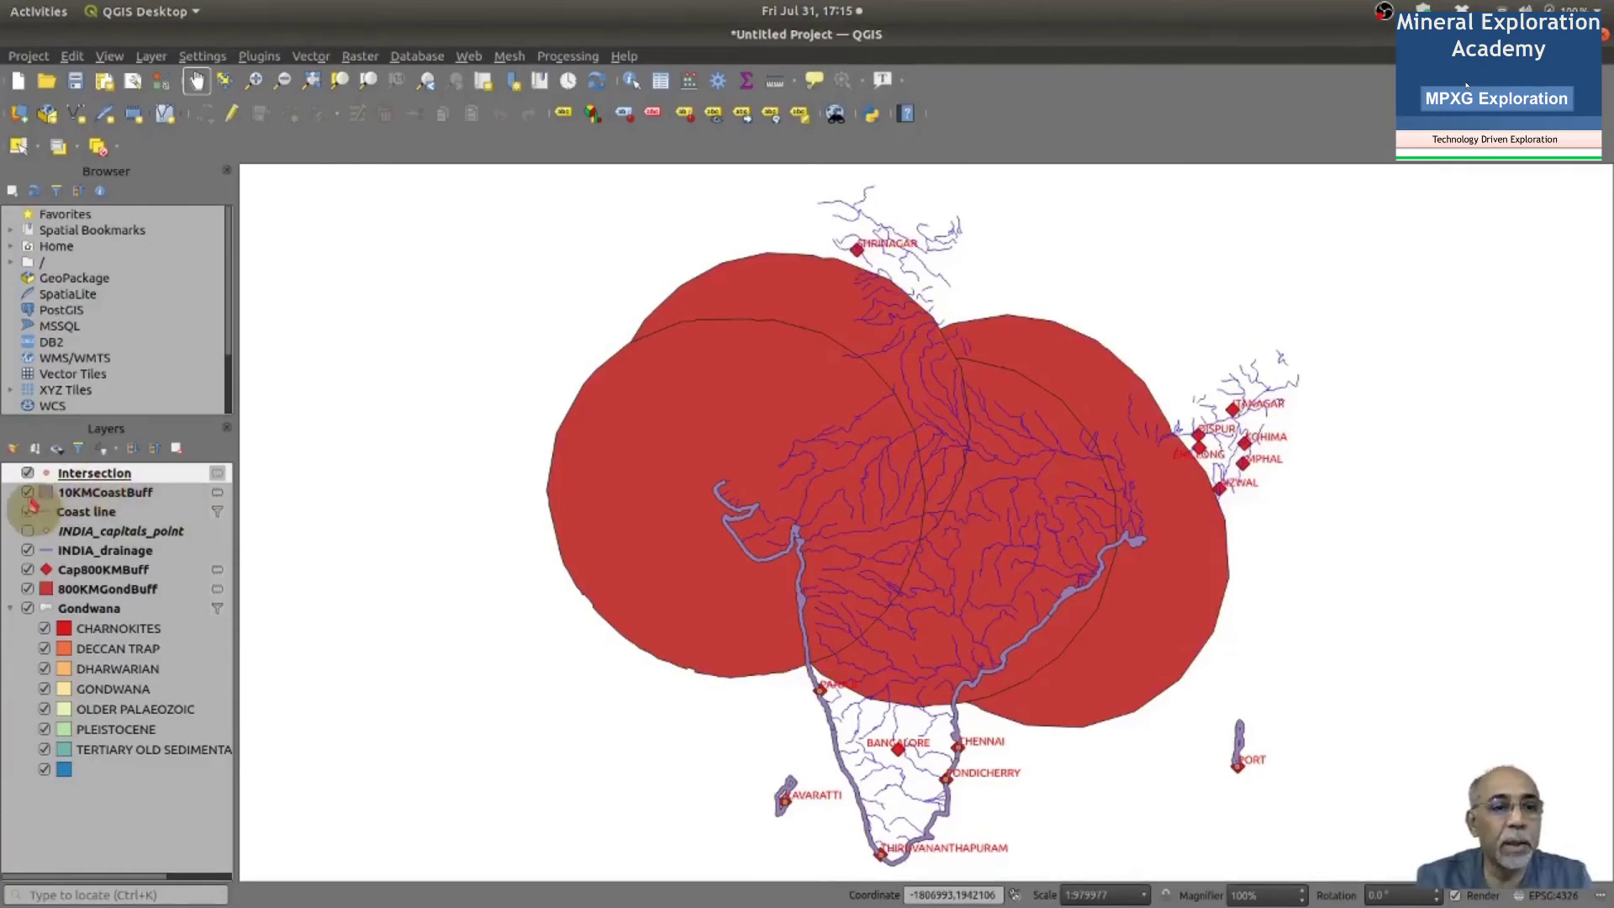
Hide the Cap800KMBuff layer and rename the intersection result layer as Cap10KmCoastBuf
click(29, 572)
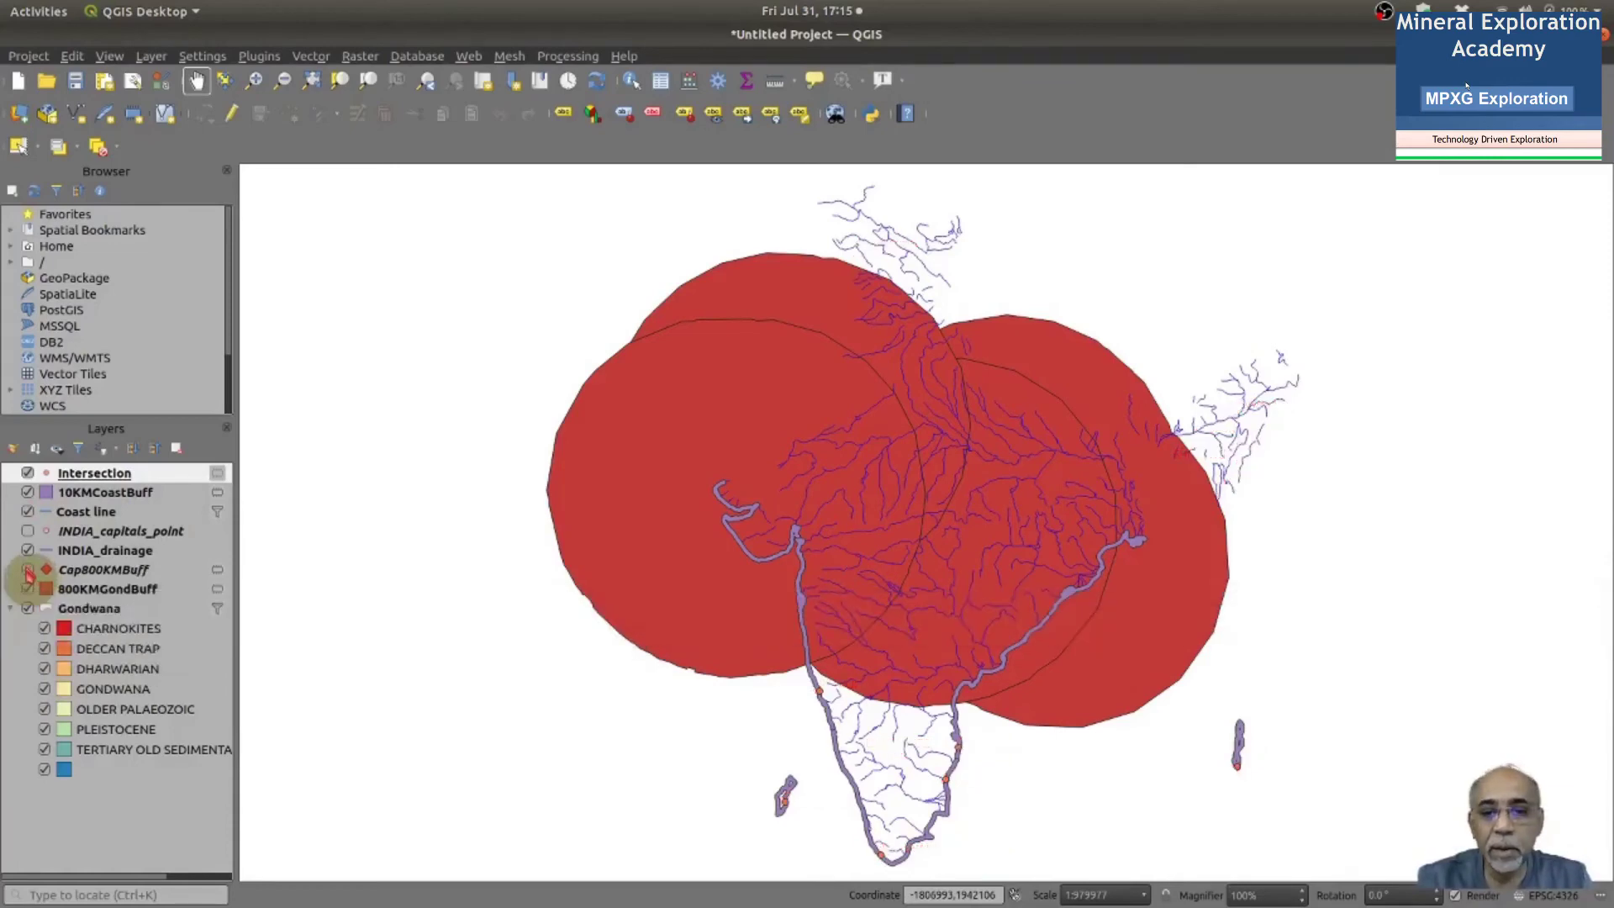
right_click(124, 475)
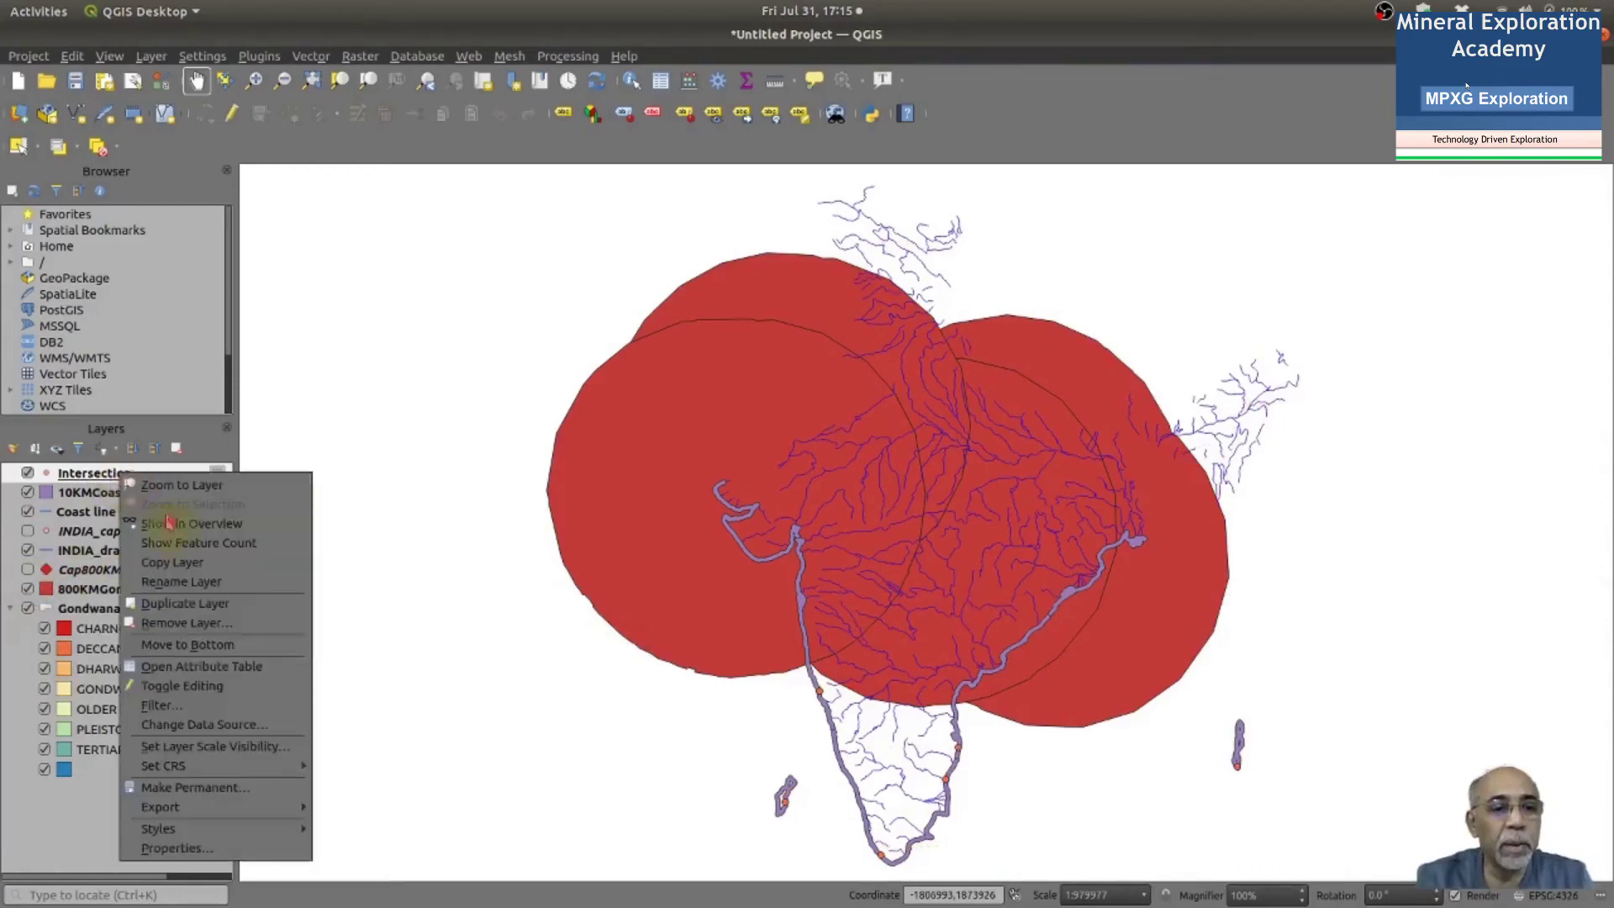
click(216, 585)
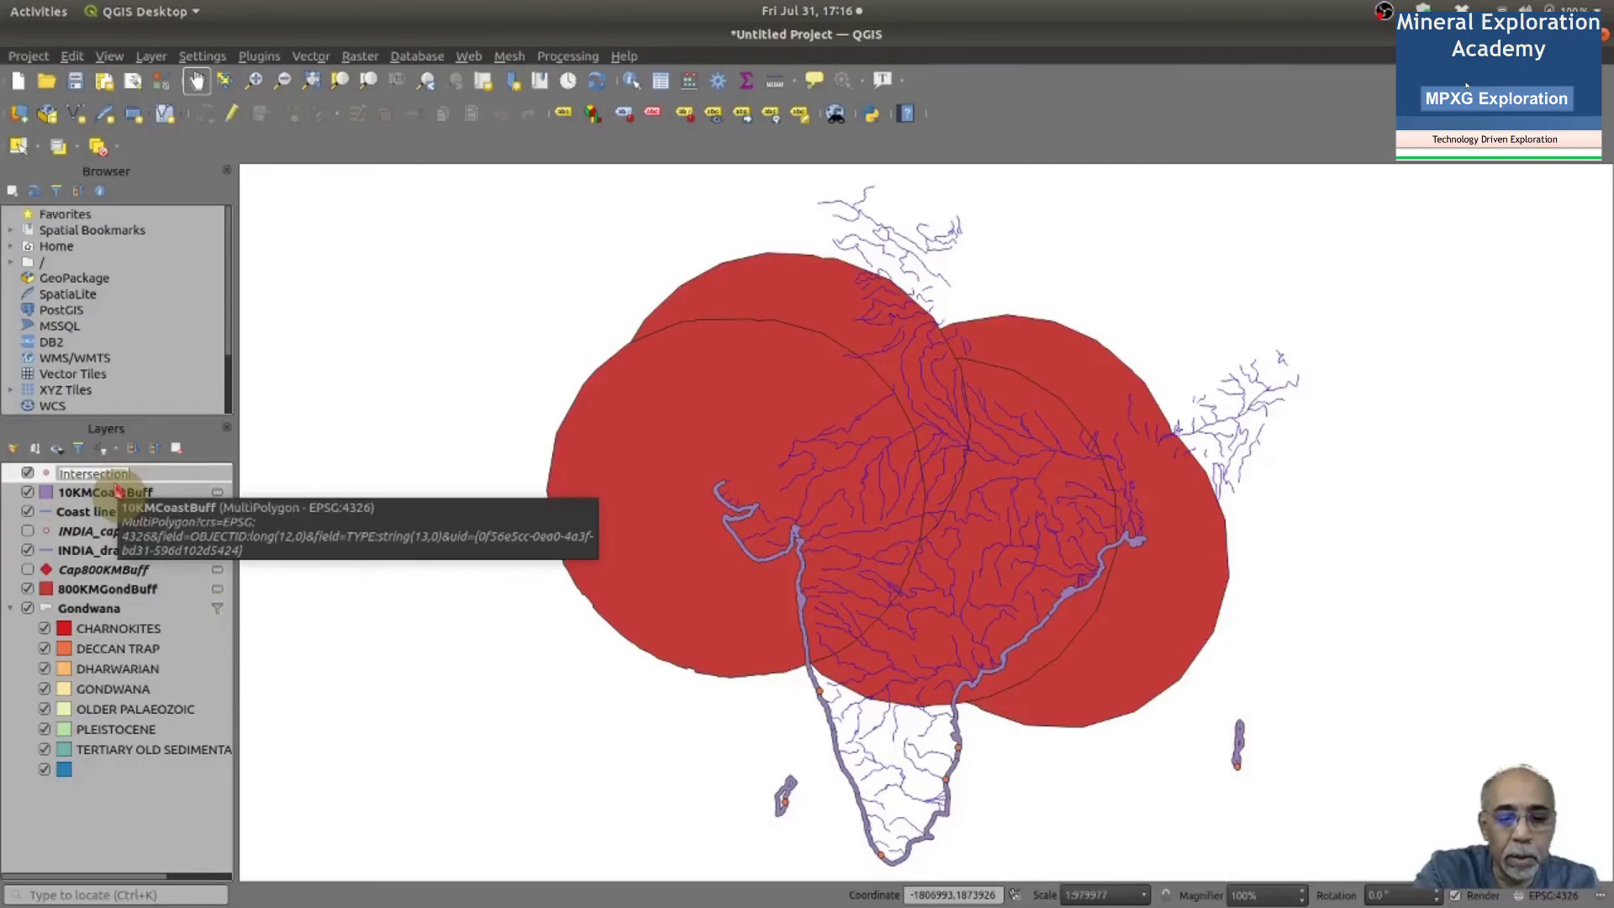
text(Ca)
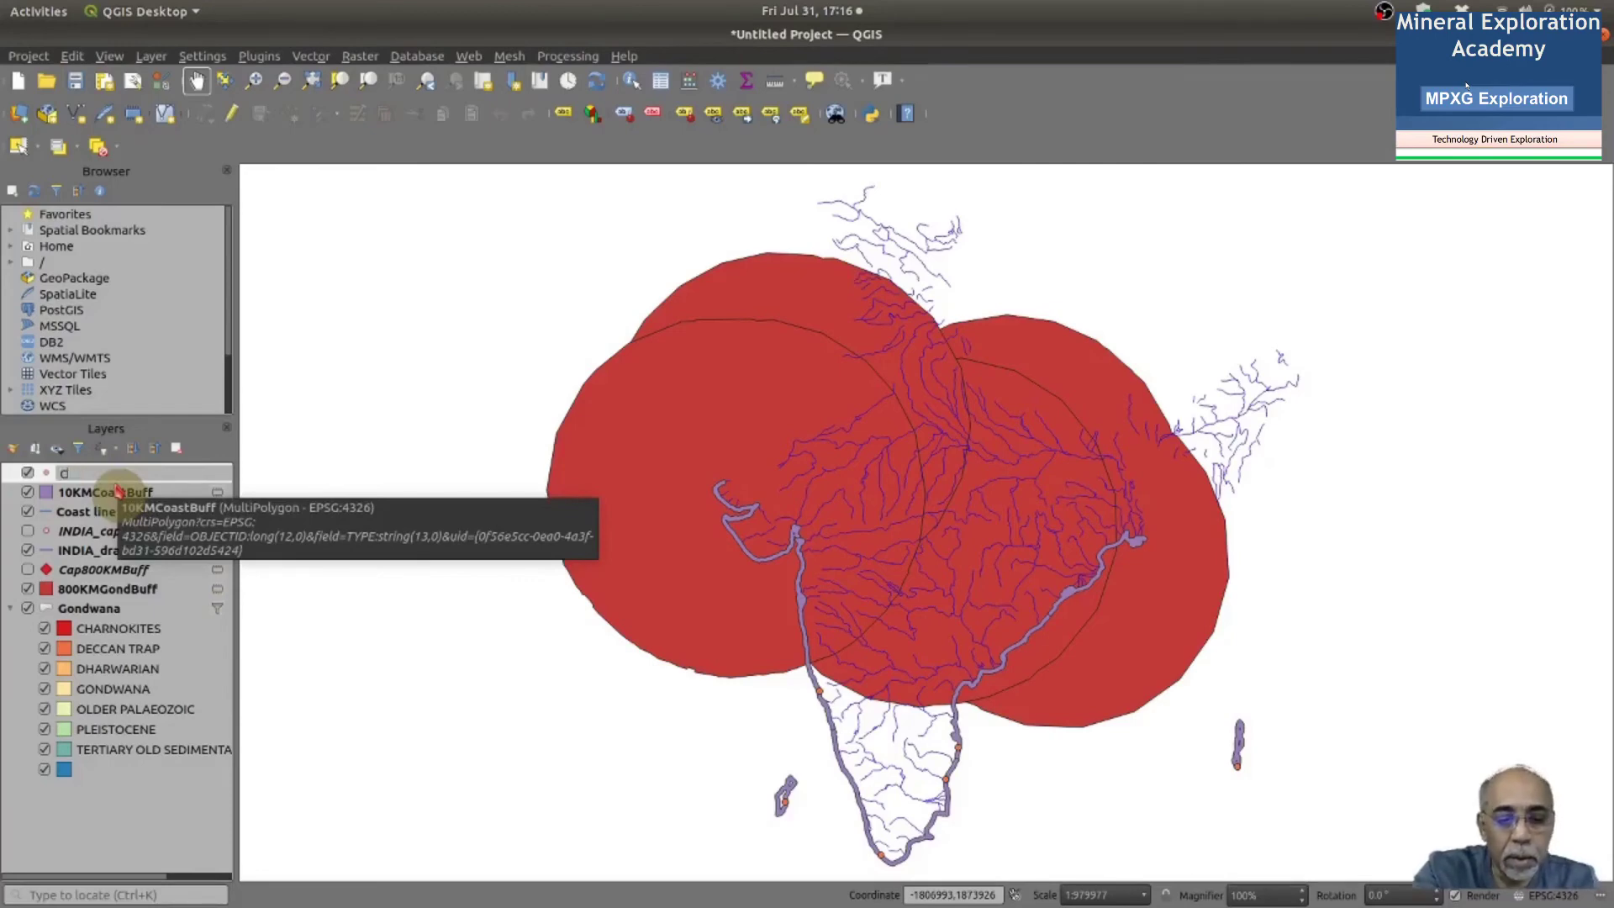
text(p1)
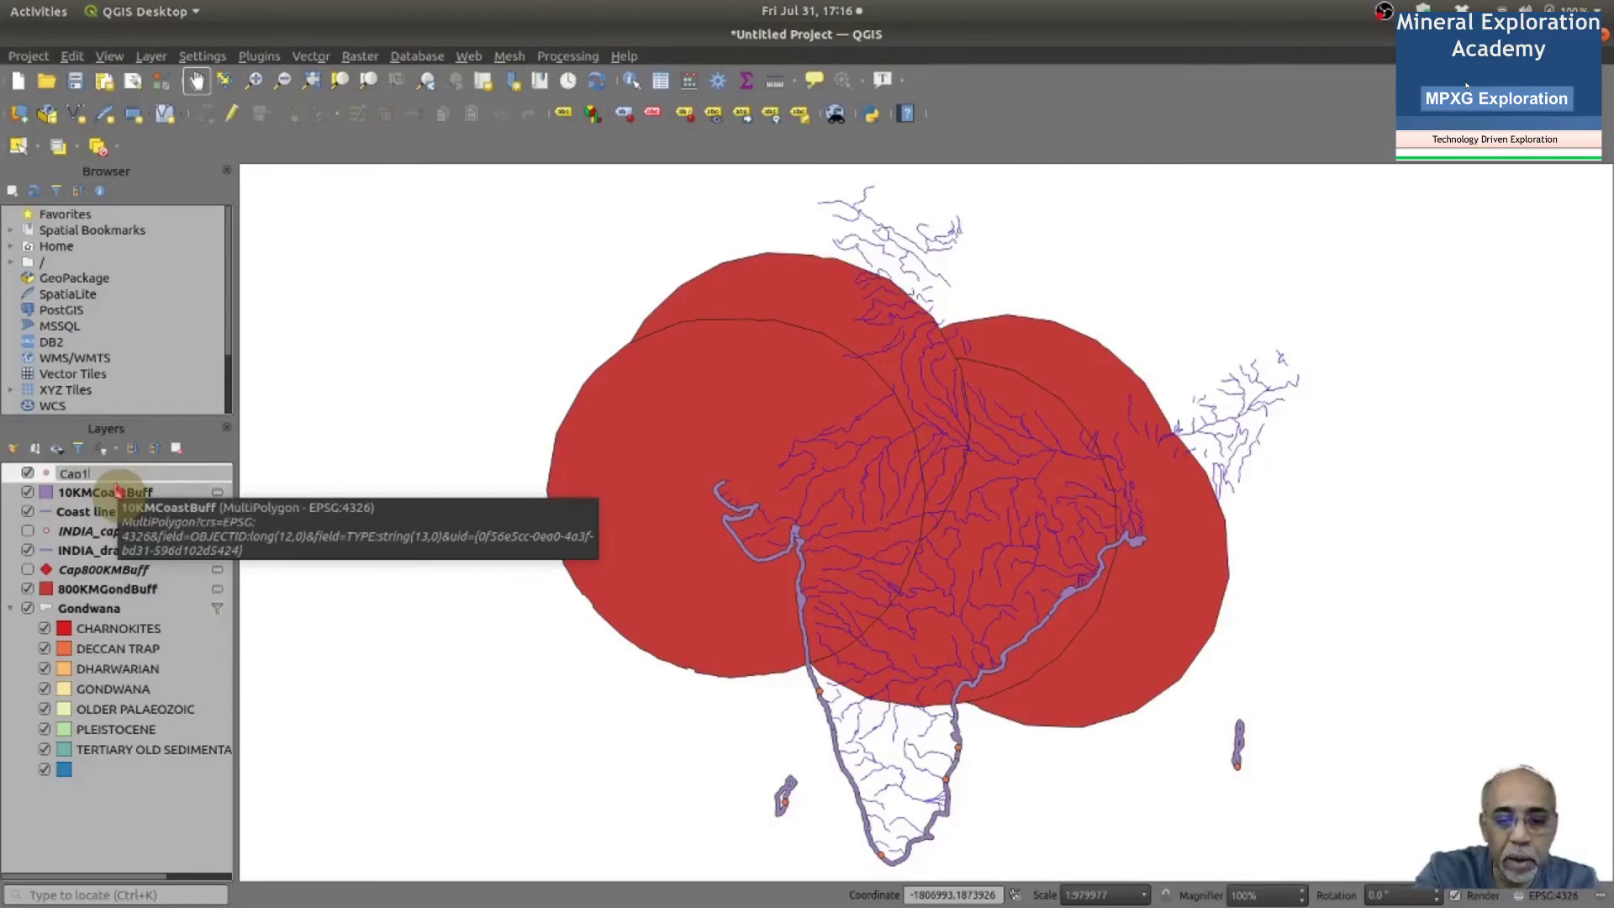
key(BackSpace)
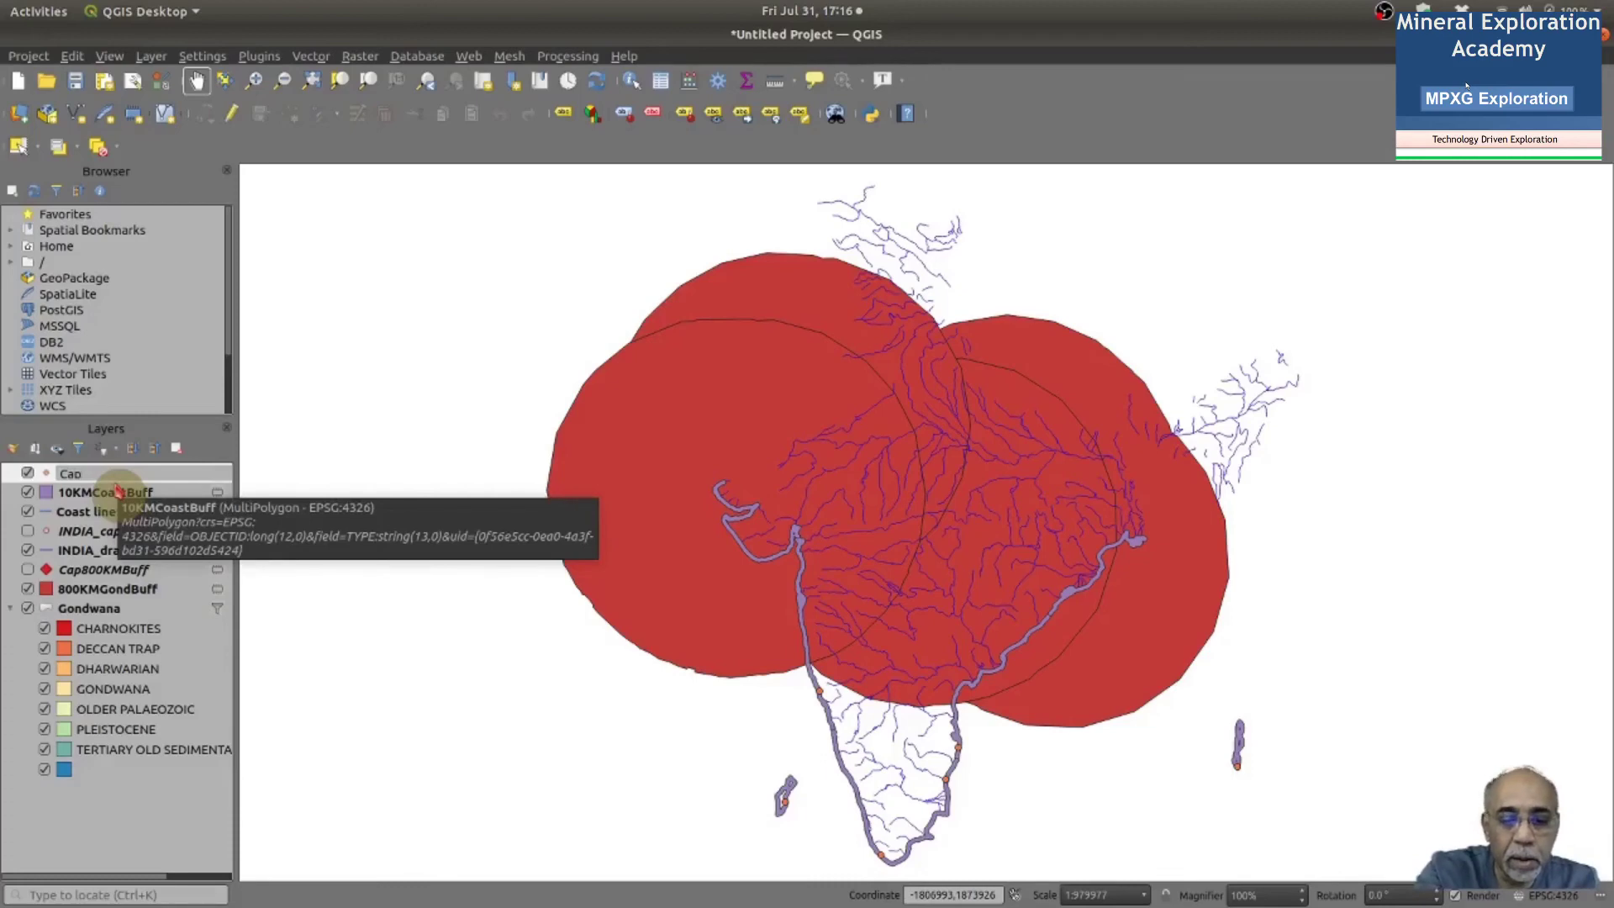
text(10K)
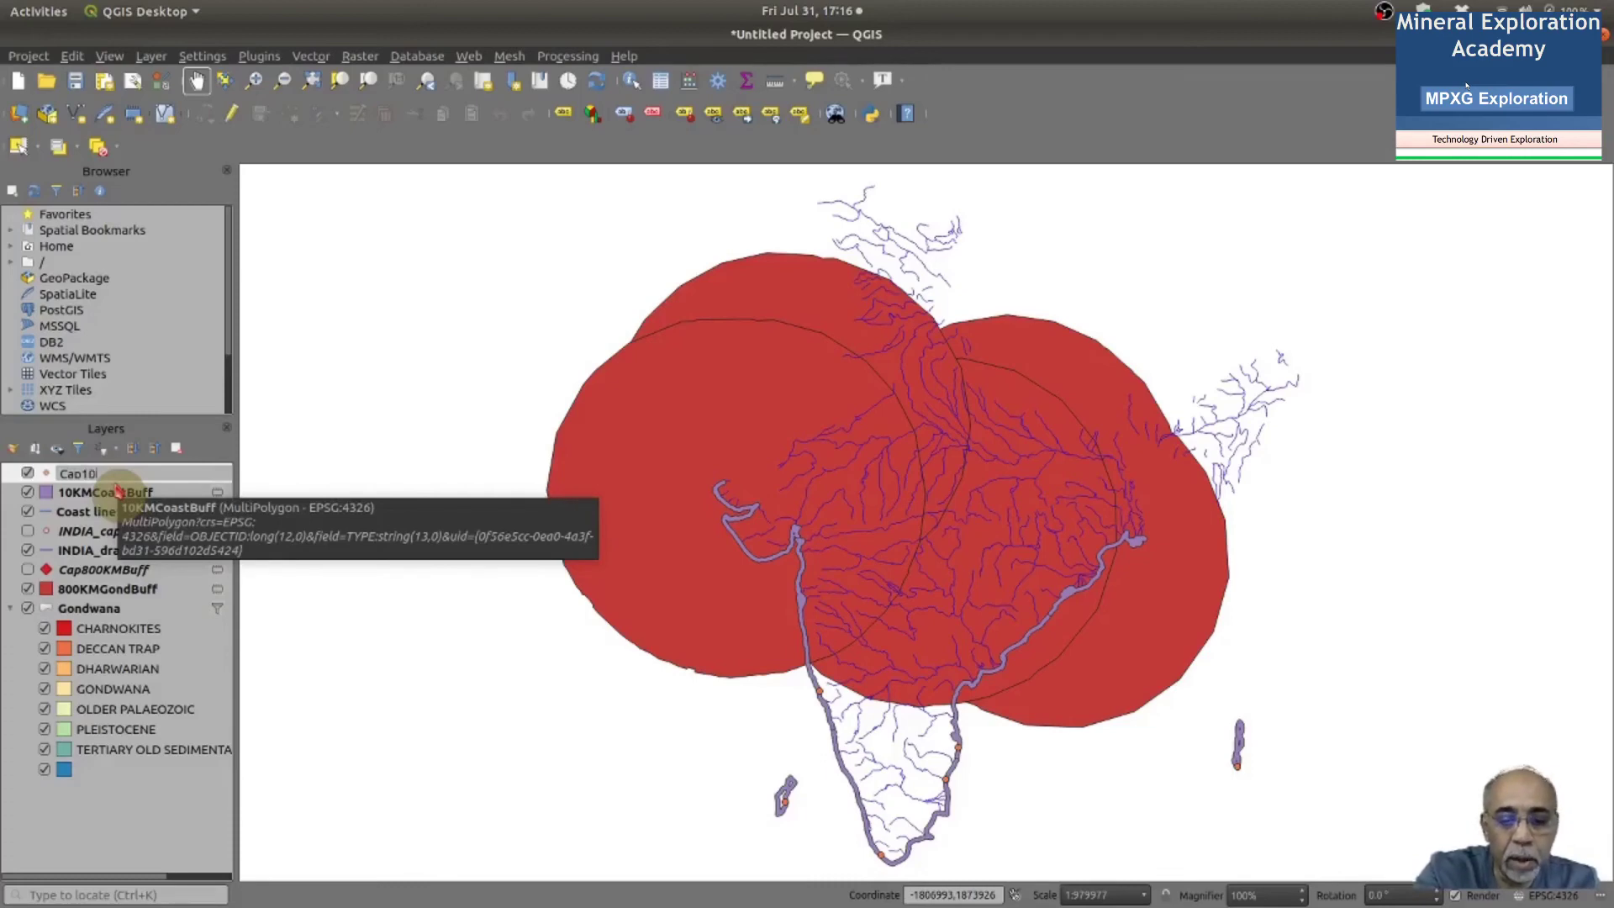
text(mCoastBuf)
key(Return)
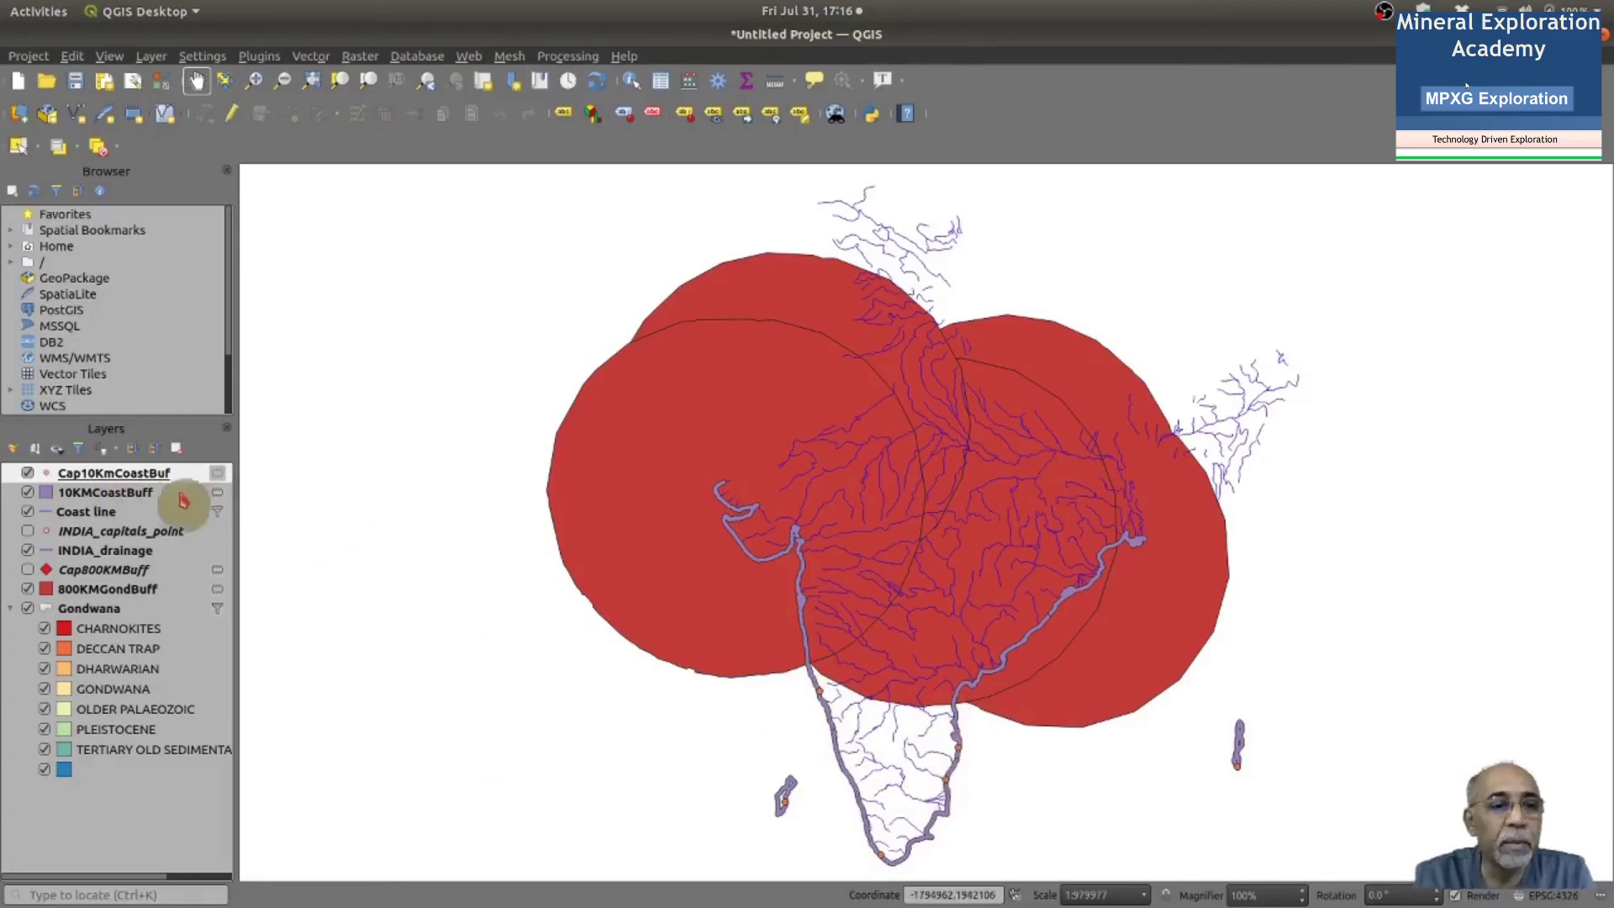
Style the Cap10KmCoastBuf points with the dot red marker symbol
double_click(50, 477)
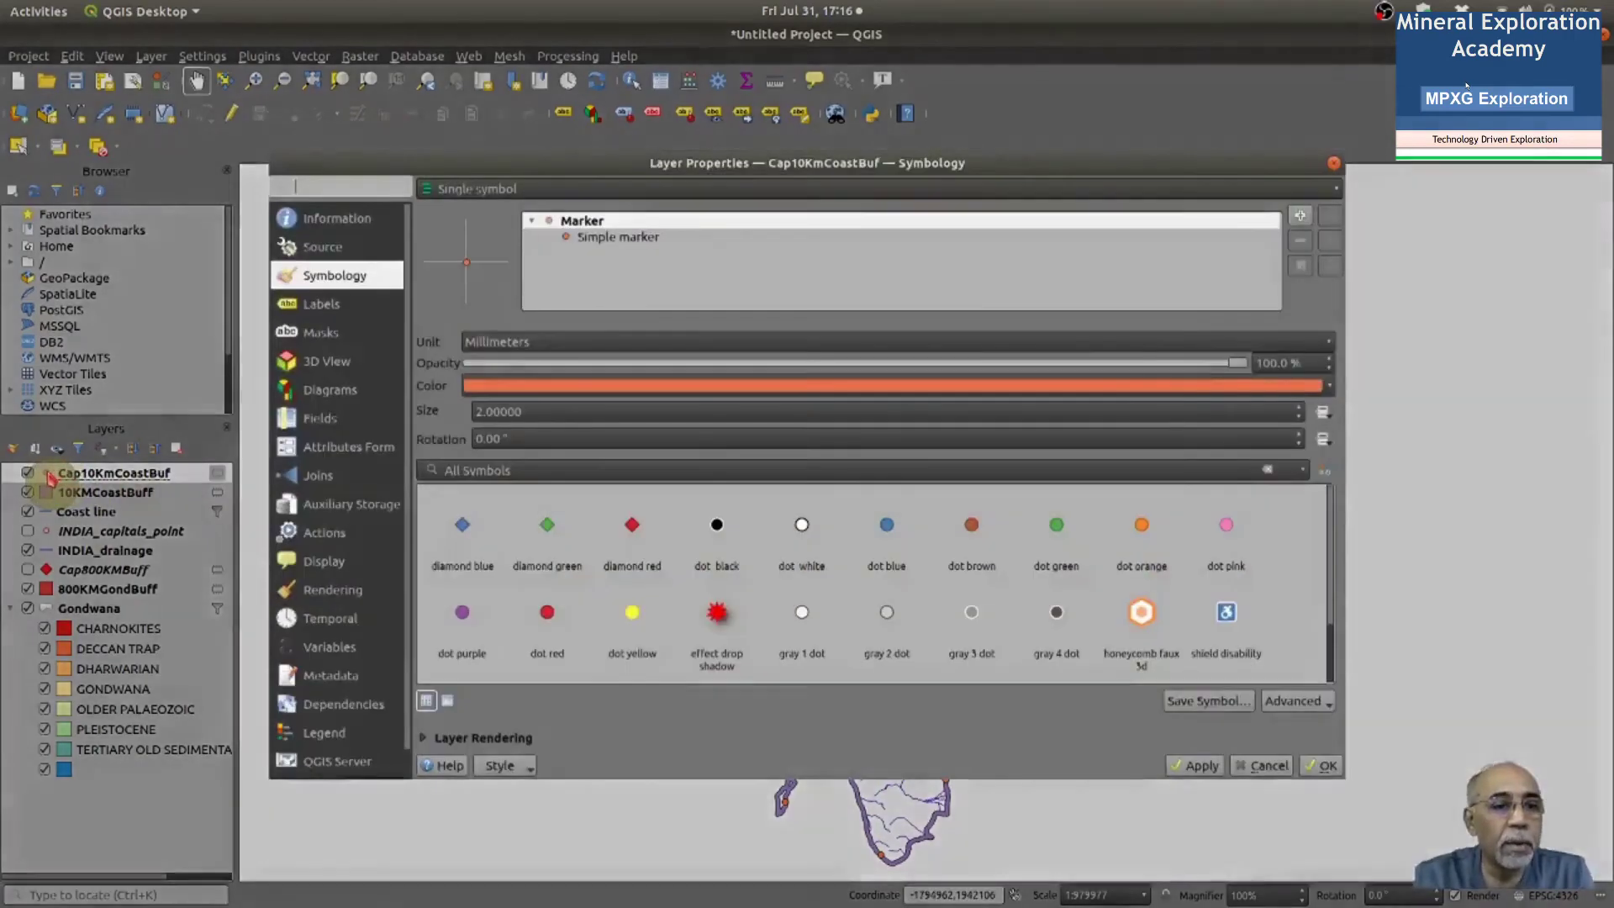
click(691, 623)
click(547, 612)
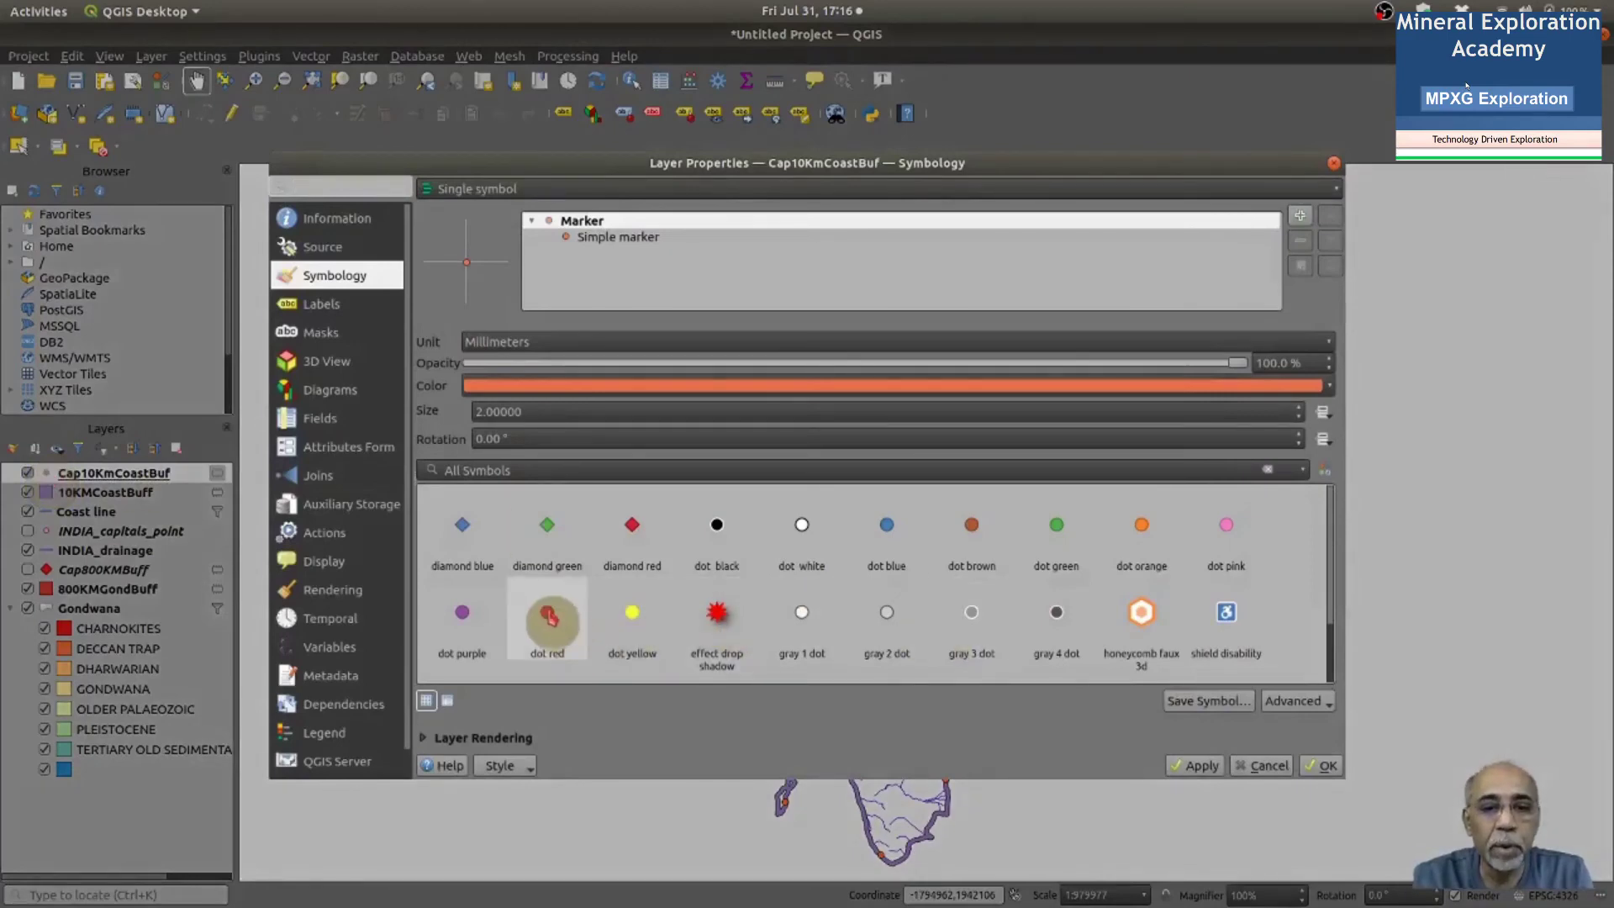
click(1320, 765)
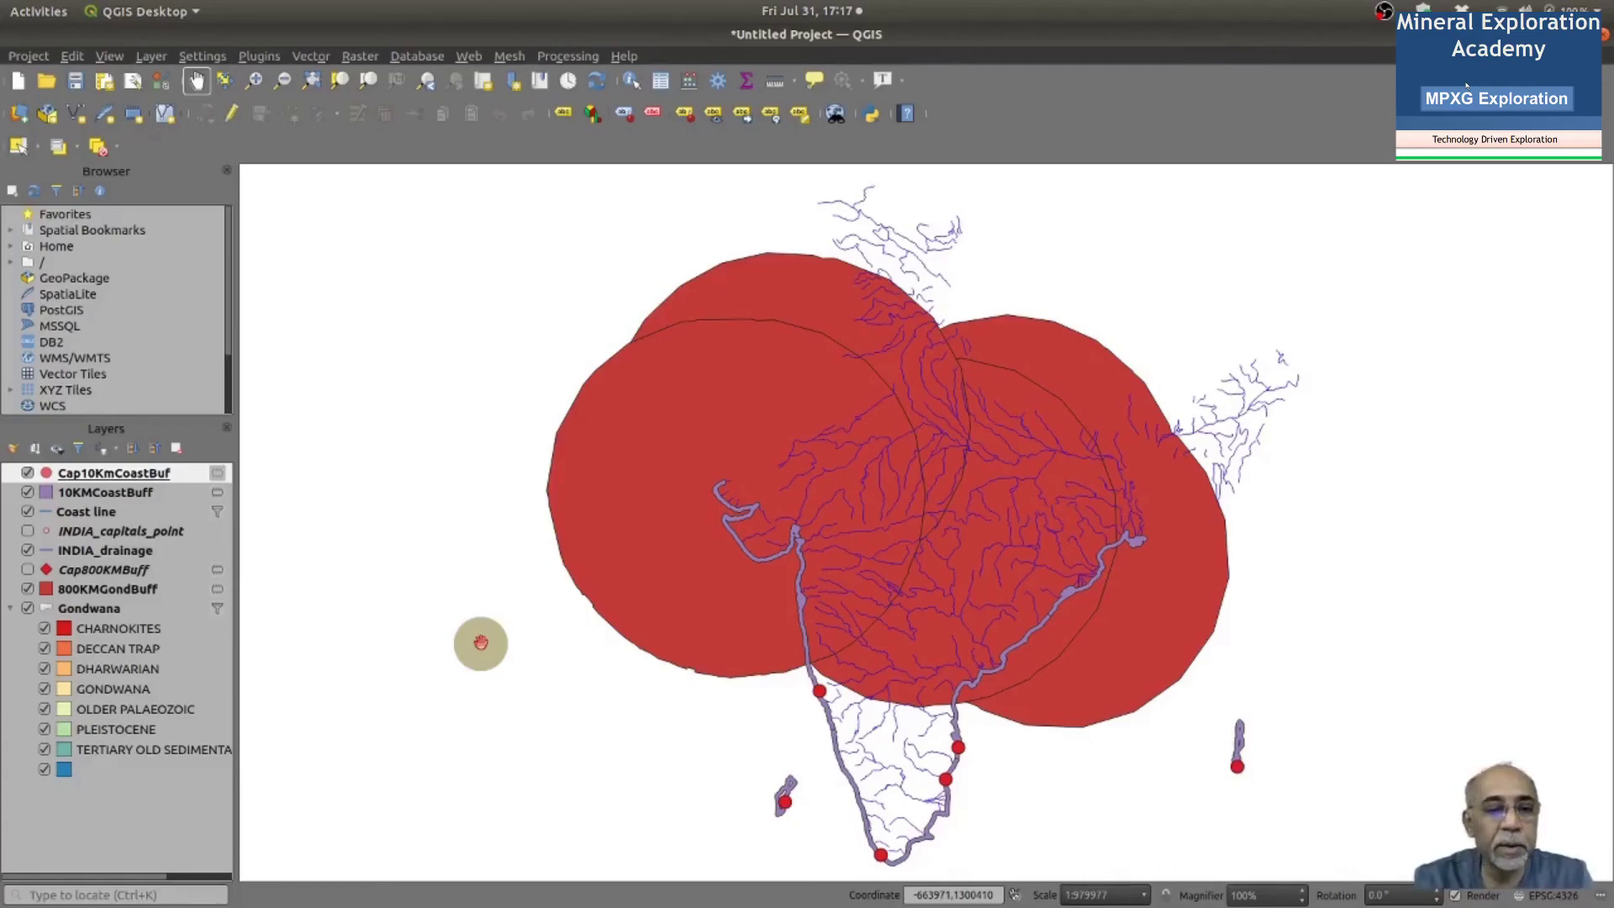
Buffer the INDIA_drainage layer by a distance of 3000, output to a temporary layer
key(alt+o)
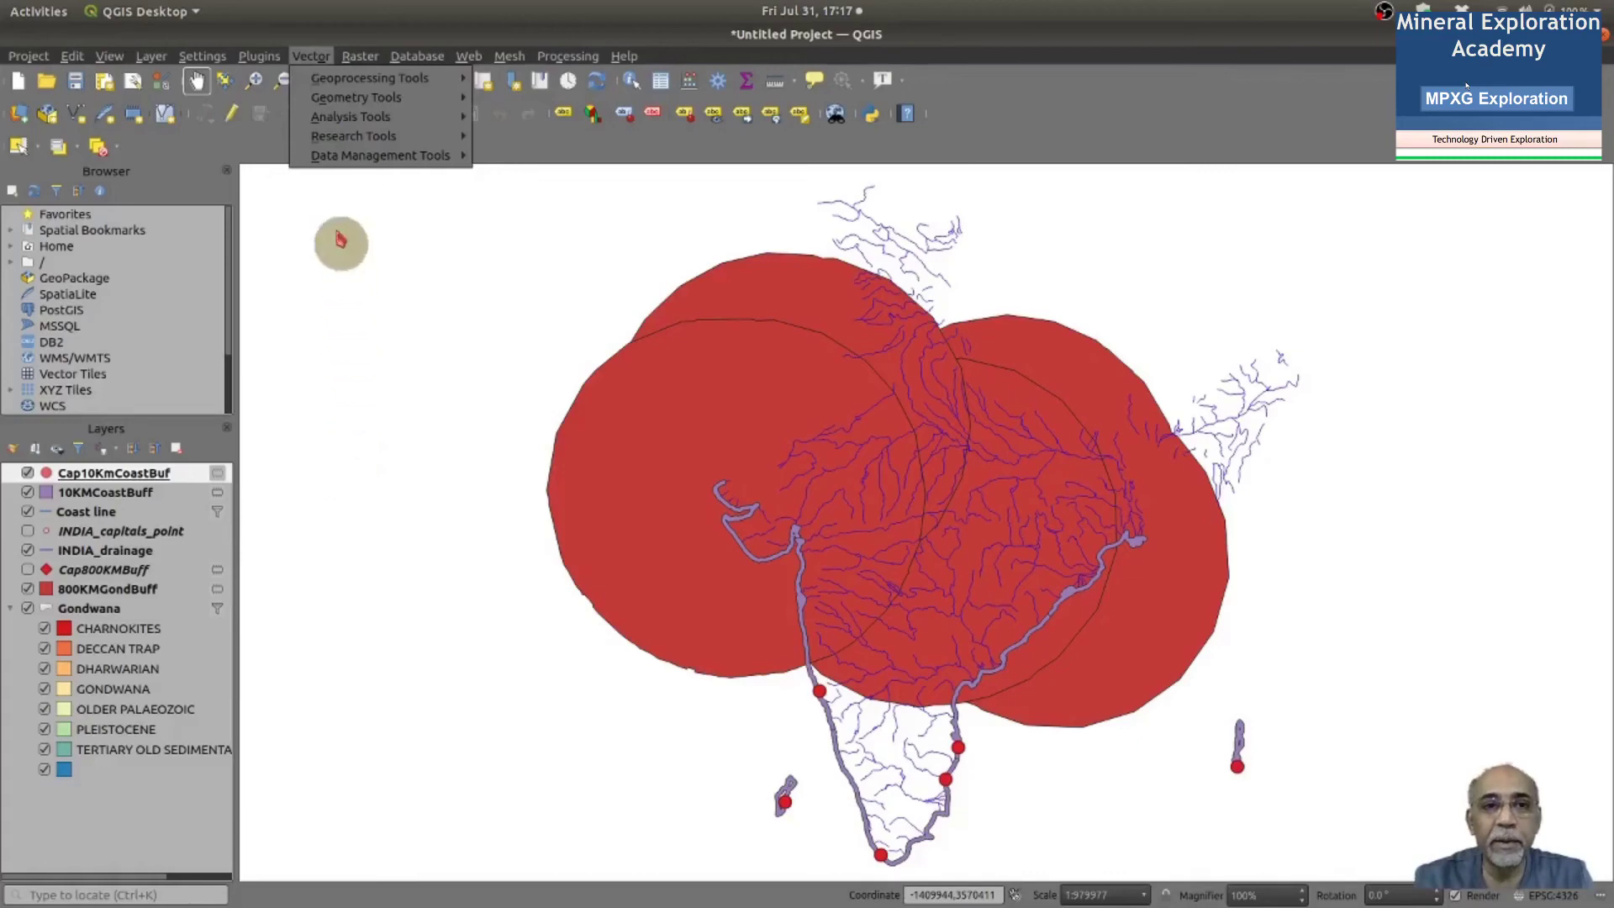
mouse_move(328, 80)
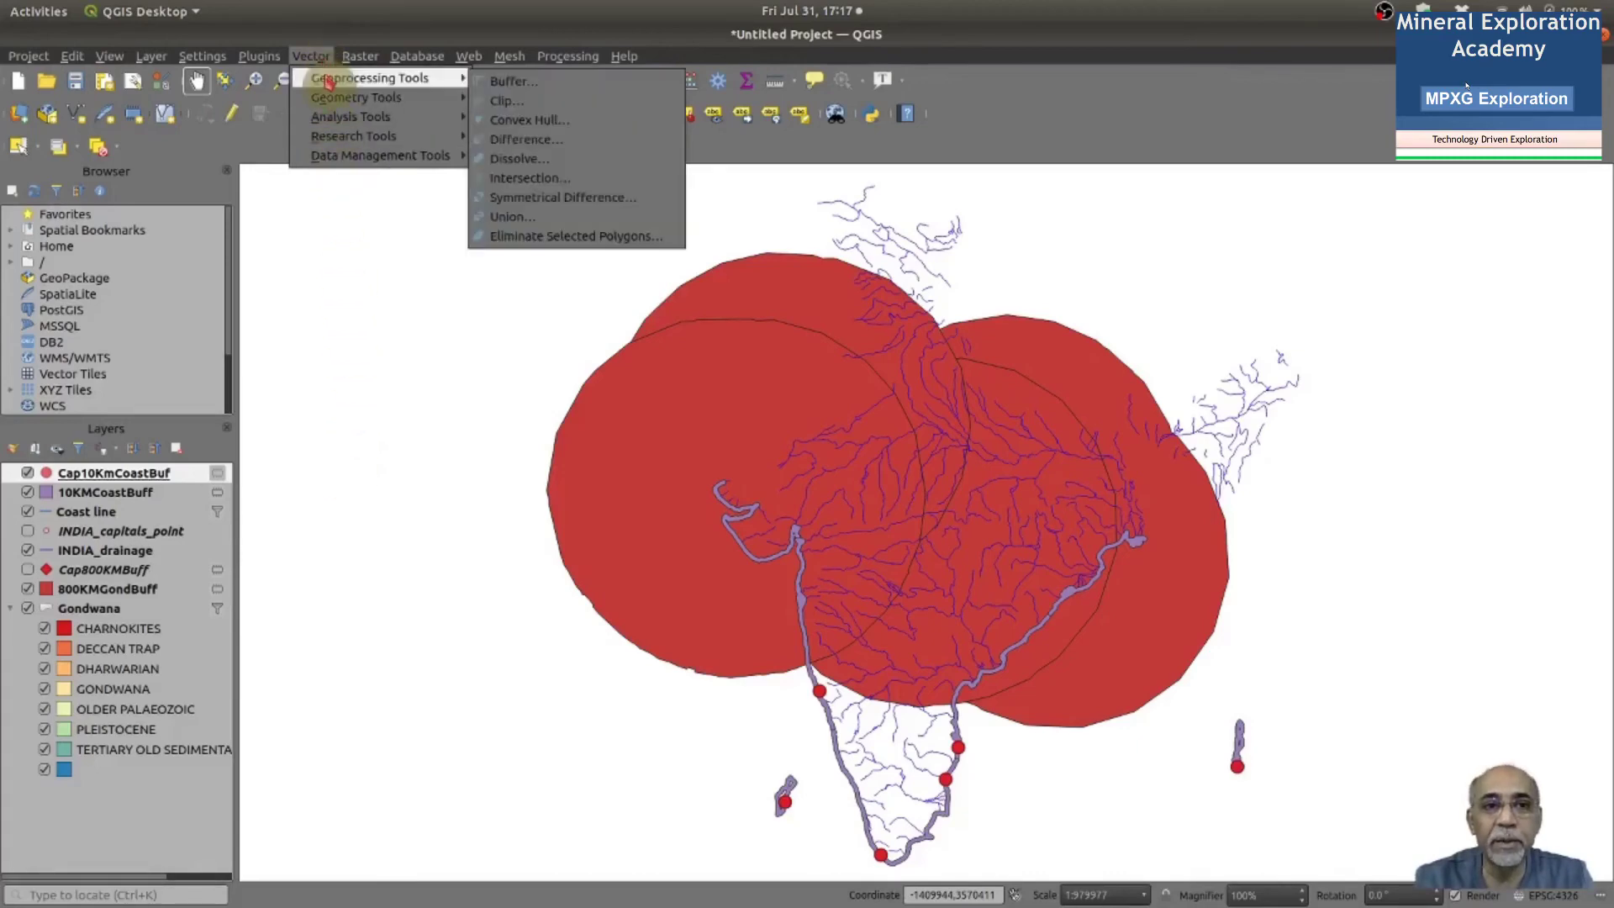
click(529, 83)
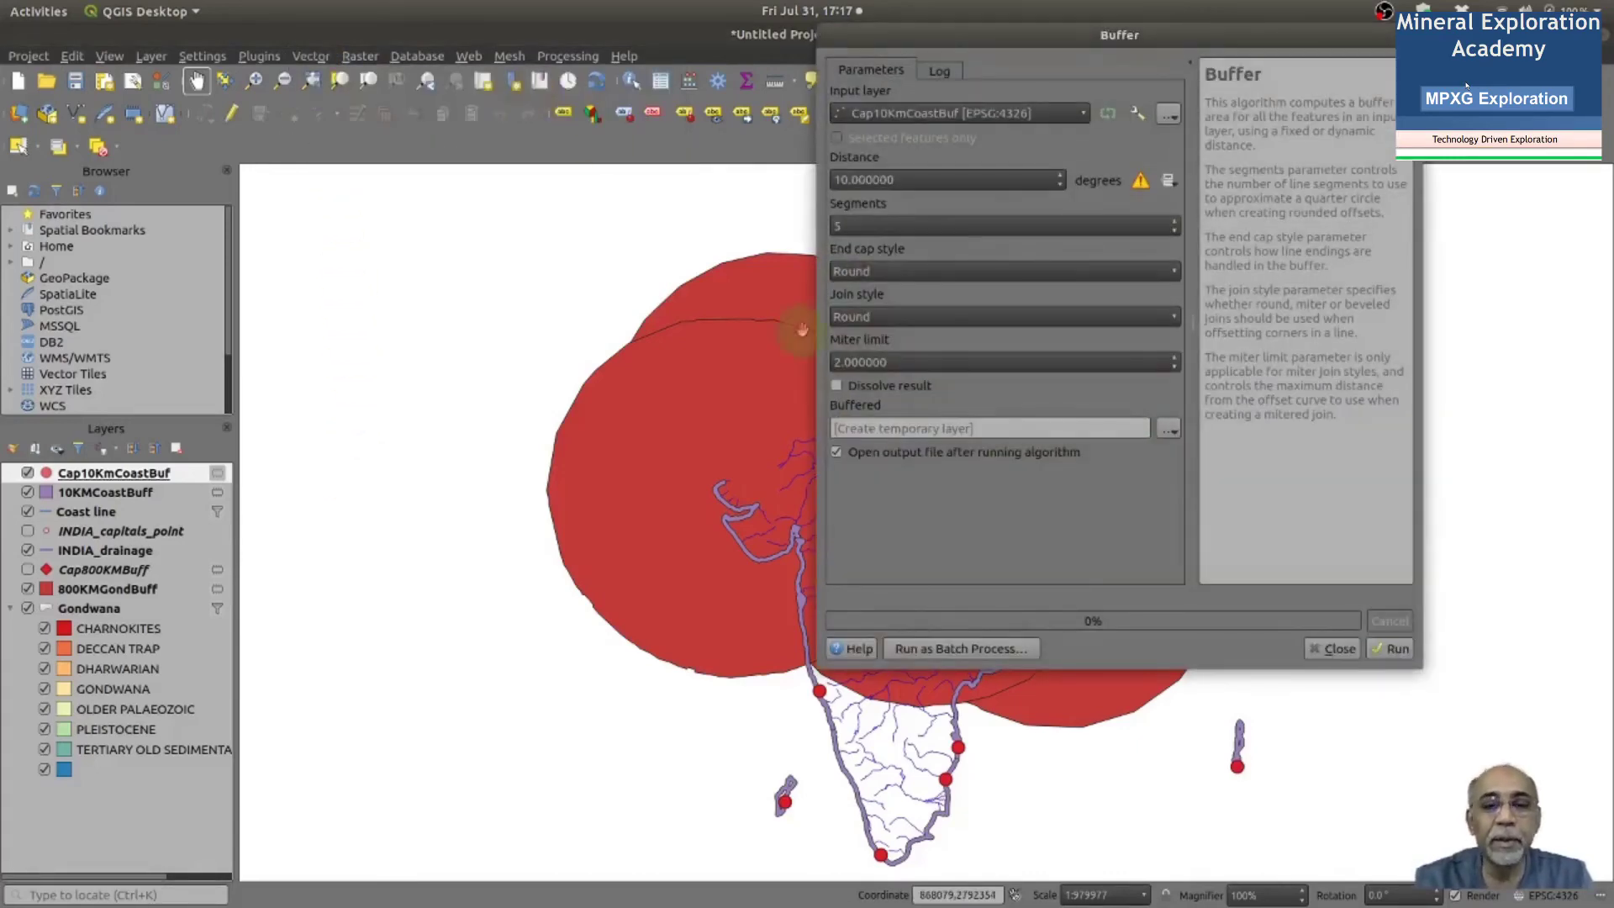
click(965, 119)
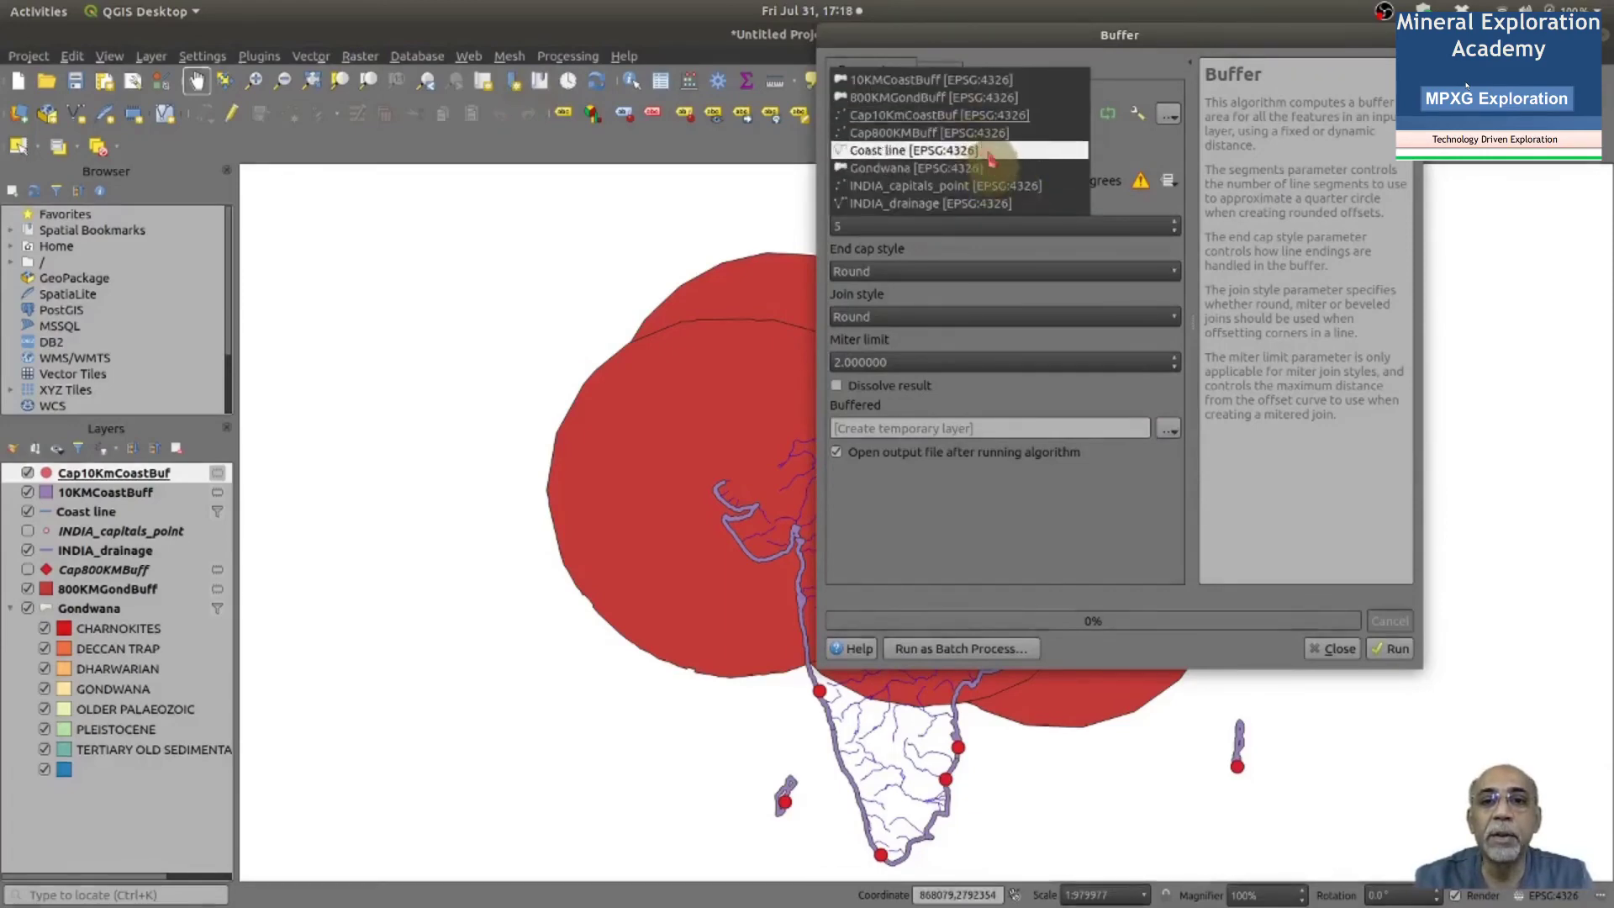
click(1015, 206)
click(978, 175)
text(3000)
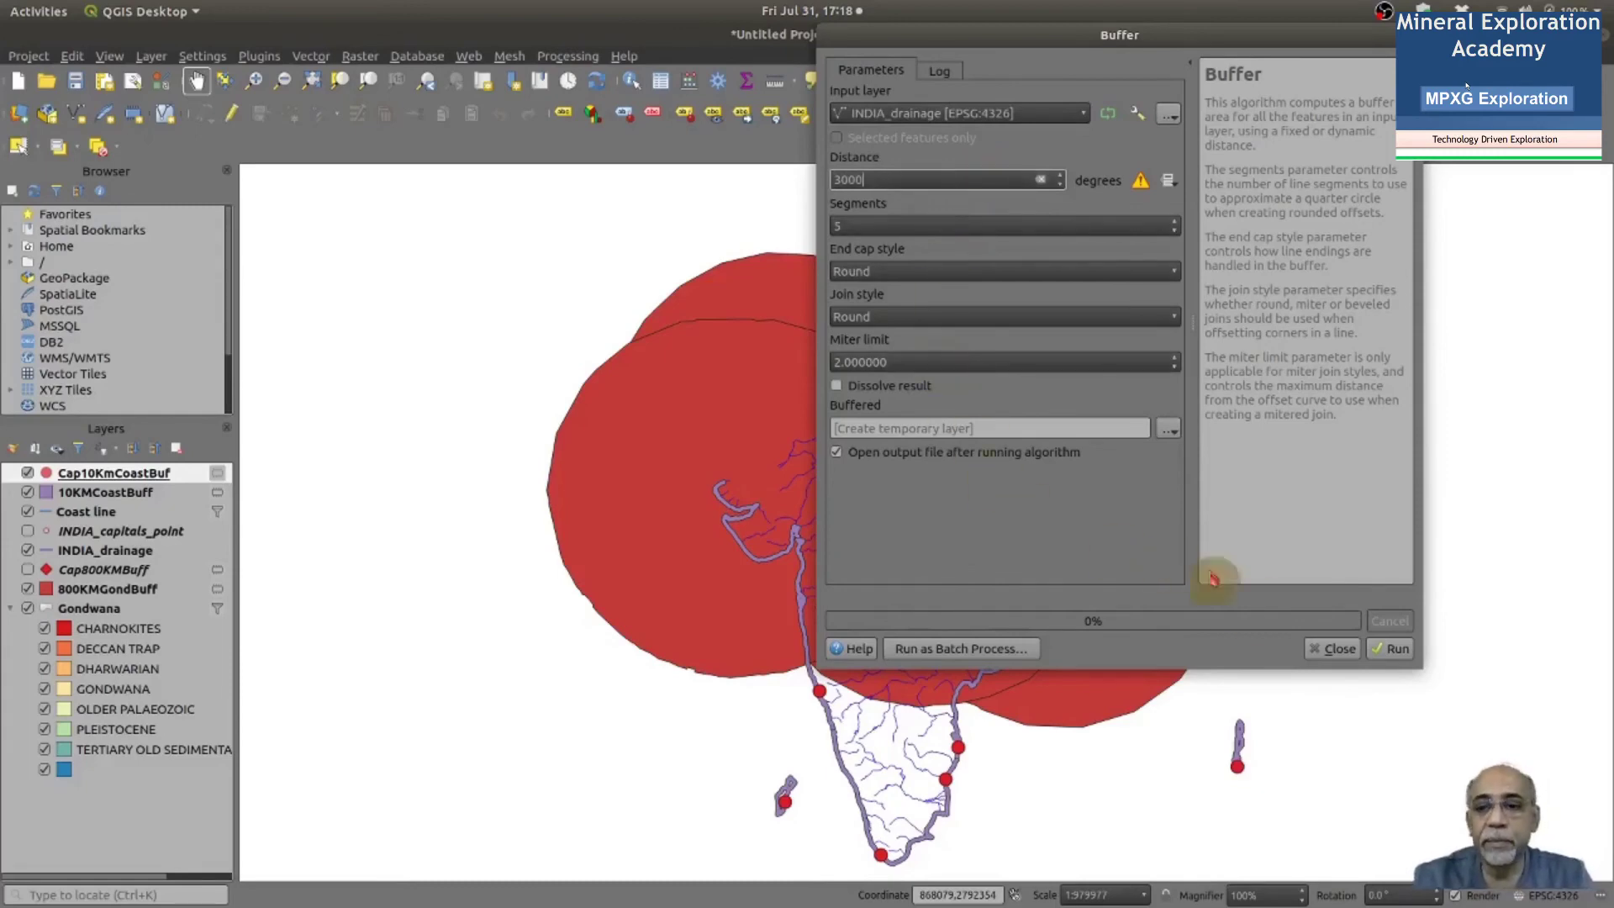
click(1399, 651)
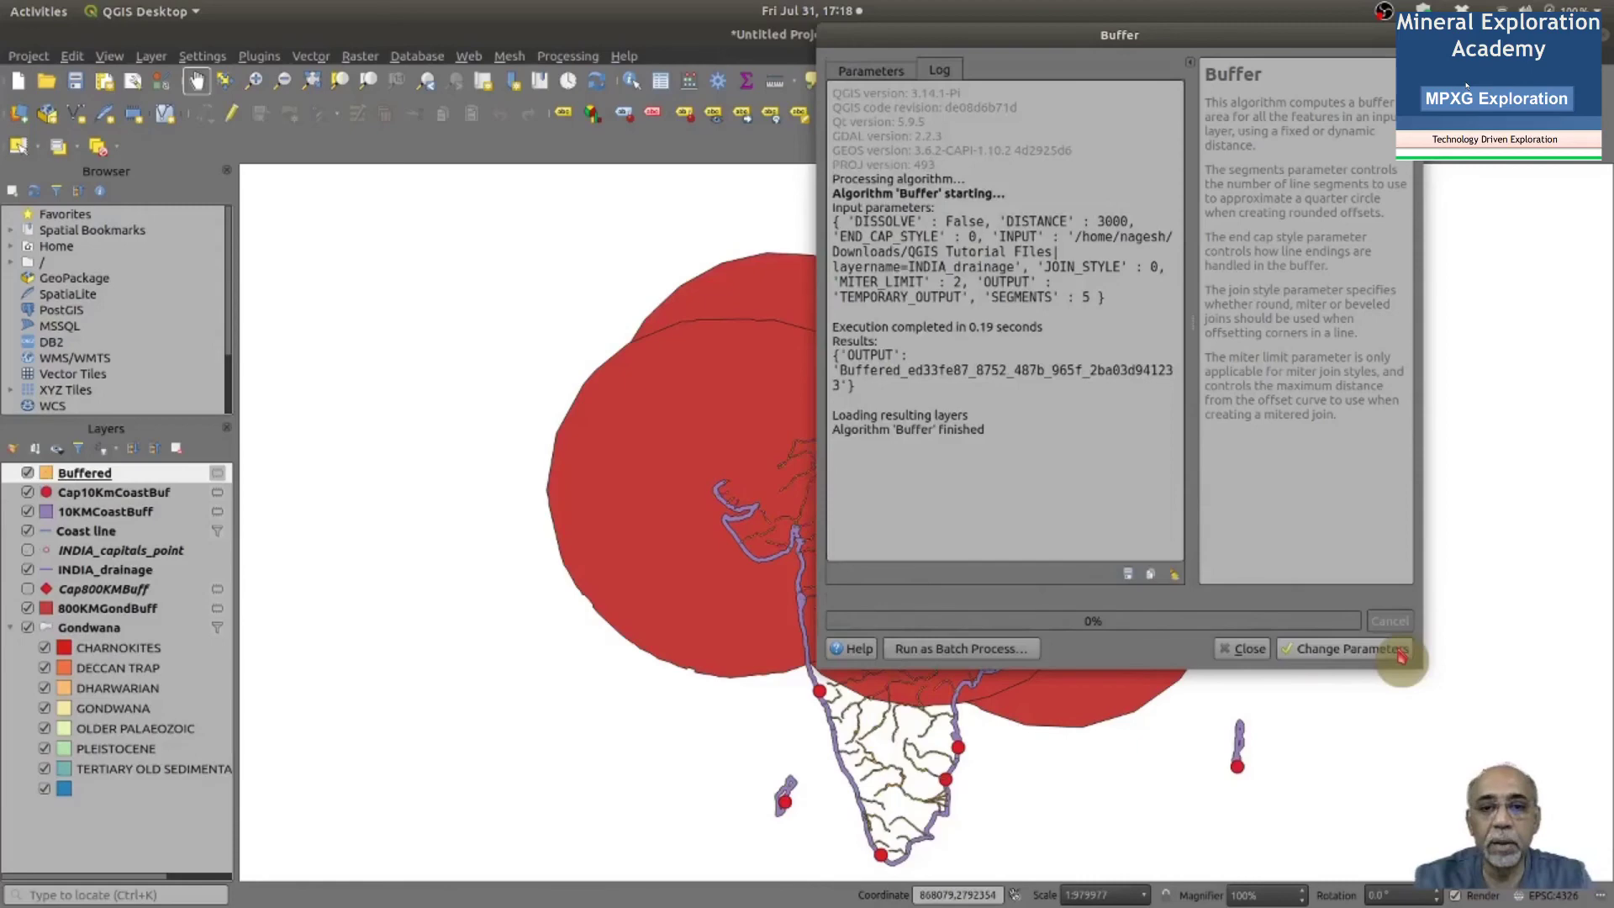
click(1245, 648)
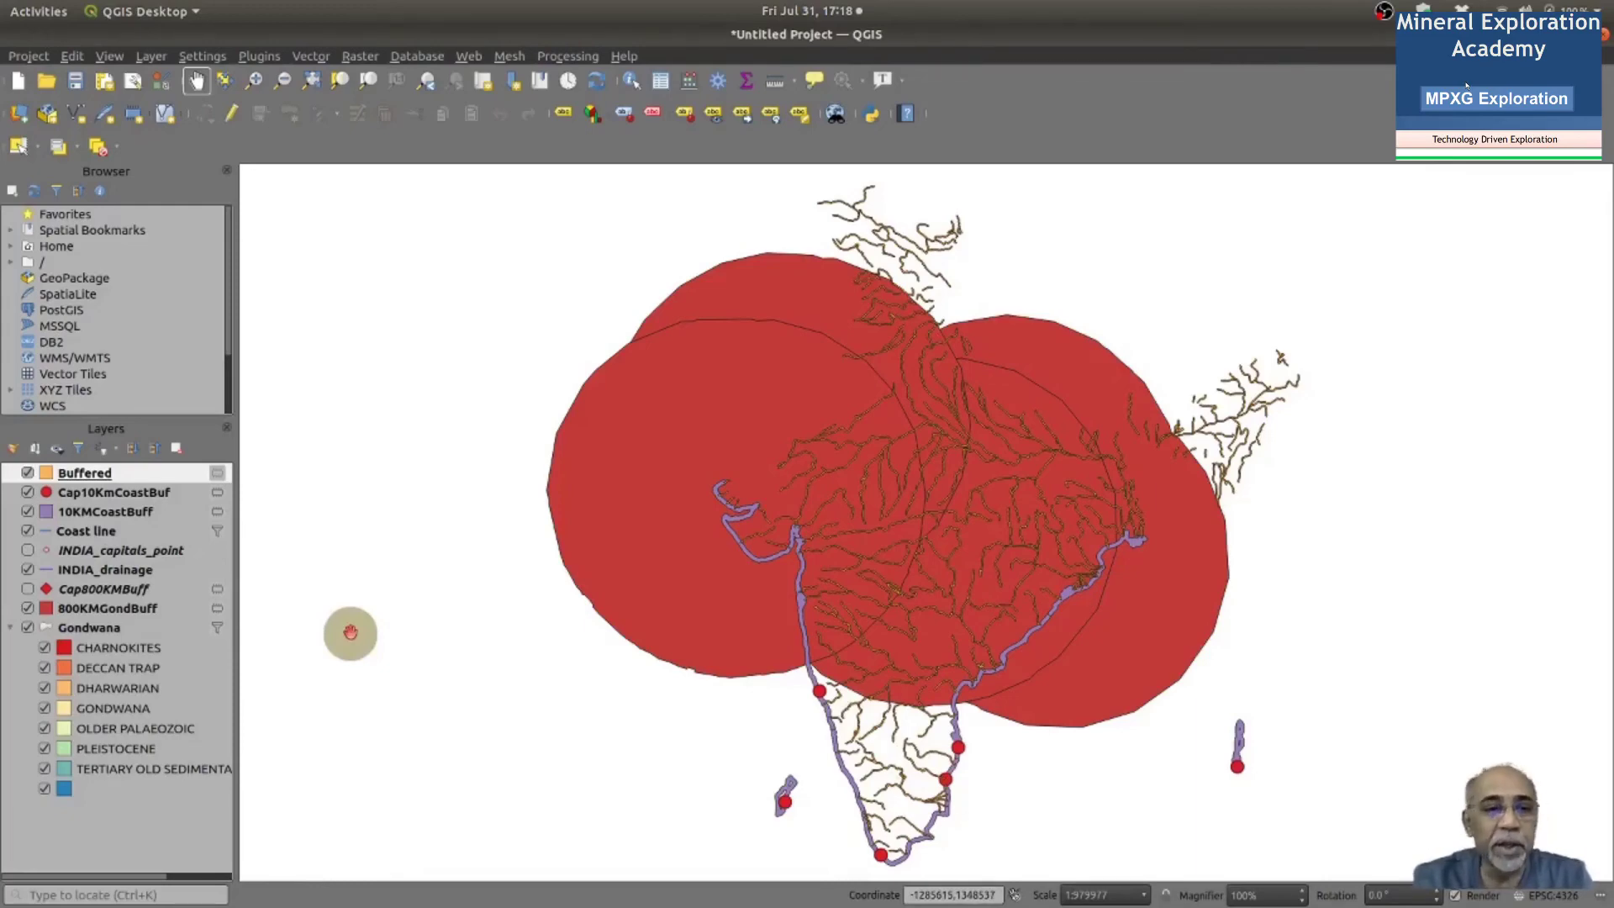
Rename the new drainage buffer layer as 3kDrainageBUf
right_click(94, 474)
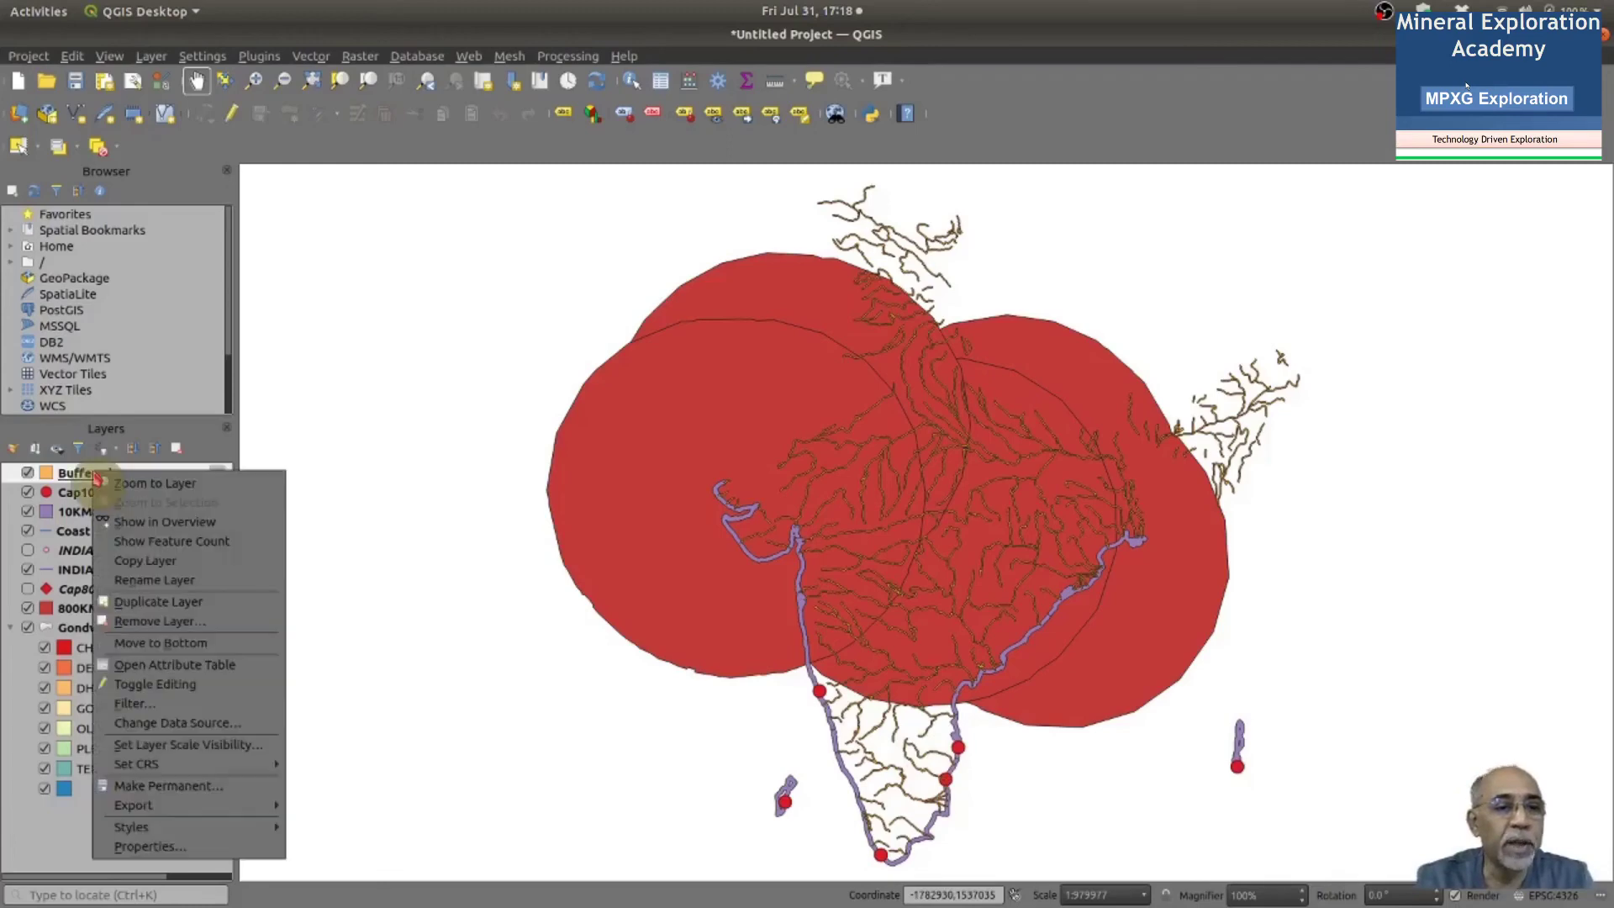
click(206, 582)
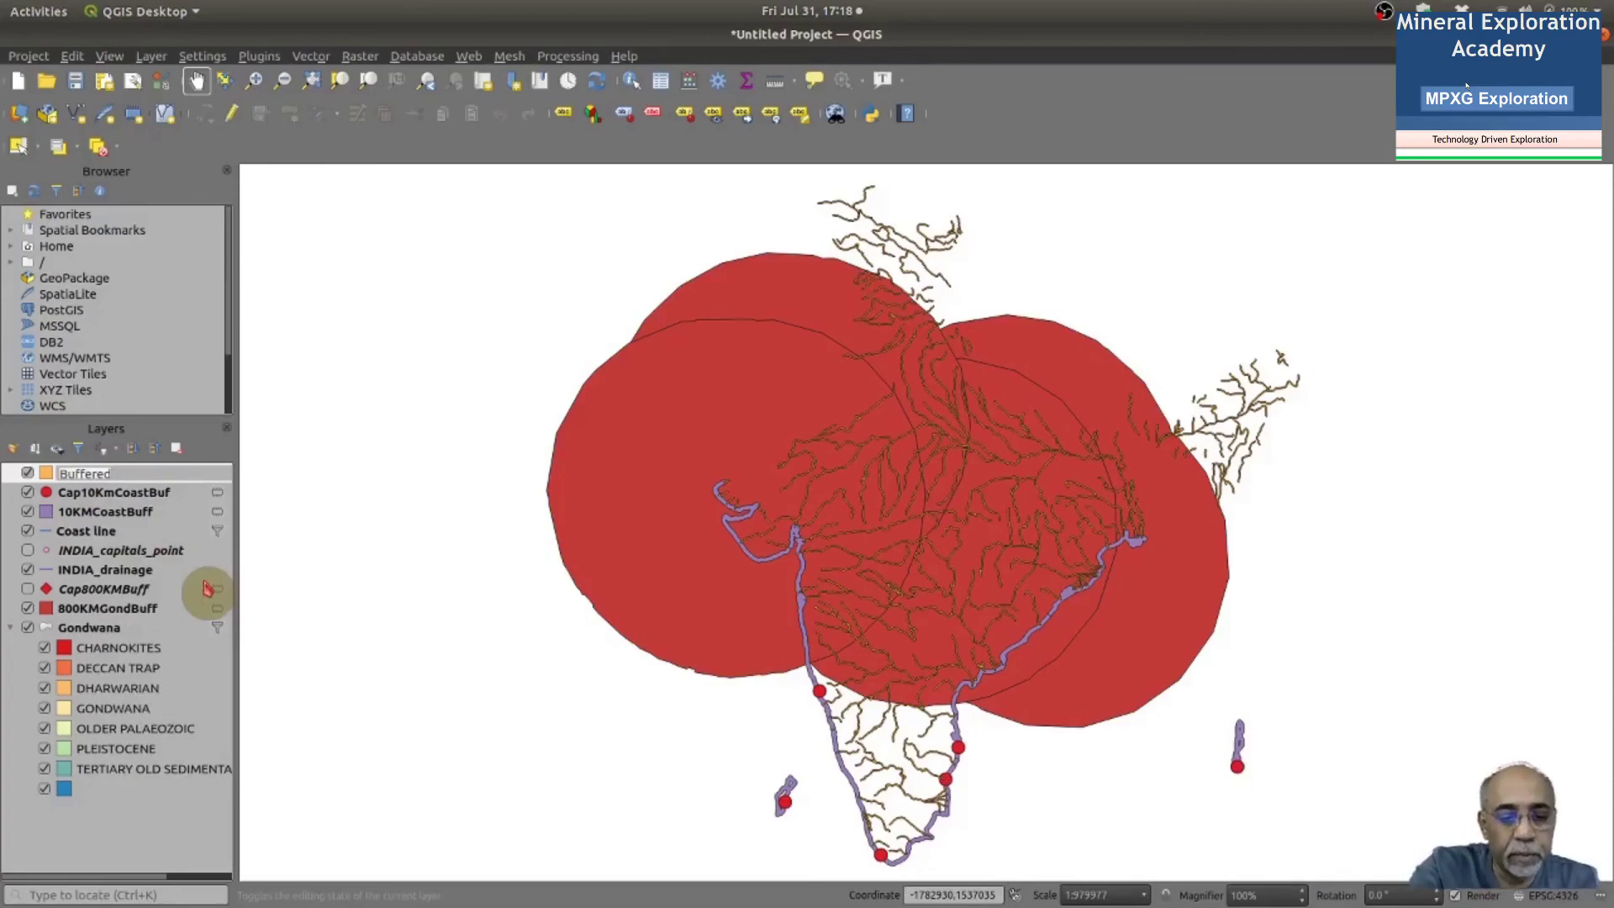
text(30kl)
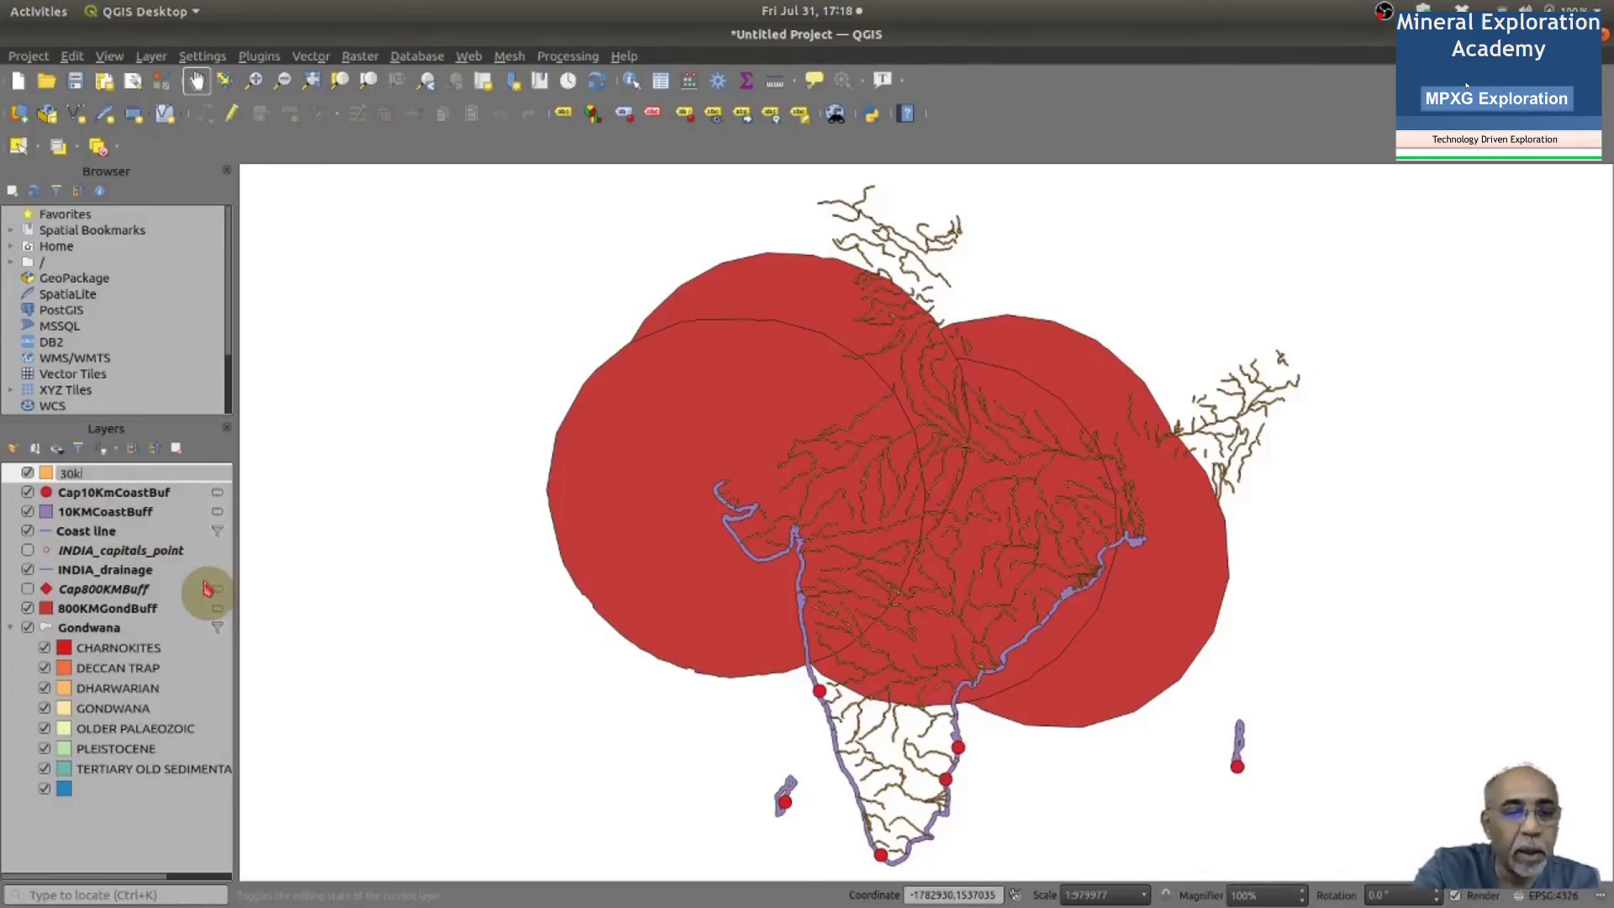
key(BackSpace)
key(BackSpace)
key(BackSpace)
text(kDrainage)
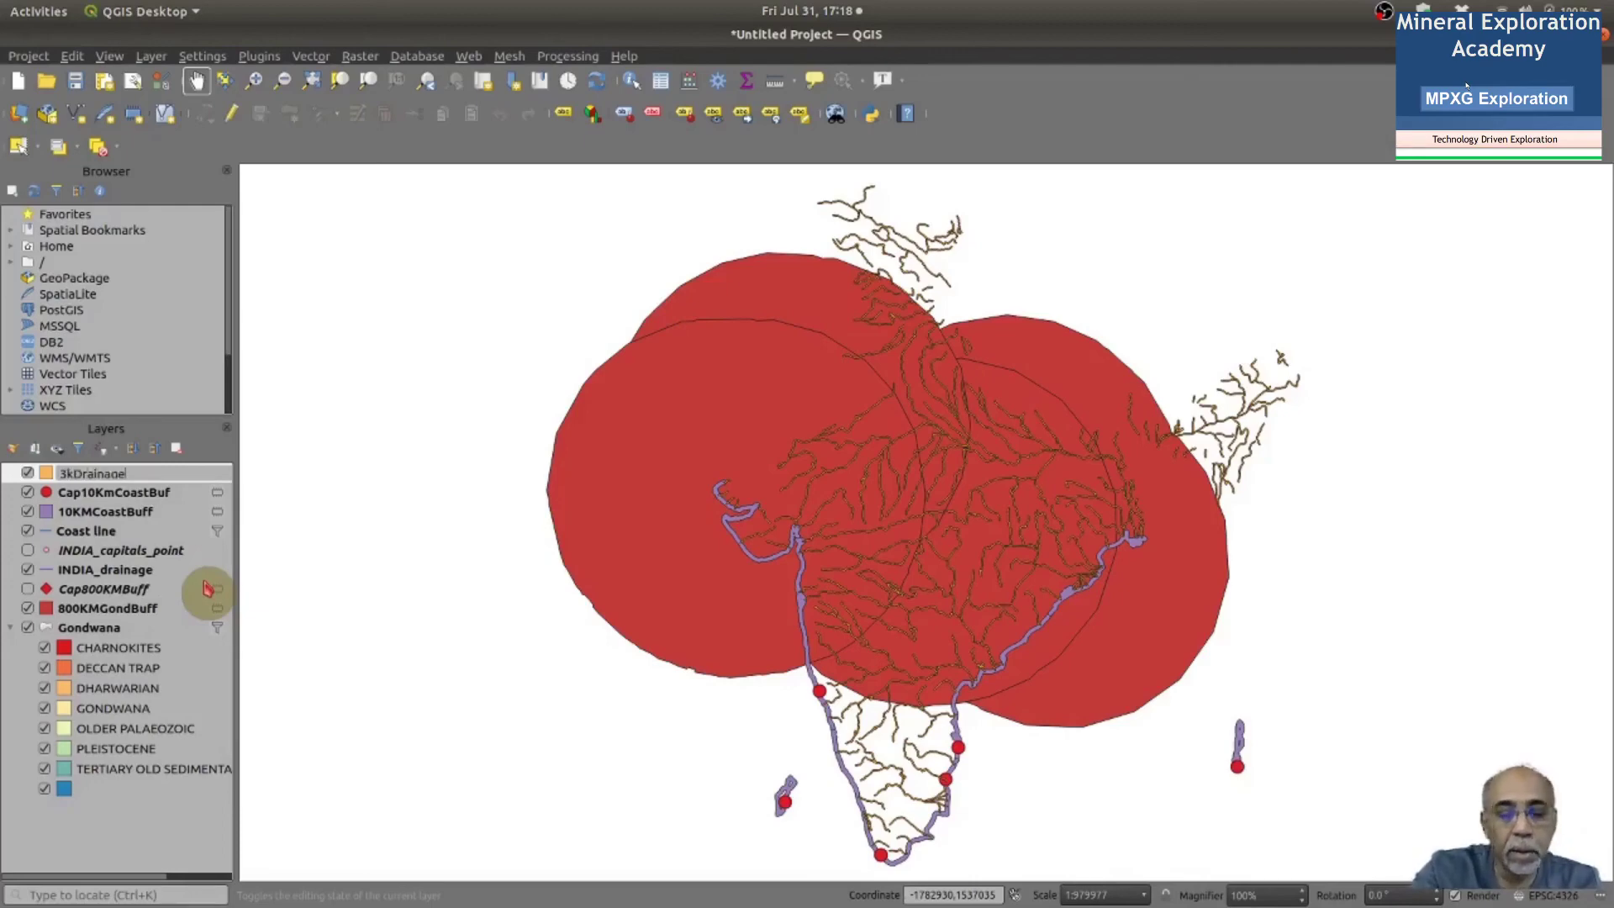
key(Return)
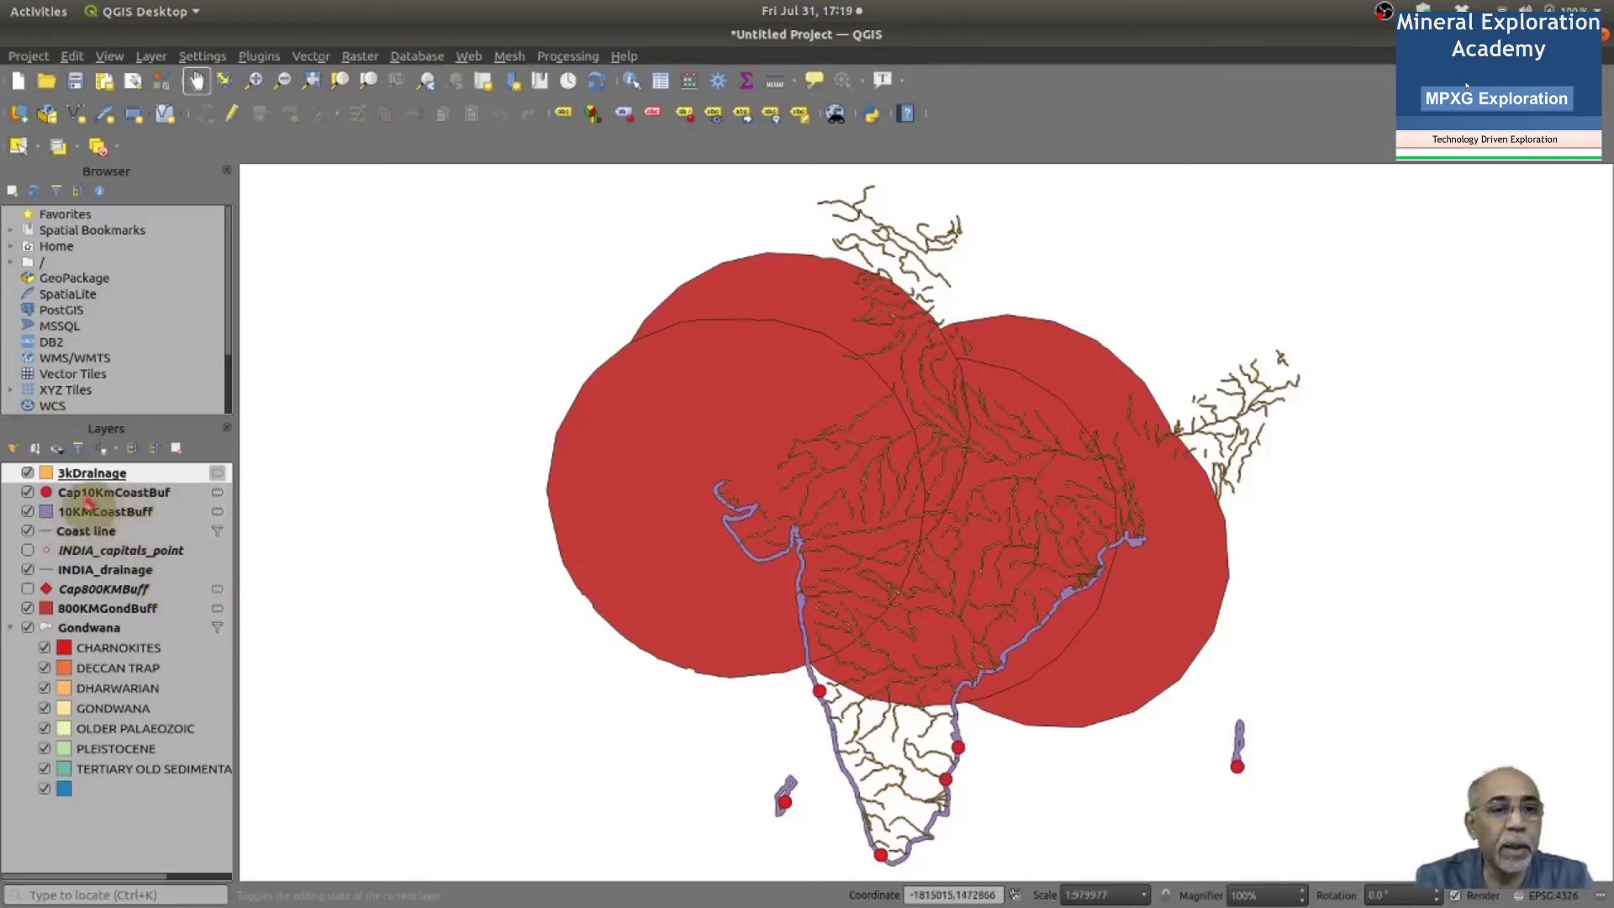
right_click(132, 476)
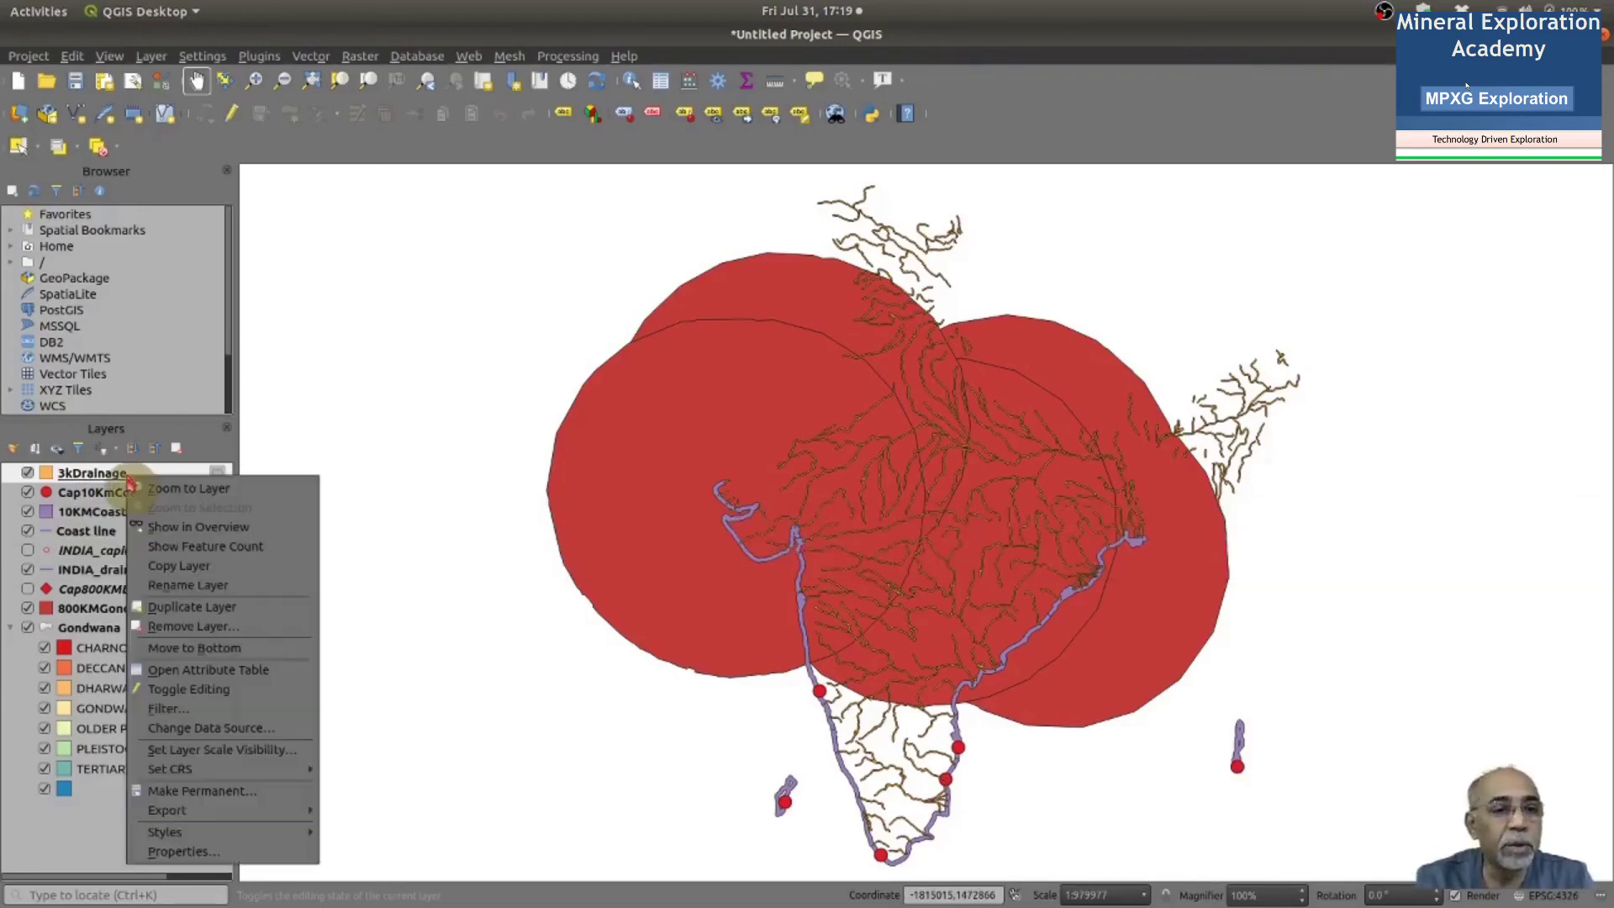
click(193, 585)
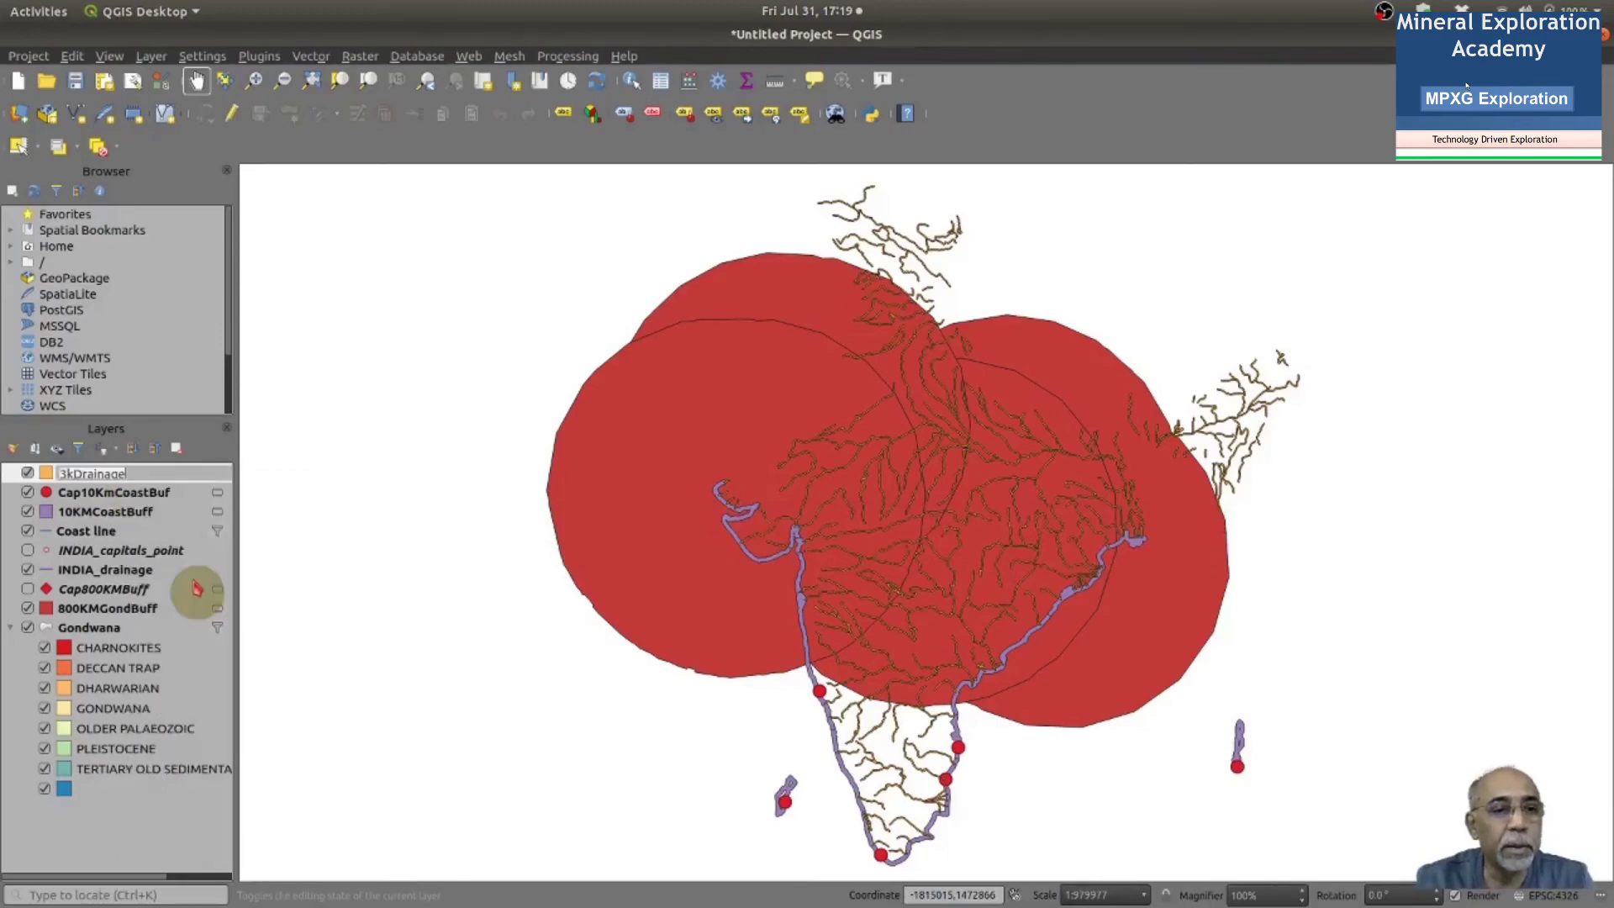
click(165, 475)
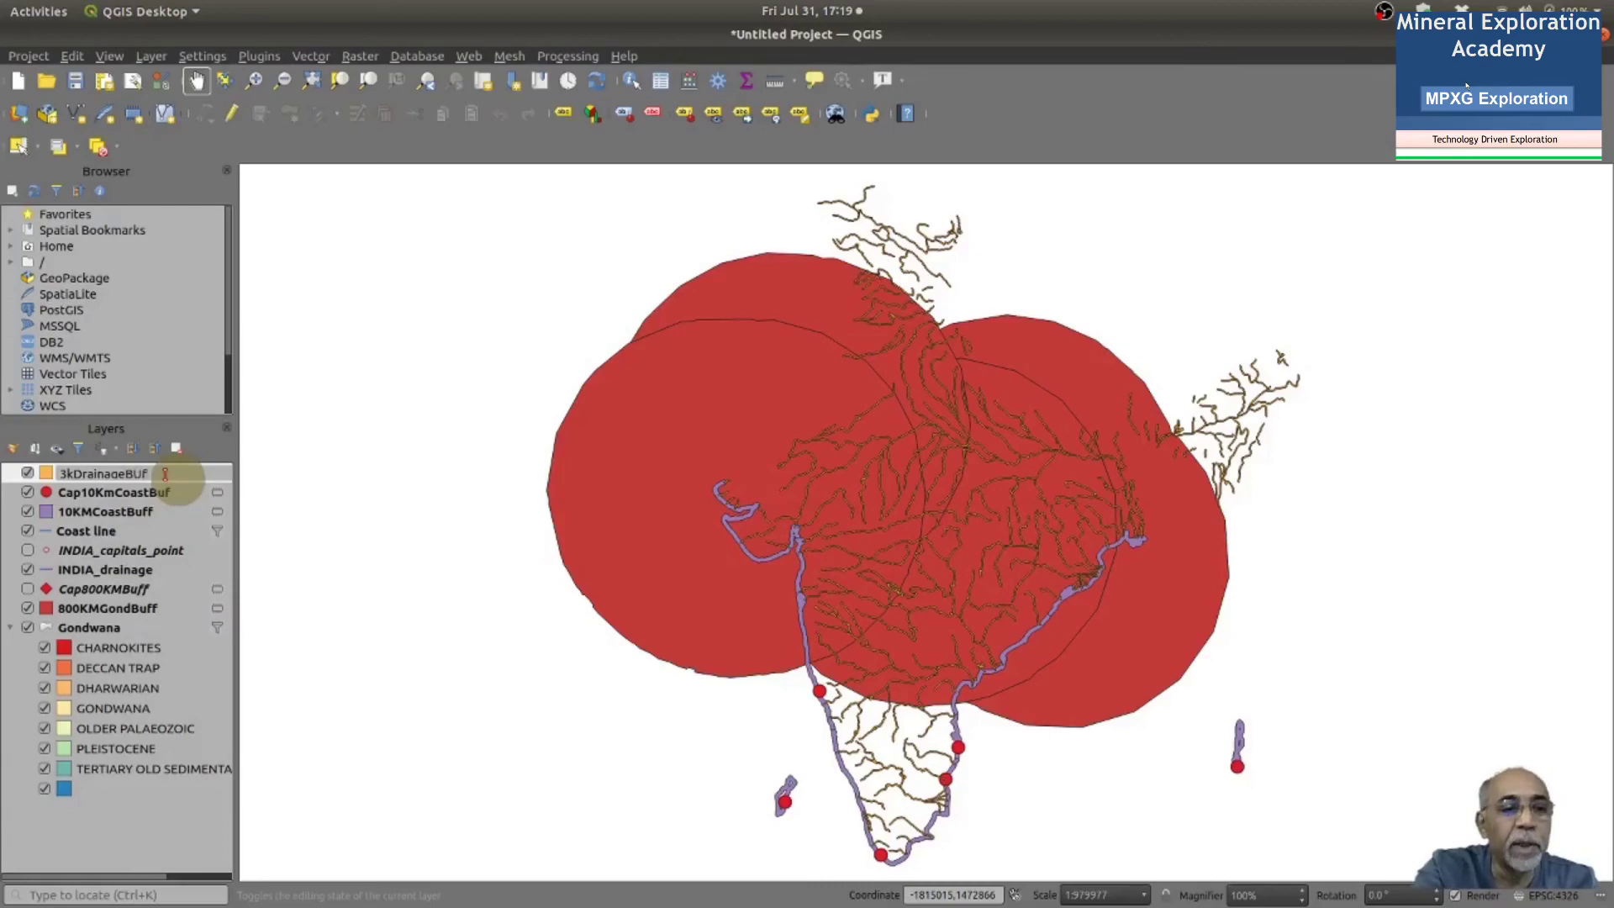
key(Return)
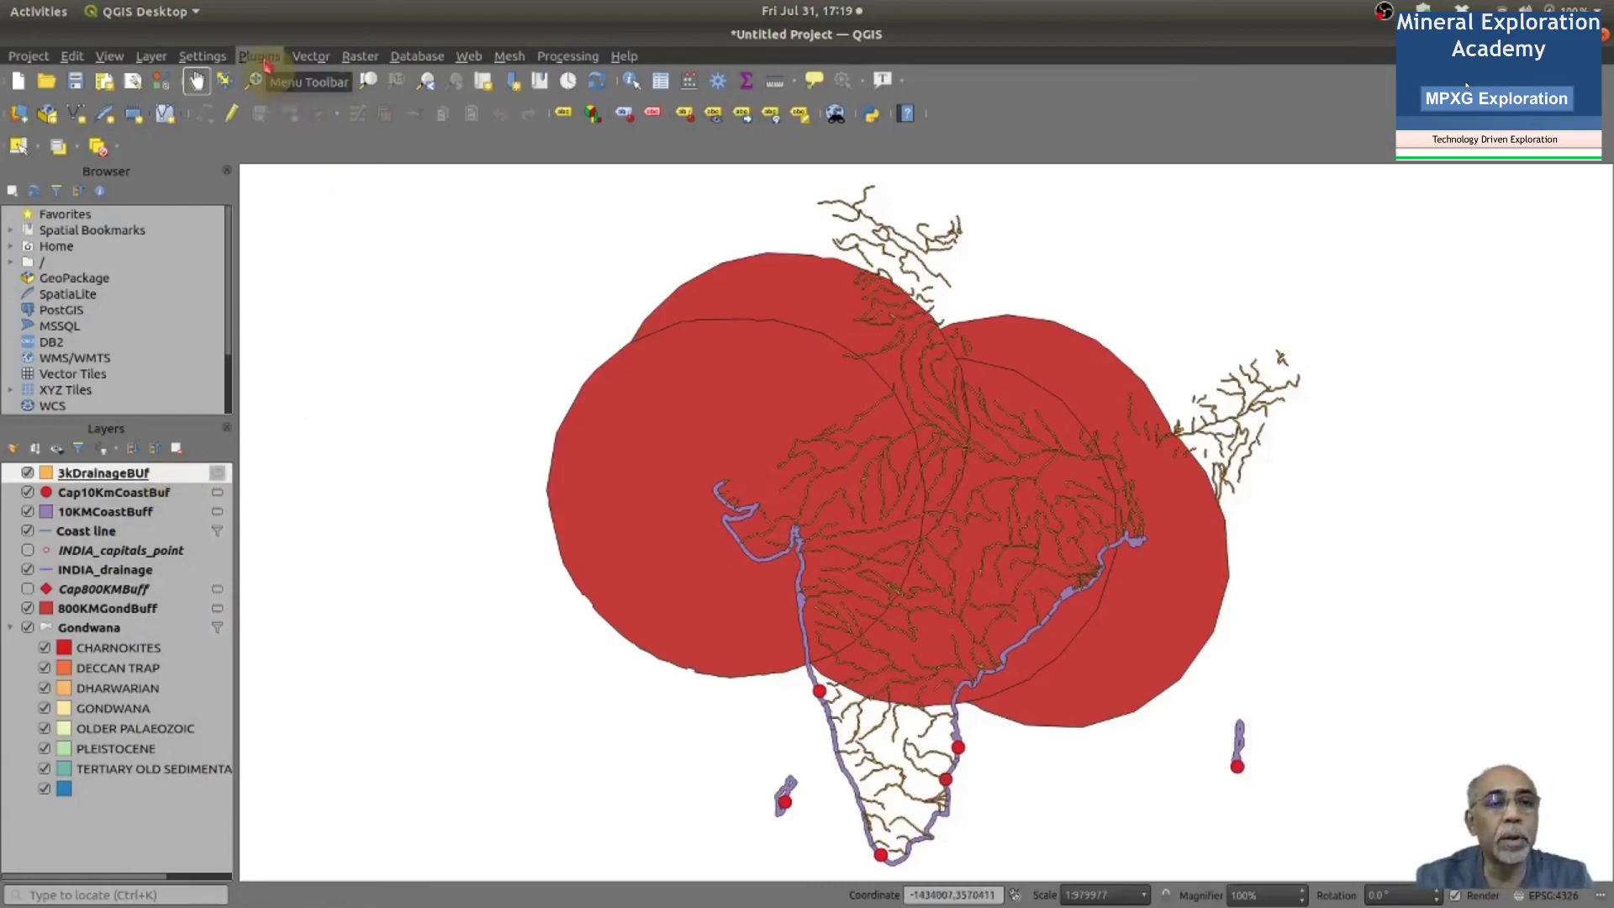
Clip the Cap10KmCoastBuf layer with 3kDrainageBUf as the overlay, output to a temporary layer
click(310, 58)
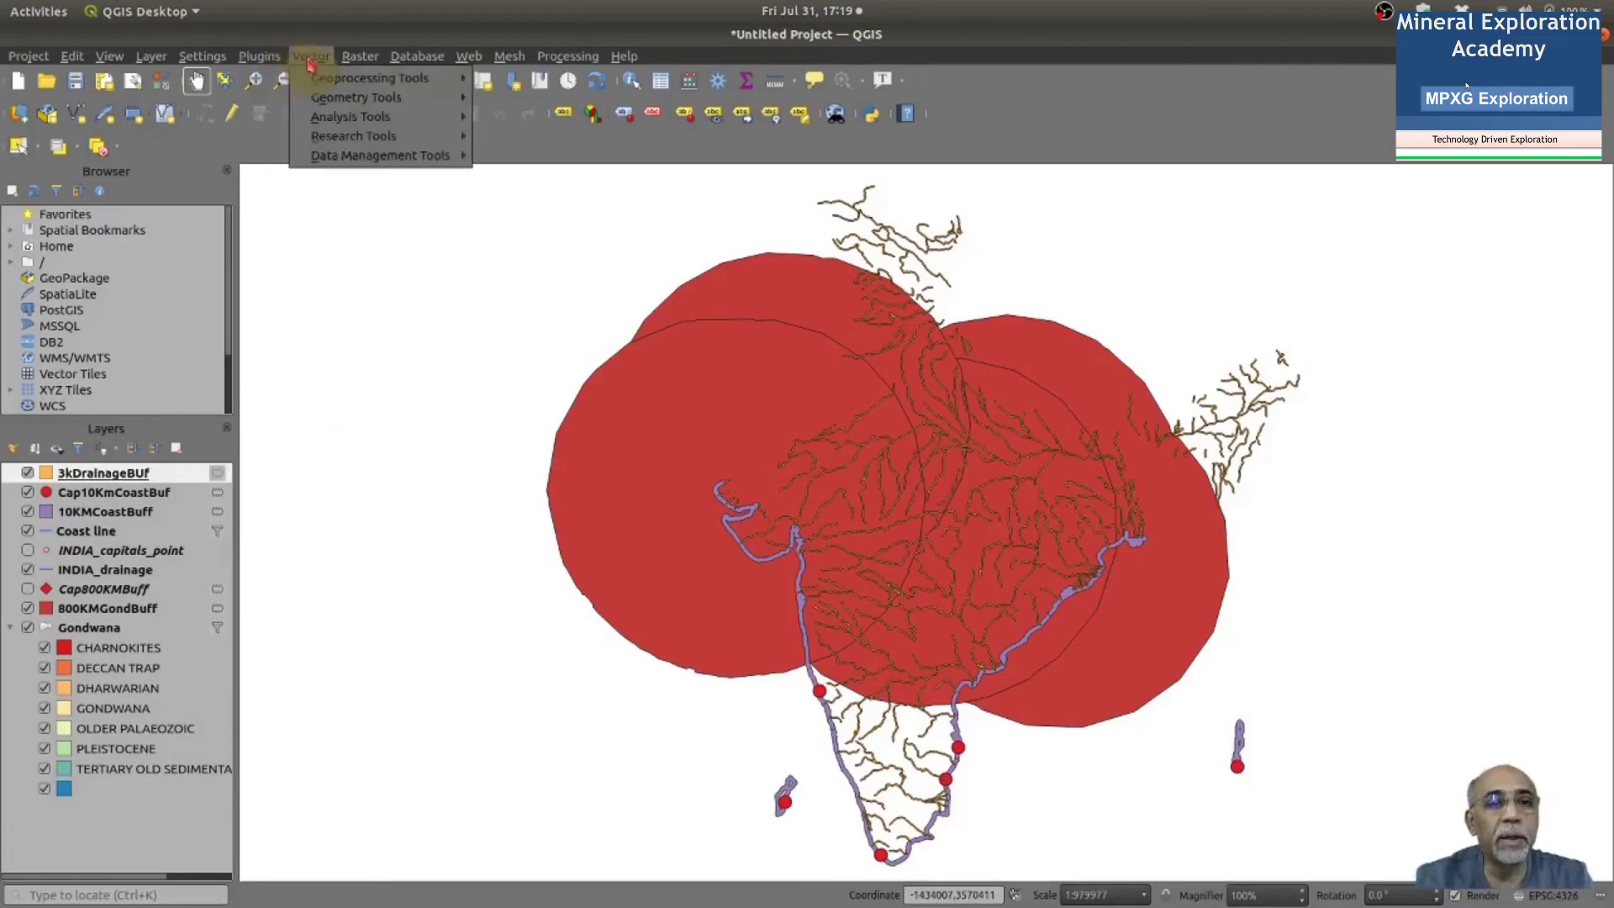
mouse_move(341, 82)
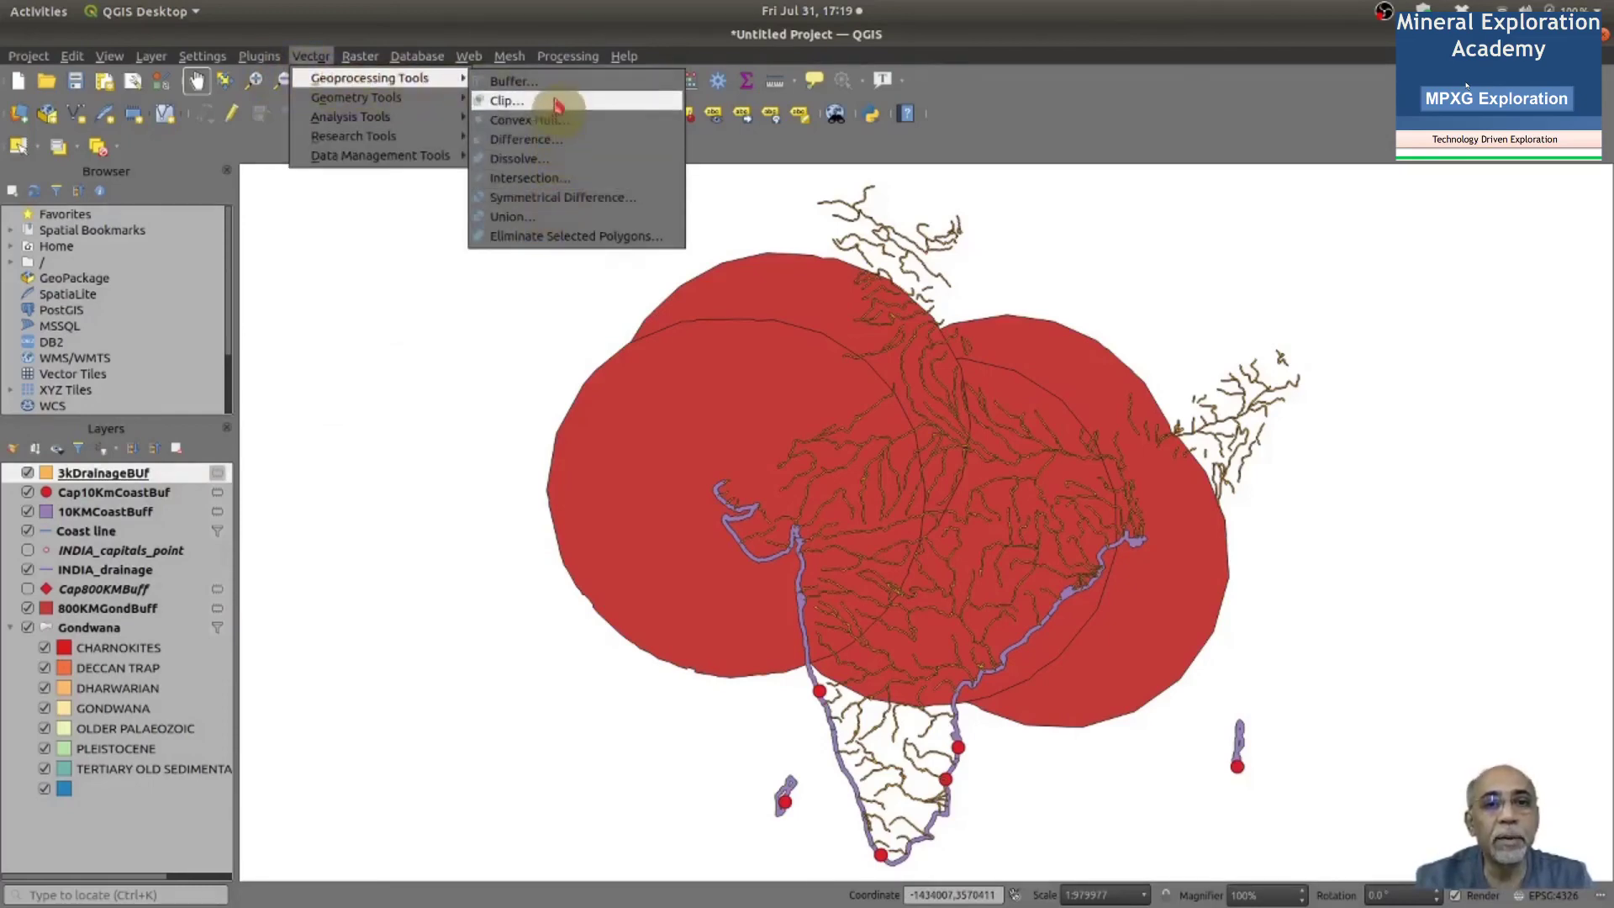
click(507, 101)
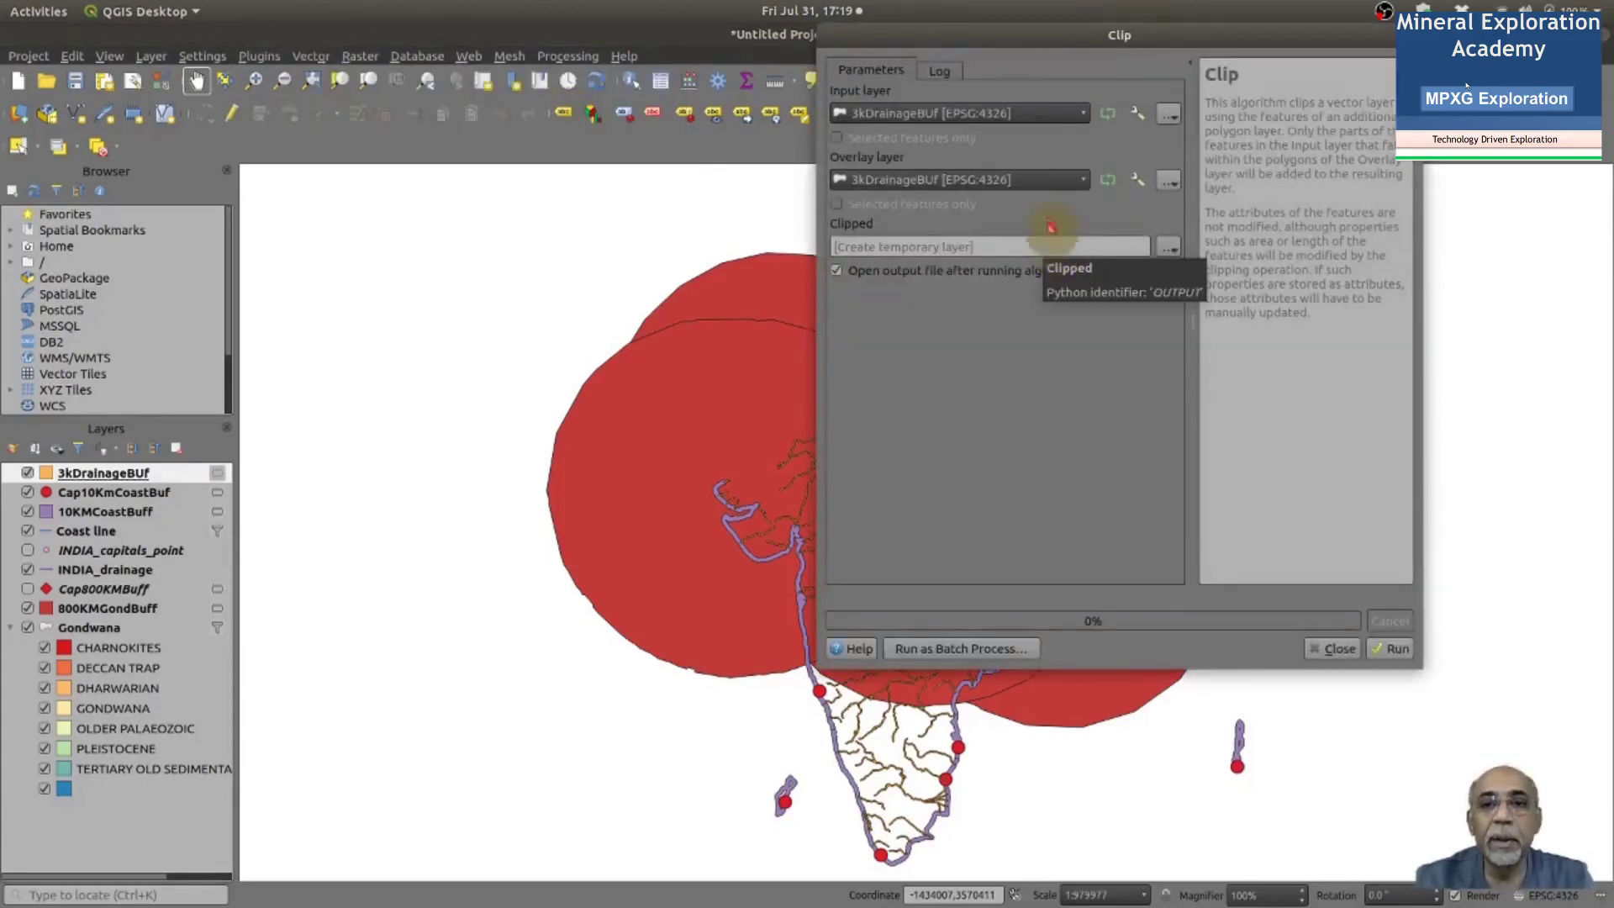
click(1034, 115)
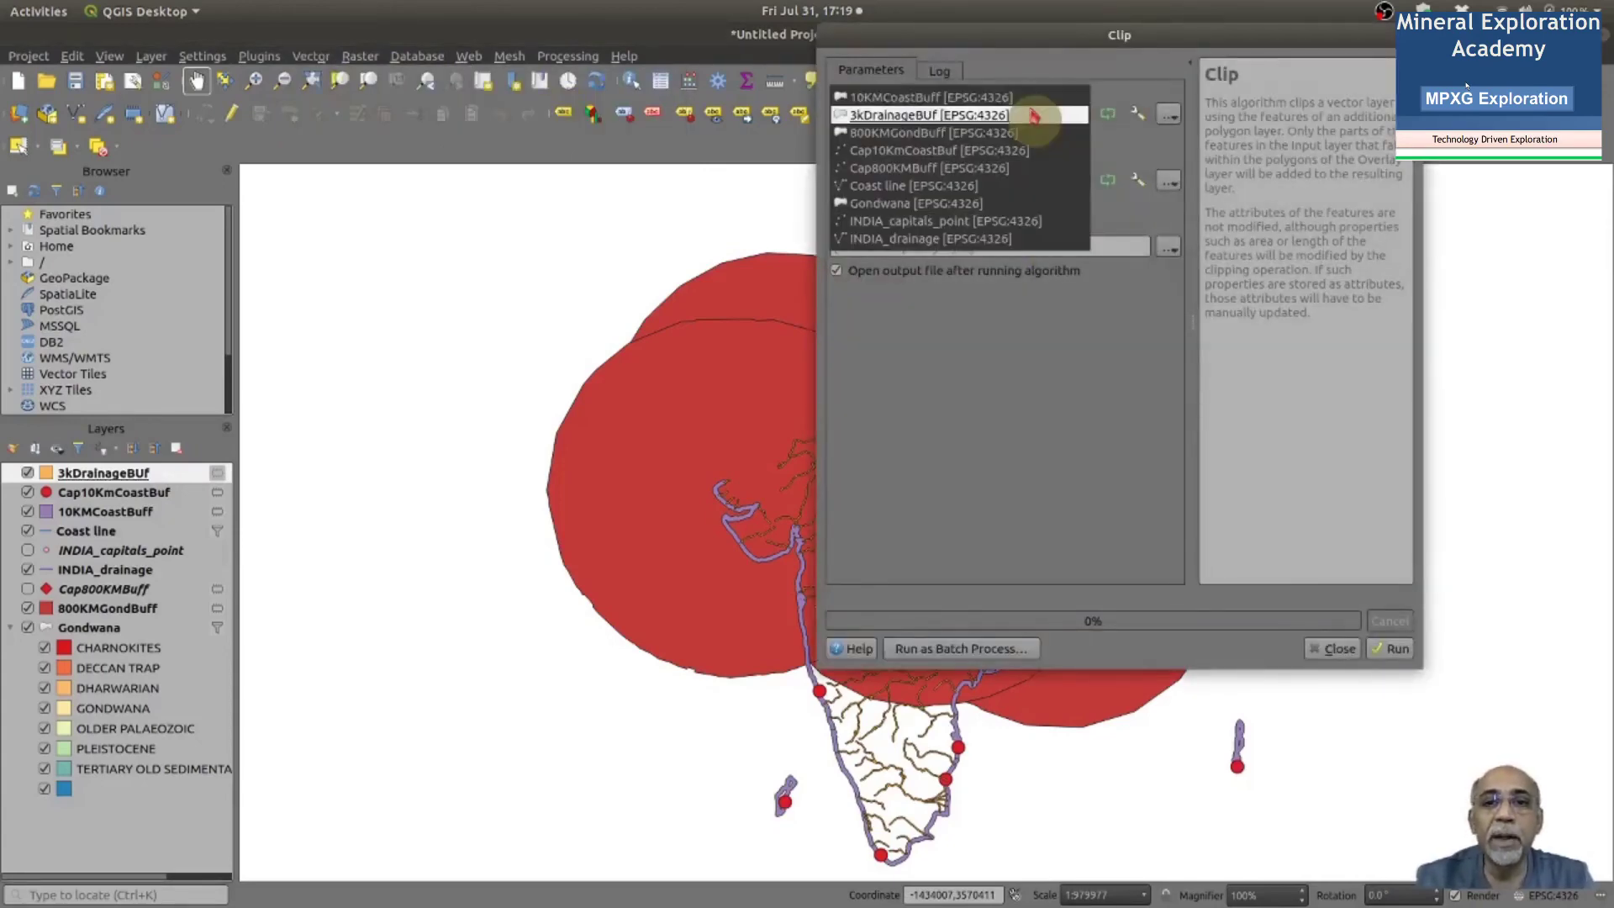
click(1045, 152)
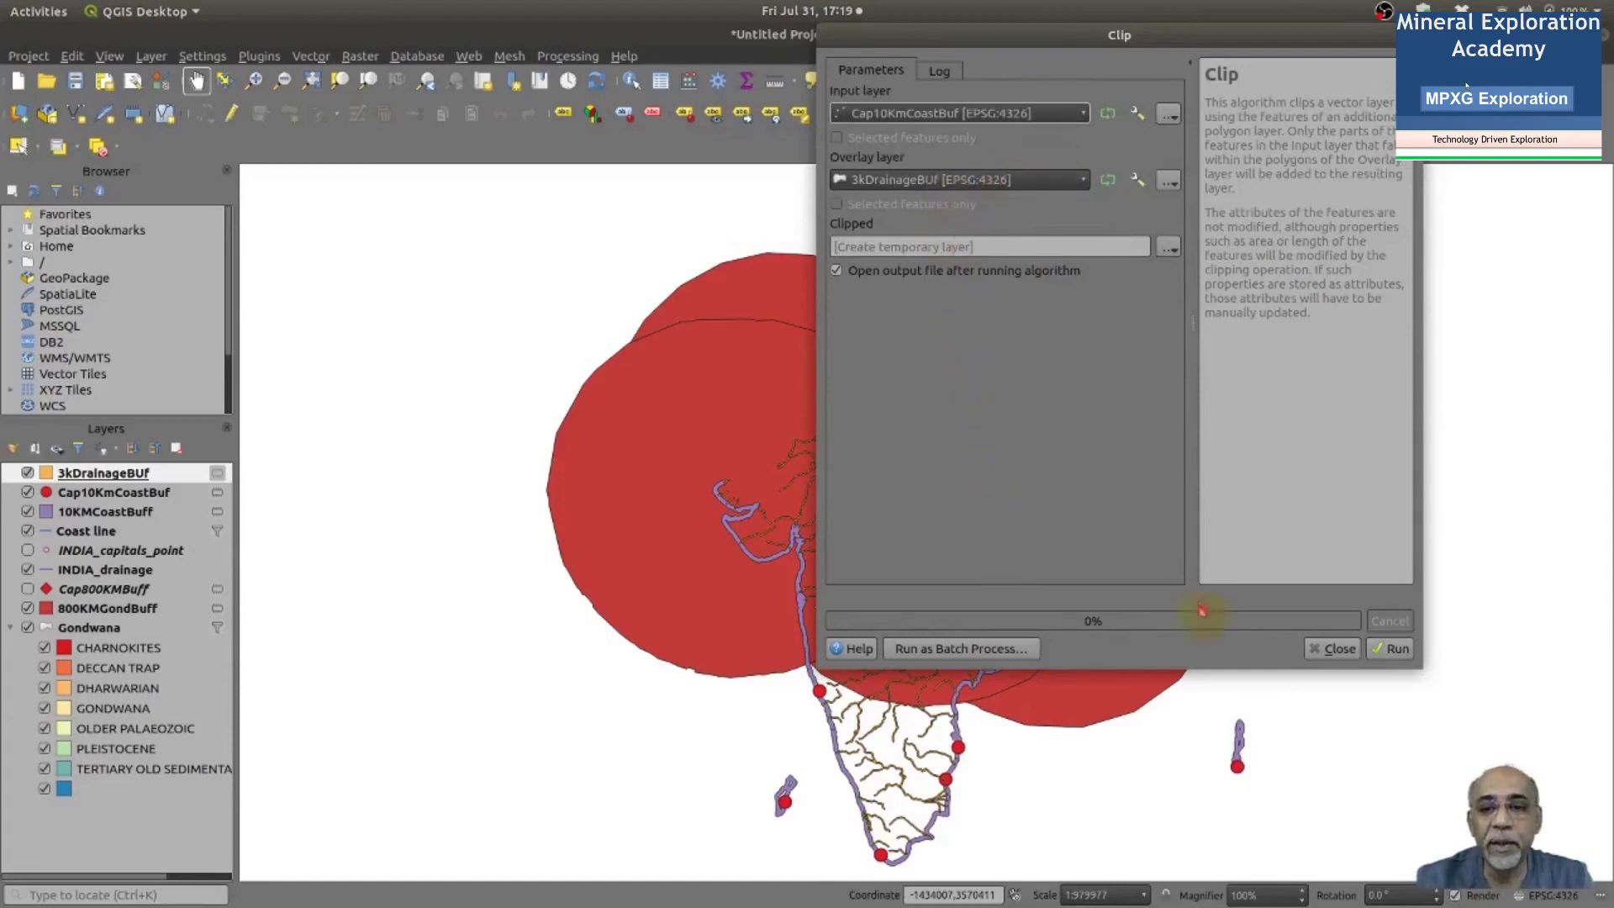
click(1396, 650)
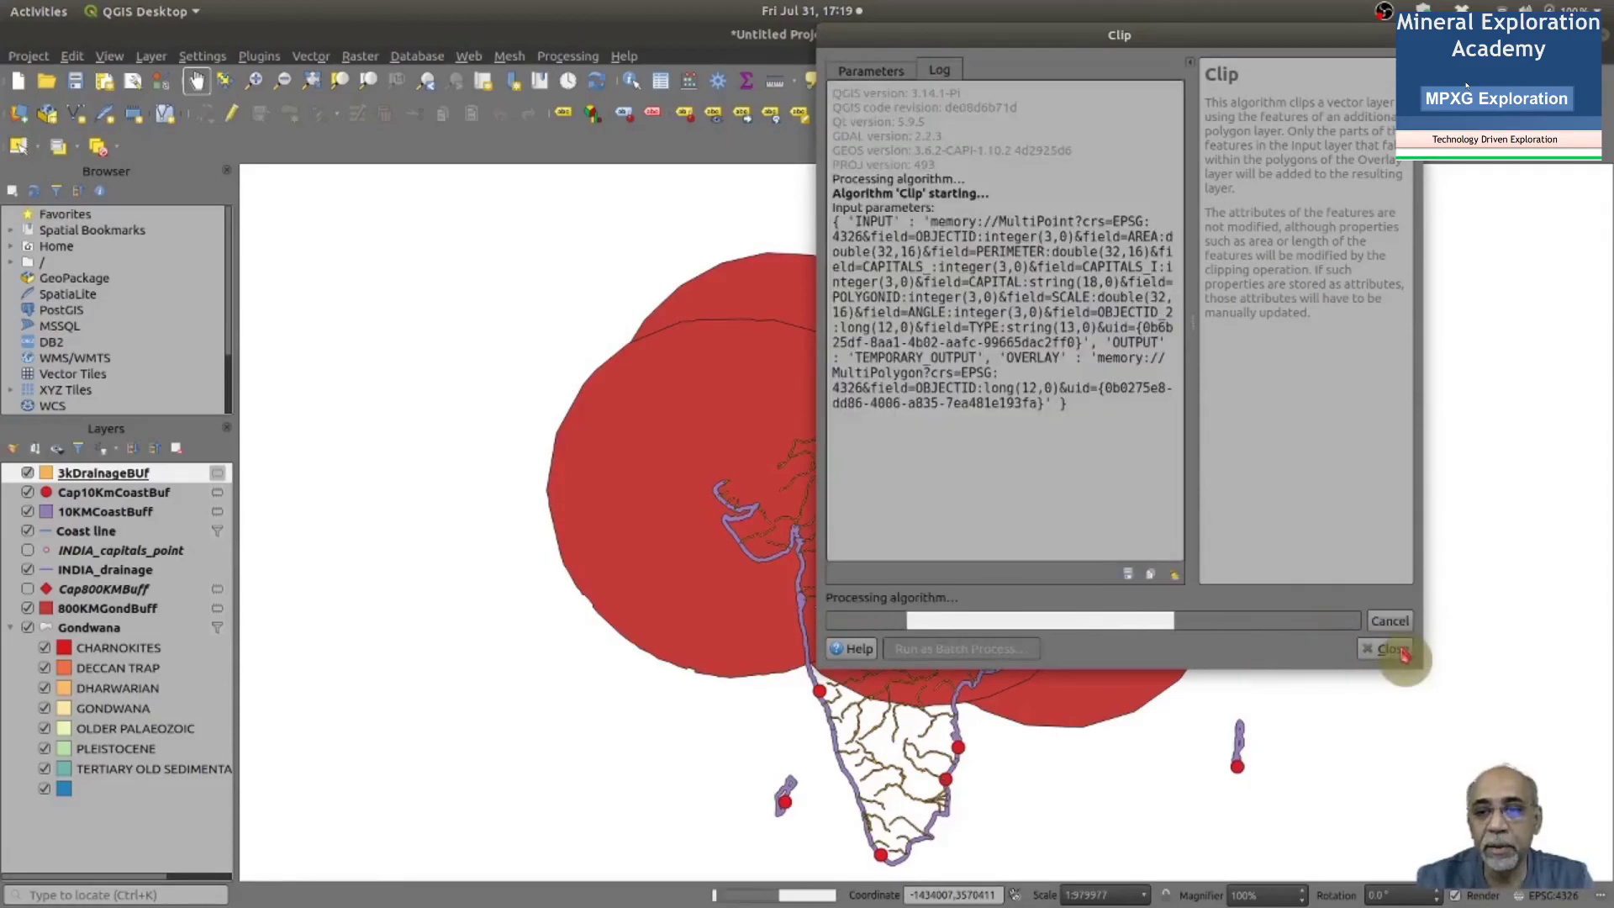
click(1251, 651)
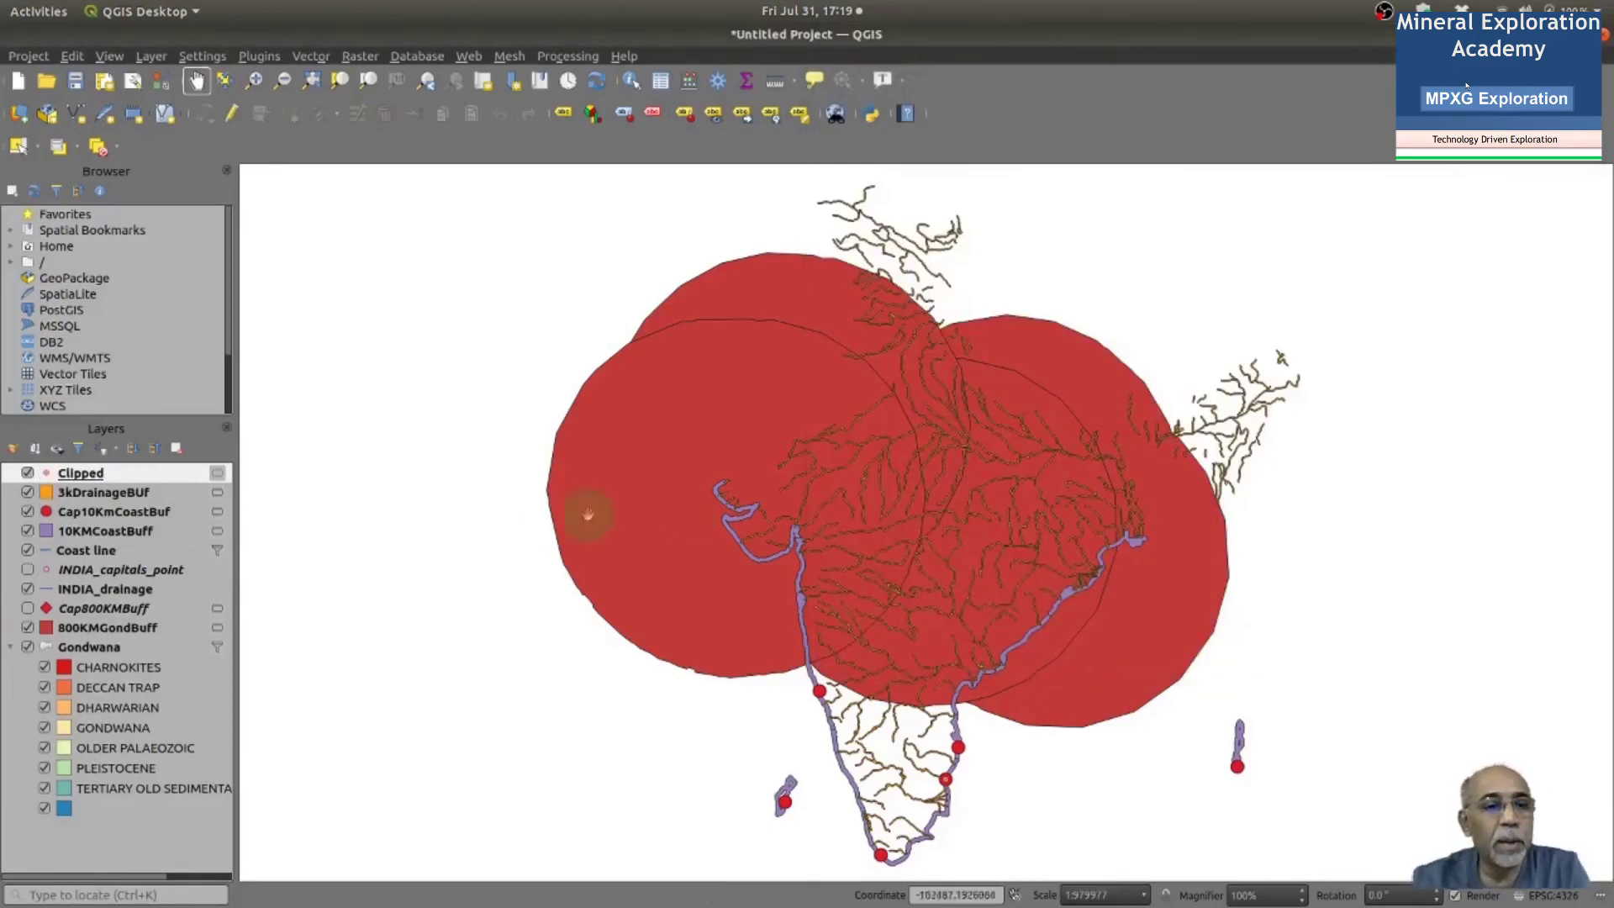
Hide the Cap10KmCoastBuf and 10KMCoastBuff layers and rename the clipped result layer as NPP
click(28, 513)
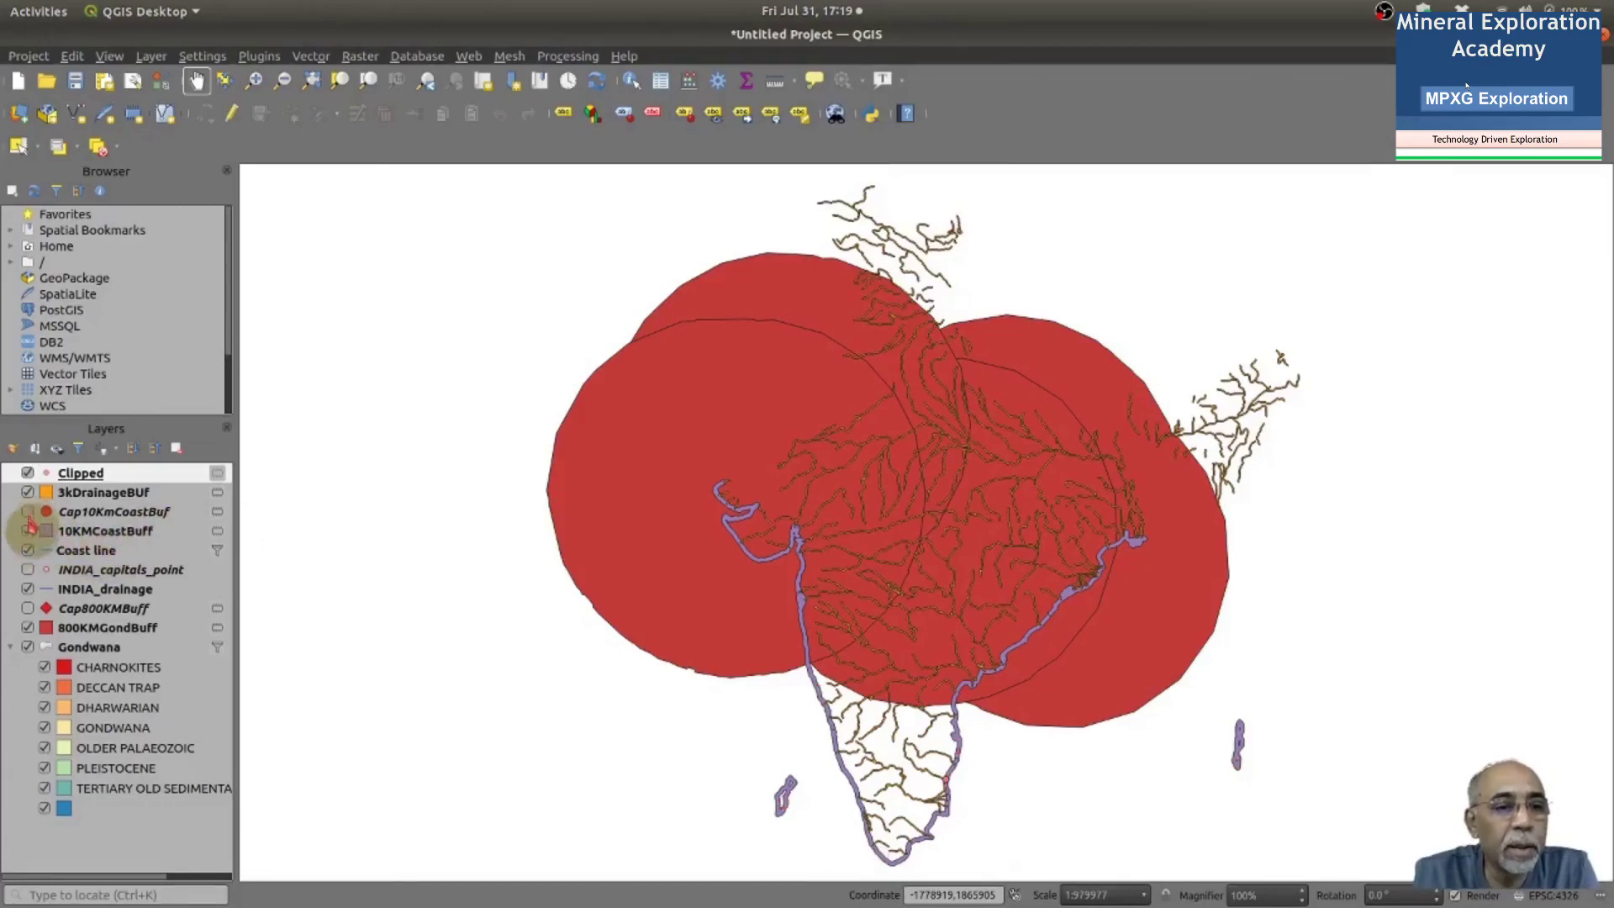
click(28, 532)
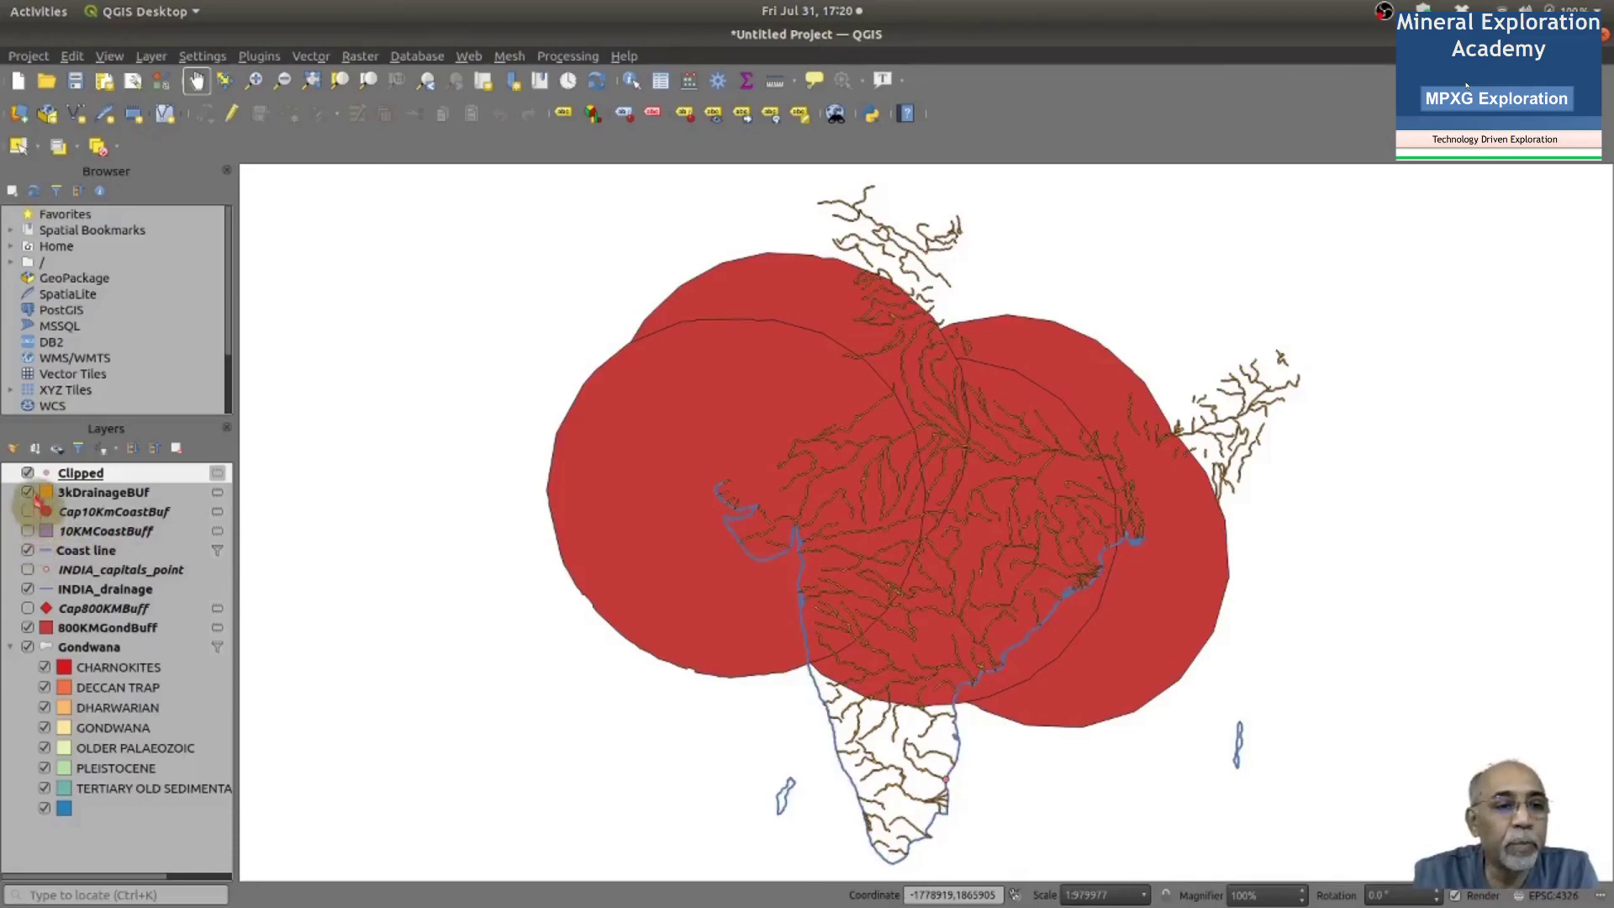
right_click(88, 477)
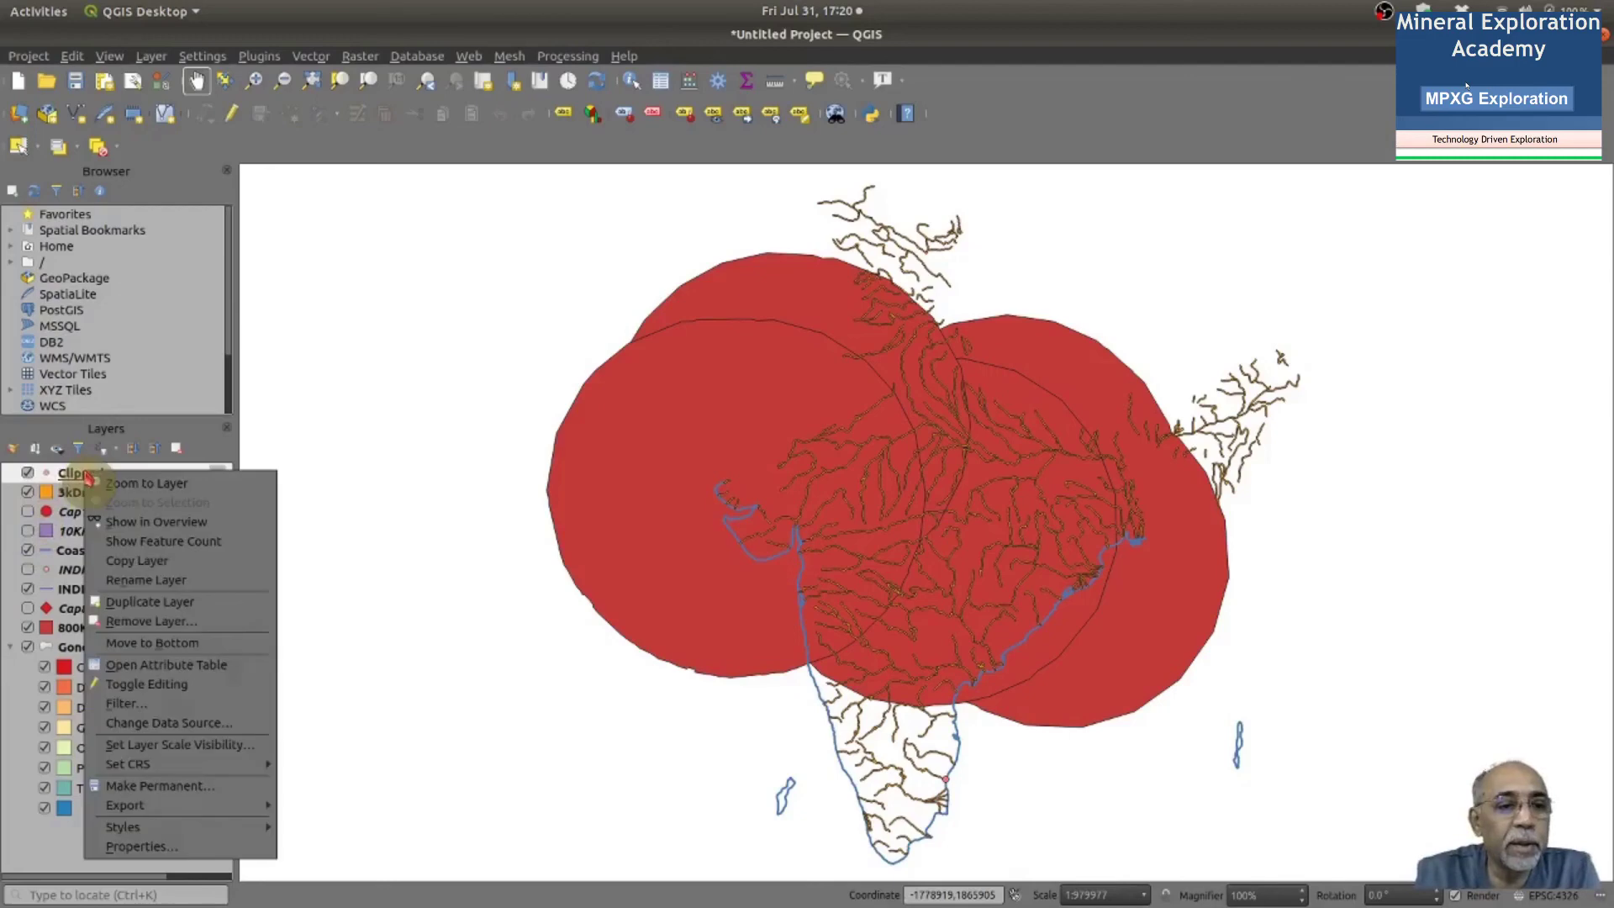
click(172, 585)
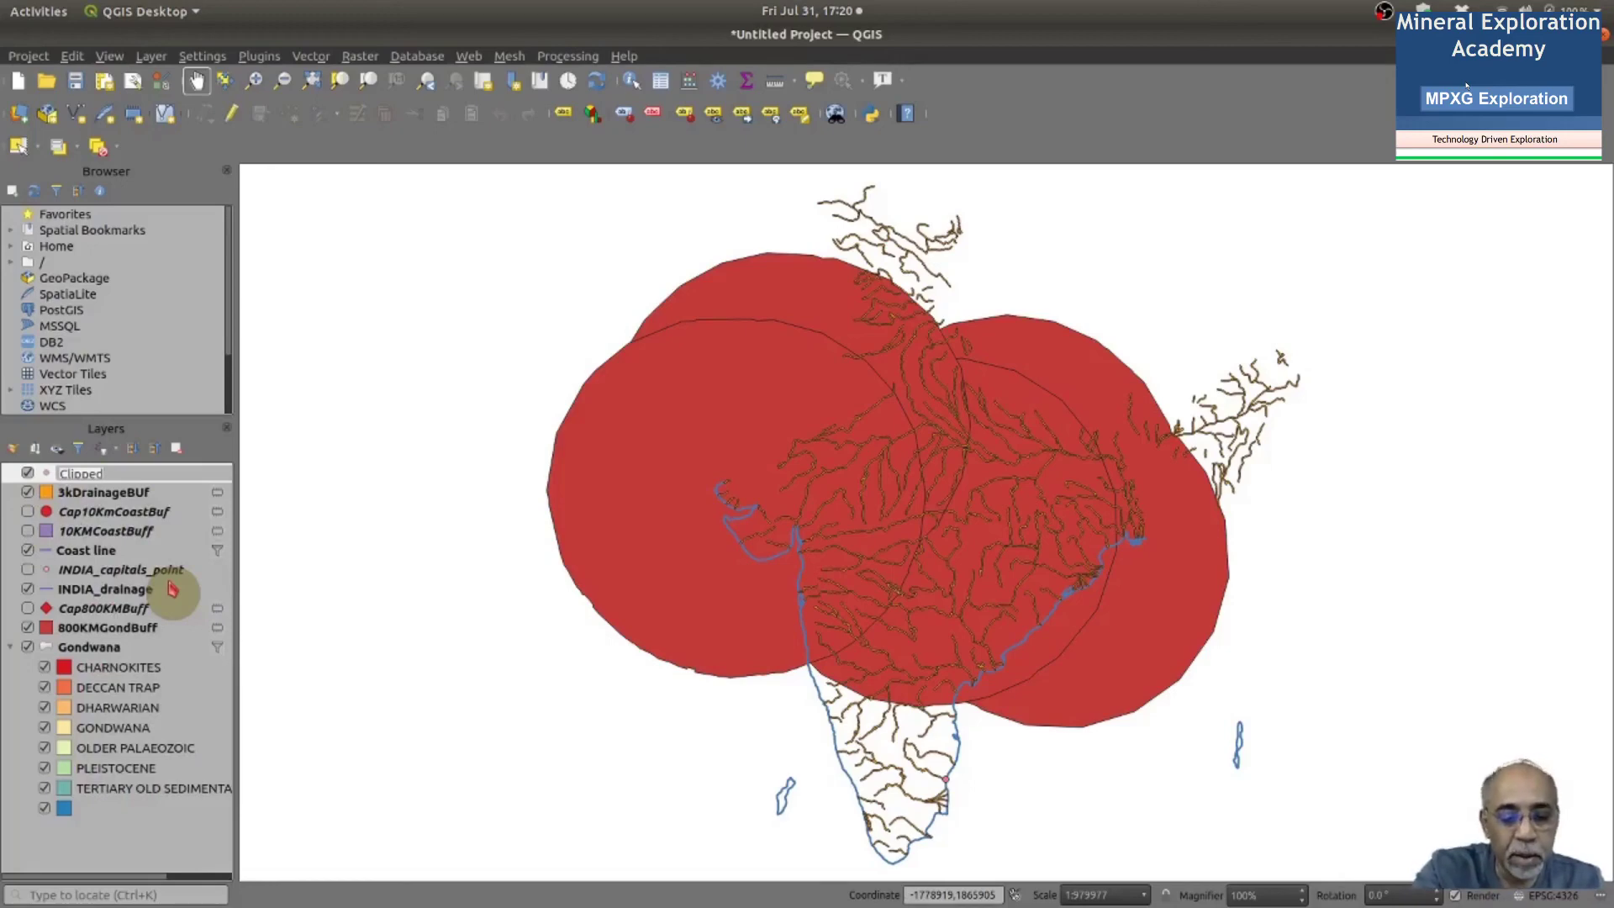
text(NPP)
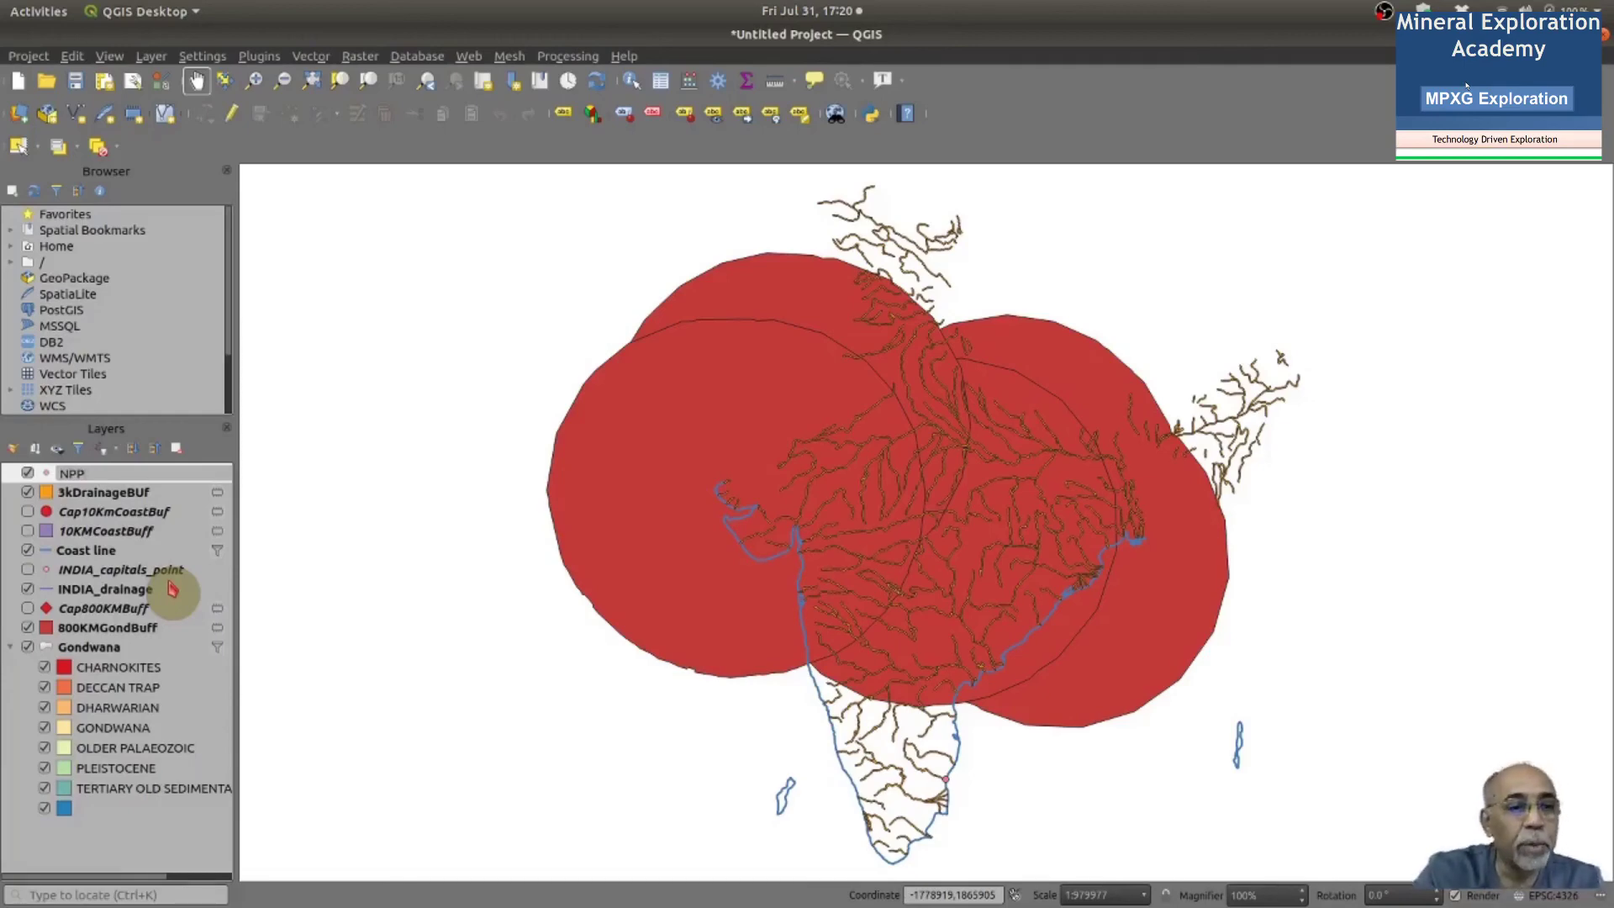
key(Return)
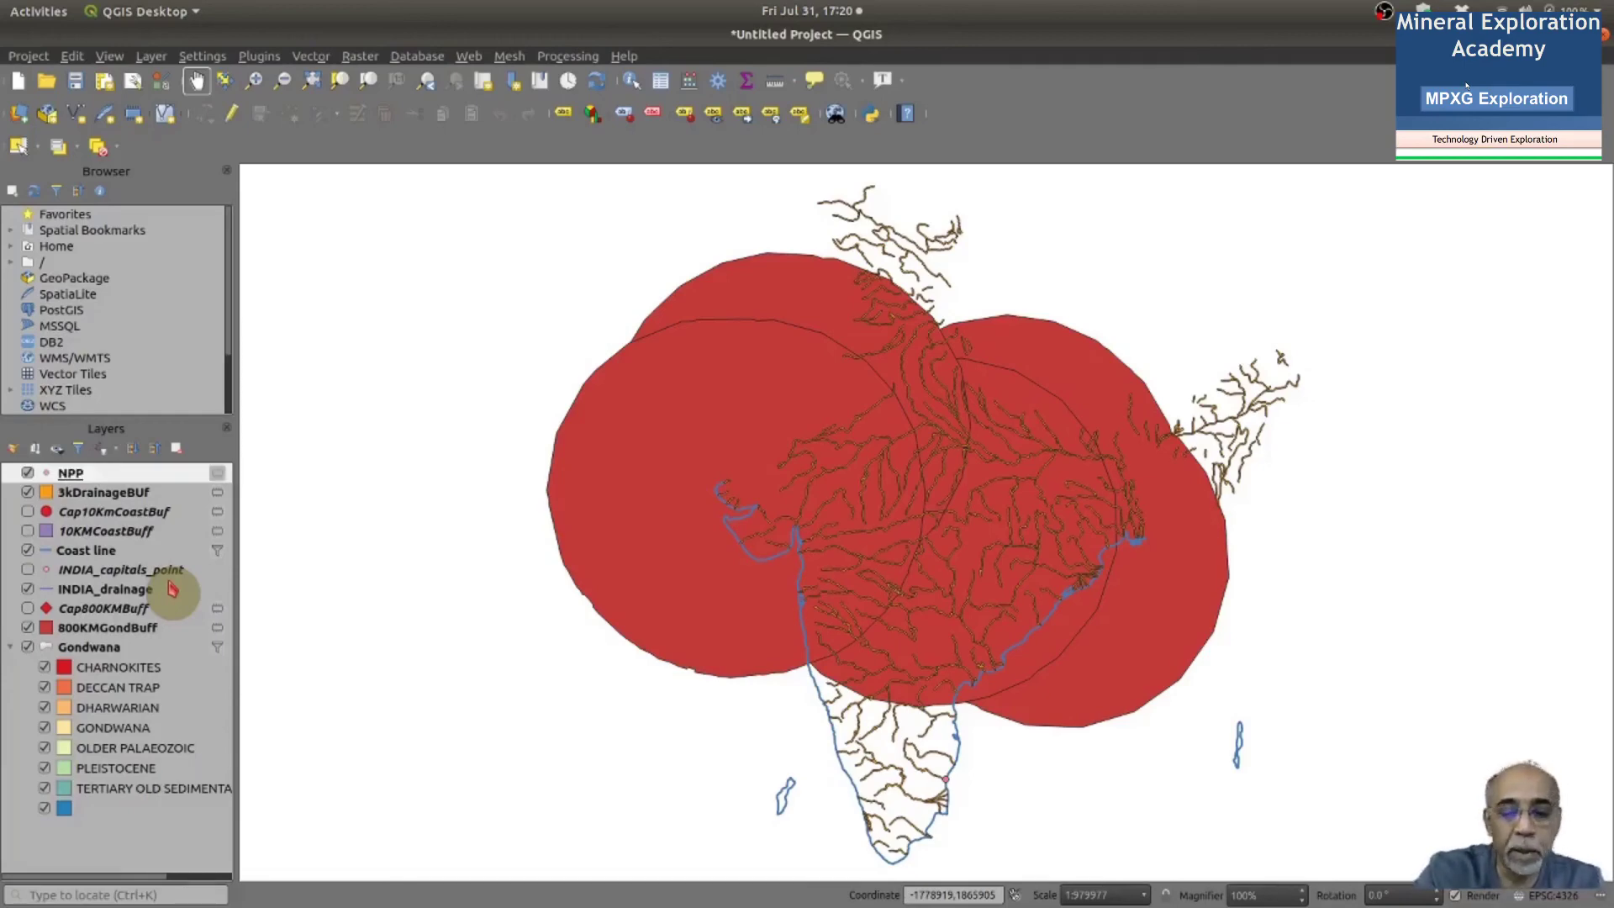
Style the NPP point layer with the effect drop shadow marker symbol
click(49, 477)
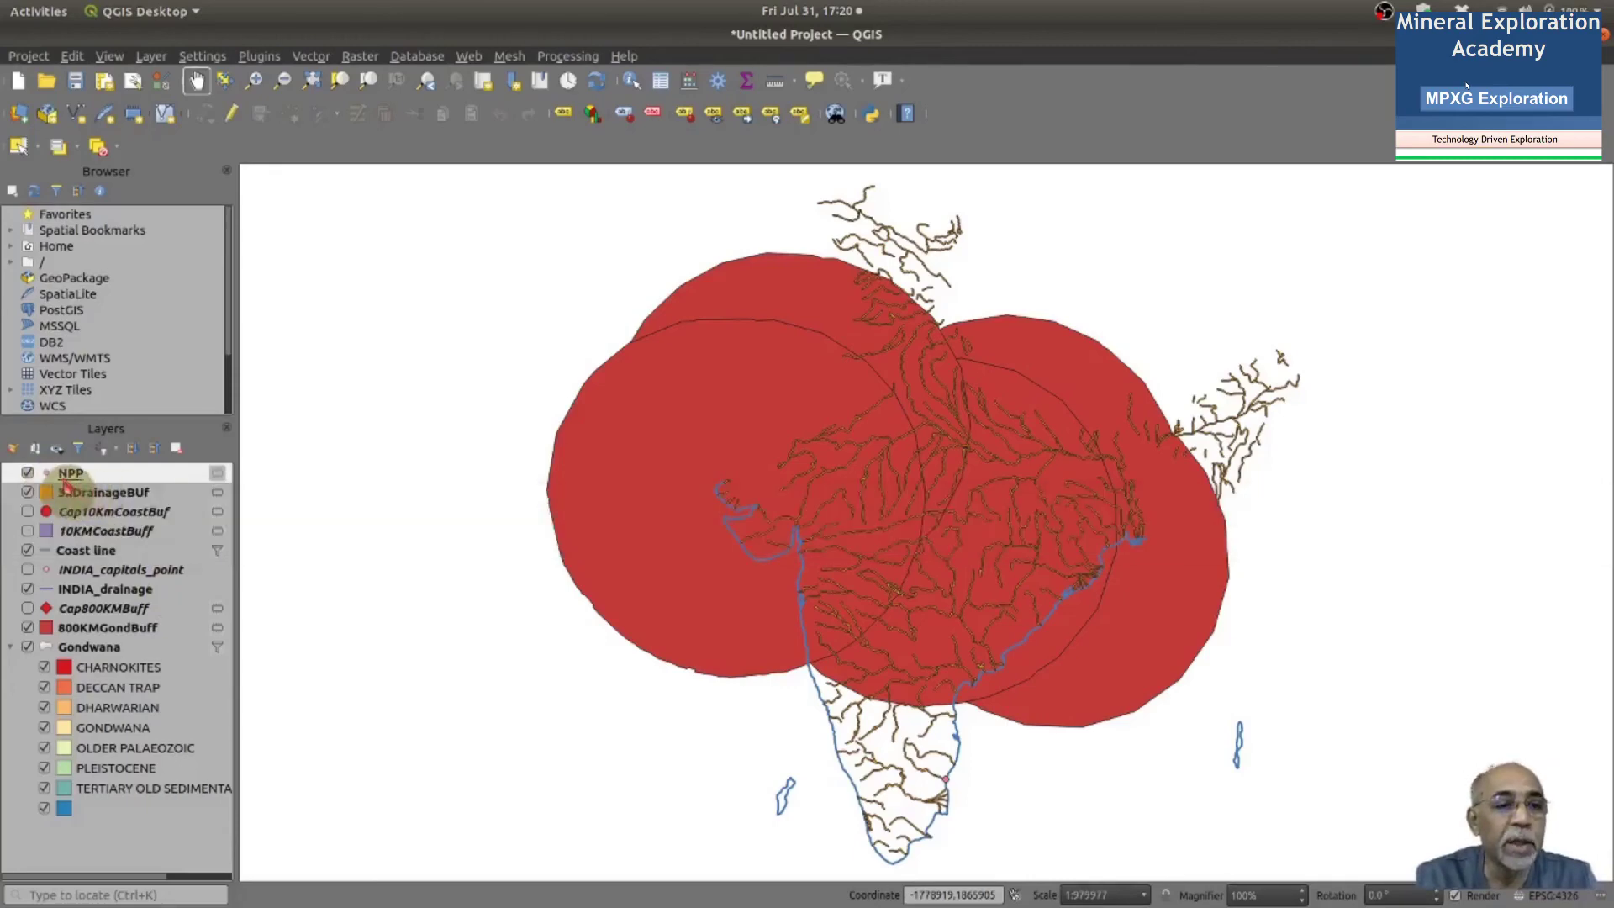
double_click(49, 478)
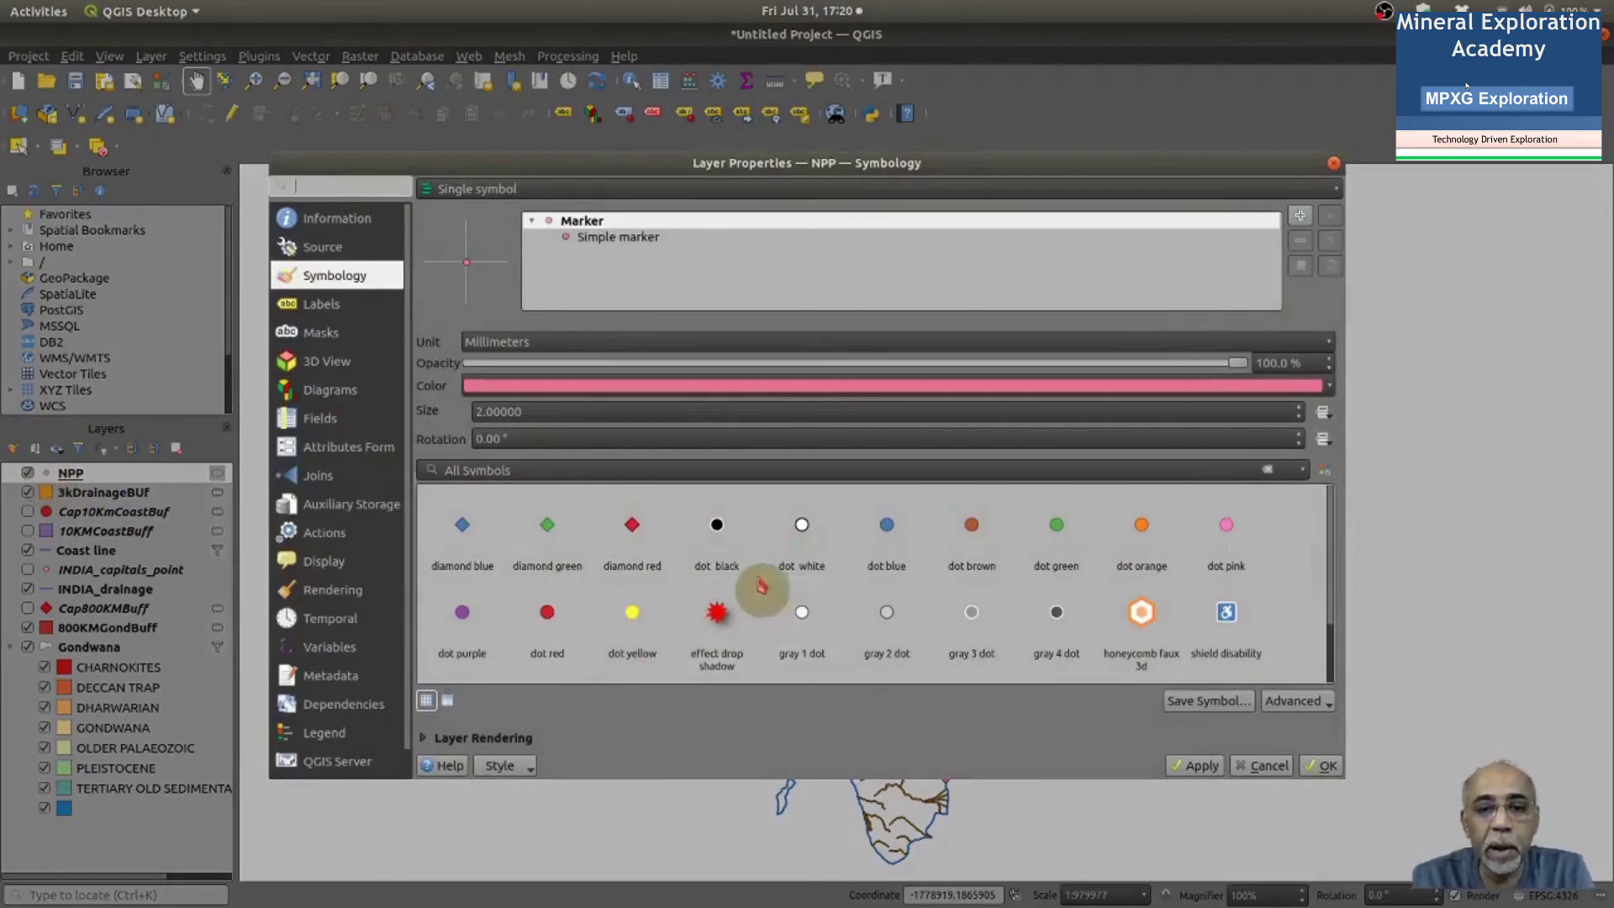
click(719, 618)
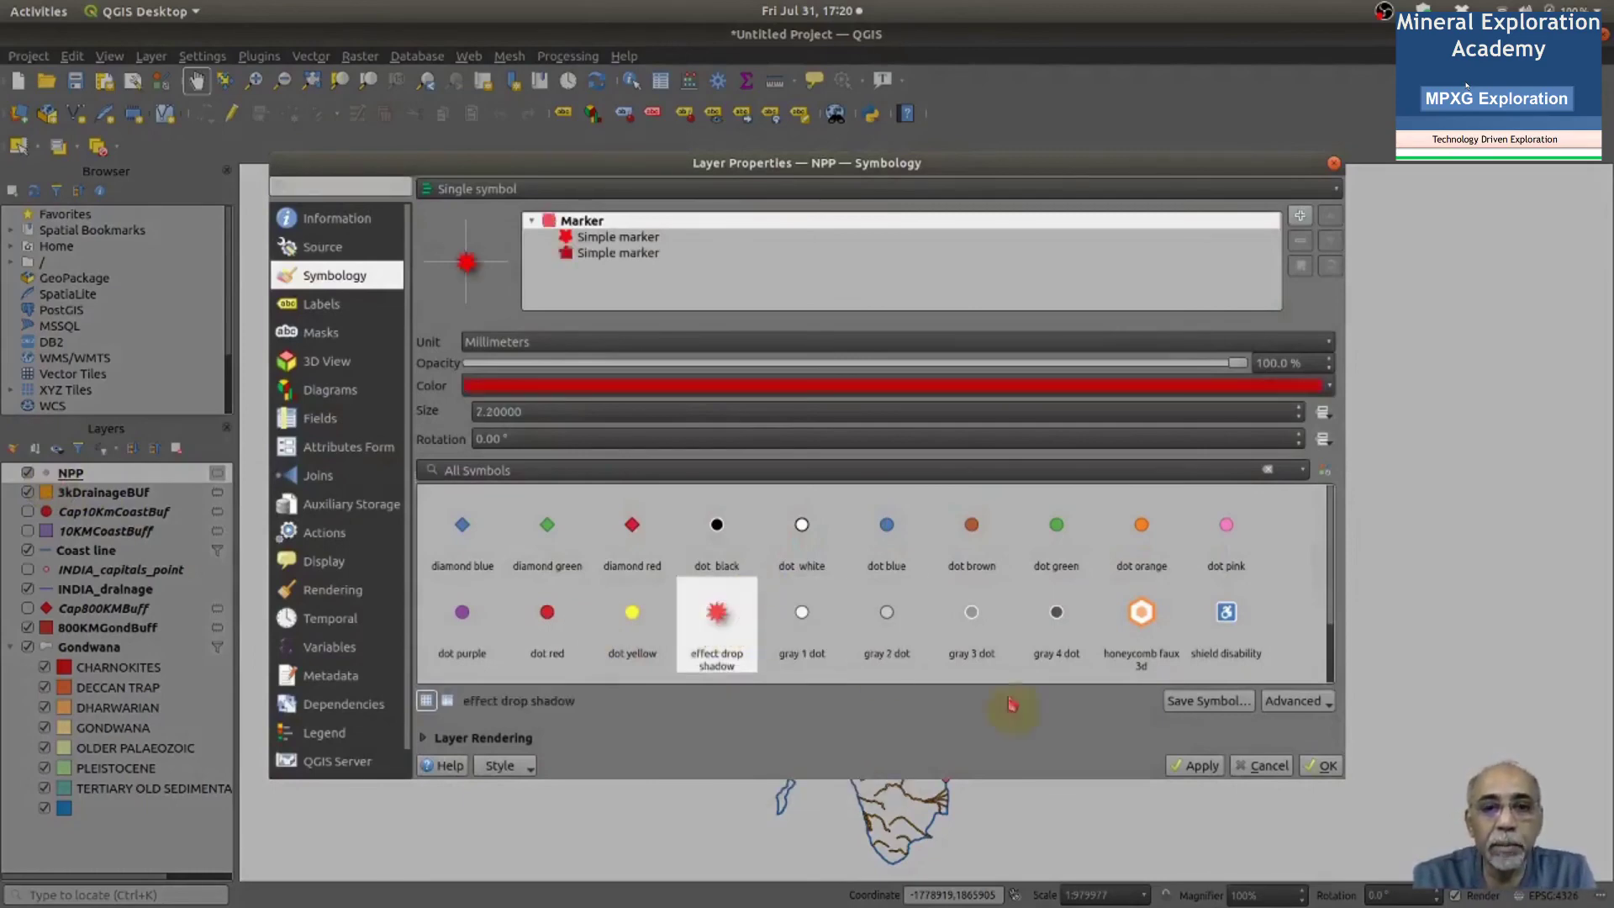
click(1194, 765)
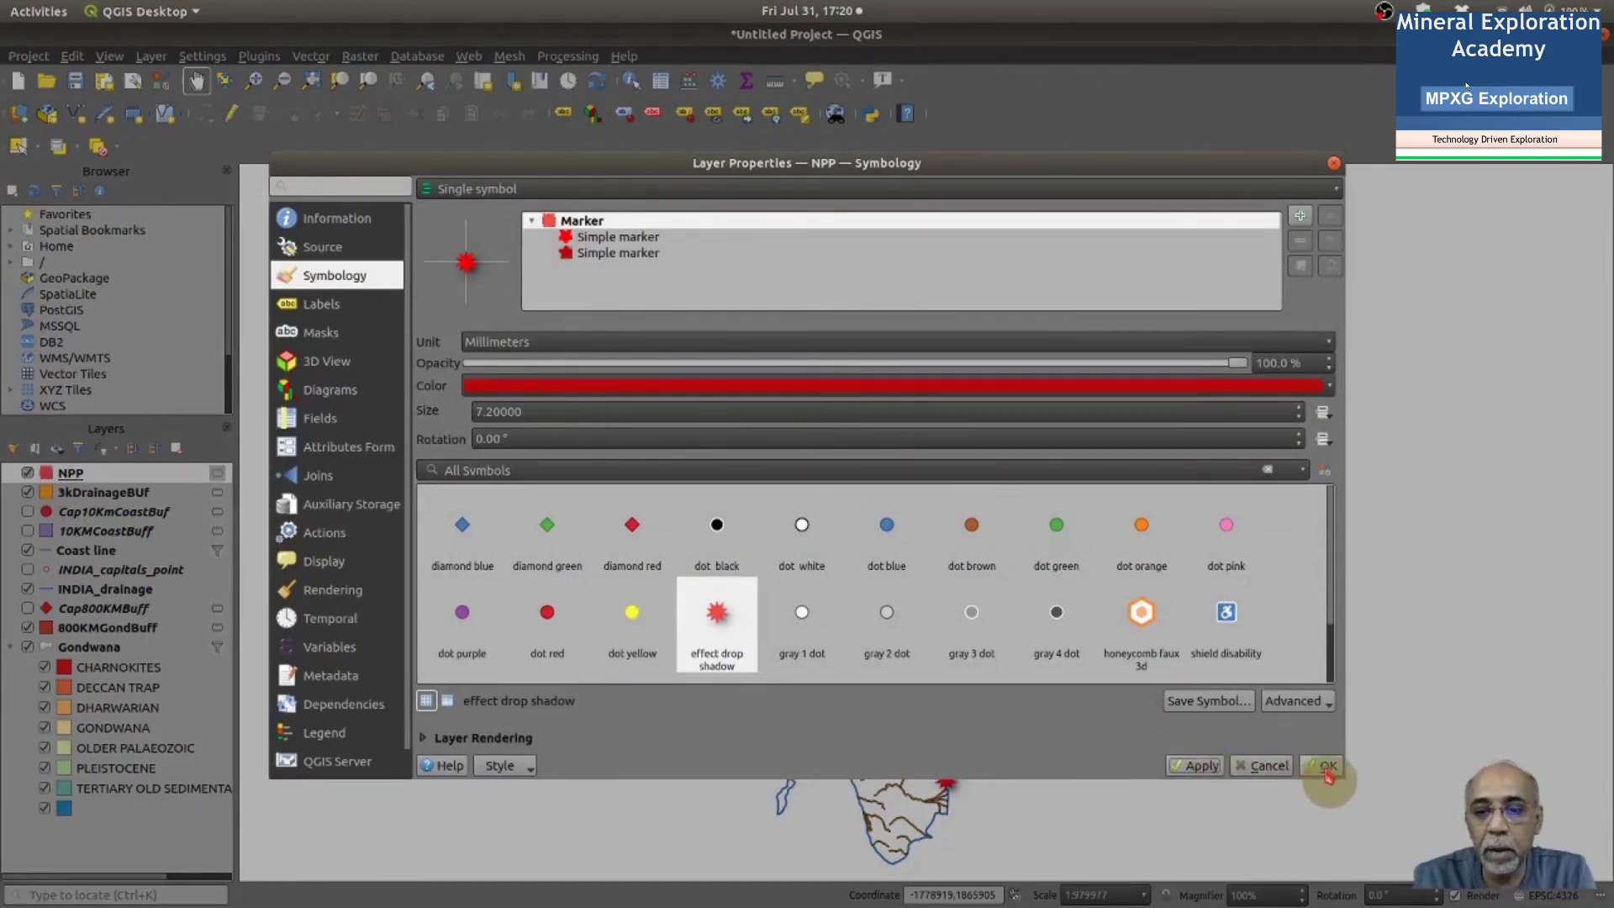
click(1323, 766)
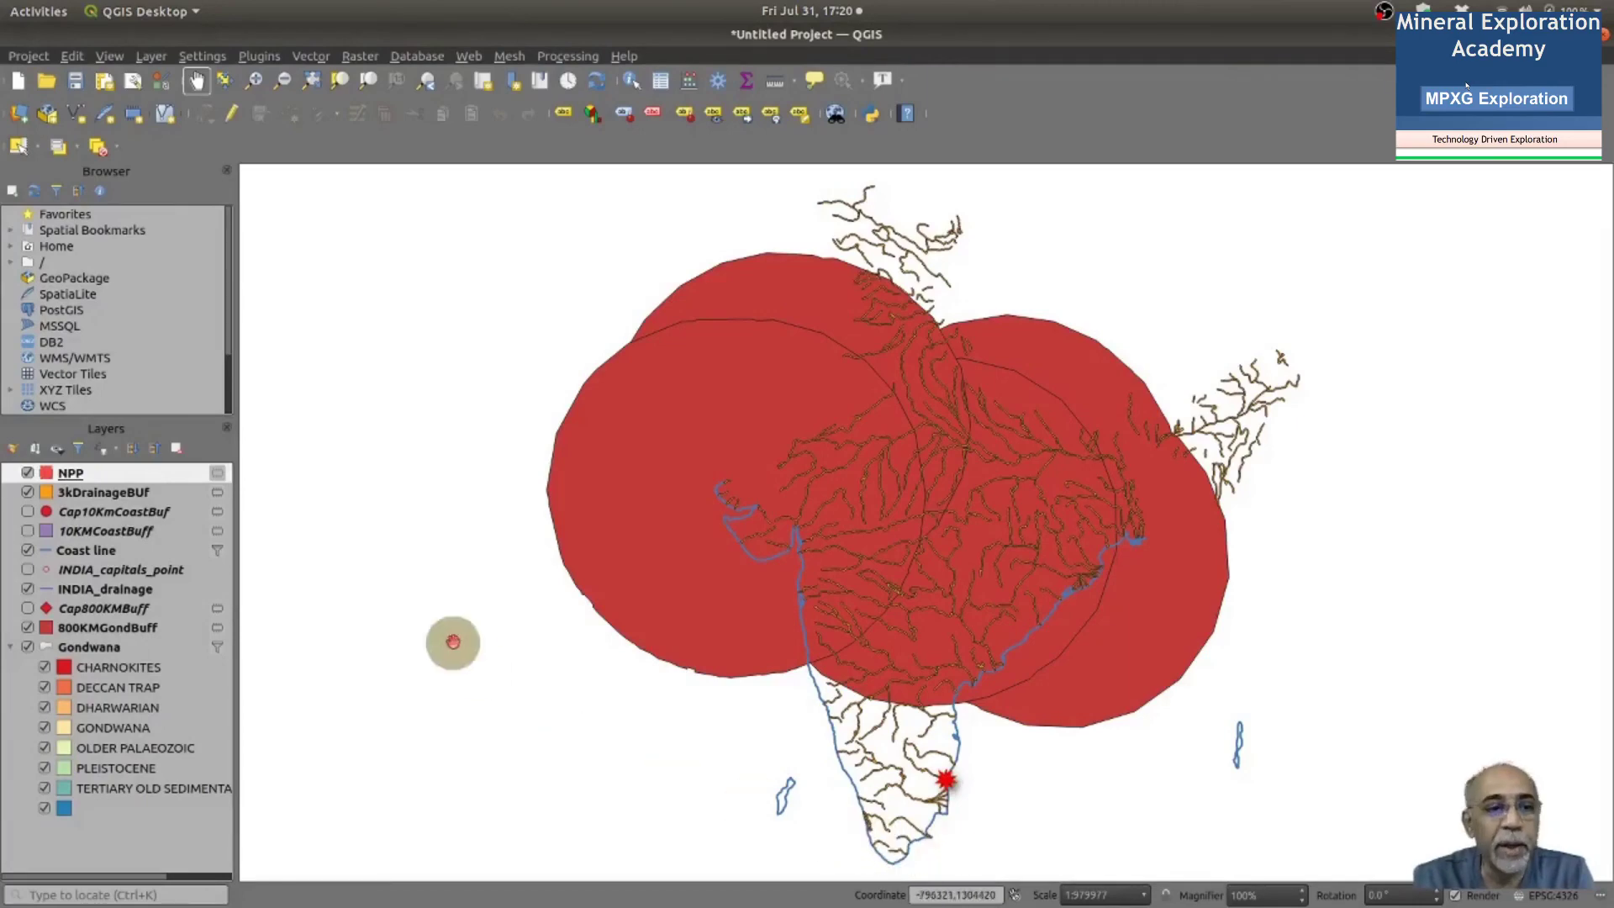
Label the NPP layer with single labels showing the CAPITAL field
click(564, 118)
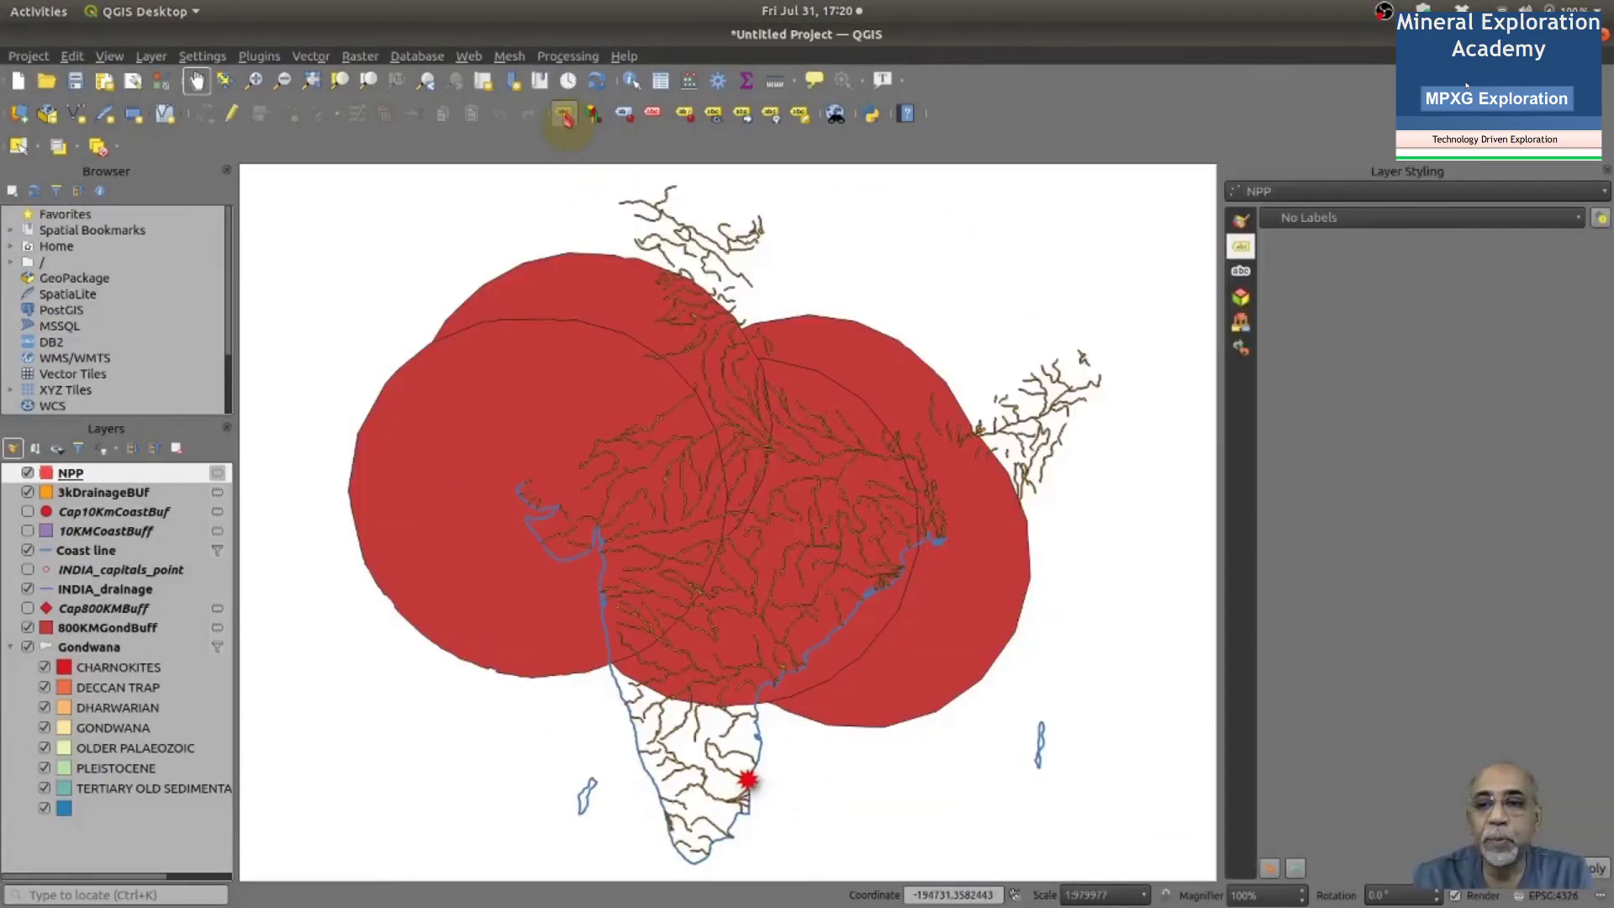
click(1480, 219)
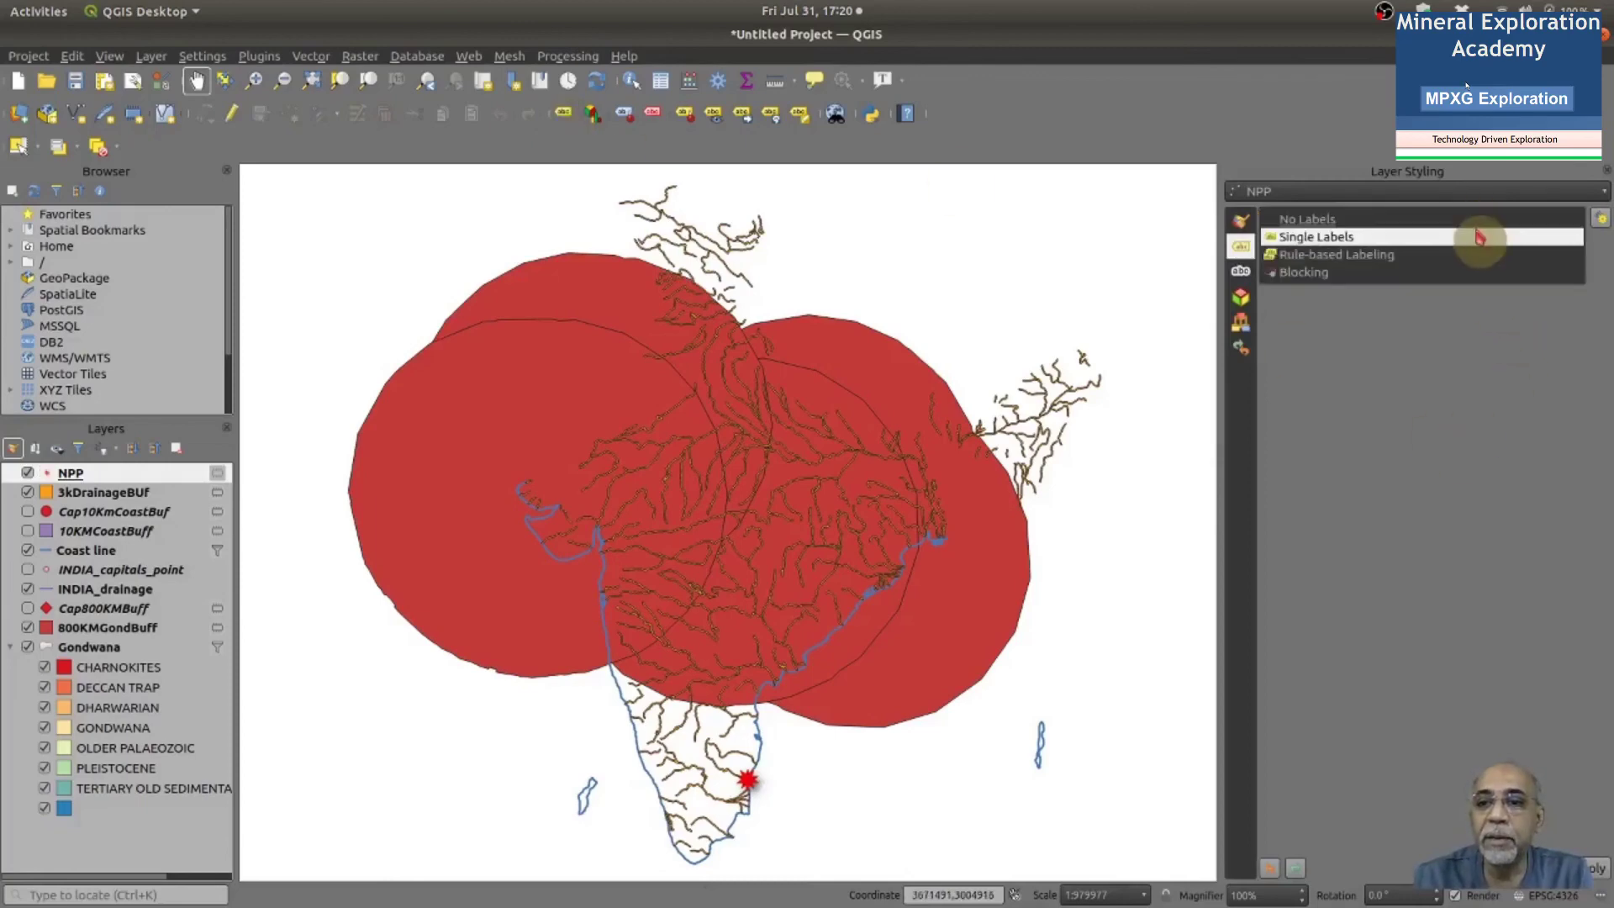
click(1479, 238)
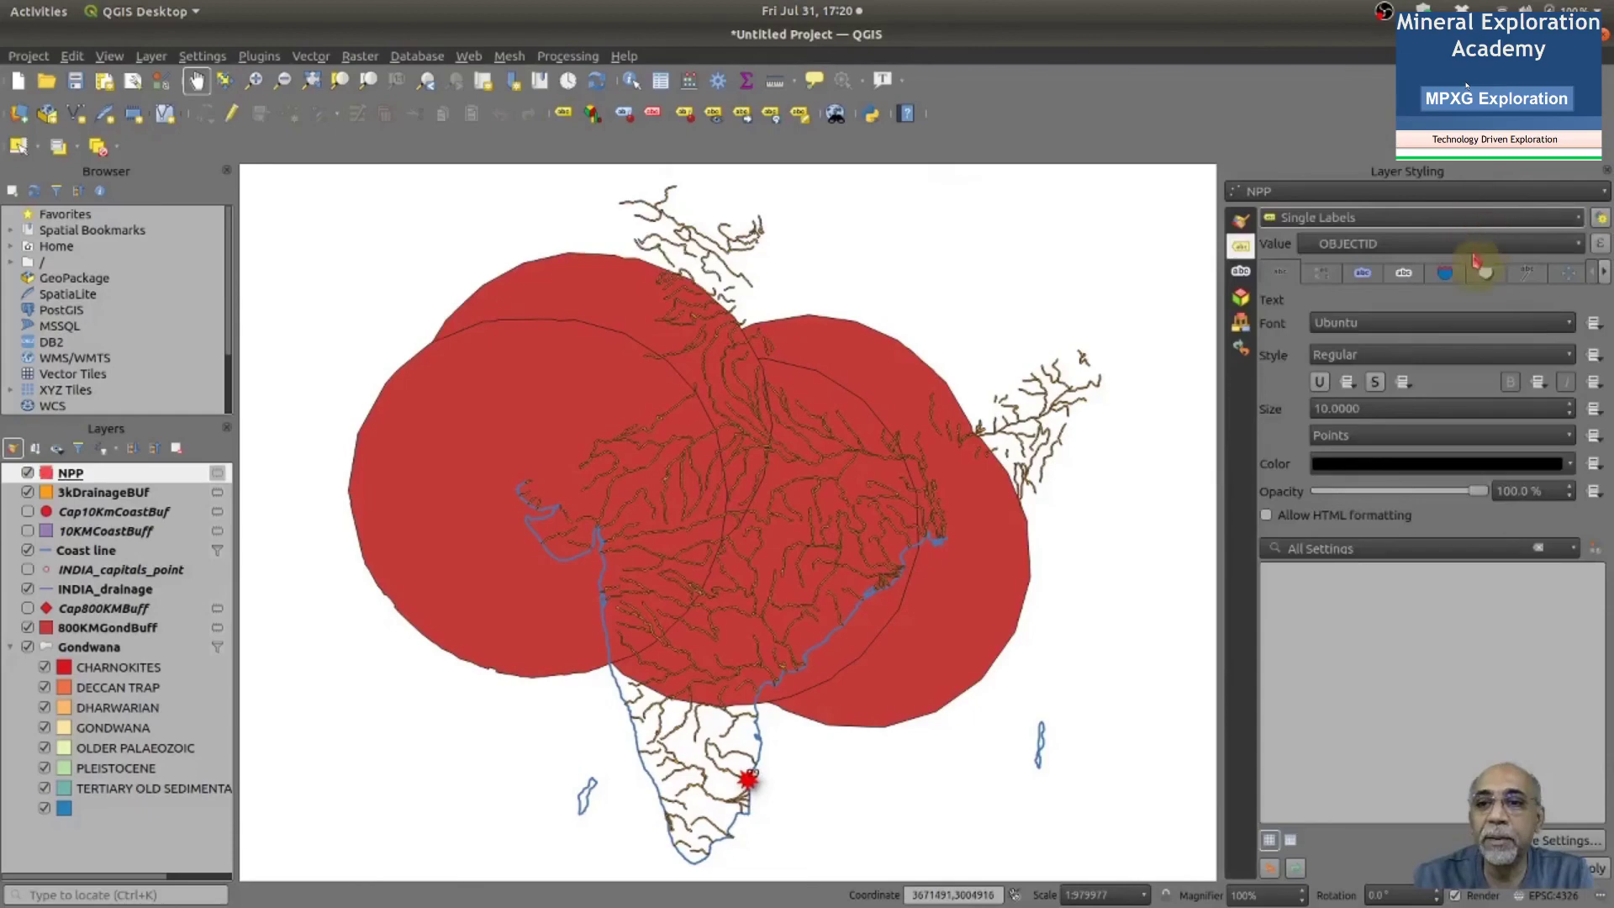
click(1582, 245)
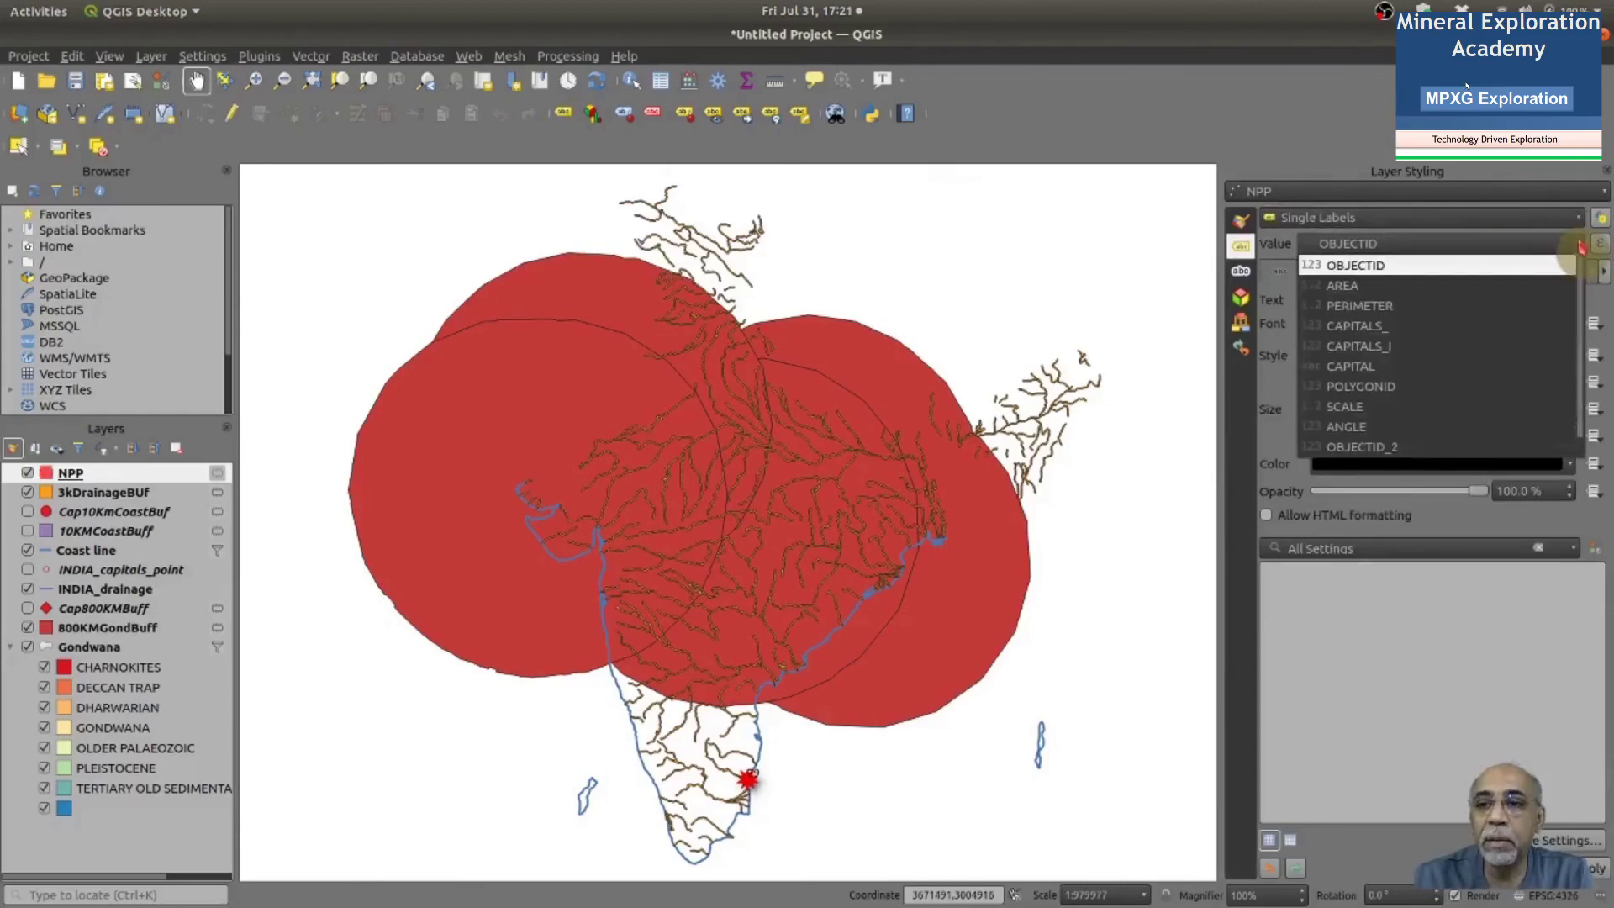
click(1501, 367)
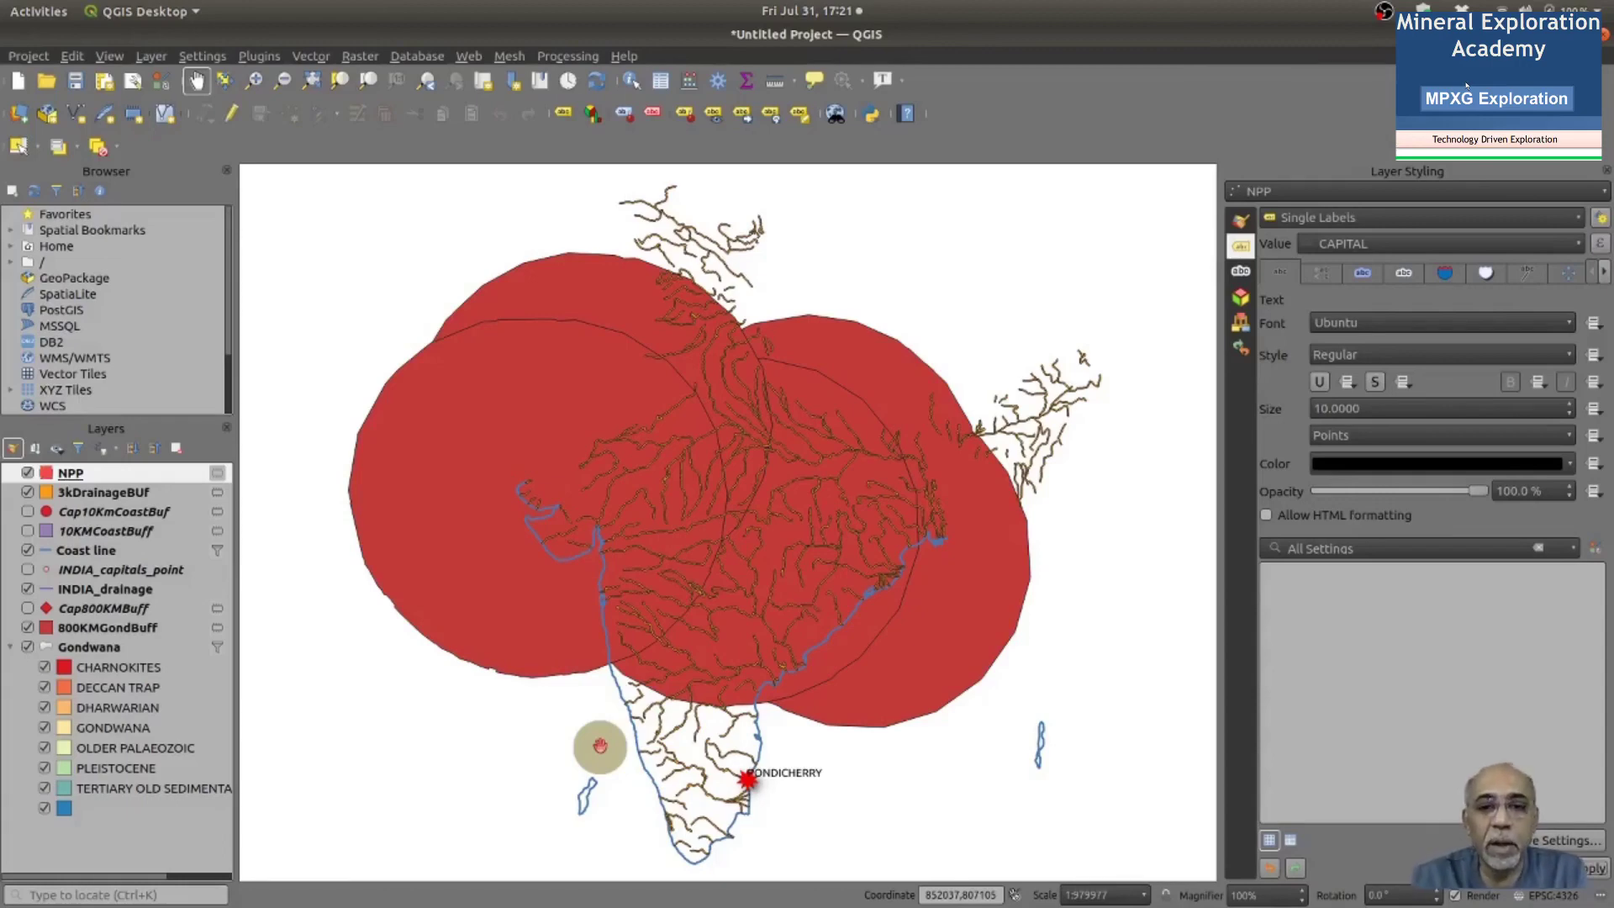
Switch to the LibreOffice Impress presentation to review the slide listing the site-selection workflow
mouse_move(25, 685)
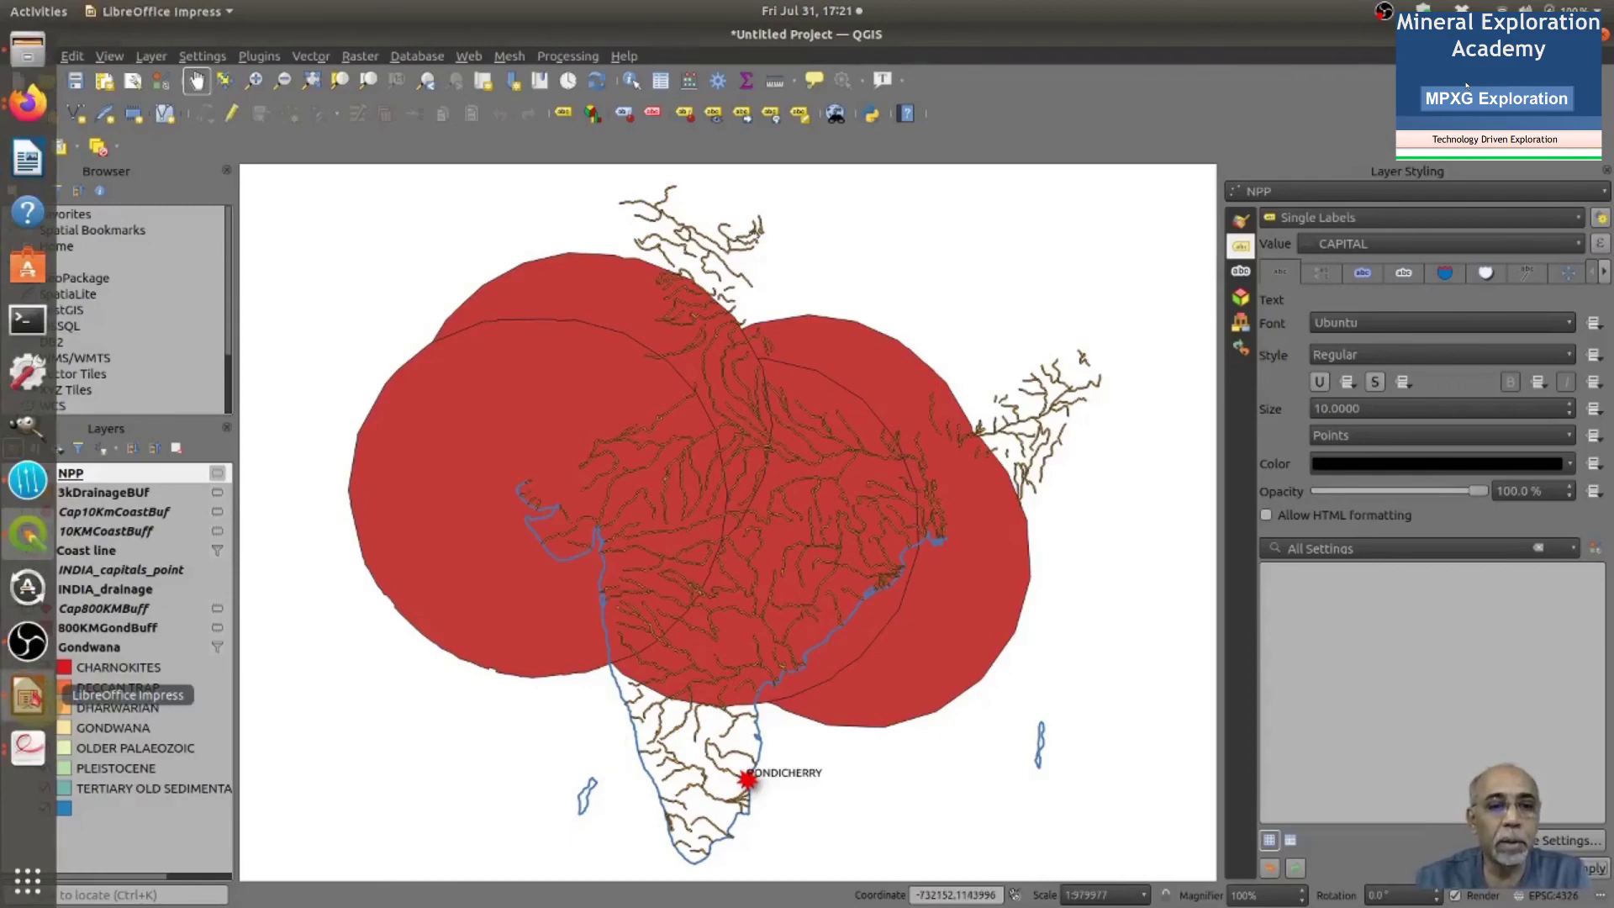
click(27, 696)
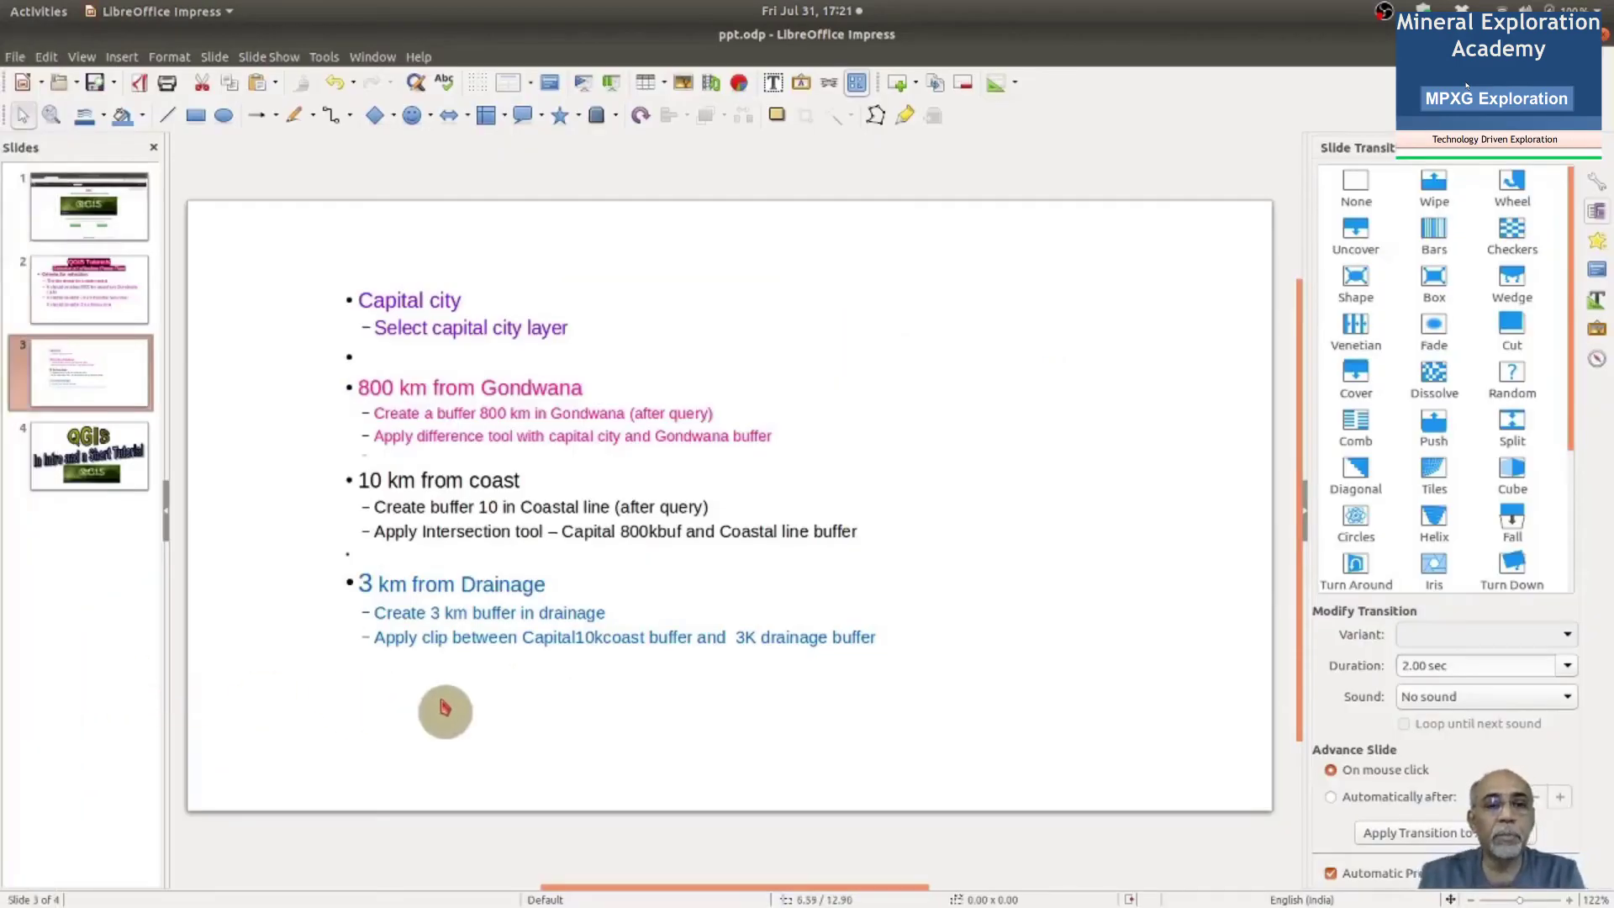